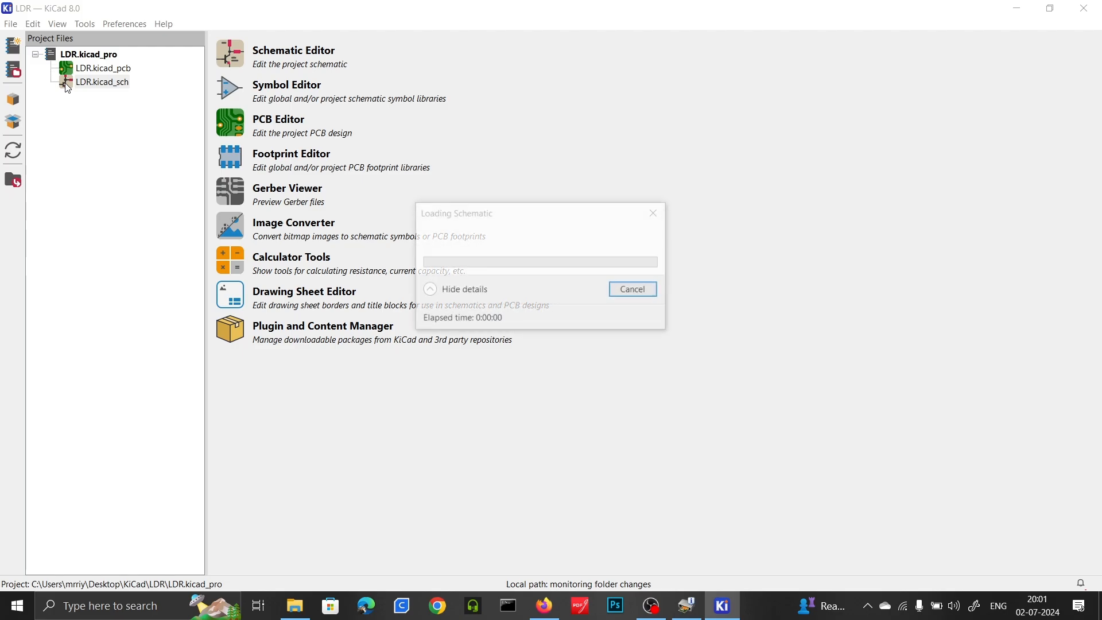
Step: Add an LM741 operational amplifier symbol near the middle of the schematic sheet
scroll(664, 310, up, 2)
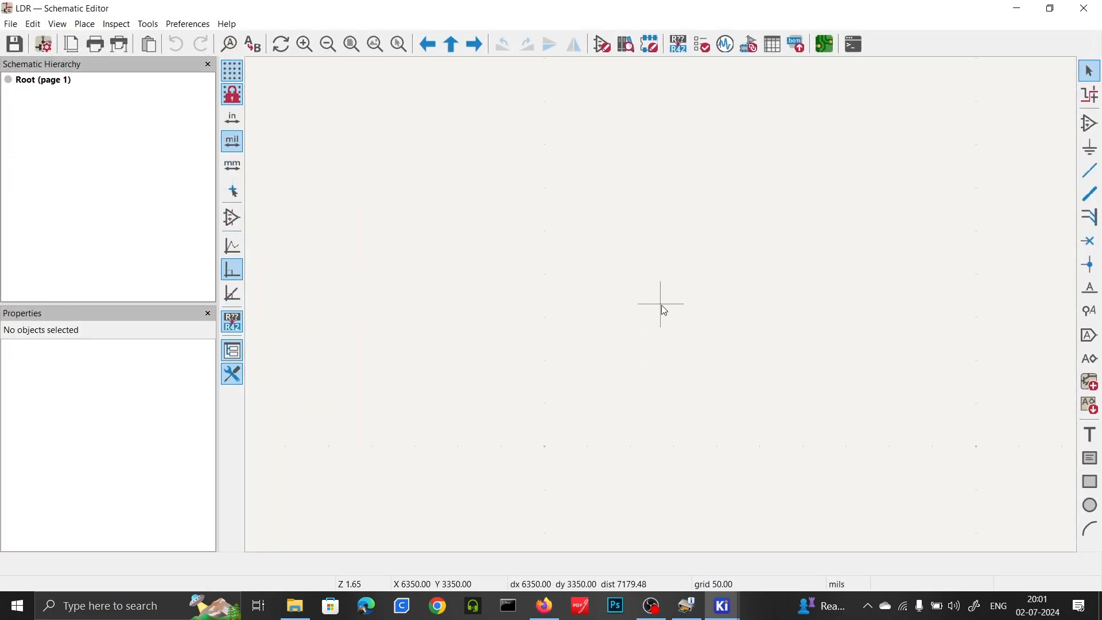
click(1090, 123)
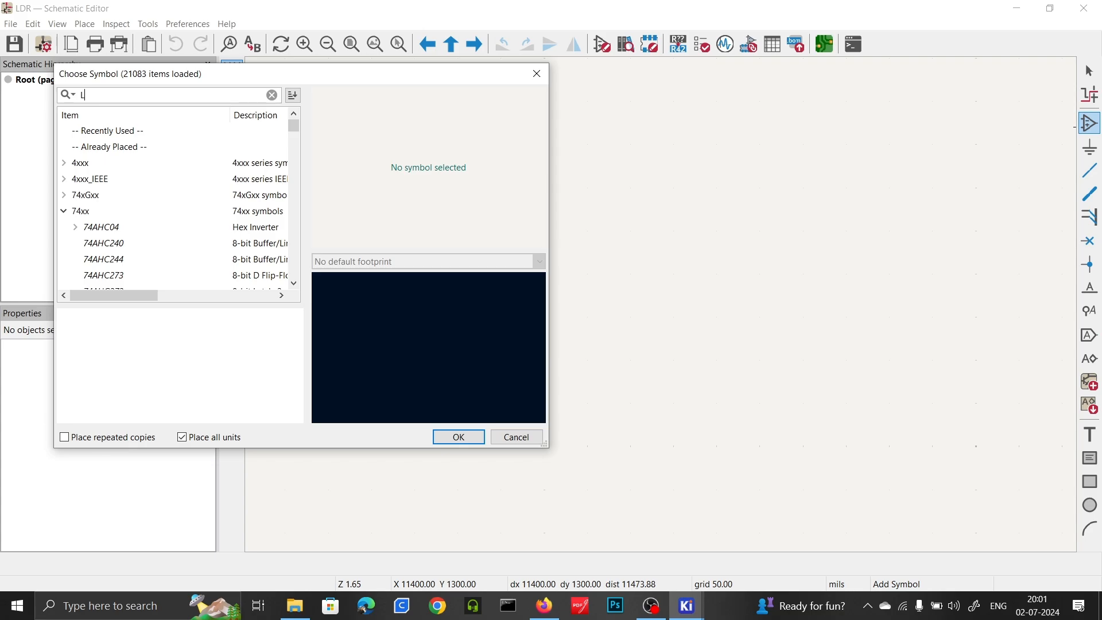
text(M)
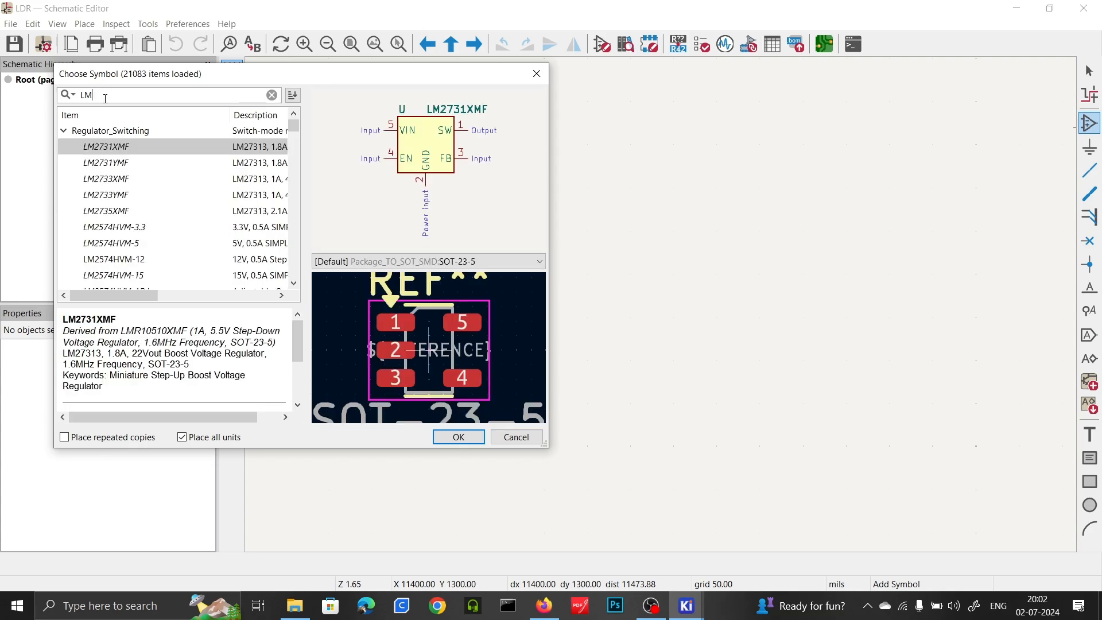
text(7)
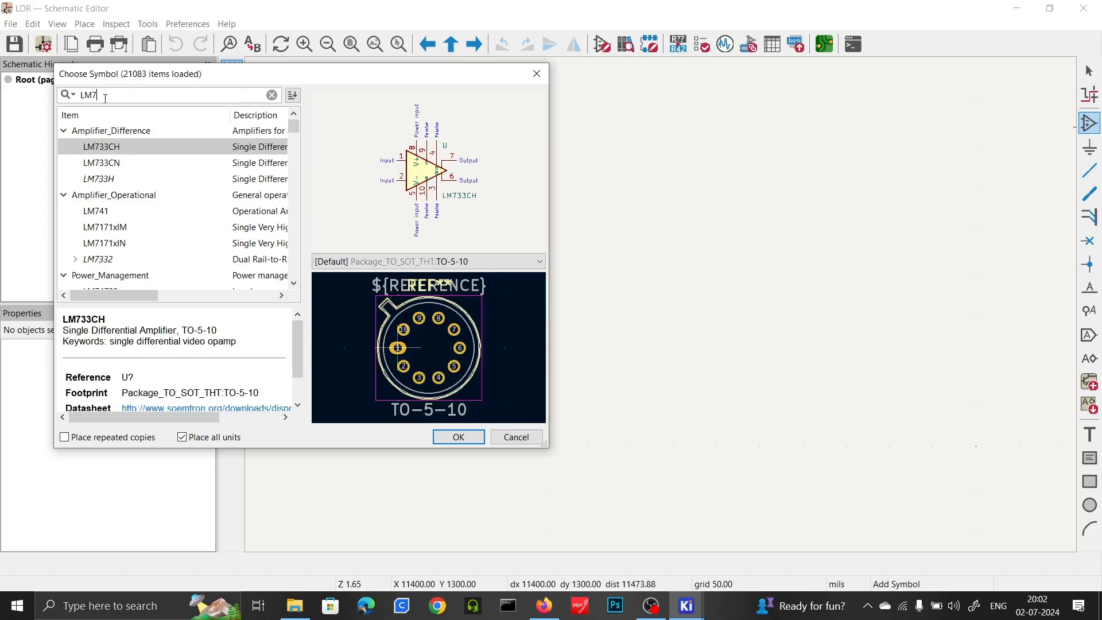
text(4)
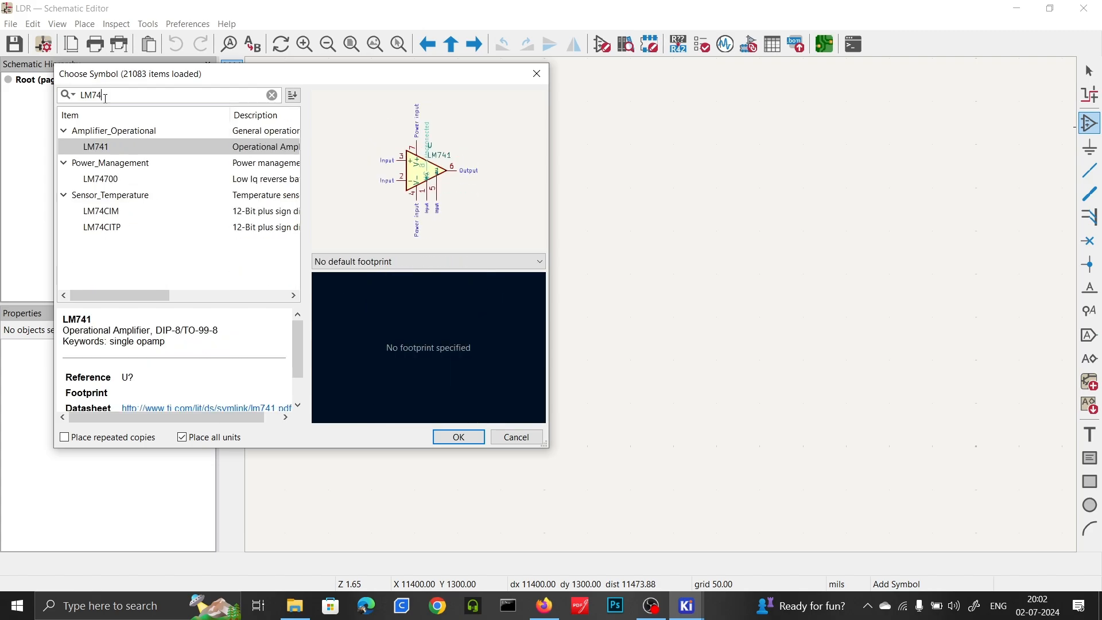
click(116, 150)
double_click(115, 149)
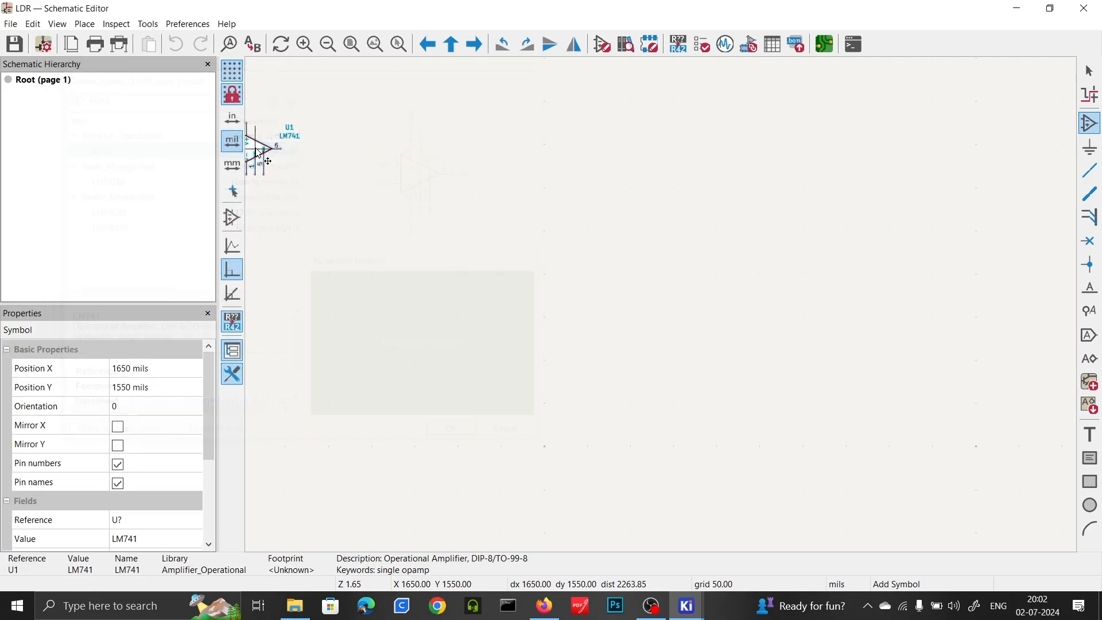
click(582, 270)
scroll(584, 274, up, 5)
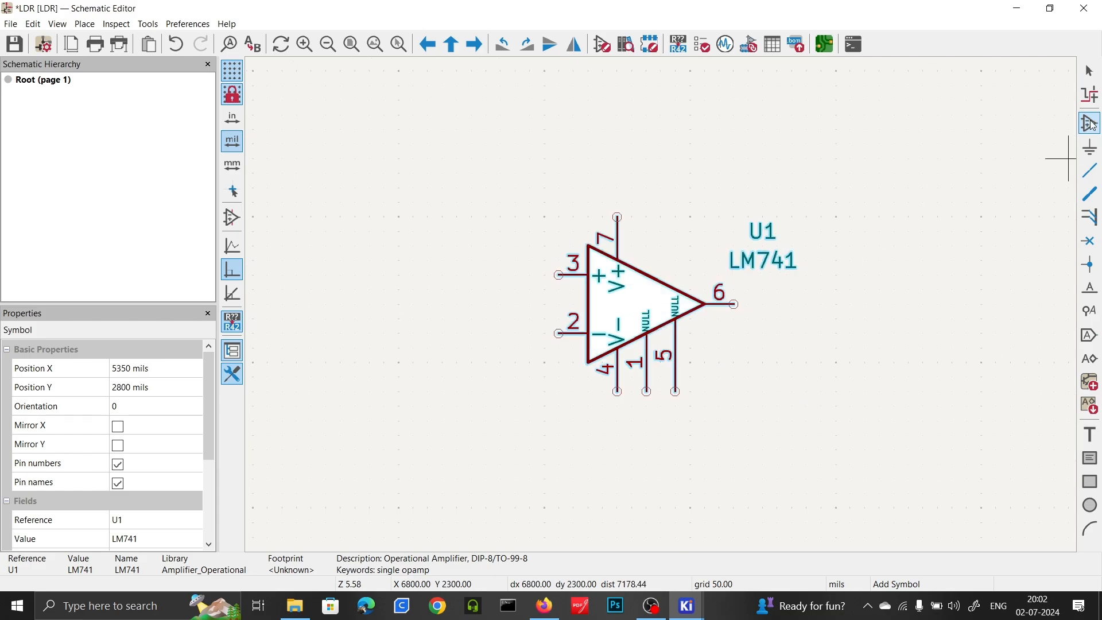
key(Escape)
key(Escape)
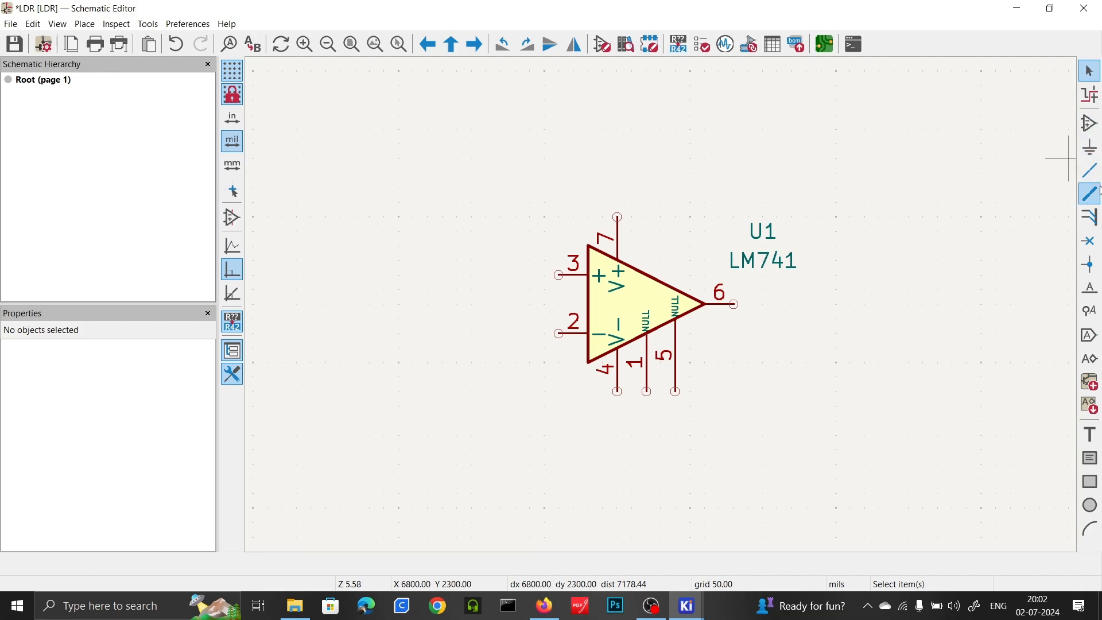
Step: Add a generic resistor (R) symbol beside the op-amp's input pins
click(1094, 128)
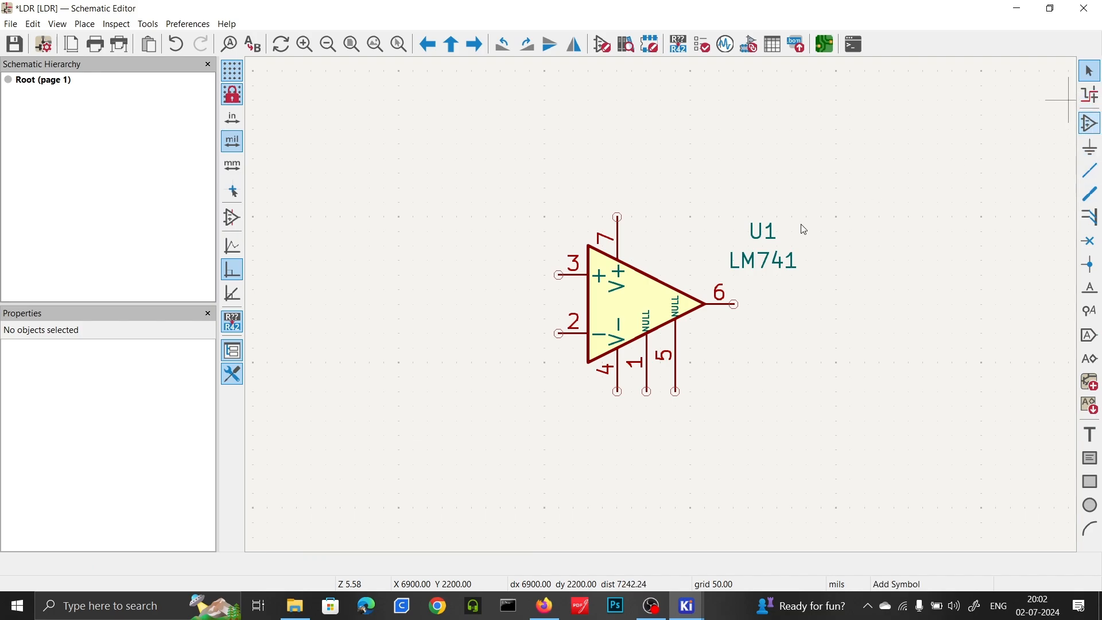
click(798, 226)
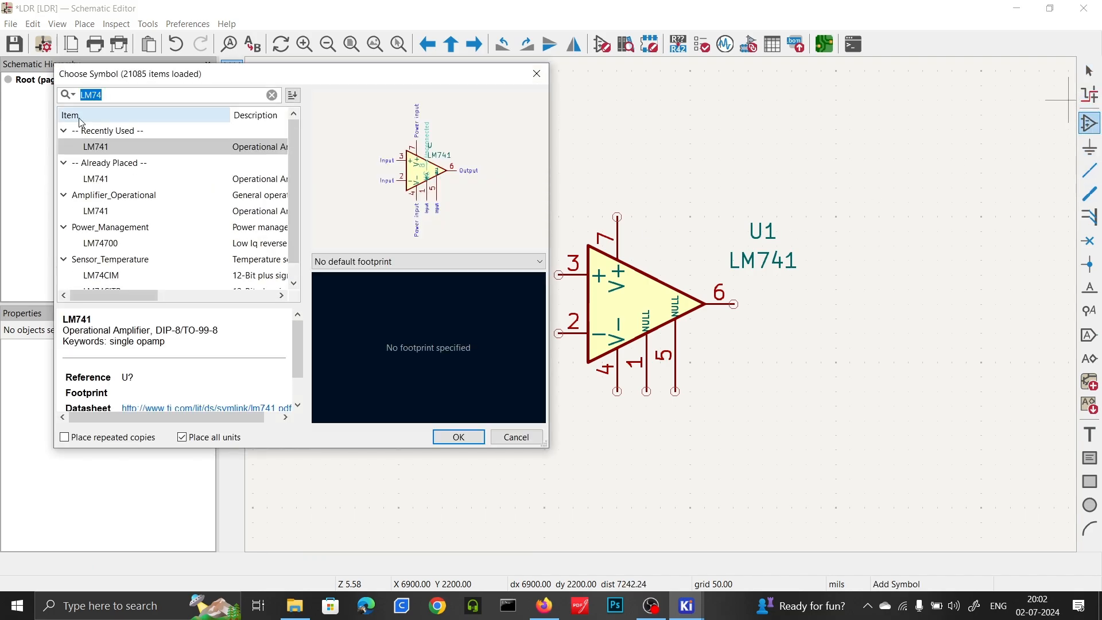
text(R)
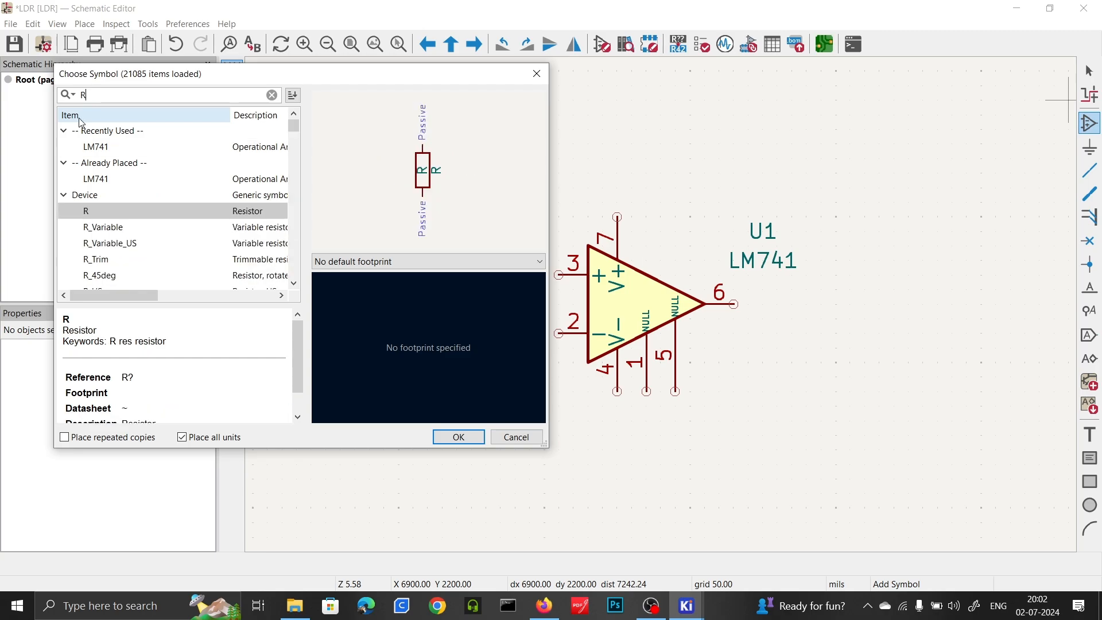
click(95, 218)
double_click(131, 218)
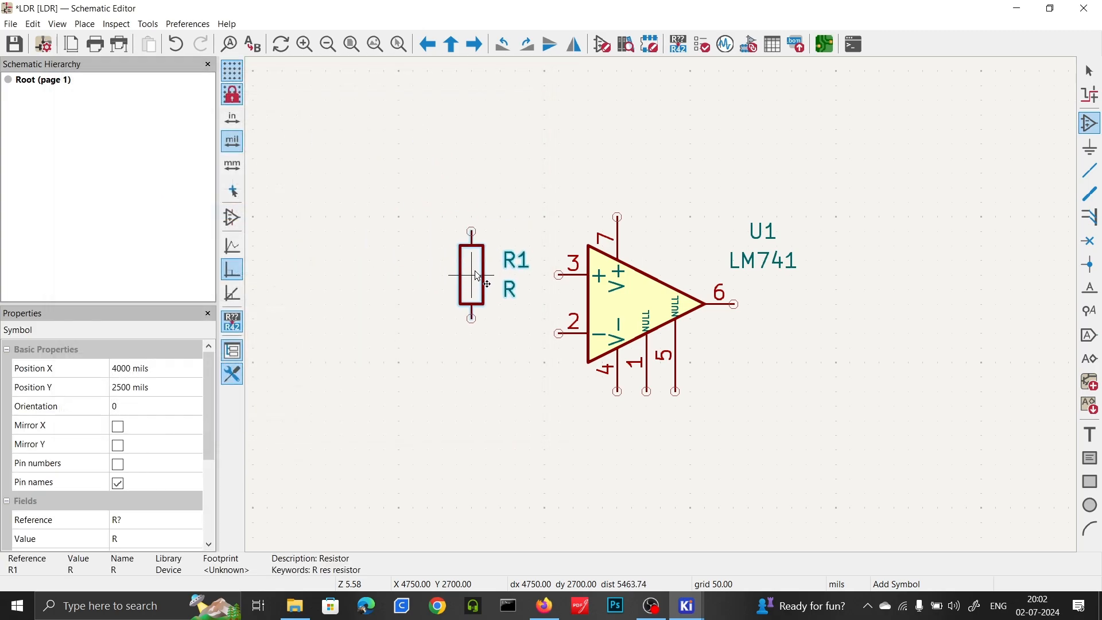
click(444, 263)
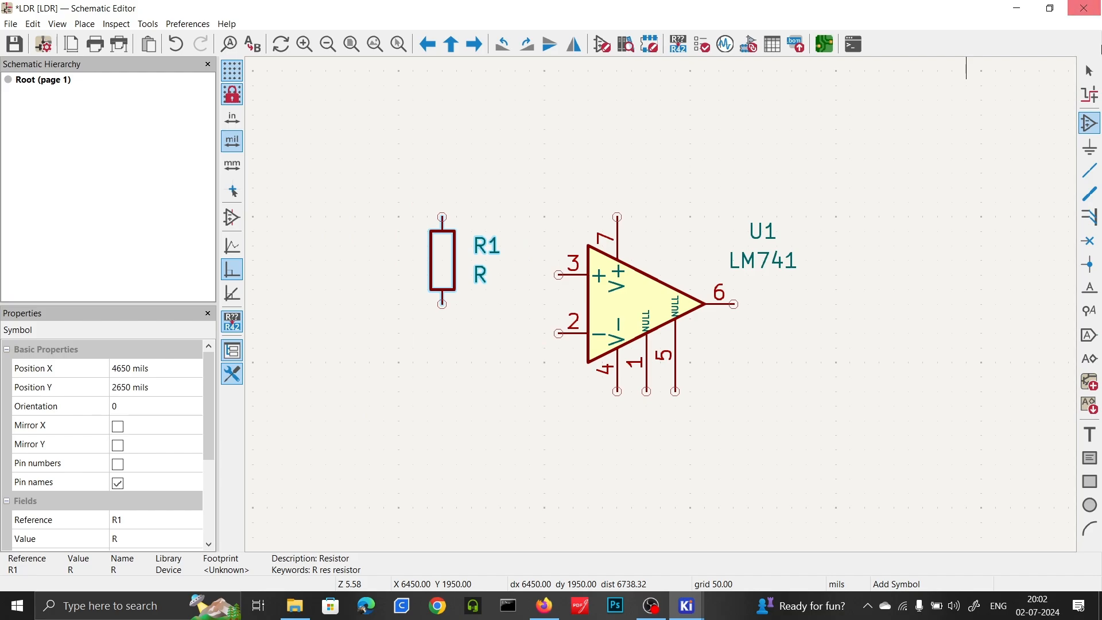
Step: Copy resistor R1 and paste the copy below and beyond the op-amp's output pin
click(1090, 71)
right_click(444, 263)
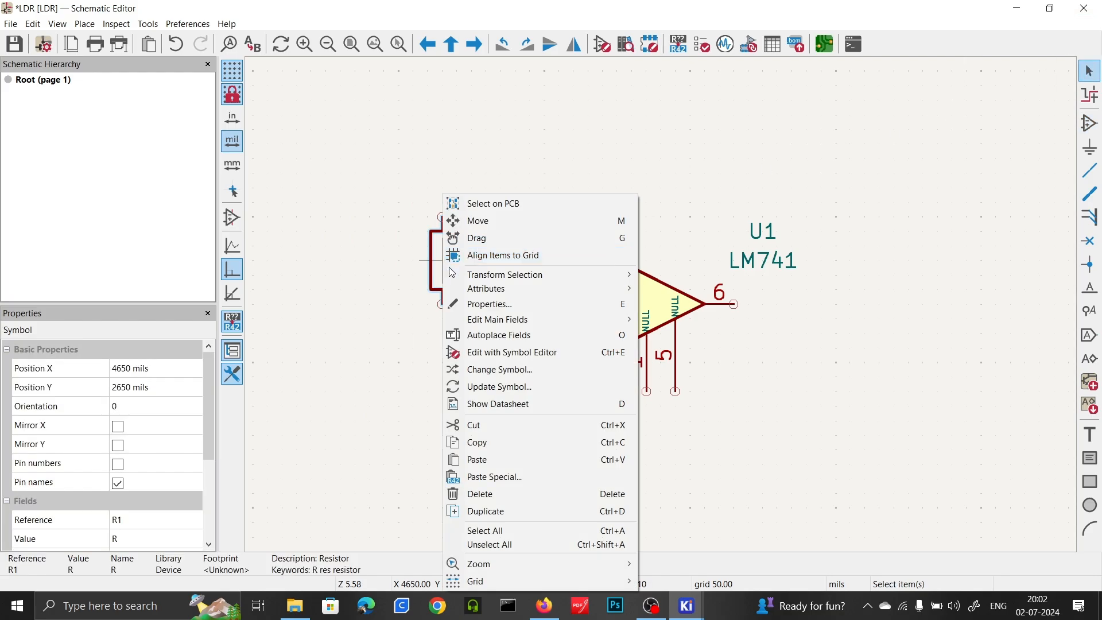
click(483, 442)
right_click(499, 322)
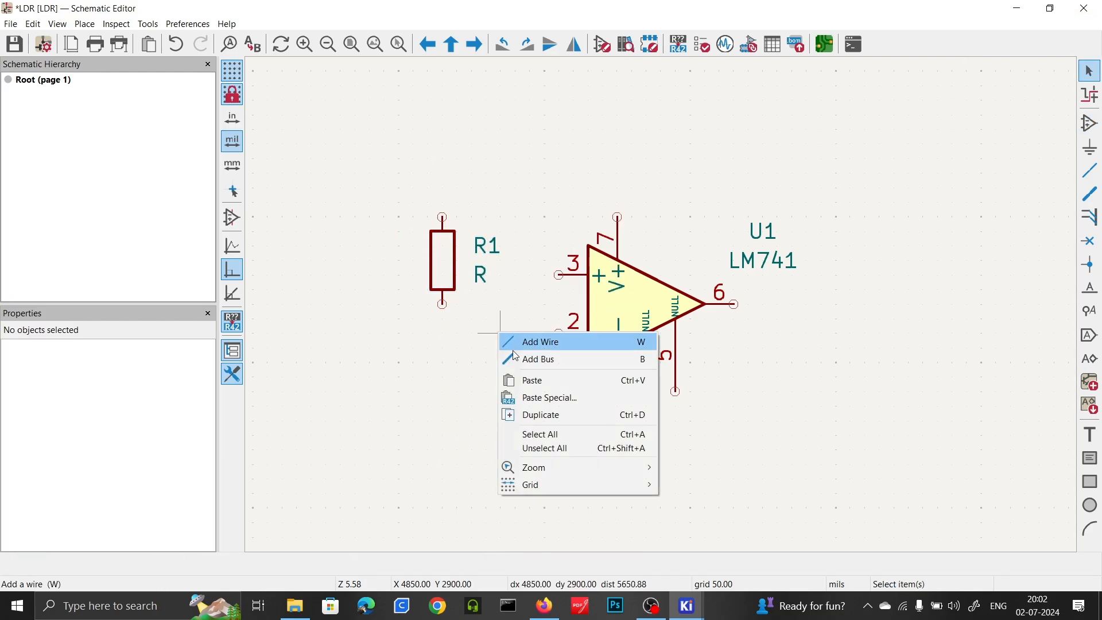
click(516, 376)
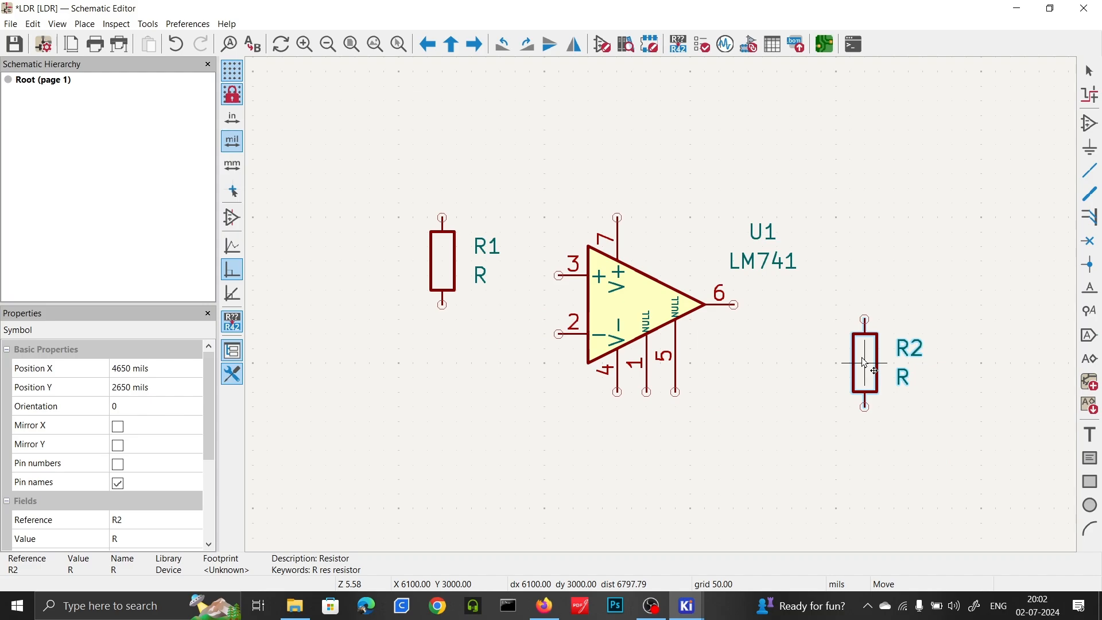
click(864, 377)
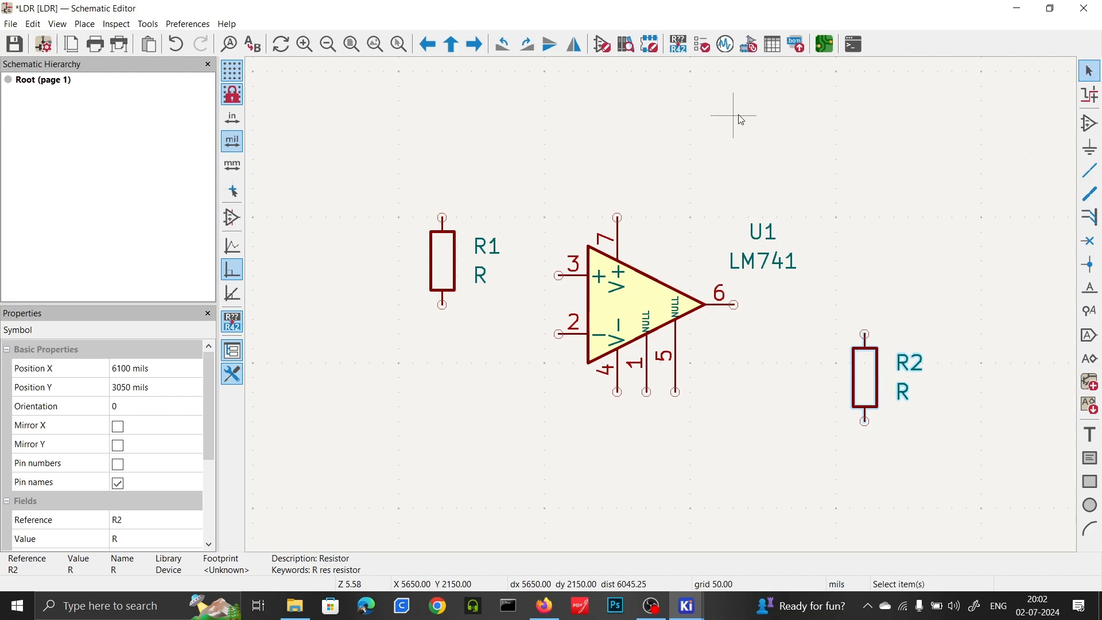
Step: Add an LED symbol, rotate it to vertical and connect it directly to the lower pin of resistor R2
click(1089, 123)
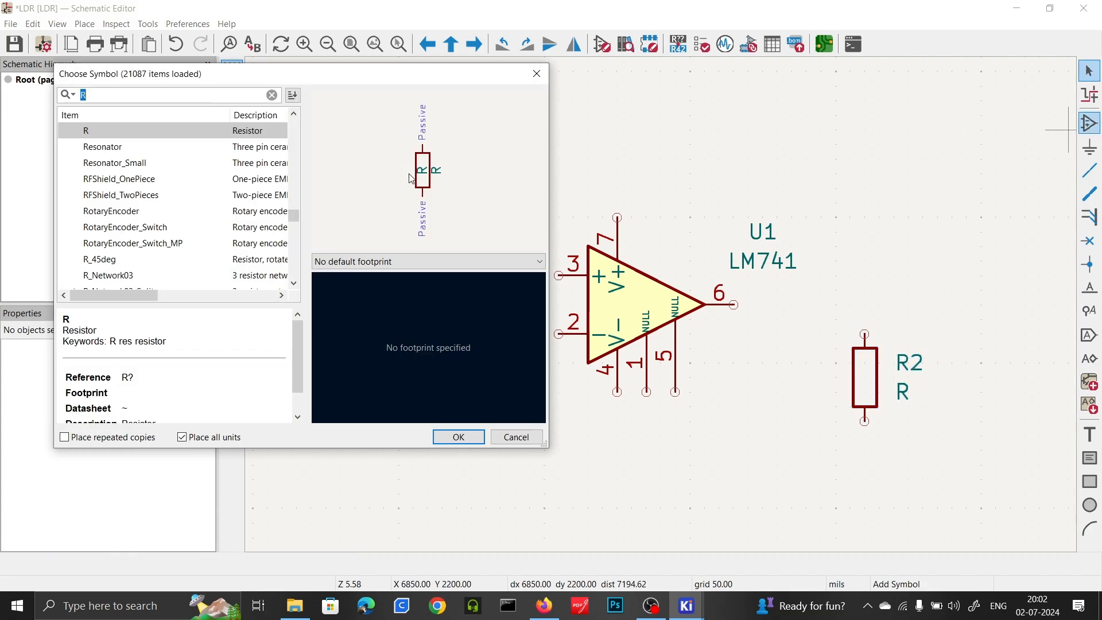
text(LED)
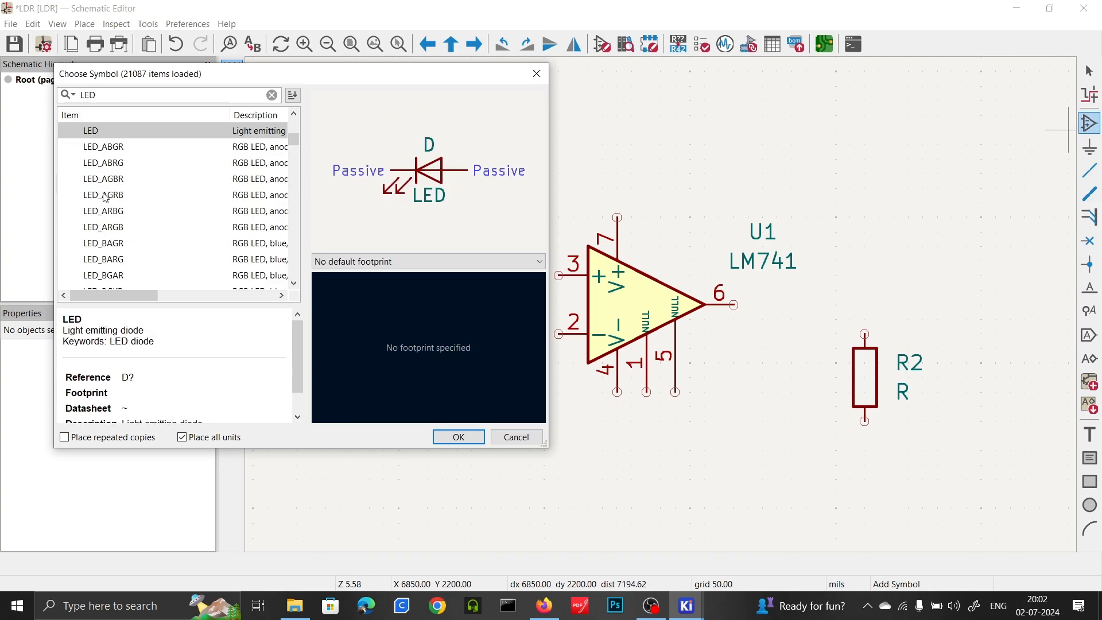
double_click(96, 132)
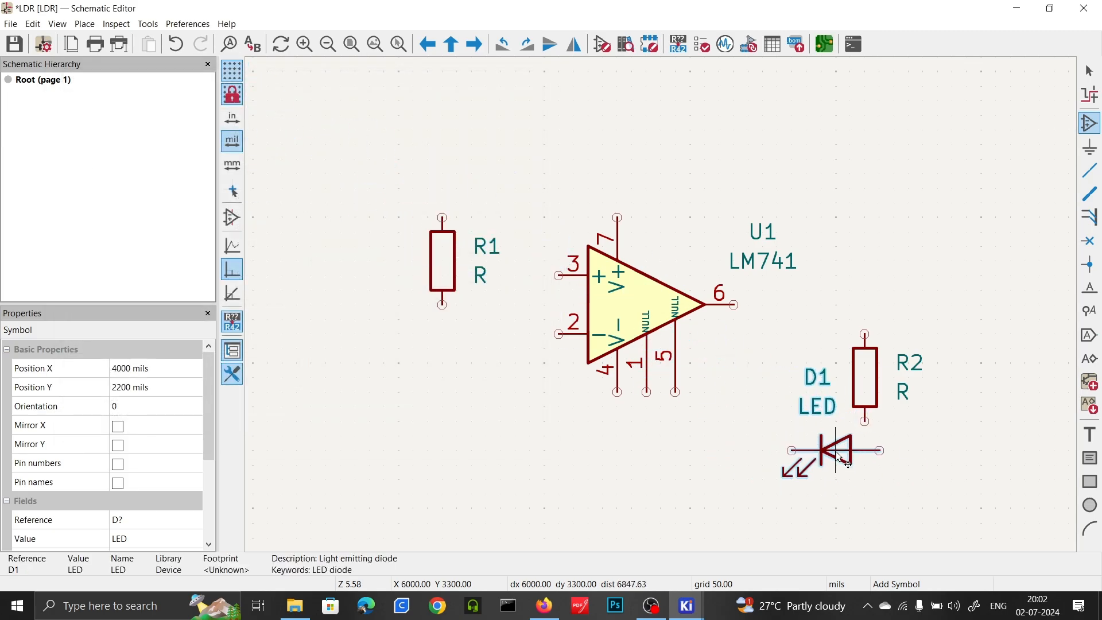
key(r)
click(865, 471)
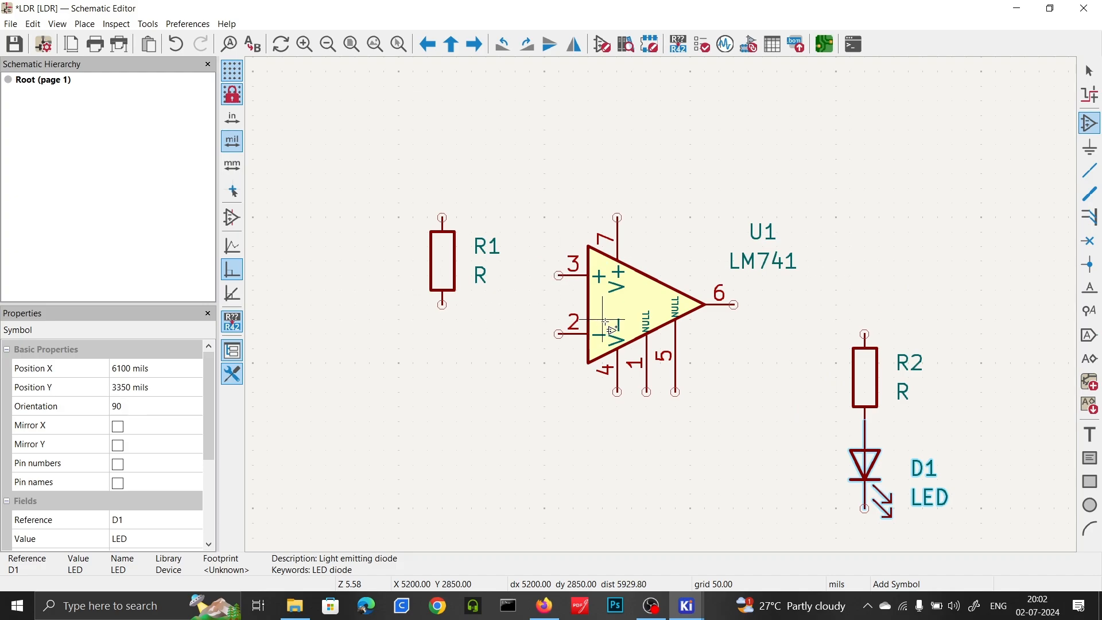
Step: Search the symbol library for LDR and compare the symbols and footprints of LDR03, LDR07 and A1050
scroll(632, 350, down, 2)
scroll(709, 411, up, 1)
scroll(617, 218, down, 1)
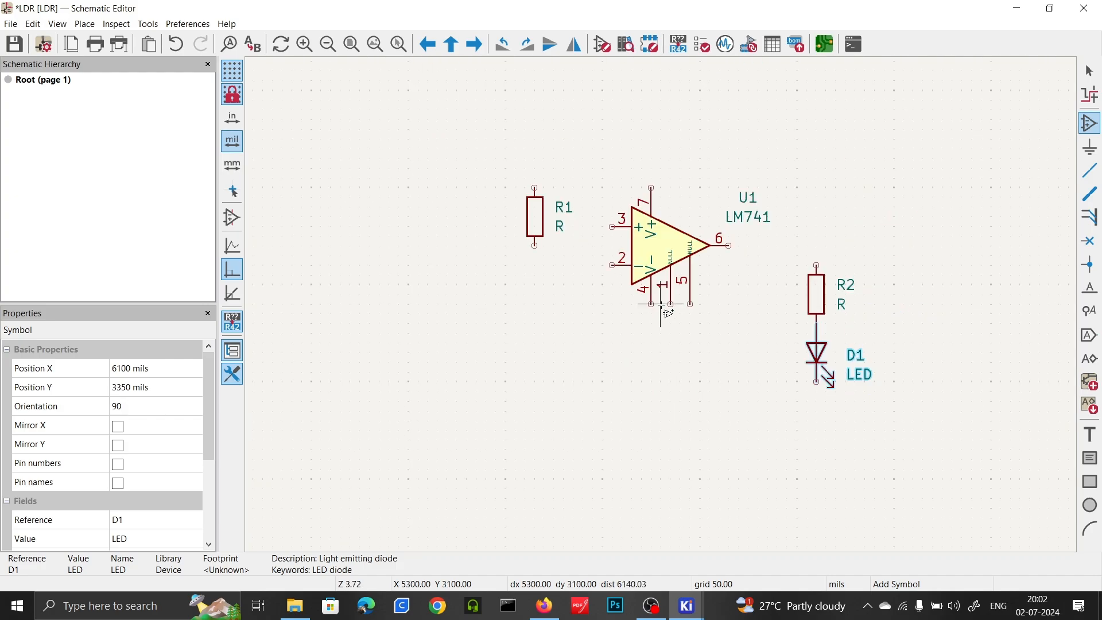
click(1091, 130)
click(336, 143)
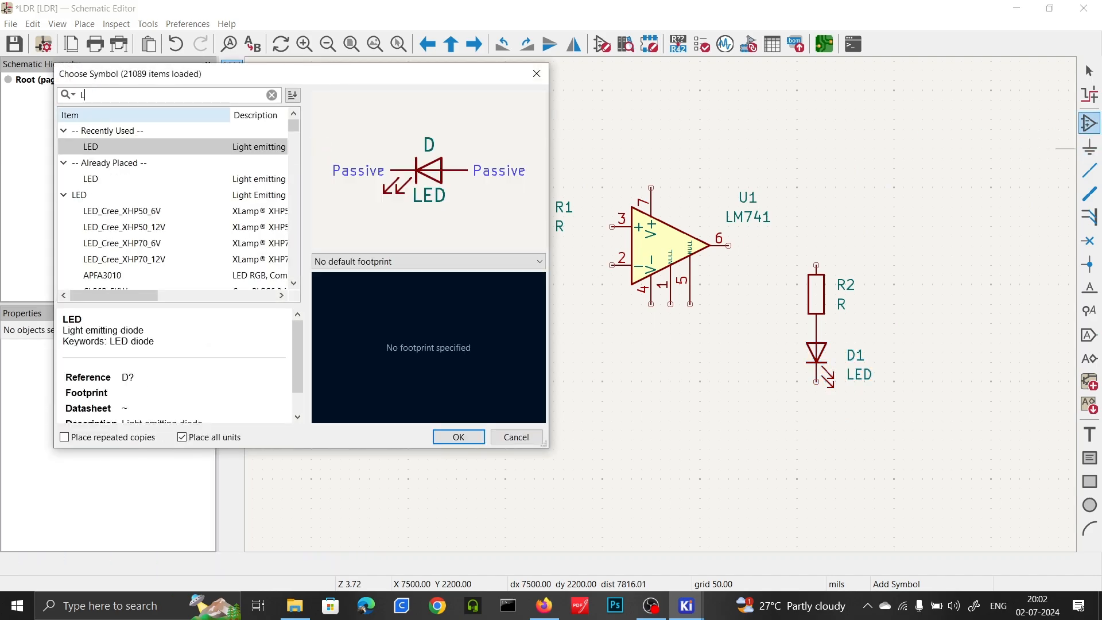
text(DR)
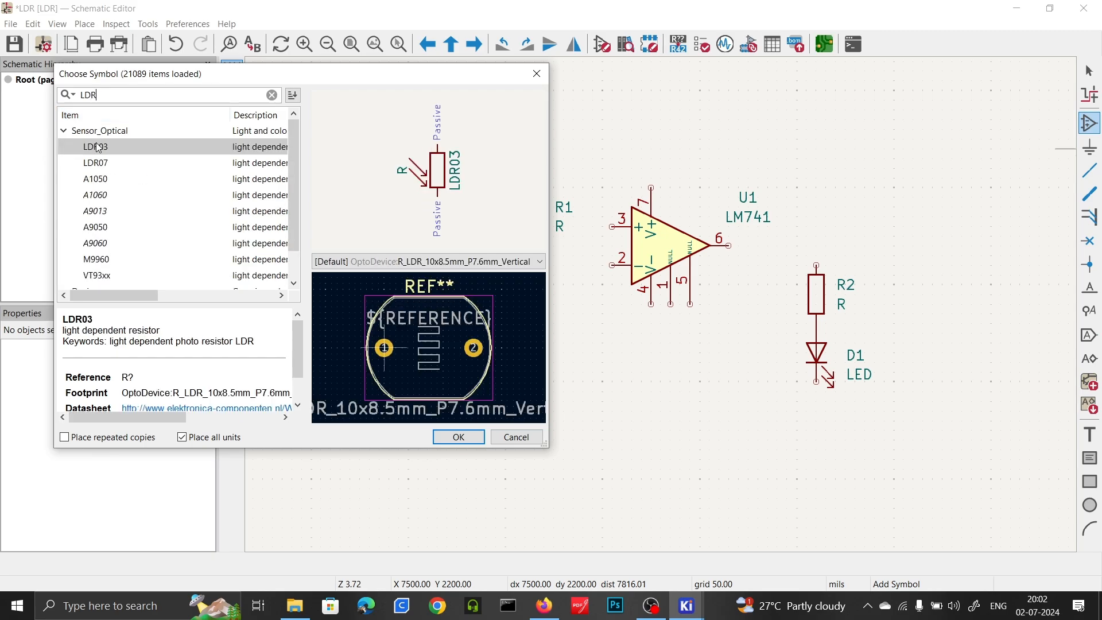
scroll(132, 204, down, 1)
scroll(133, 205, up, 1)
click(101, 165)
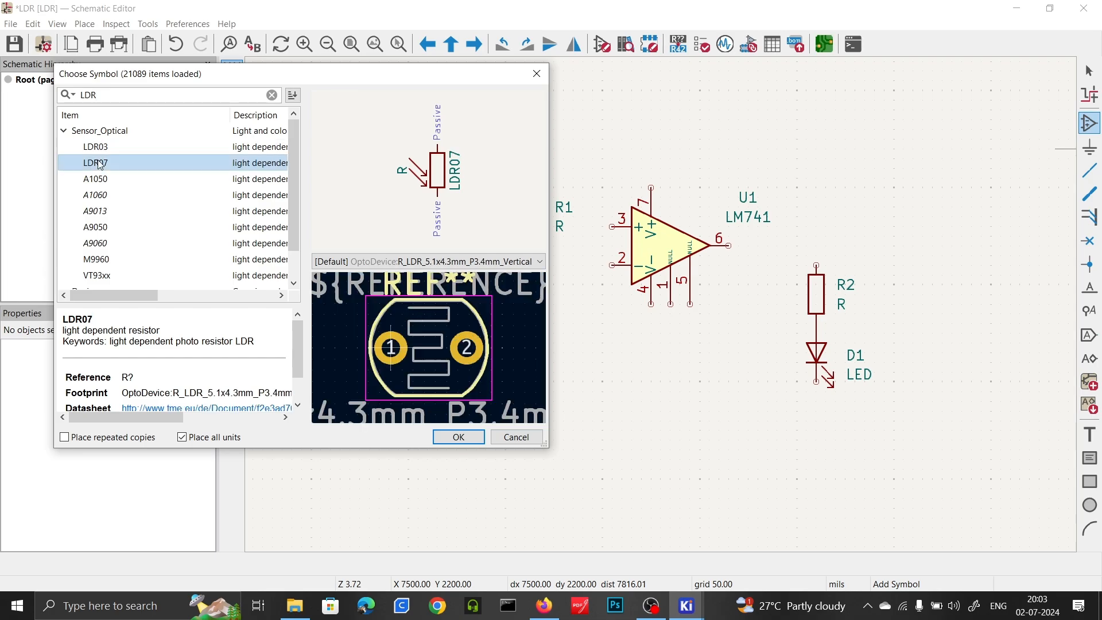
click(103, 148)
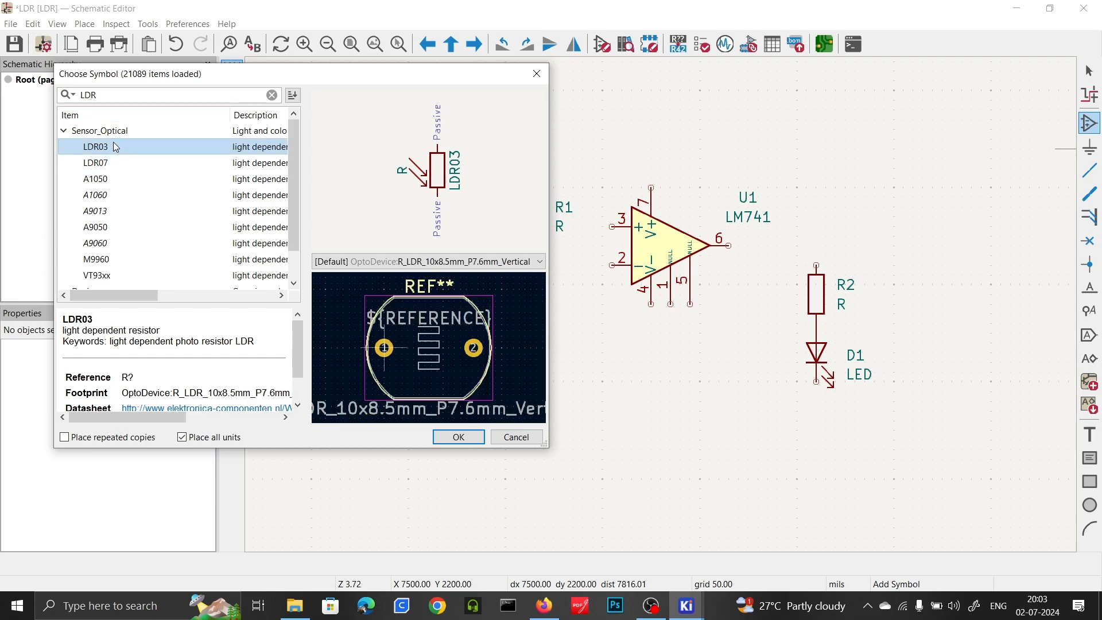
click(99, 165)
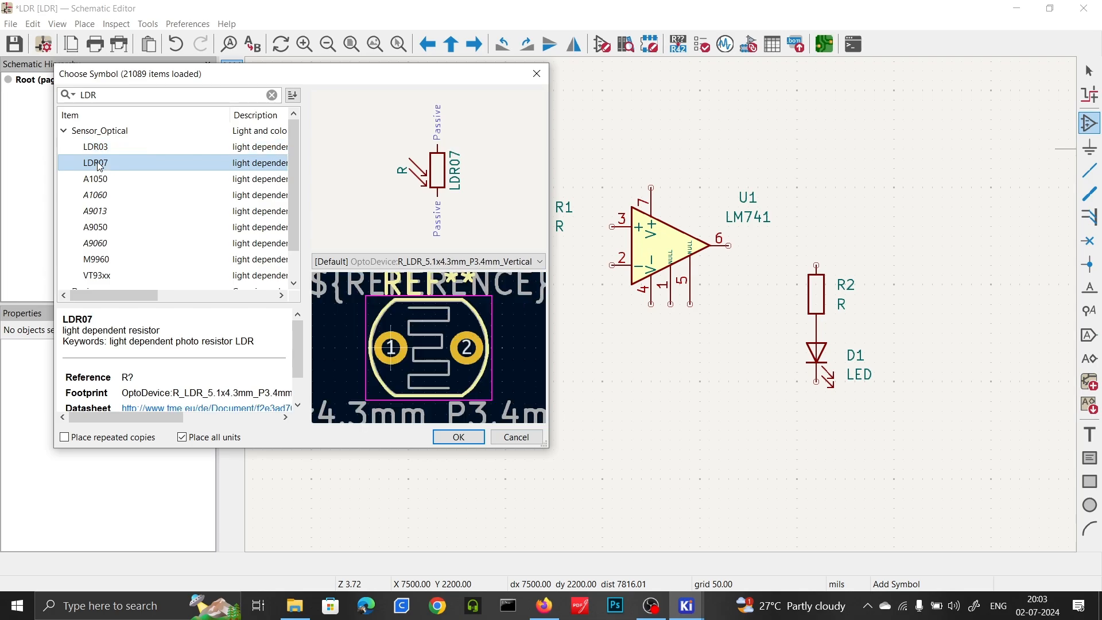
click(99, 183)
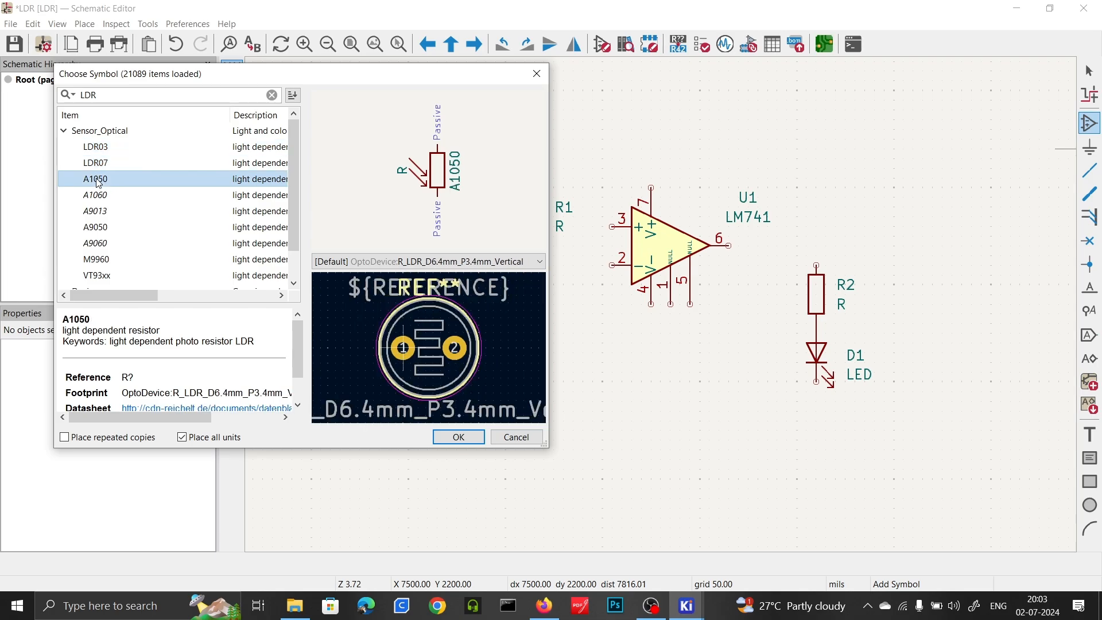
click(100, 163)
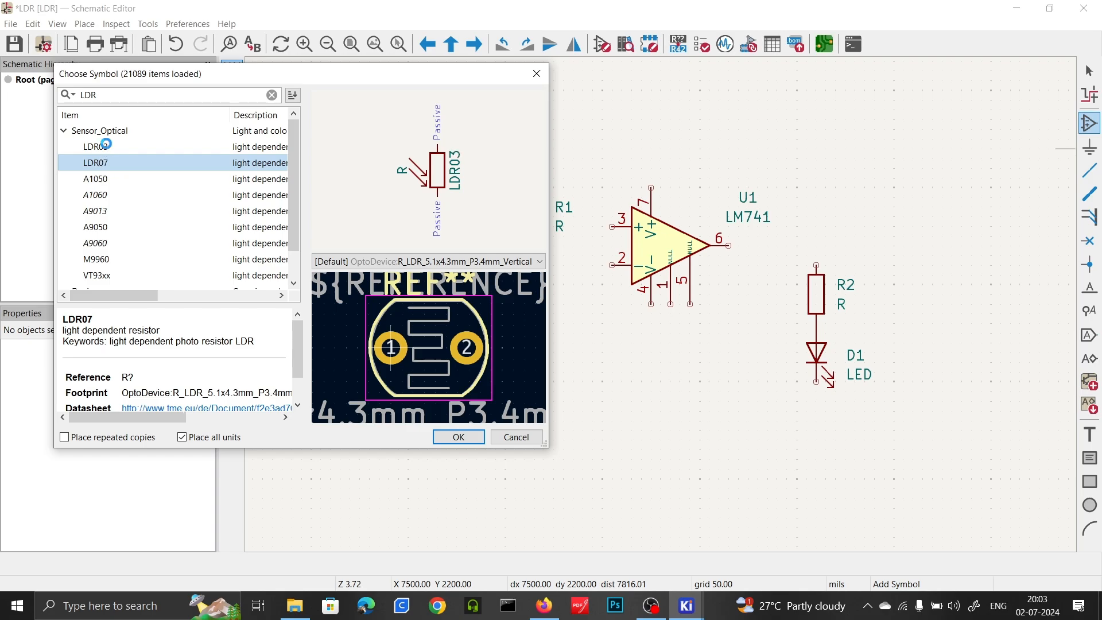
click(108, 147)
Step: Place the LDR07 light-dependent resistor below resistor R1 and move both parts together farther away from the op-amp
click(107, 162)
double_click(106, 162)
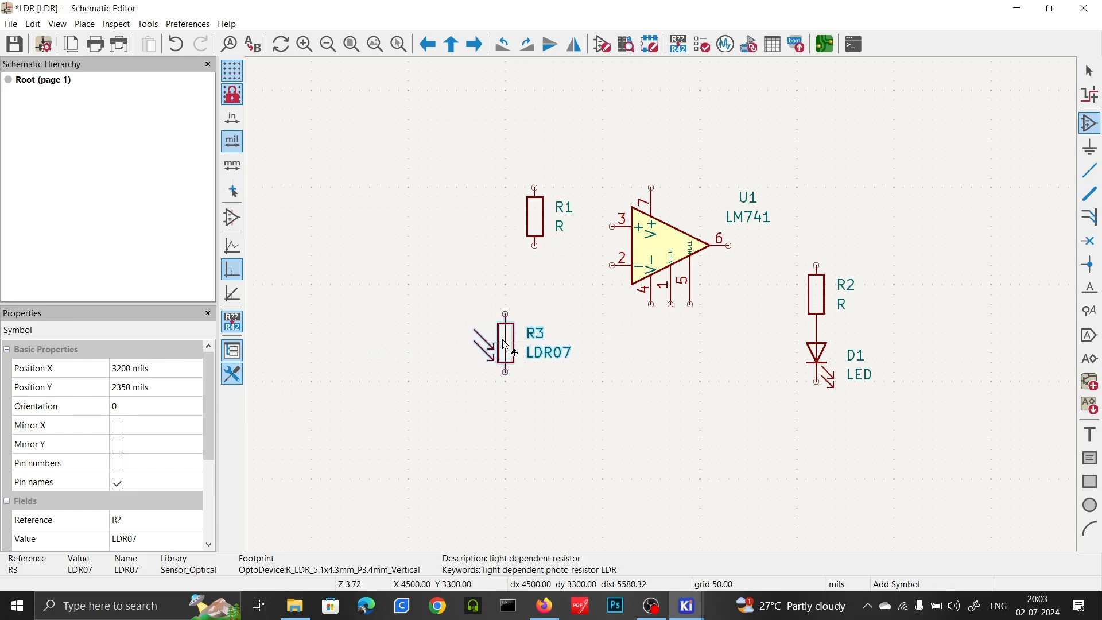
click(531, 333)
drag(445, 148, 577, 370)
drag(540, 332, 427, 306)
Step: Search the symbol library for POT to look for a potentiometer
key(a)
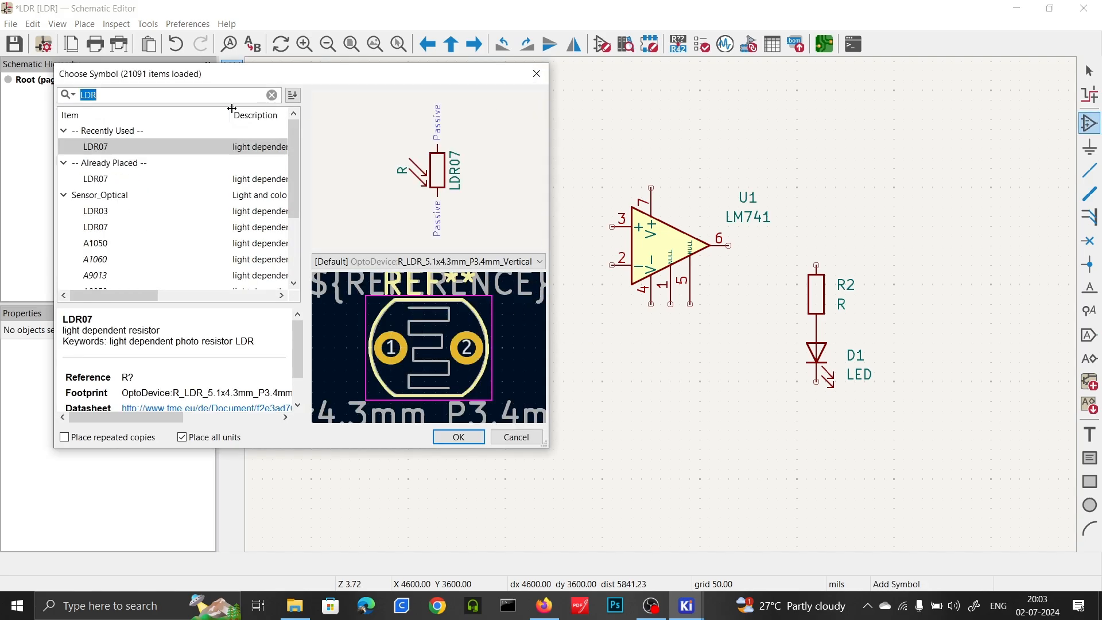
text(PO)
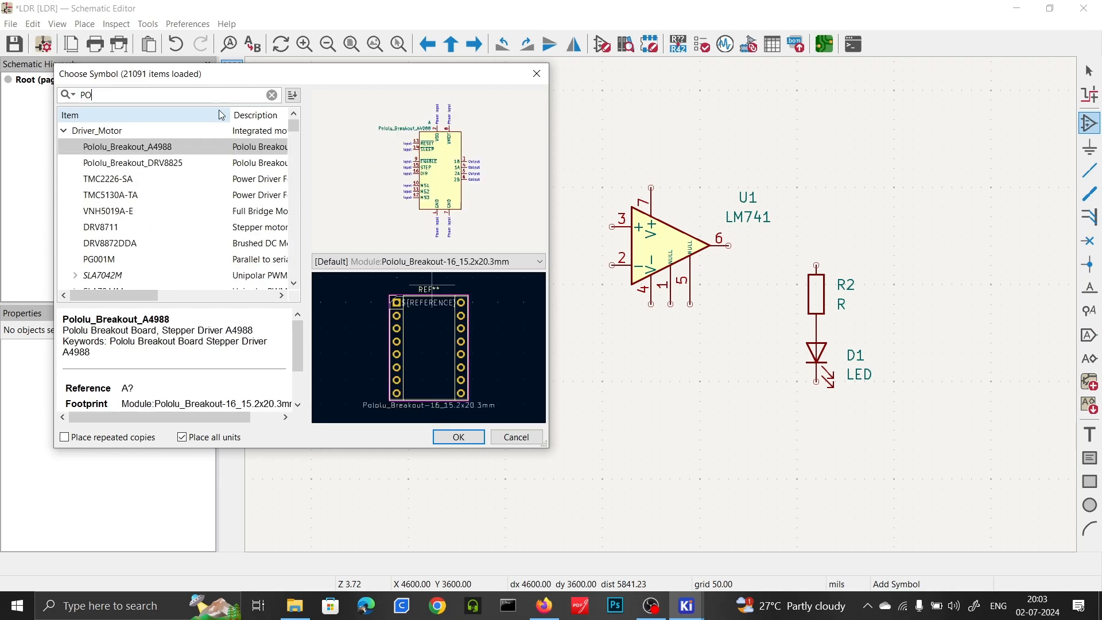
text(R)
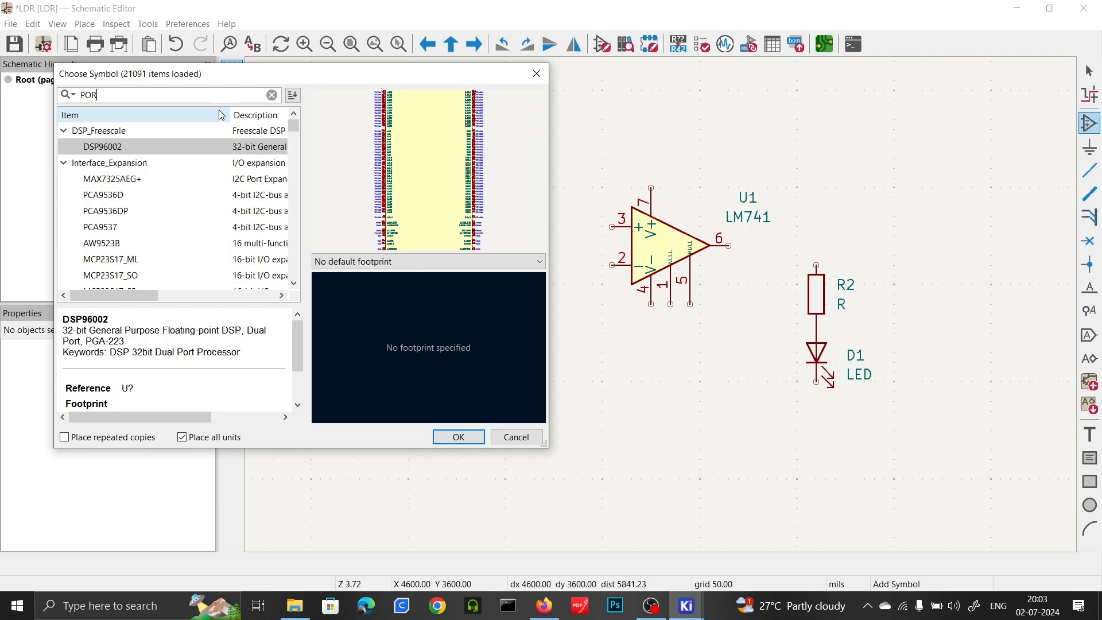
key(BackSpace)
text(T)
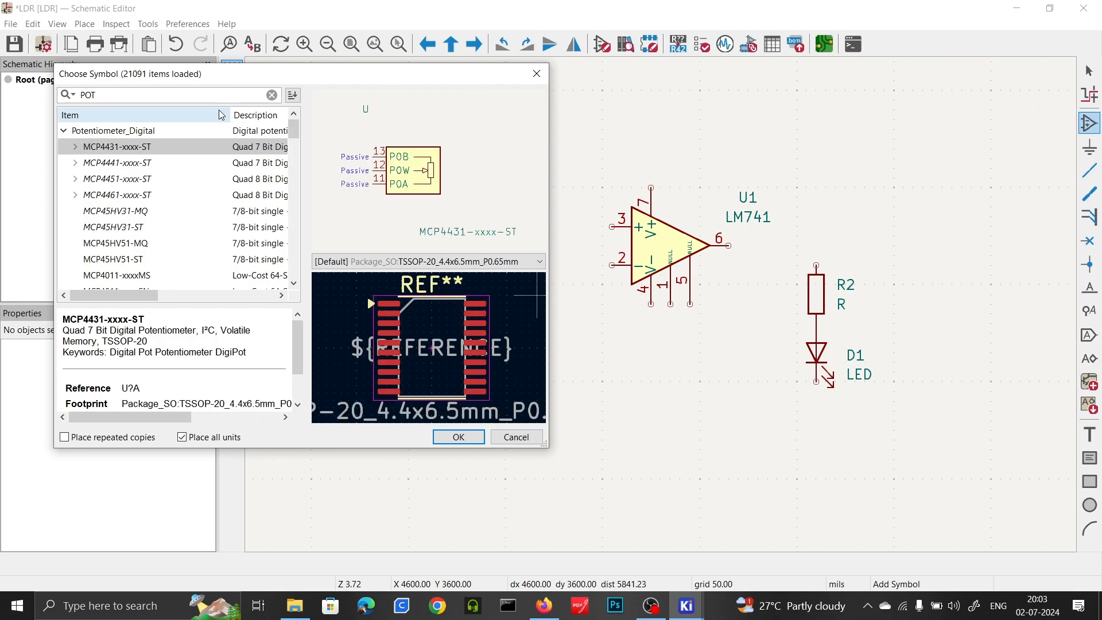
Step: Search the symbol library for R and compare the R_Variable and R_Variable_US resistor symbols
text(R)
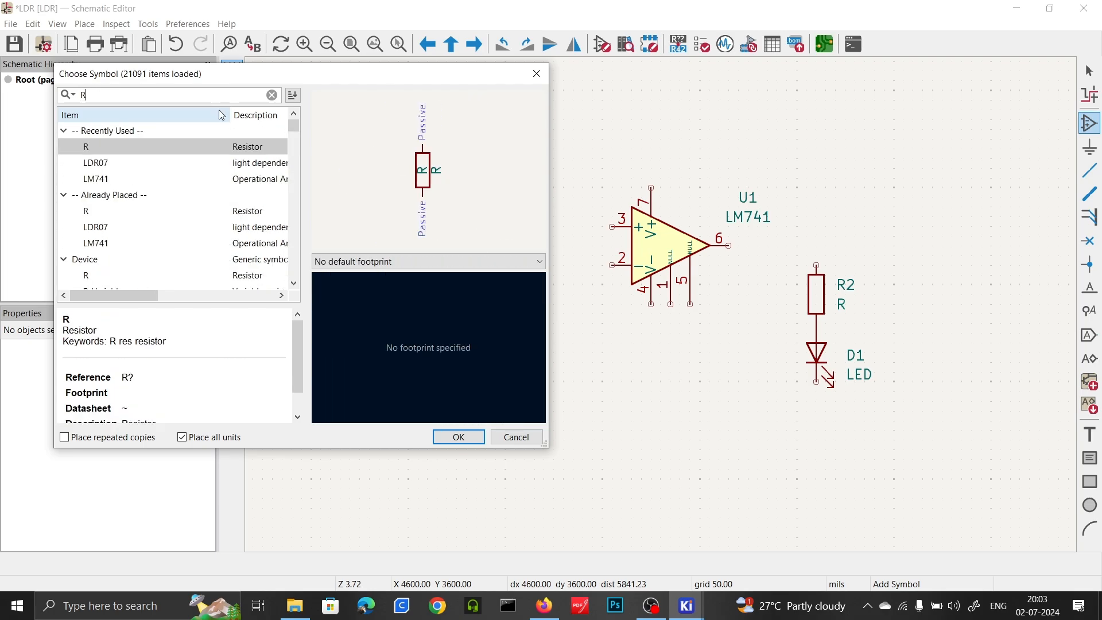
click(95, 164)
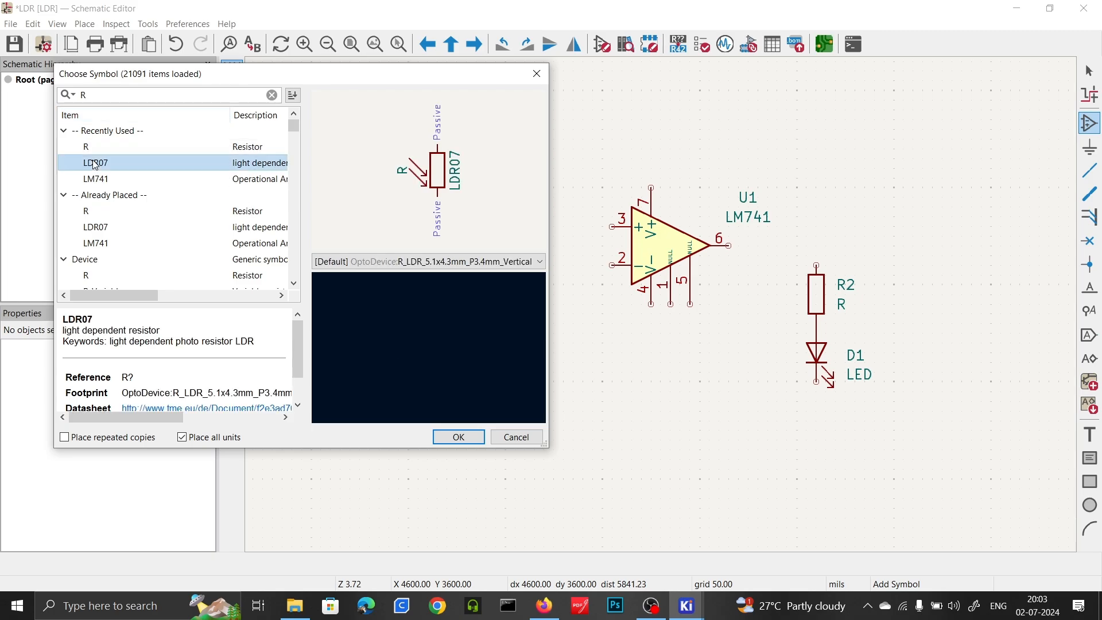
key(Down)
key(Down)
key(Down)
key(Down)
key(Down)
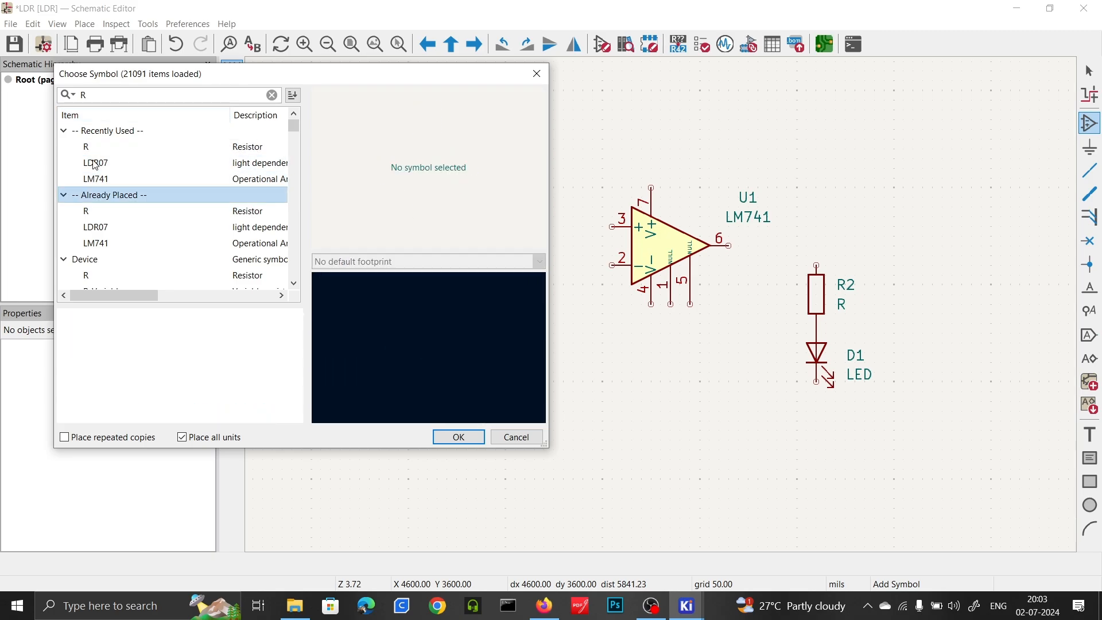
key(Down)
key(Down)
key(Down)
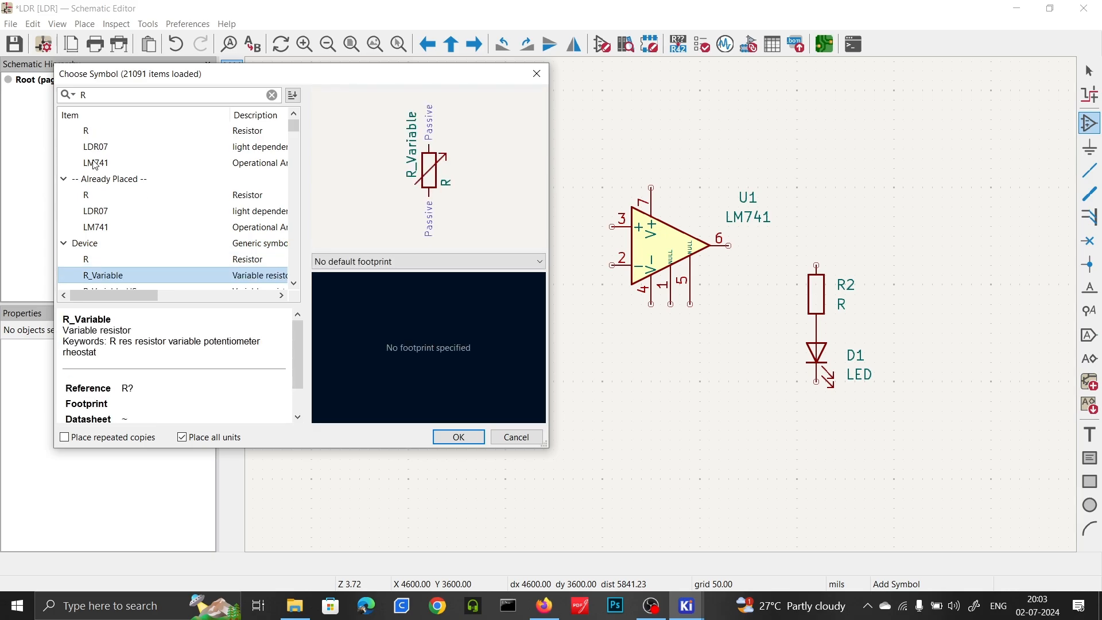
key(Down)
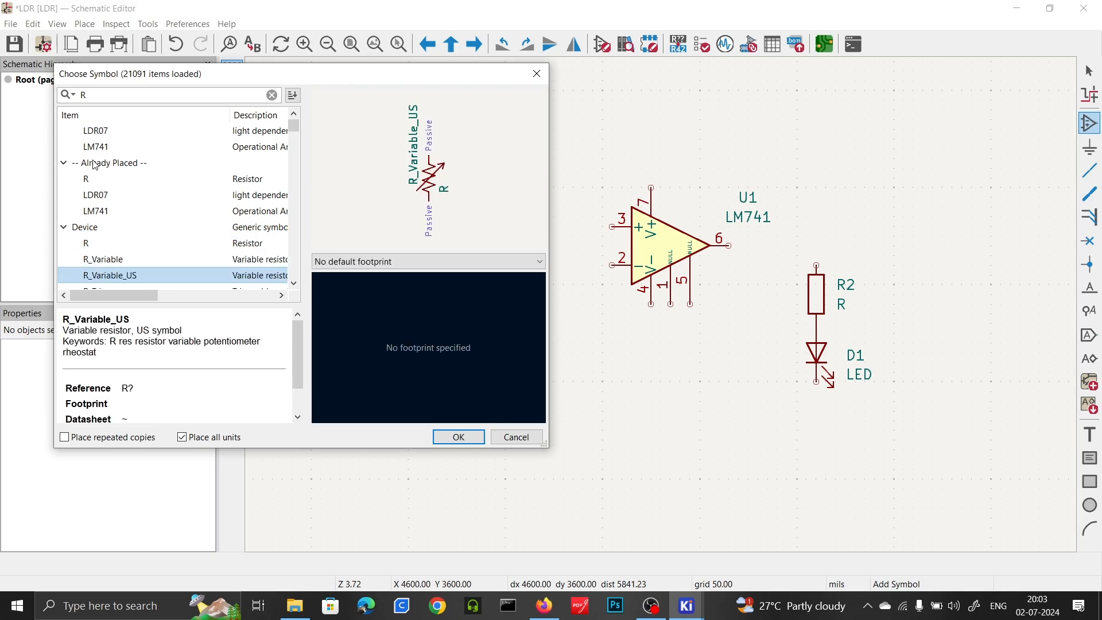
key(Down)
key(Up)
key(Up)
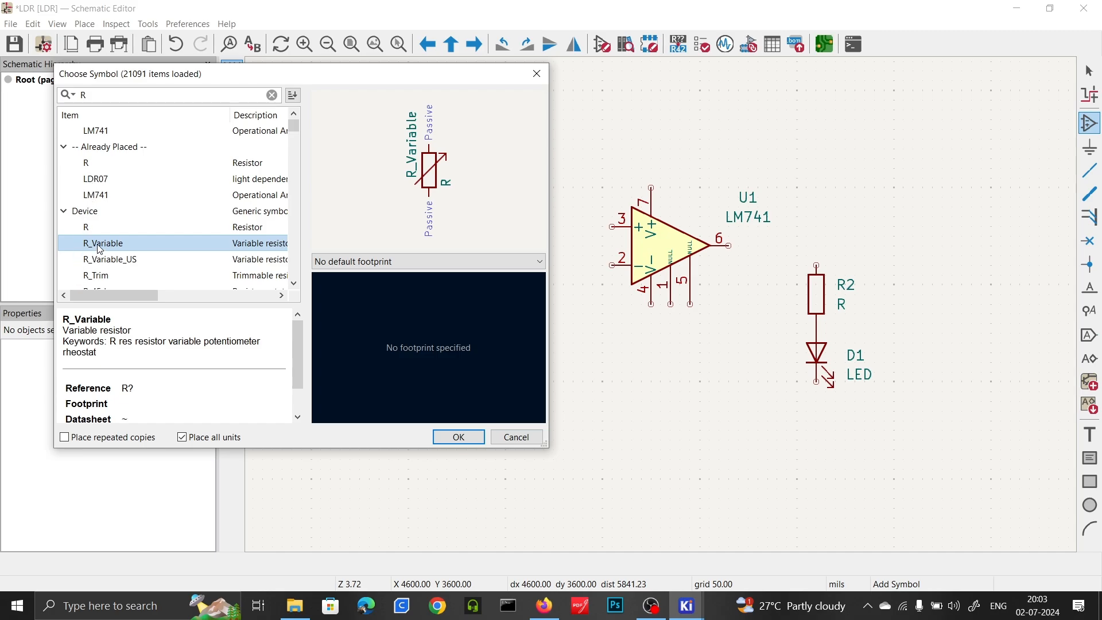
scroll(100, 250, down, 2)
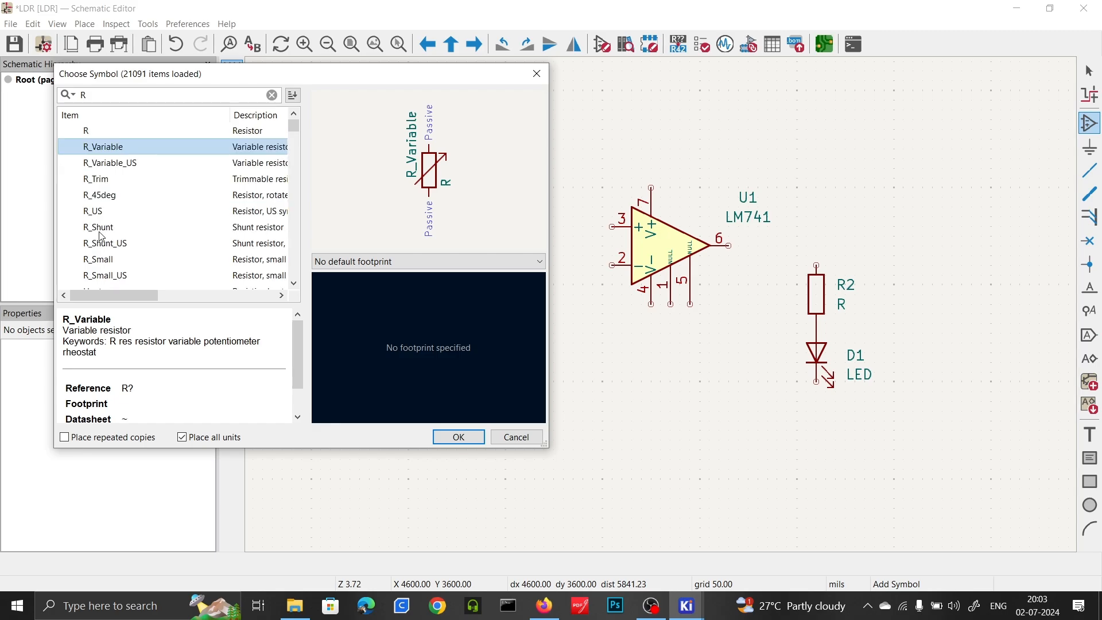
Step: Examine the other Device resistor symbols from R_Trim through R_Network03_US and compare them with the variable resistors
click(101, 181)
click(99, 195)
click(97, 211)
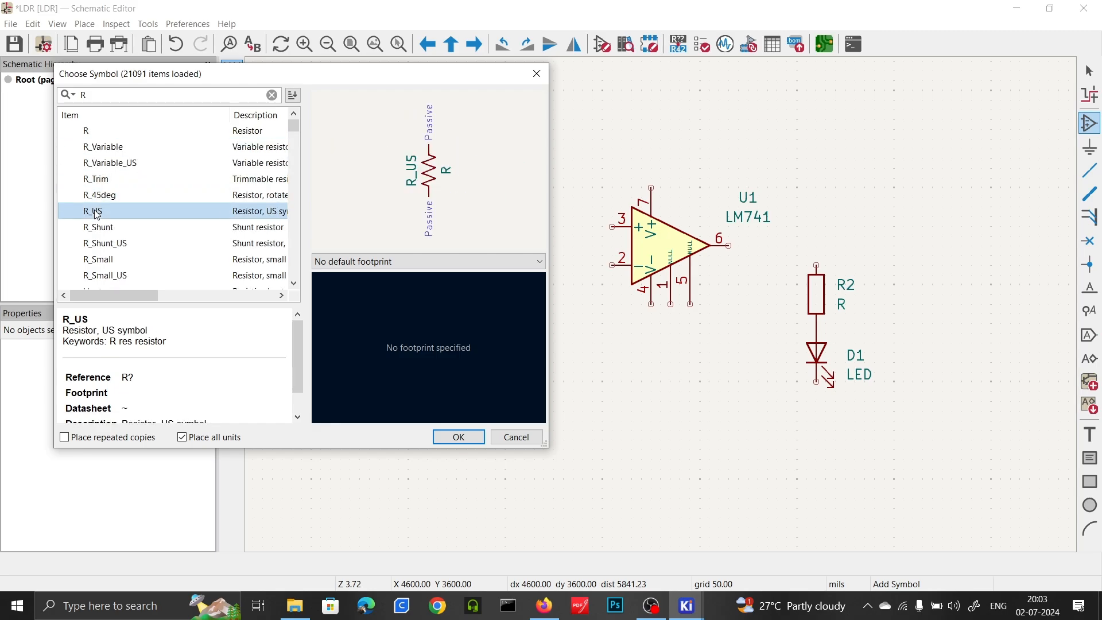
click(96, 224)
click(97, 244)
click(99, 260)
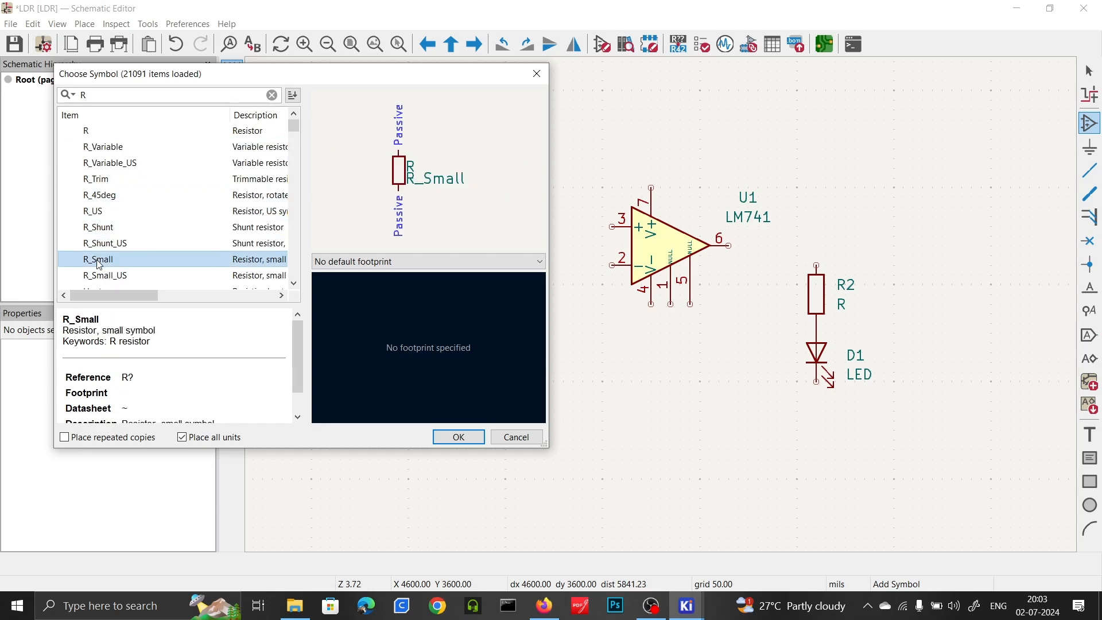
click(102, 277)
scroll(105, 251, down, 2)
click(102, 195)
click(102, 212)
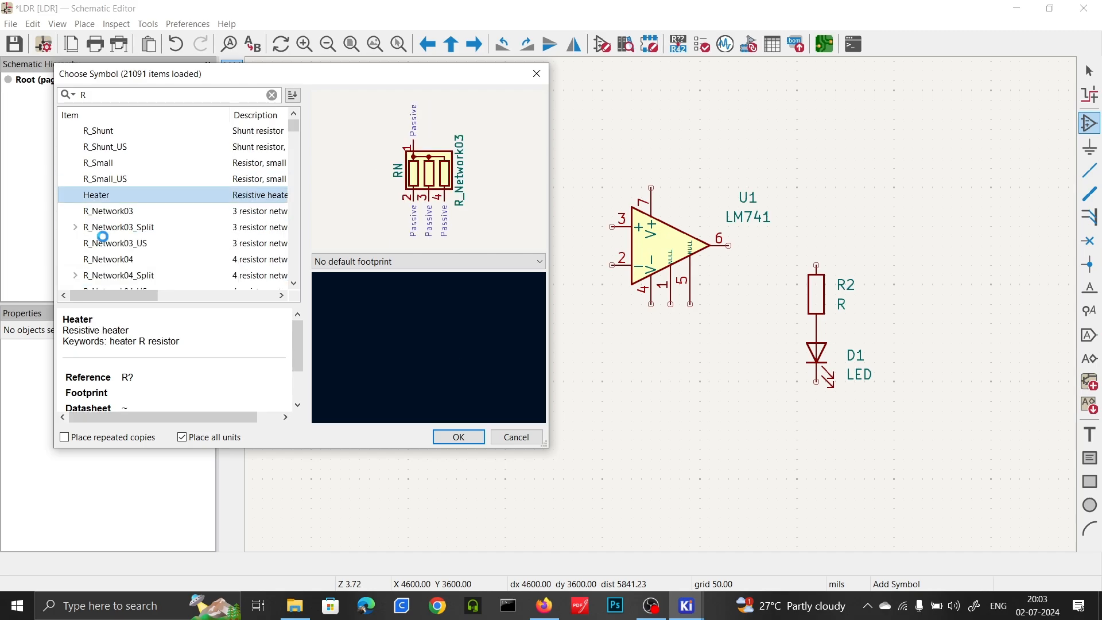
click(103, 228)
click(104, 239)
key(Up)
key(Up)
key(Up)
key(Up)
key(Up)
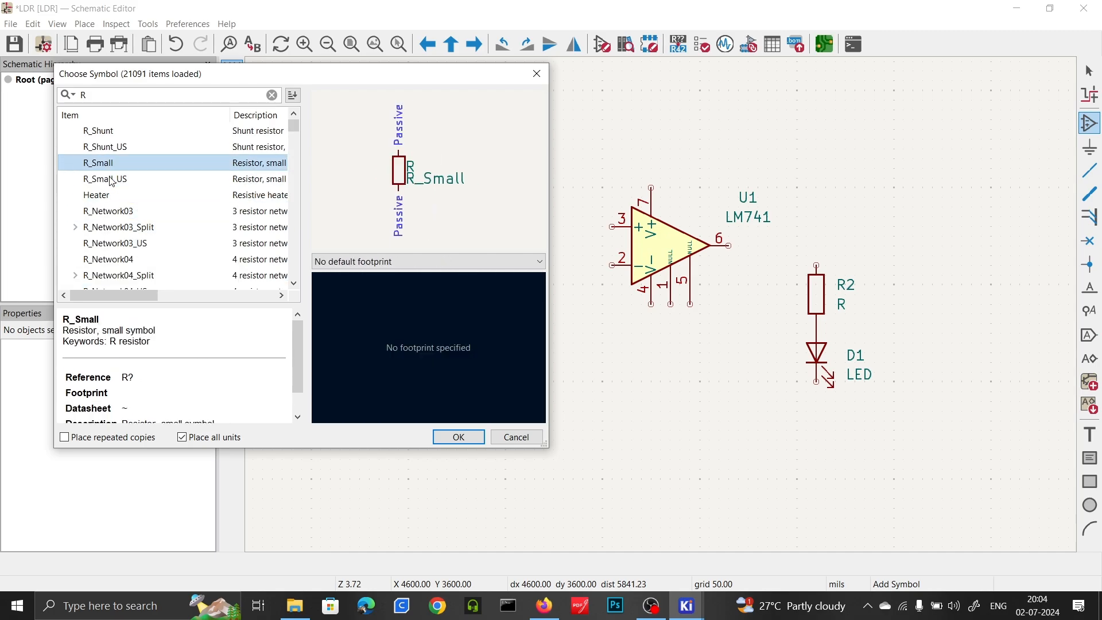
scroll(108, 175, up, 3)
click(108, 198)
click(109, 212)
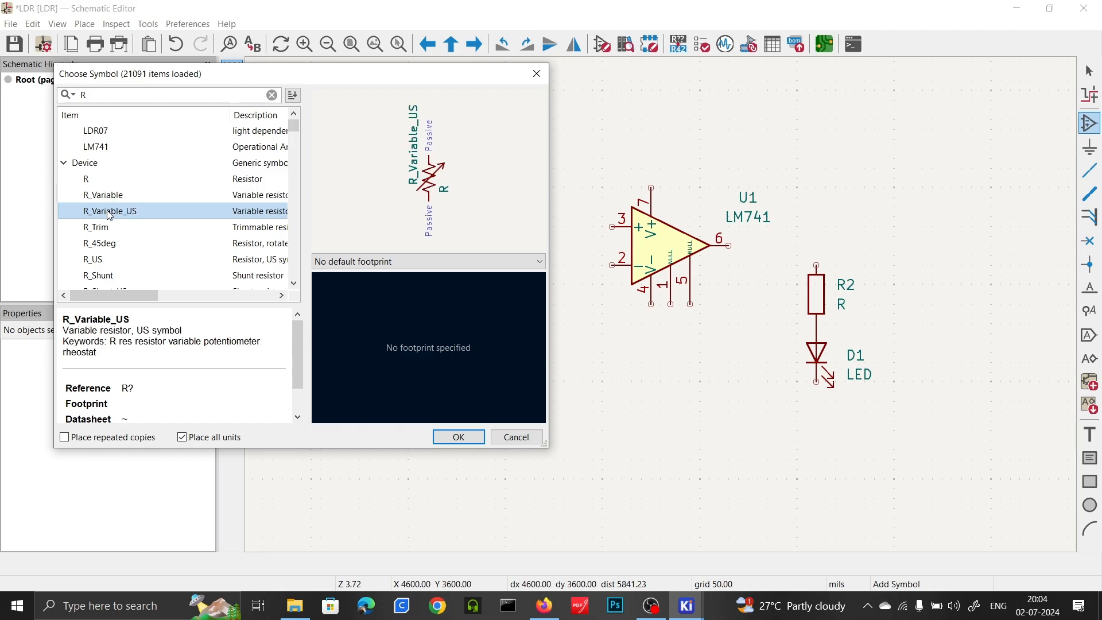
Step: Place an R_Variable symbol on the far side of resistor R1, move it between the LDR and op-amp, and undo that move
double_click(110, 196)
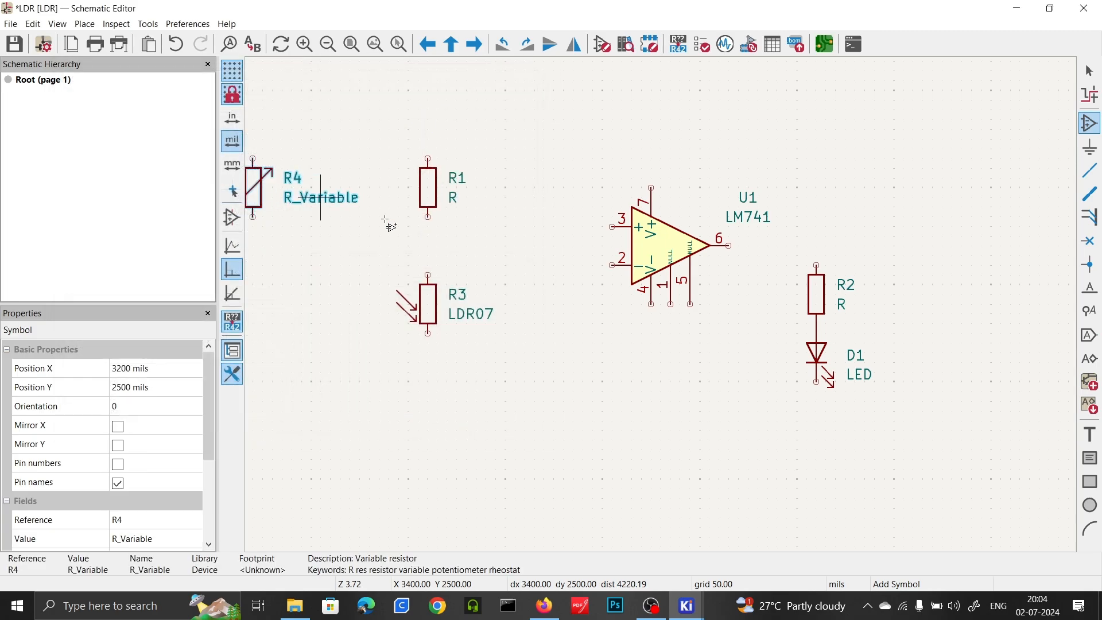
drag(255, 188, 544, 301)
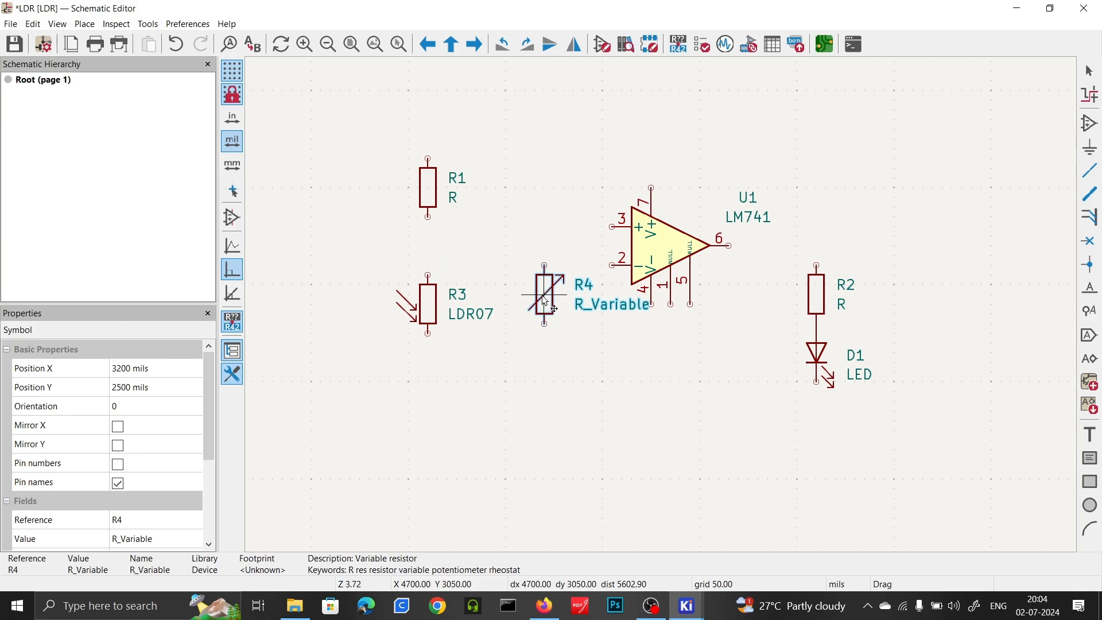
click(542, 299)
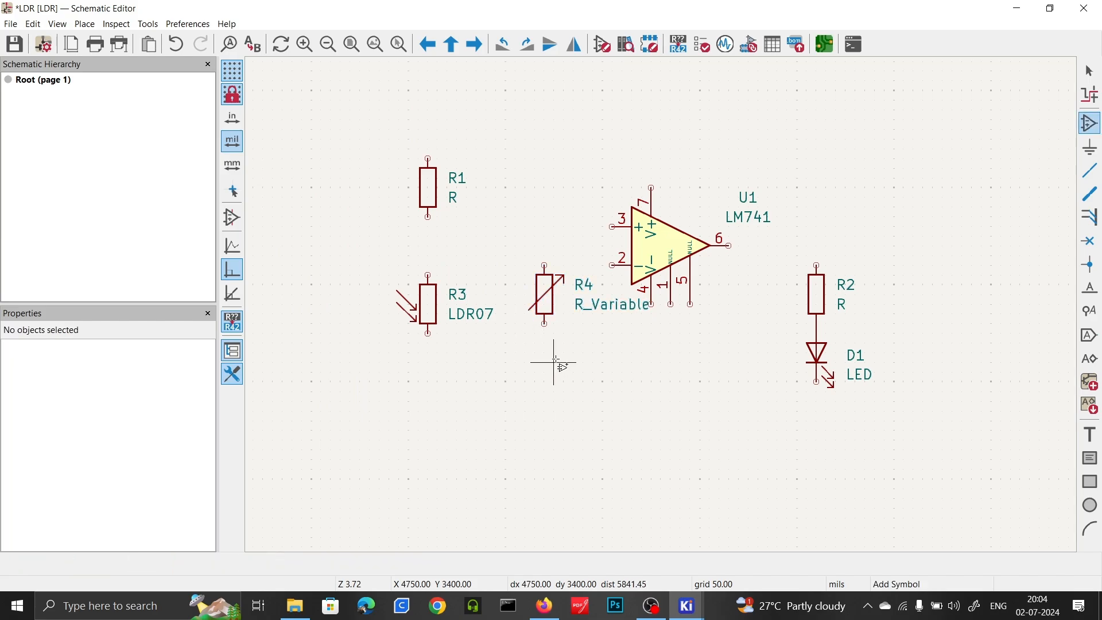
key(ctrl+z)
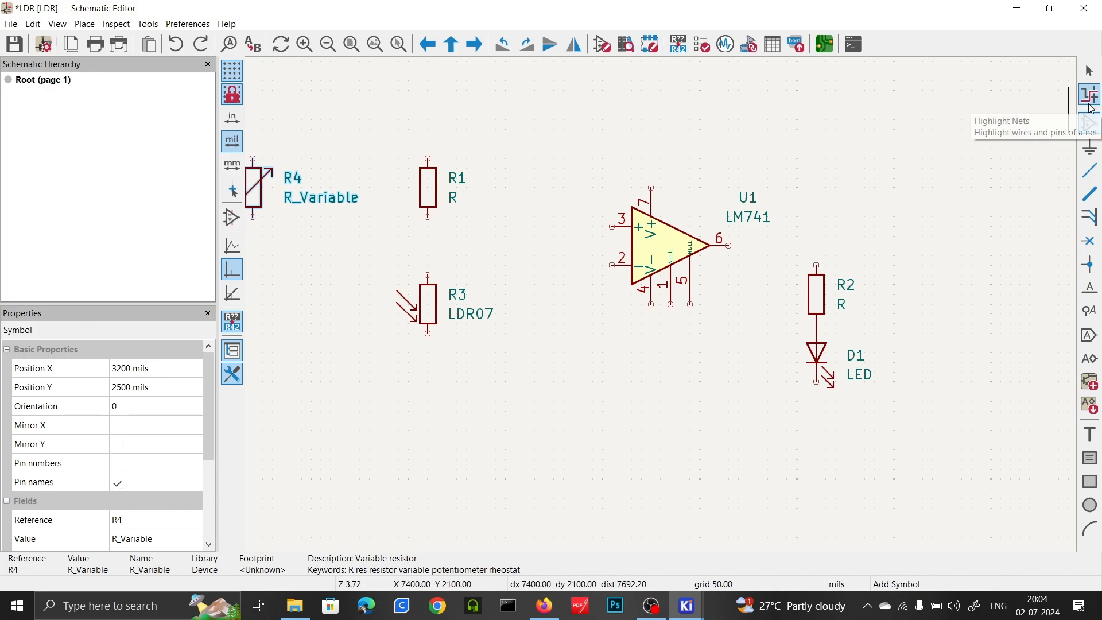
Step: Look through the Device library's resistor, network, pack and potentiometer symbols for a suitable three-pin potentiometer
click(1090, 123)
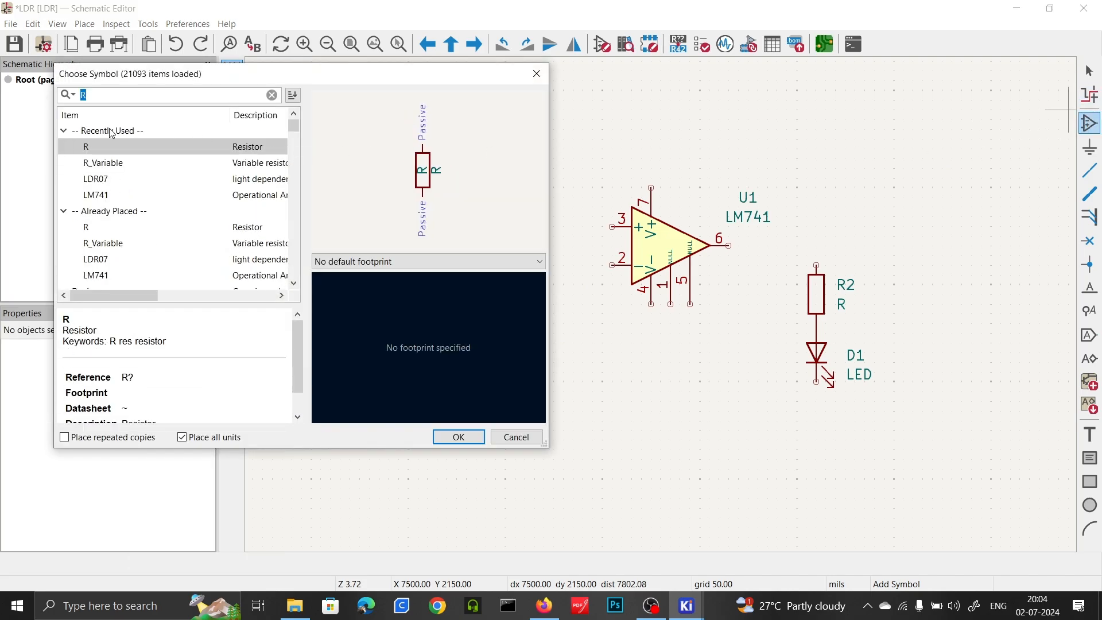
scroll(139, 183, down, 4)
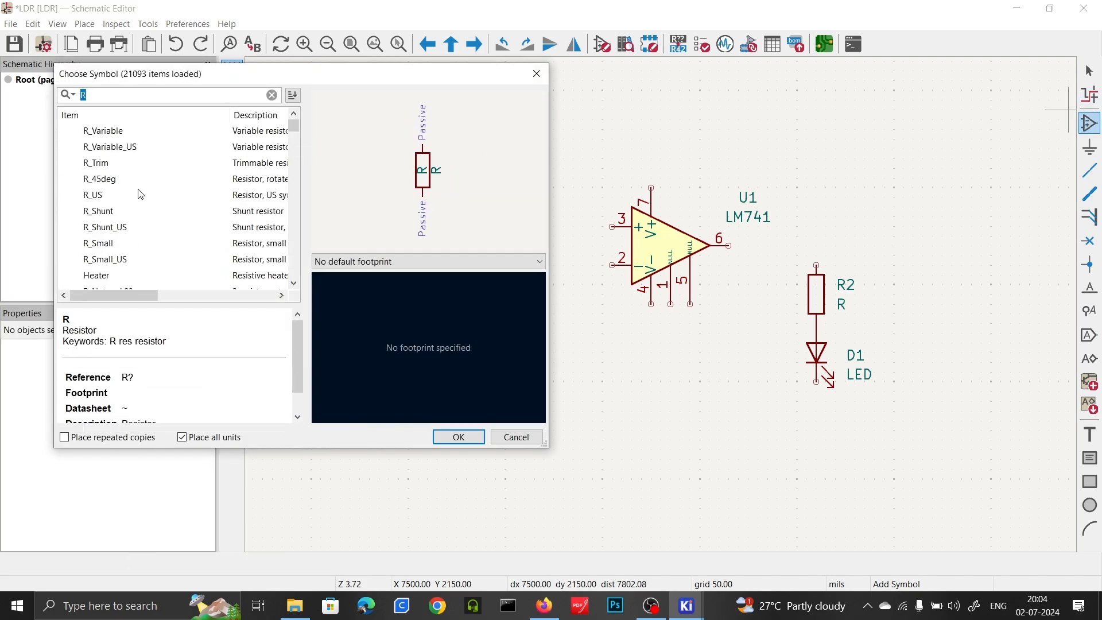
scroll(139, 192, up, 1)
click(115, 177)
click(115, 166)
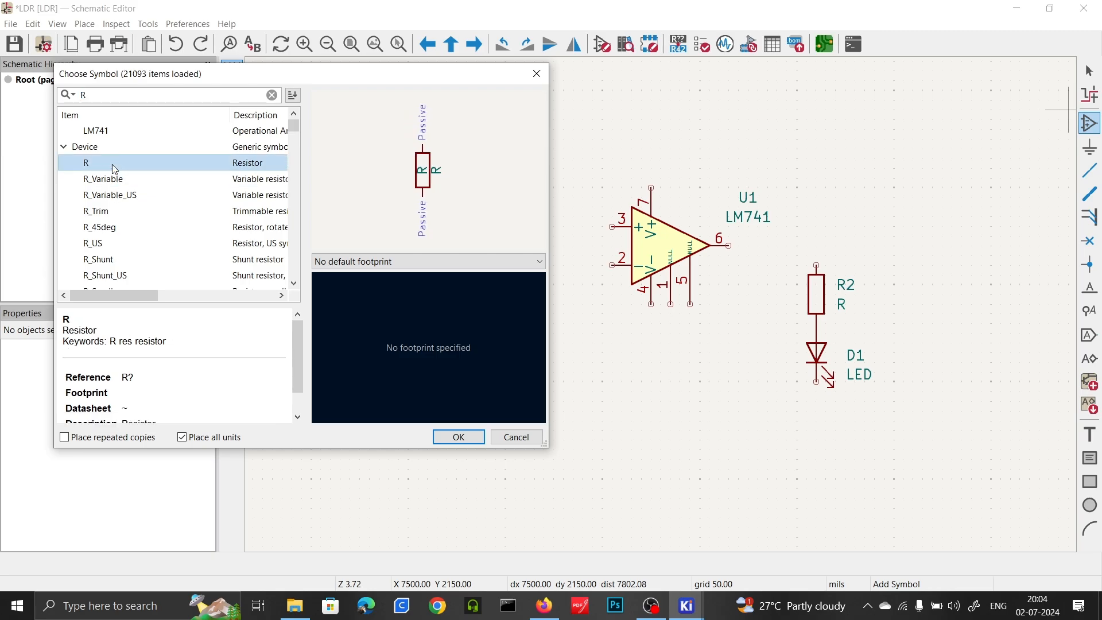
key(Down)
key(Down)
key(Down)
key(Down)
key(Down)
key(Down)
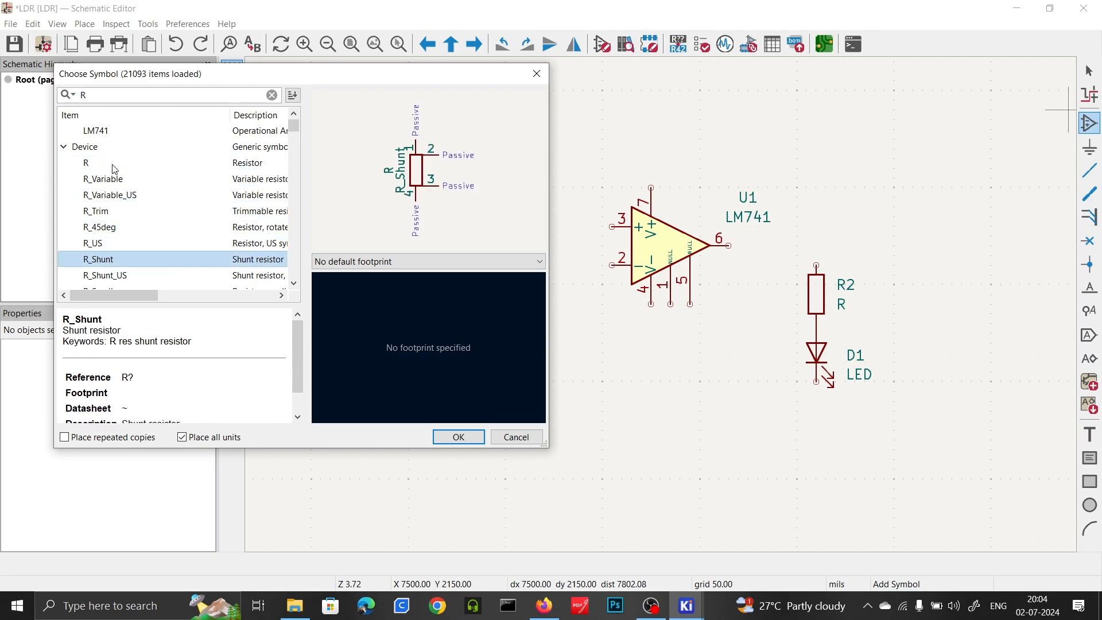
key(Down)
key(Down)
key(Down)
key(Down)
key(Down)
key(Down)
key(Down)
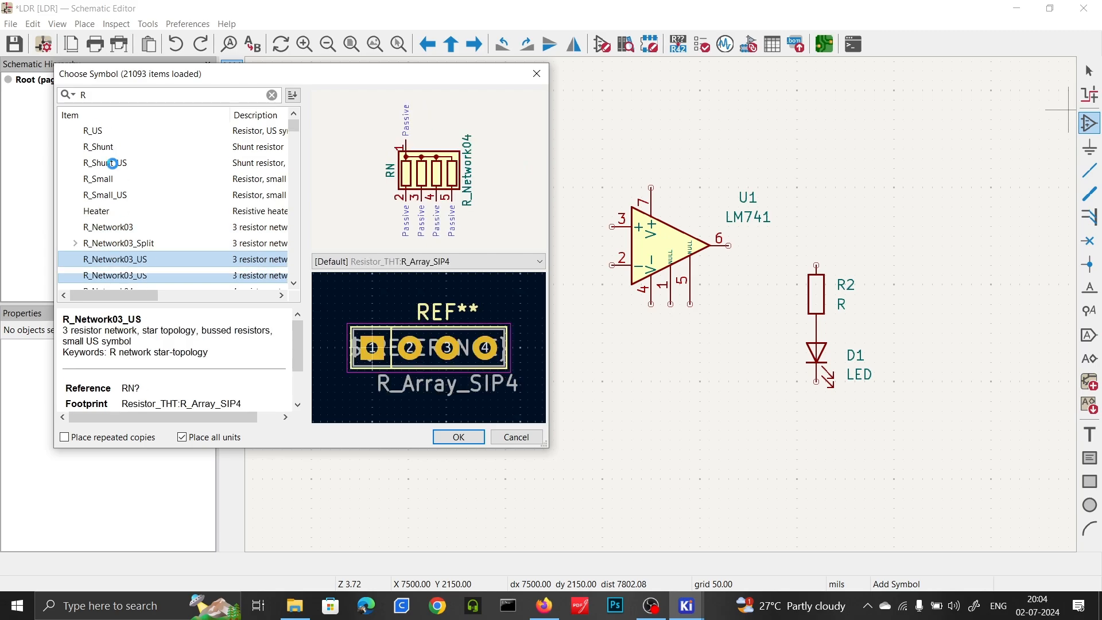
key(Down)
key(Down)
key(Down)
key(Down)
key(Down)
key(Down)
key(Down)
key(Down)
key(Down)
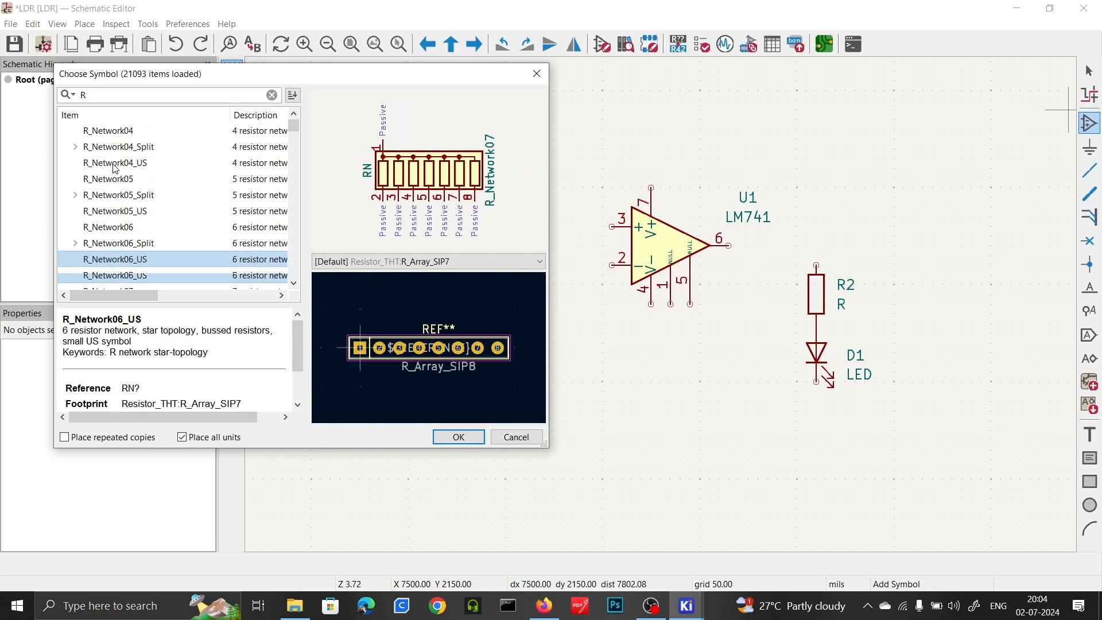
key(Down)
key(Down)
key(Down)
key(Down)
key(Down)
key(Down)
key(Down)
key(Down)
key(Down)
key(Down)
key(Down)
key(Down)
key(Down)
key(Down)
key(Down)
key(Down)
key(Down)
key(Down)
key(Down)
key(Down)
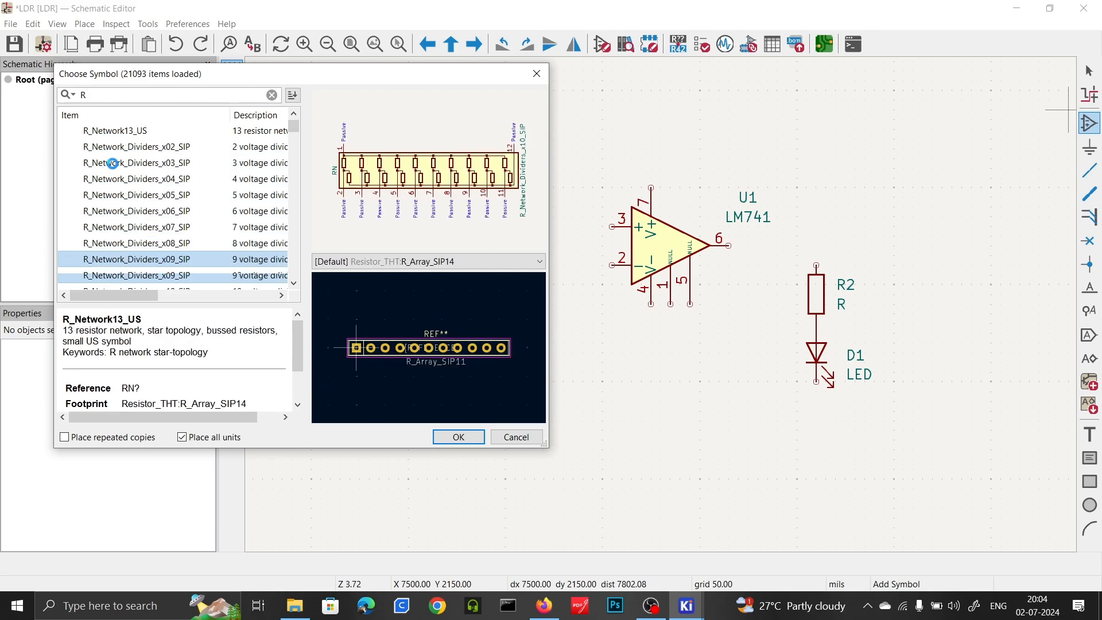
key(Down)
key(Down)
key(Down)
key(Down)
key(Down)
key(Down)
key(Down)
key(Down)
key(Down)
key(Down)
key(Down)
key(Down)
key(Down)
key(Down)
key(Down)
key(Down)
key(Down)
key(Down)
key(Down)
key(Down)
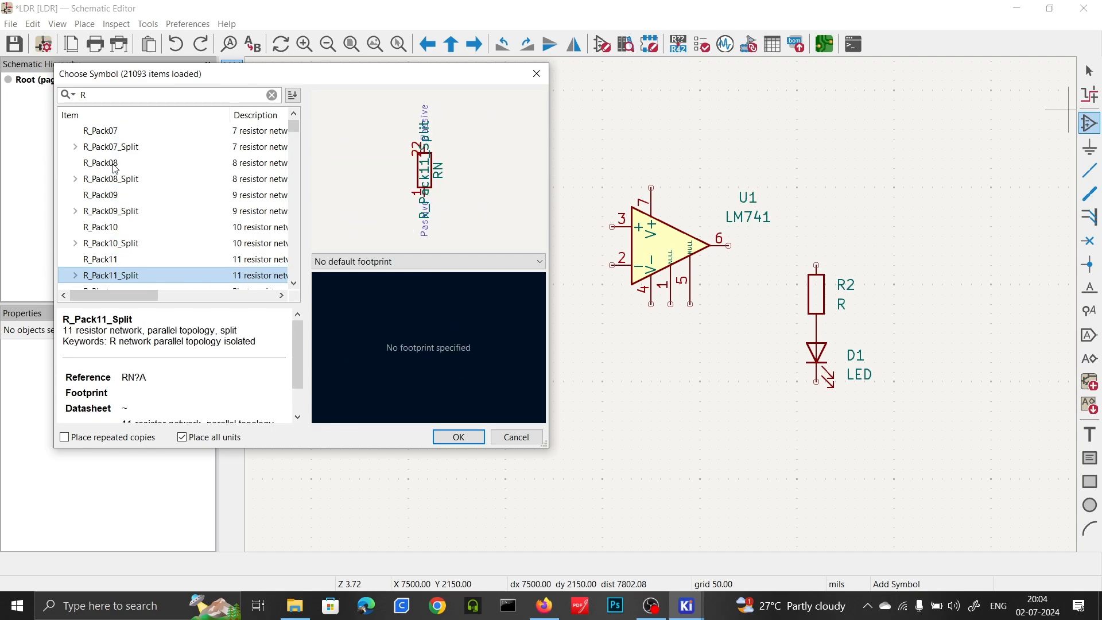
key(Down)
key(Down)
key(Down)
key(Down)
key(Down)
key(Down)
key(Down)
key(Down)
key(Down)
key(Down)
key(Down)
key(Down)
key(Down)
key(Down)
key(Down)
key(Up)
key(Up)
key(Up)
key(Up)
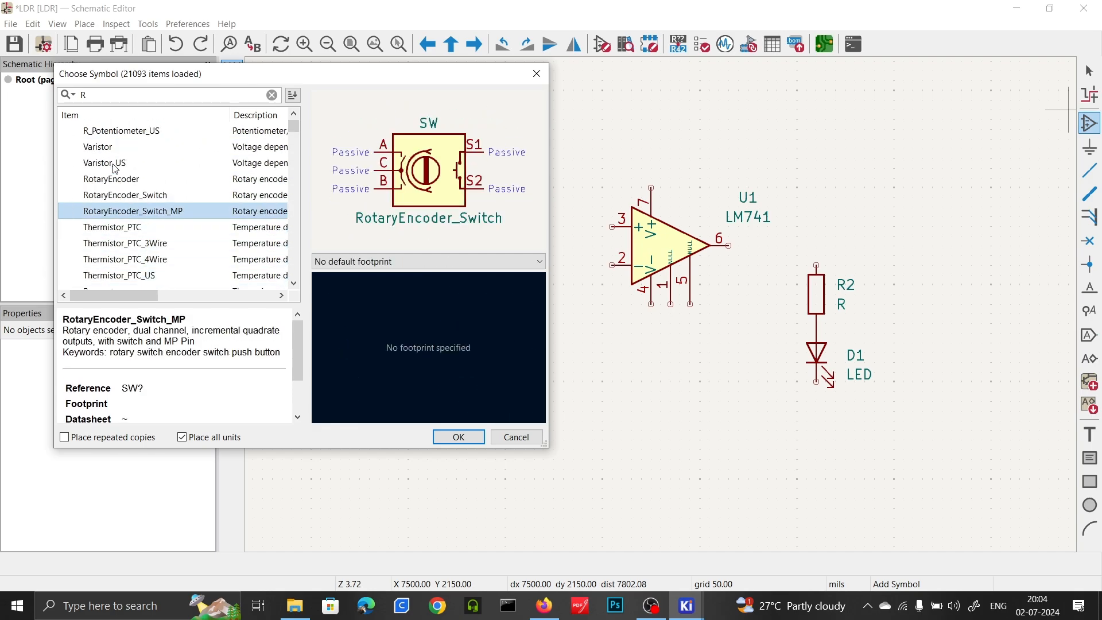
key(Up)
key(Up)
key(Up)
key(Up)
key(Up)
key(Up)
key(Up)
key(Up)
key(Up)
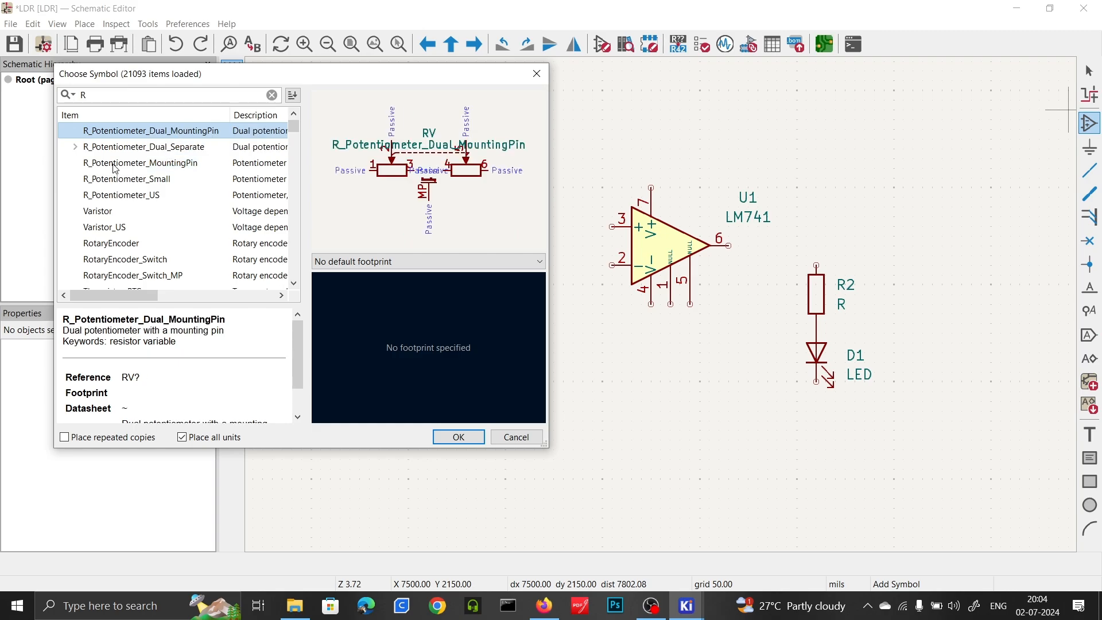
key(Up)
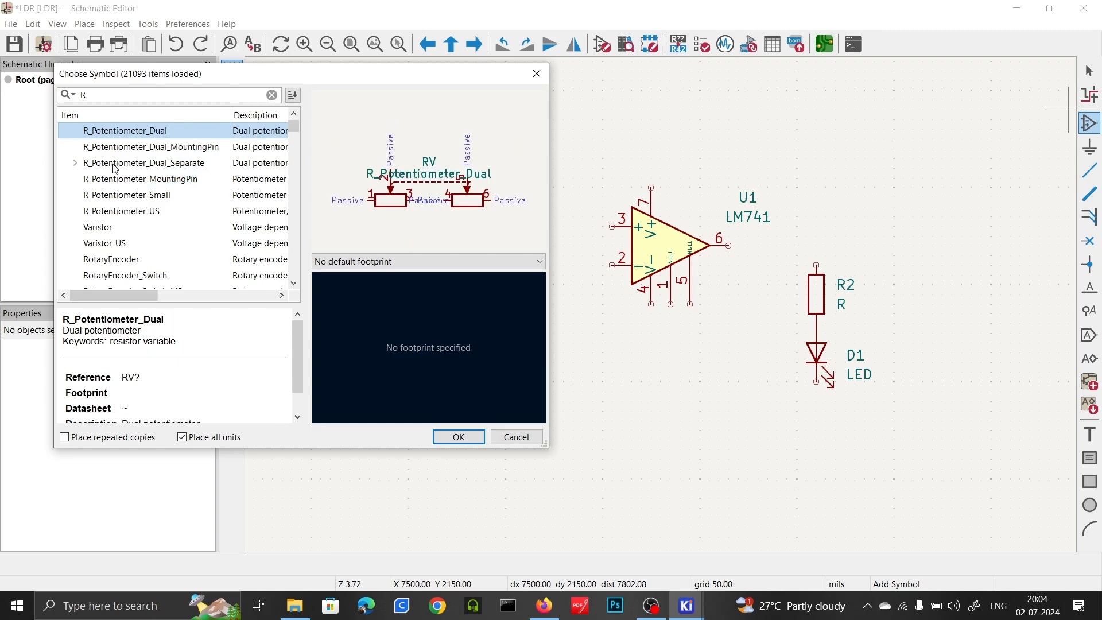
Step: Place an R_Potentiometer symbol between the LDR and the op-amp, with its wiper level with op-amp pin 2
scroll(117, 169, up, 1)
click(117, 164)
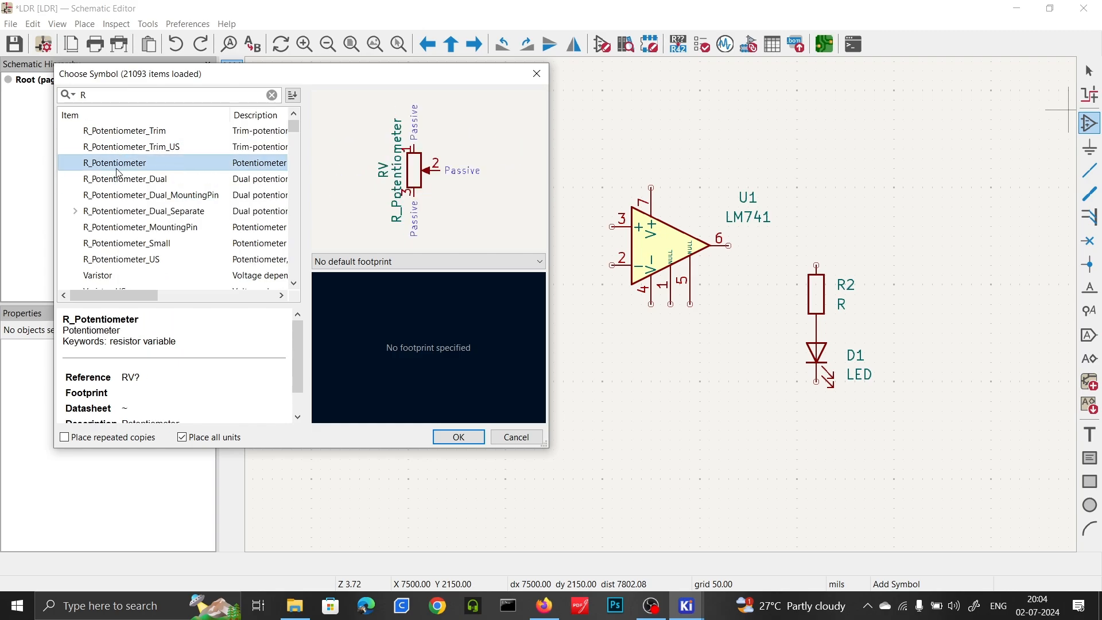
double_click(121, 172)
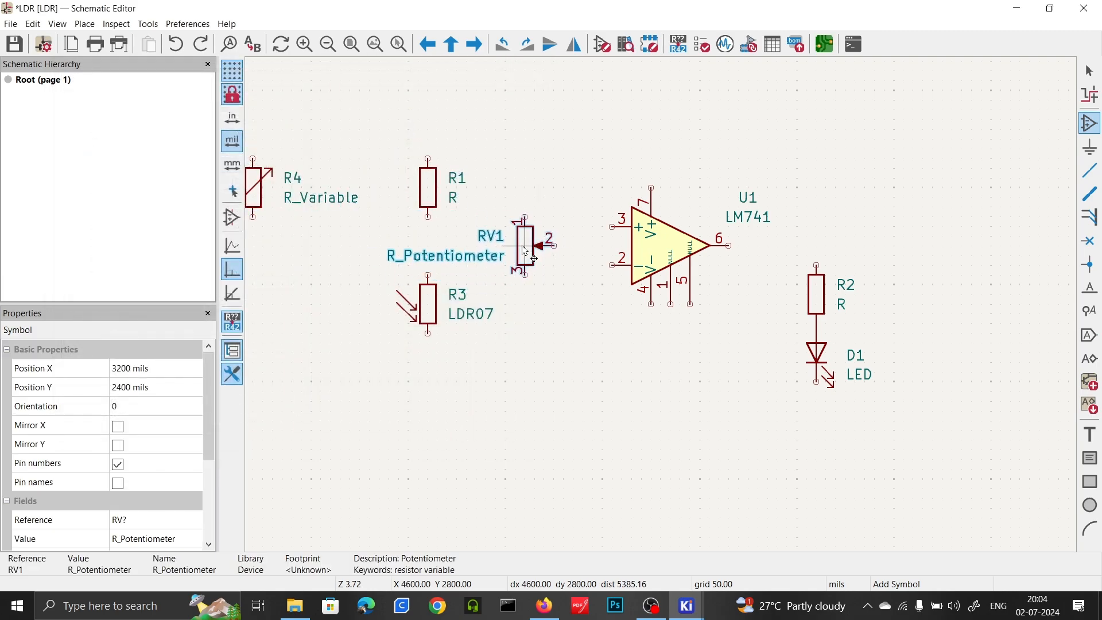
click(535, 265)
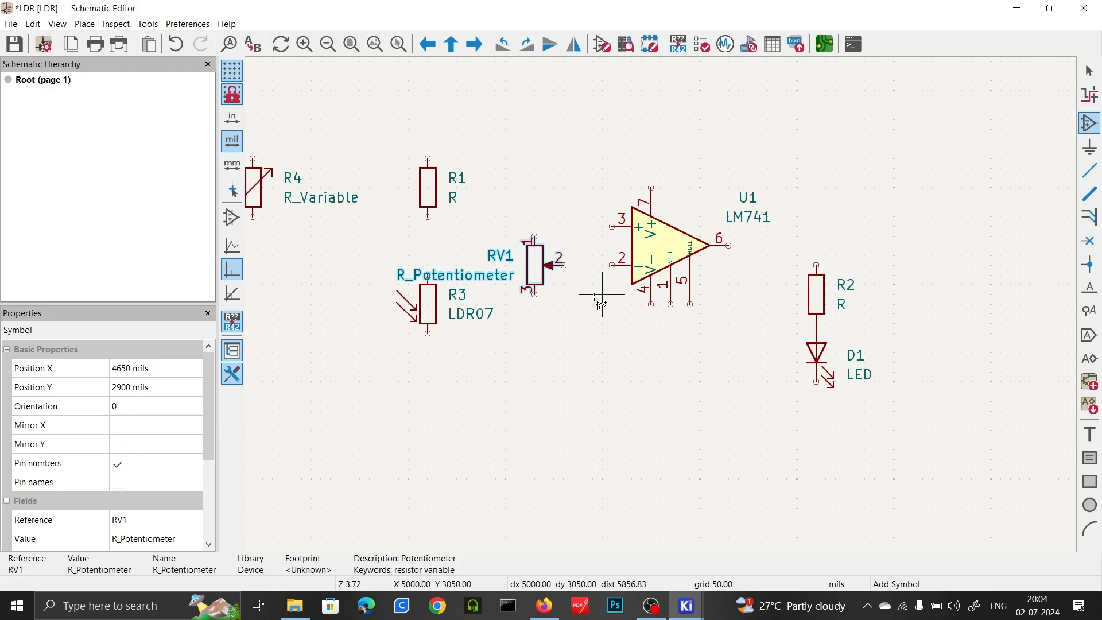
click(1089, 71)
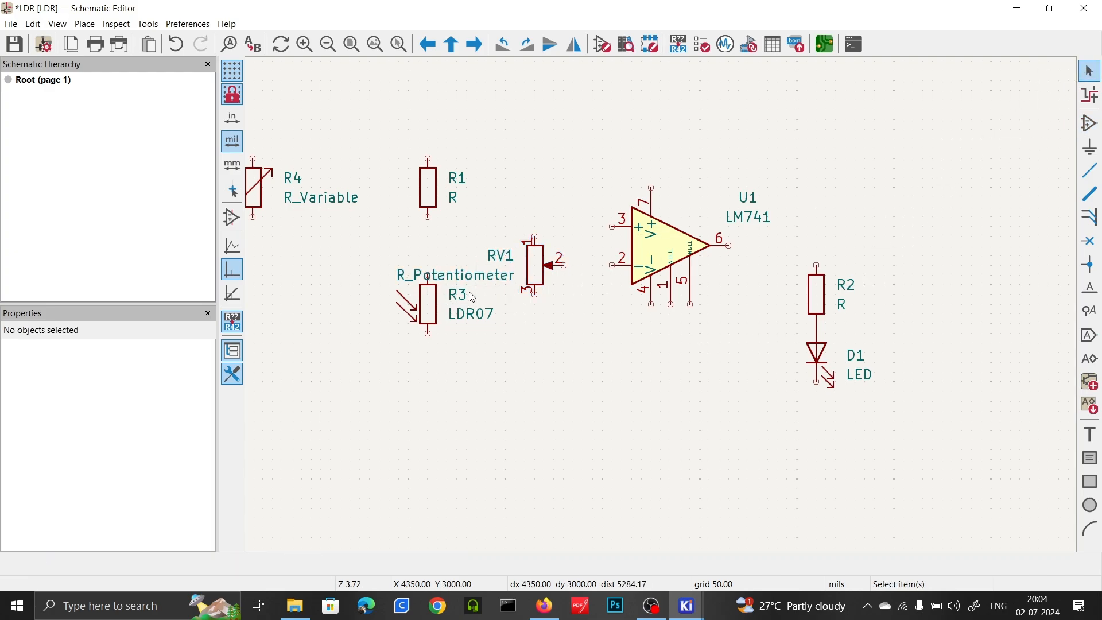
Step: Move the LDR and resistor R1 farther from the potentiometer, keeping them aligned in one vertical column
drag(420, 315, 374, 333)
click(428, 189)
drag(428, 190, 369, 188)
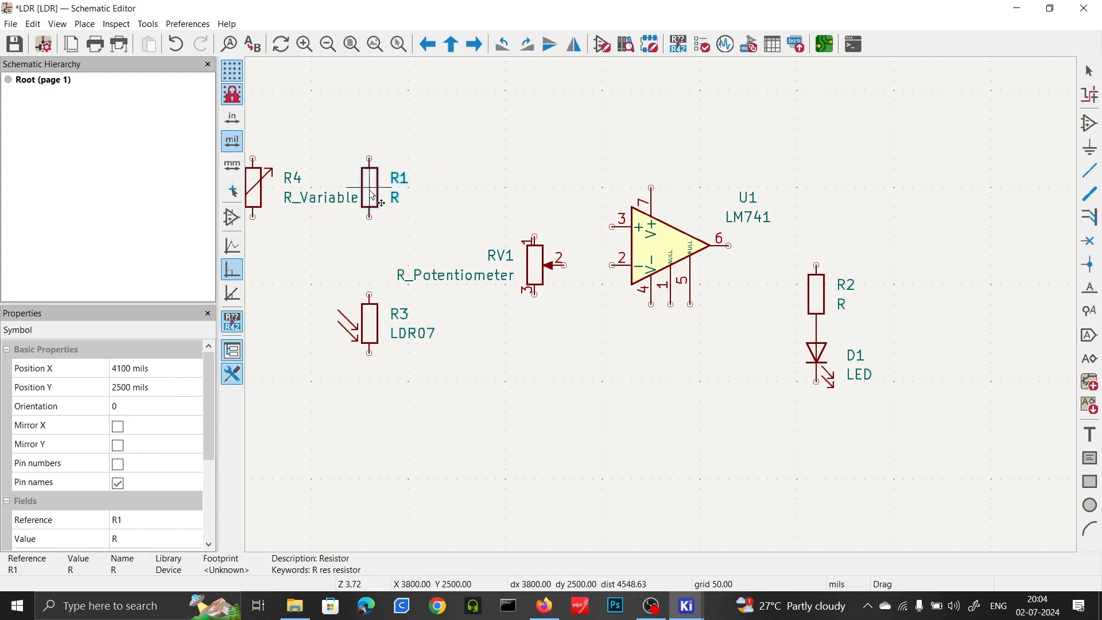
click(293, 243)
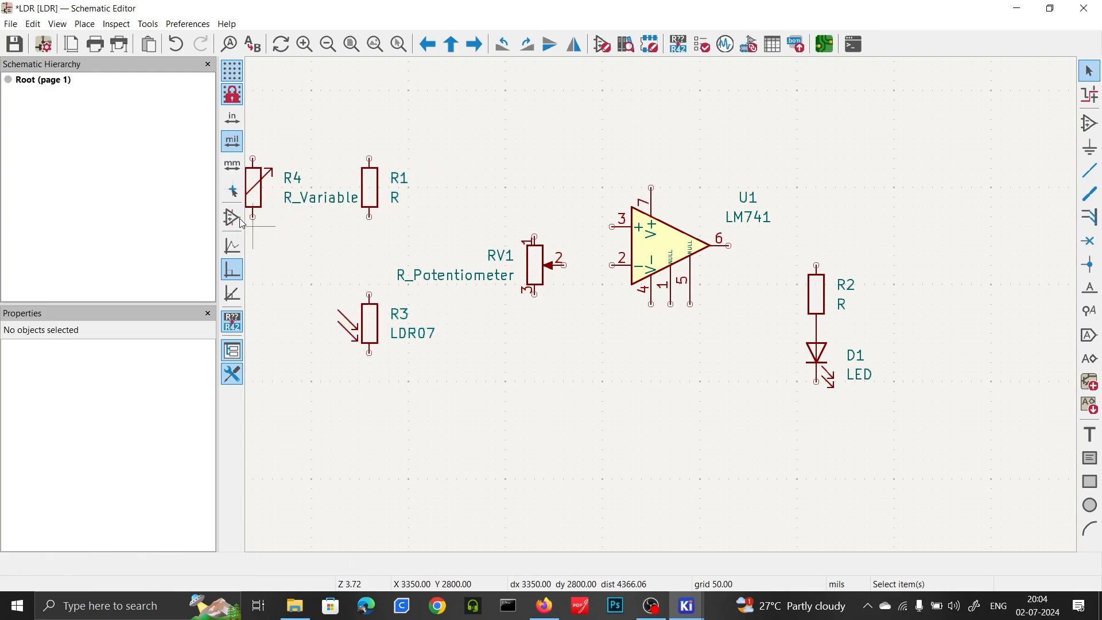
Step: Remove the unneeded R_Variable symbol R4 beside resistor R1 from the schematic
click(255, 187)
drag(256, 190, 274, 224)
key(ctrl+x)
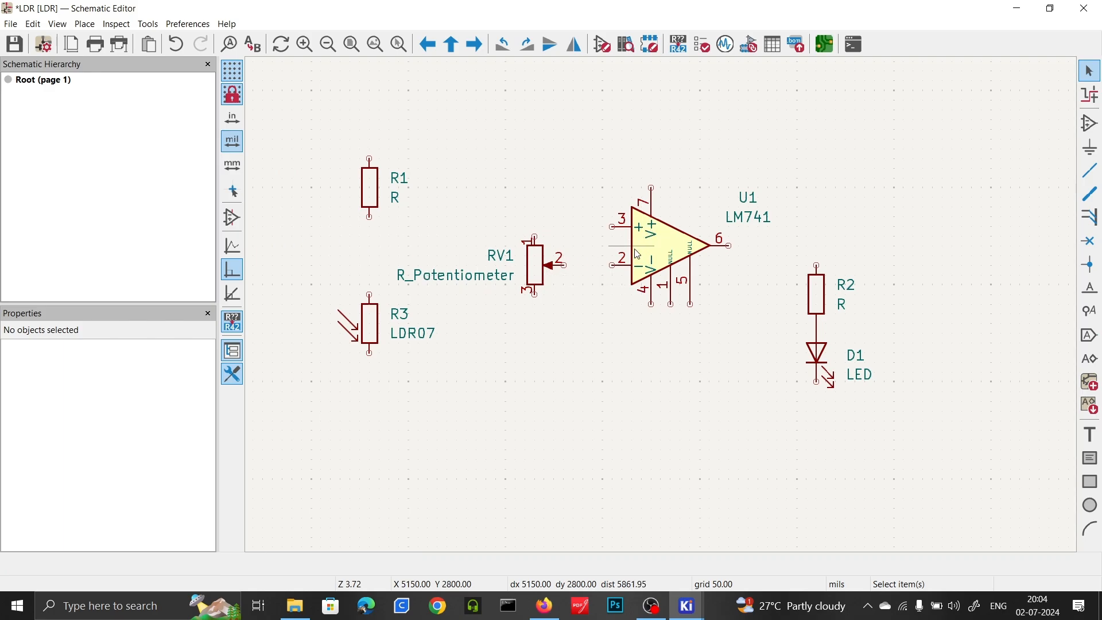
Step: Start adding a new symbol and search the symbol libraries for CONN
click(1089, 124)
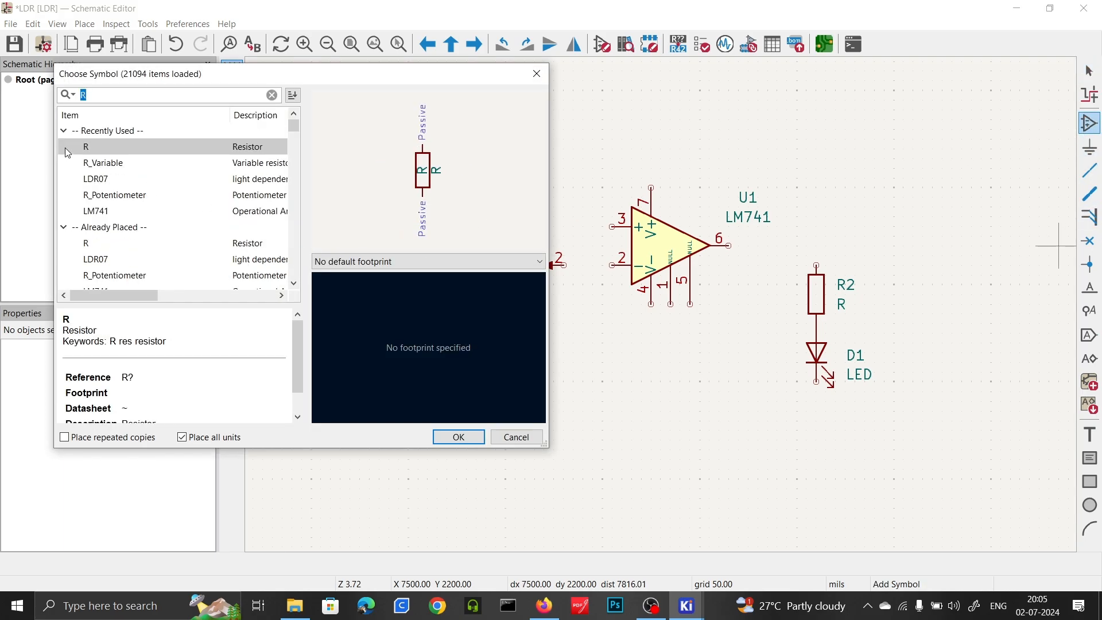
text(OV)
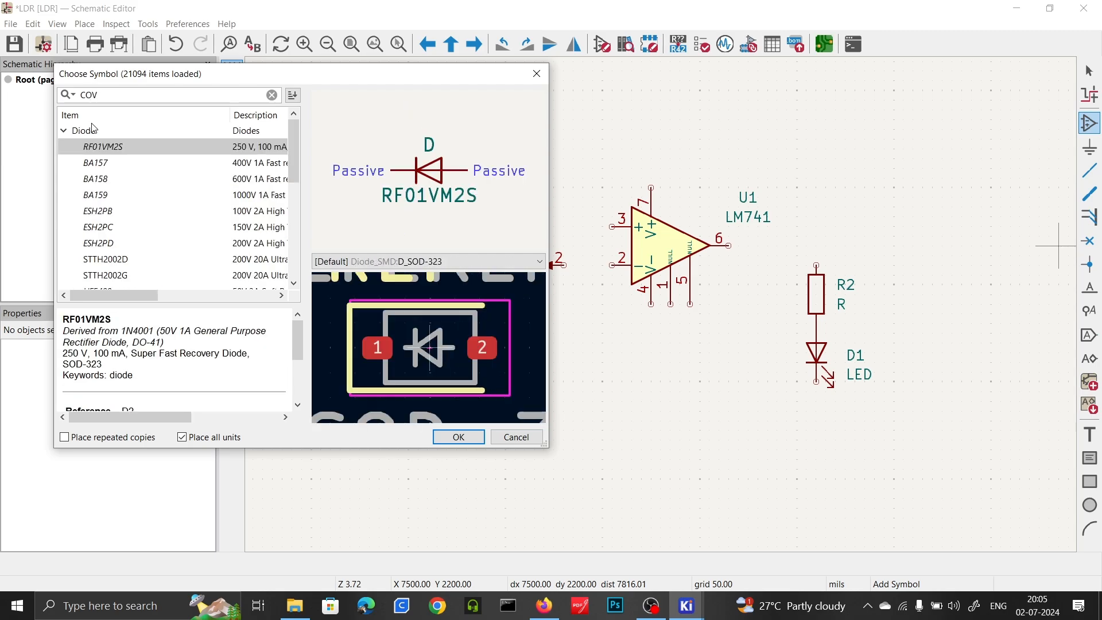
key(BackSpace)
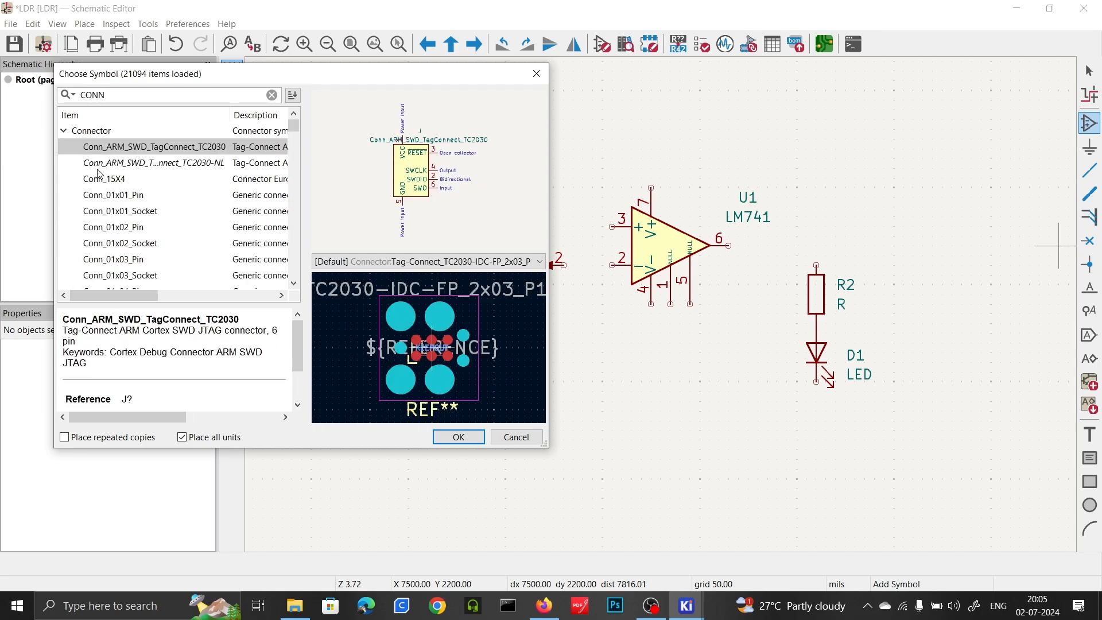
Step: Look through the Connector library symbols from Conn_15X4 to Screw_Terminal_01x18 for a suitable connector
click(104, 179)
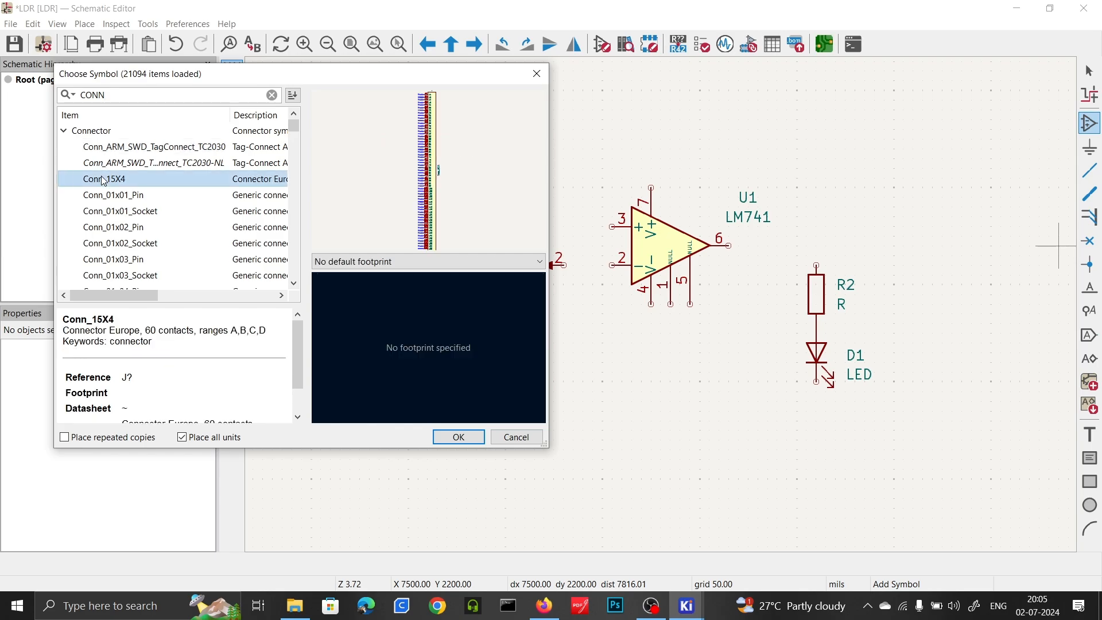
key(Down)
key(Down)
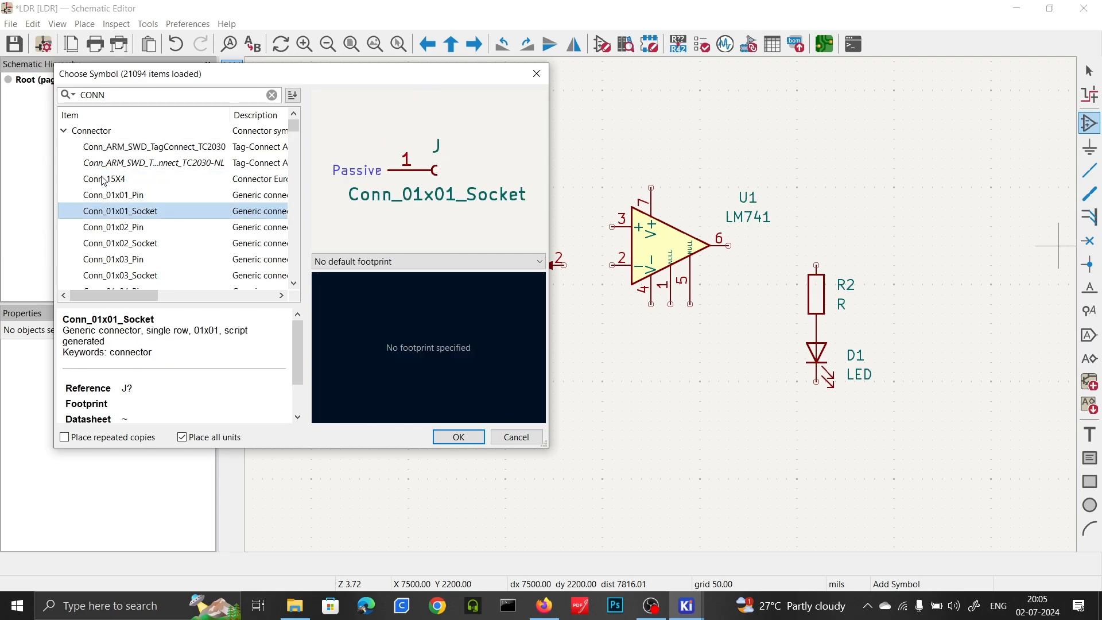
key(Down)
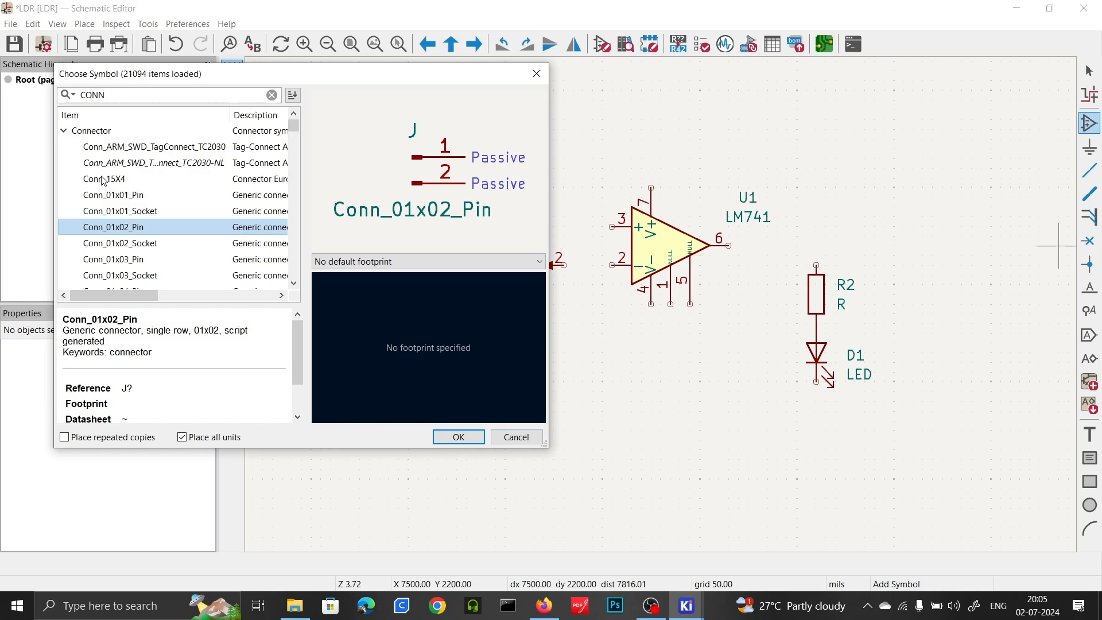
key(Down)
key(Down)
key(Down)
key(Down)
key(Down)
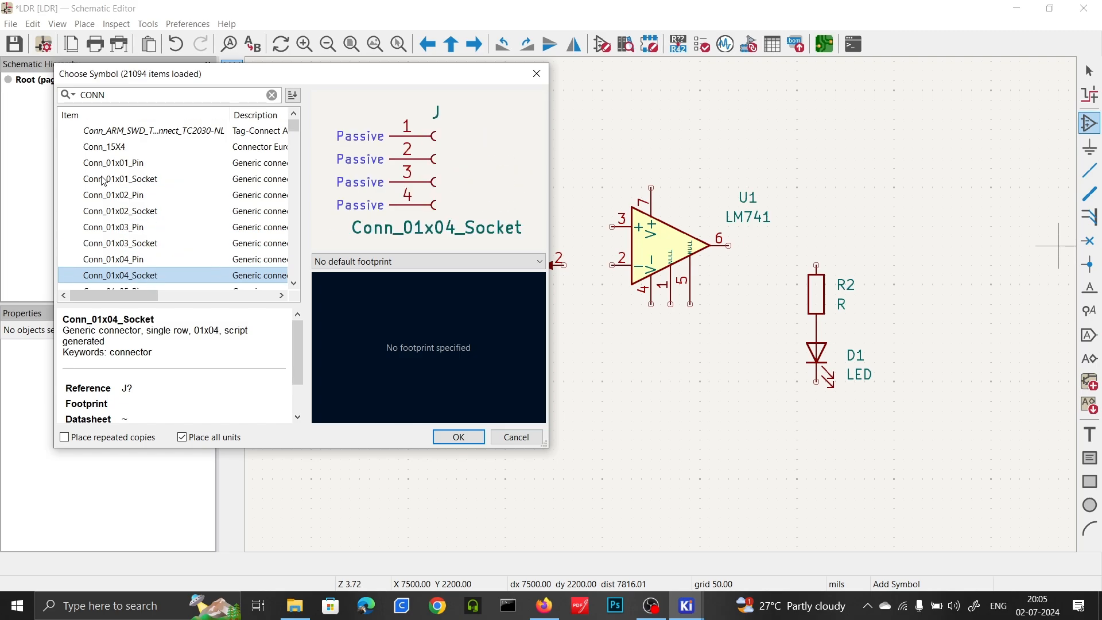
key(Down)
key(Down)
key(Down)
key(Down)
key(Down)
key(Down)
key(Down)
key(Down)
key(Down)
key(Down)
key(Down)
key(Down)
key(Down)
key(Down)
key(Down)
key(Down)
key(Down)
key(Down)
key(Down)
key(Down)
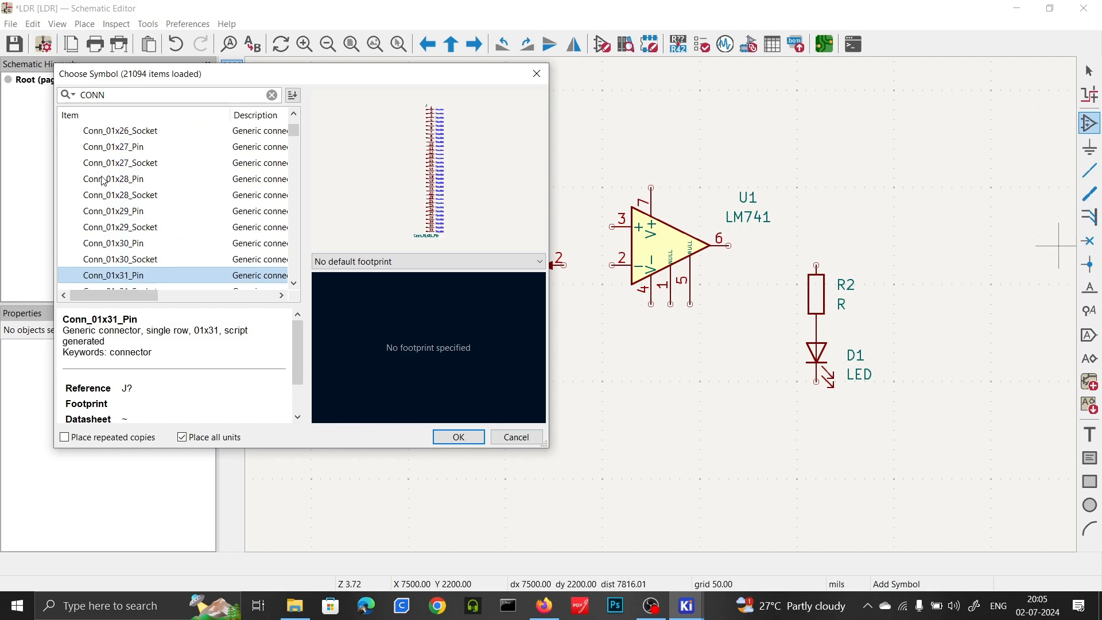
key(Down)
key(Down)
key(Down)
key(Down)
key(Down)
key(Down)
key(Down)
key(Down)
key(Down)
key(Down)
key(Down)
key(Down)
key(Down)
key(Down)
key(Down)
key(Down)
key(Down)
key(Down)
key(Down)
key(Down)
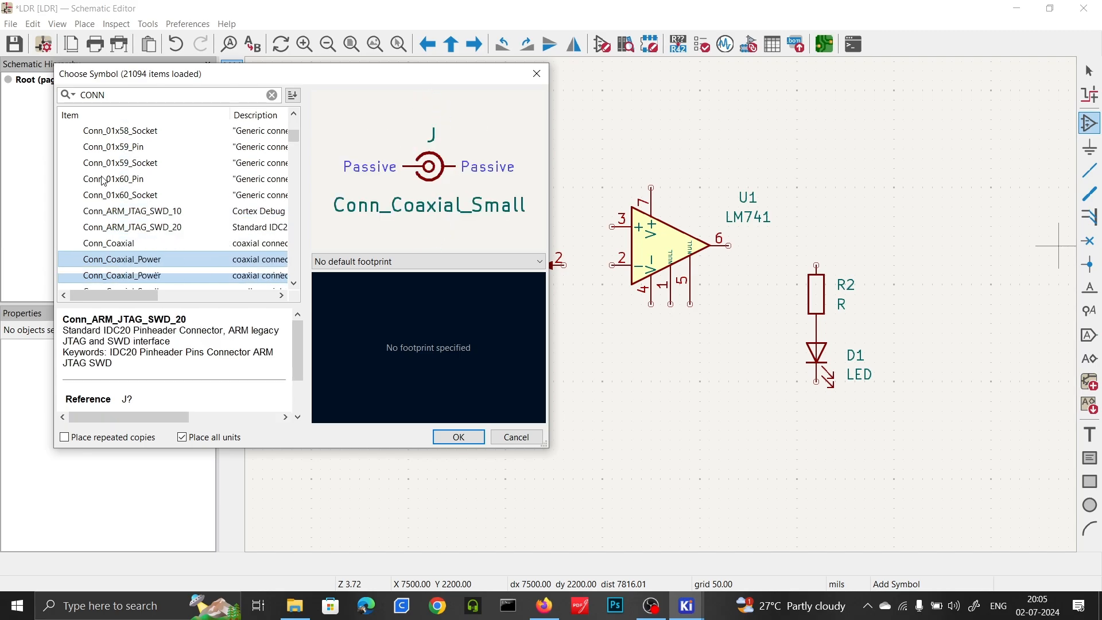
key(Down)
key(Down)
key(Down)
key(Down)
key(Down)
key(Down)
key(Down)
key(Down)
key(Down)
key(Down)
key(Down)
key(Down)
key(Down)
key(Down)
key(Down)
key(Down)
key(Down)
key(Down)
key(Down)
key(Down)
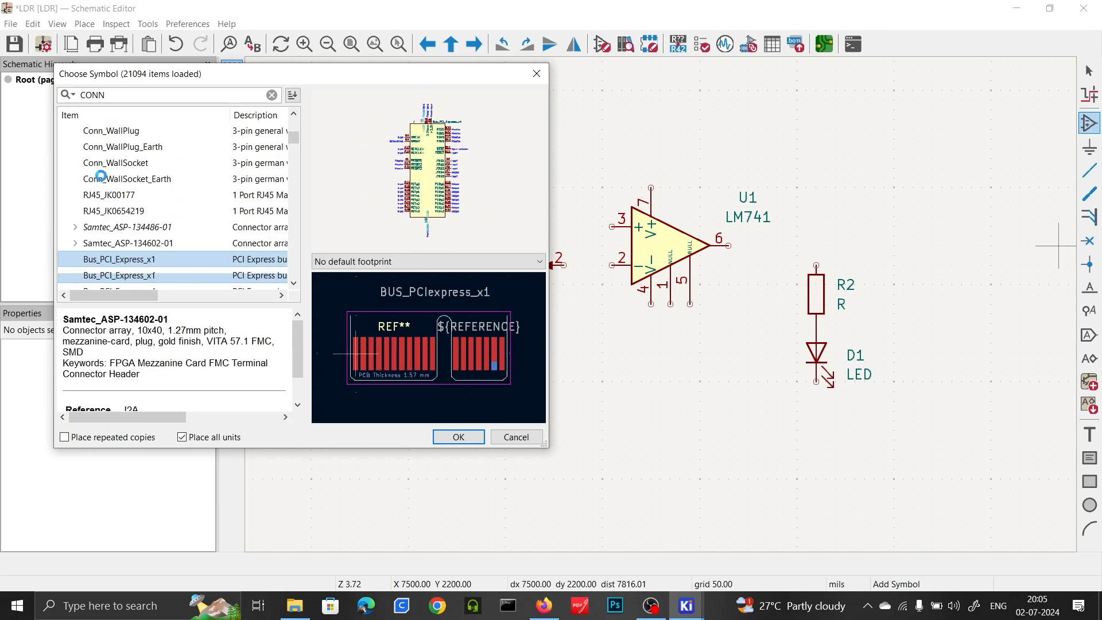
key(Down)
key(Down)
key(Down)
key(Down)
key(Down)
key(Down)
key(Down)
key(Down)
key(Down)
key(Down)
key(Down)
key(Down)
key(Down)
key(Down)
key(Down)
key(Down)
key(Down)
key(Down)
key(Down)
key(Down)
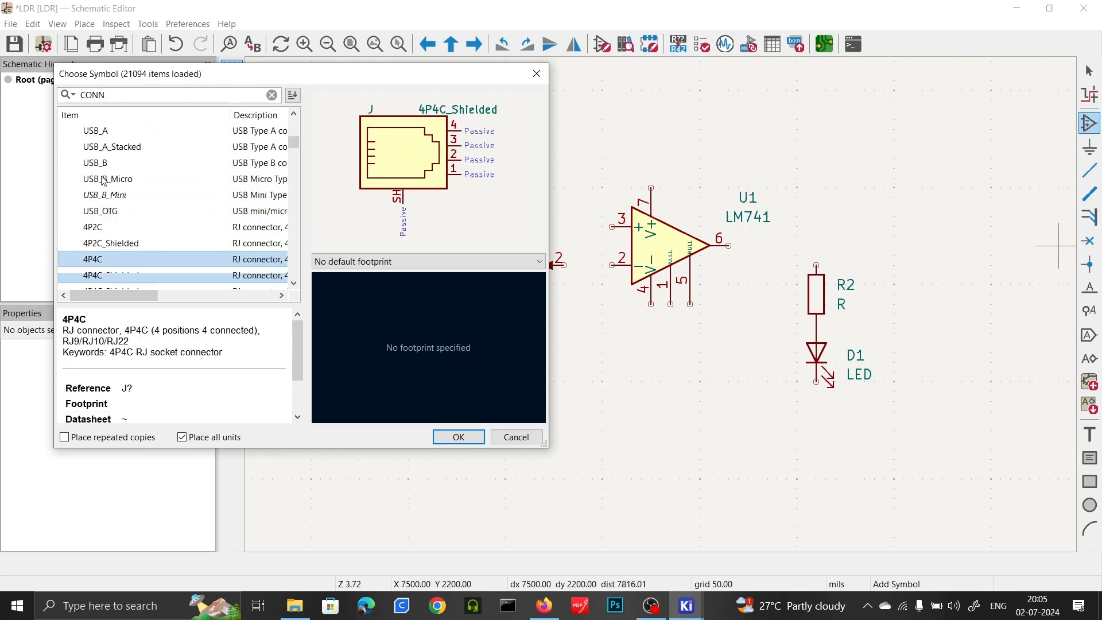
key(Down)
key(Down)
key(Down)
key(Down)
key(Down)
key(Down)
key(Down)
key(Down)
key(Down)
key(Down)
key(Down)
key(Down)
key(Down)
key(Down)
key(Down)
key(Down)
key(Down)
key(Down)
key(Down)
key(Down)
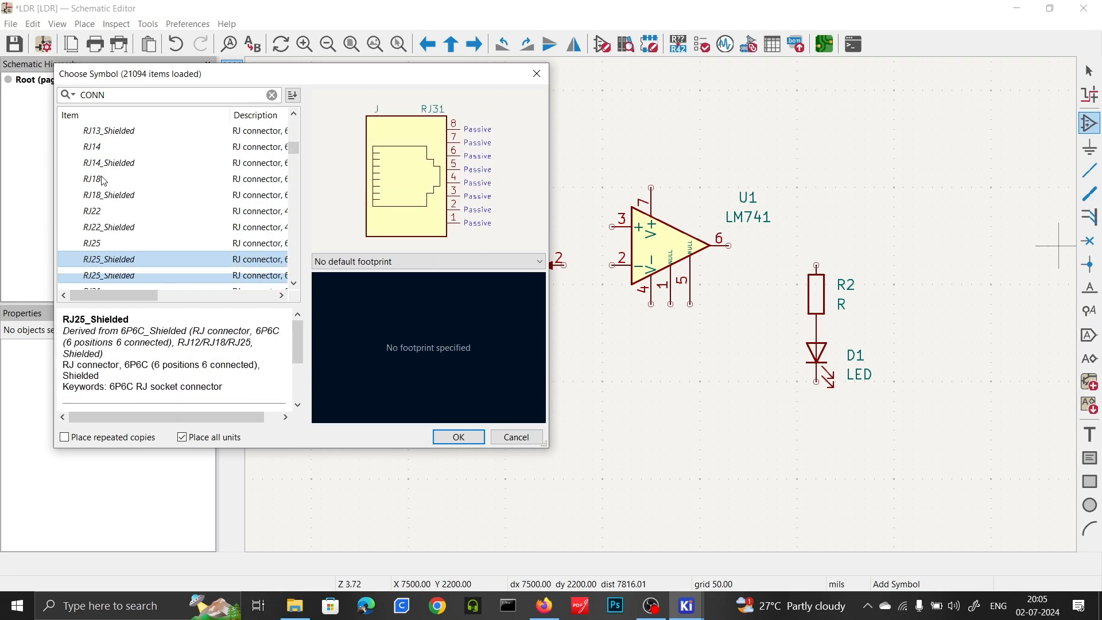
key(Down)
key(Down)
key(Down)
key(Down)
key(Down)
key(Down)
key(Down)
key(Down)
key(Down)
key(Down)
key(Down)
key(Down)
key(Down)
key(Down)
key(Down)
key(Down)
key(Down)
key(Down)
key(Down)
key(Down)
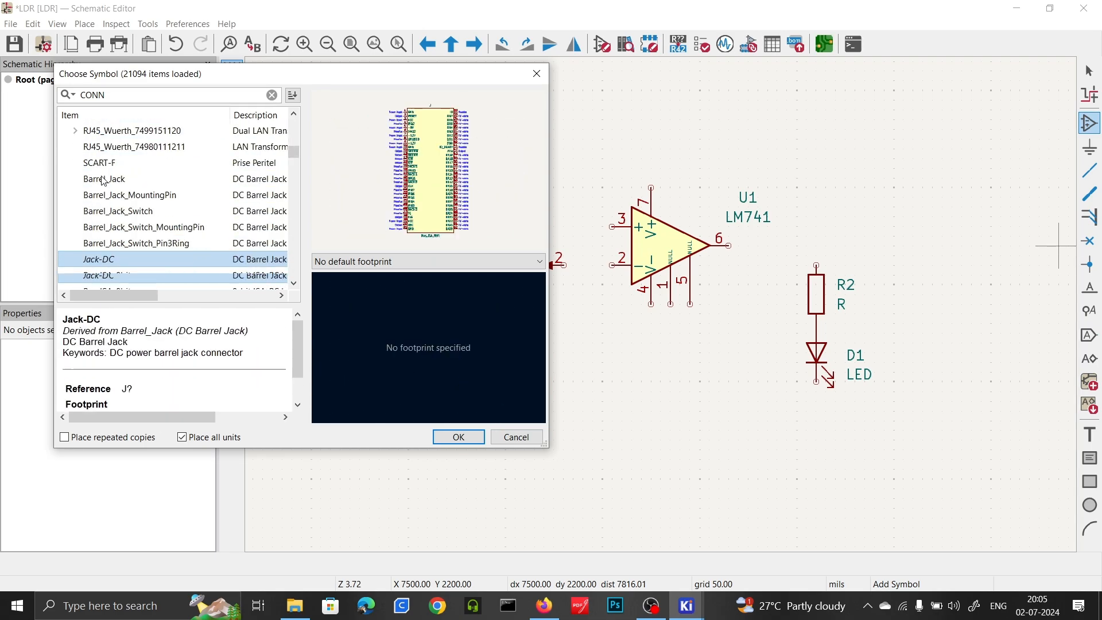
key(Down)
key(Down)
key(Down)
key(Down)
key(Down)
key(Down)
key(Down)
key(Down)
key(Down)
key(Down)
key(Down)
key(Down)
key(Down)
key(Down)
key(Down)
key(Down)
key(Down)
key(Down)
key(Down)
key(Down)
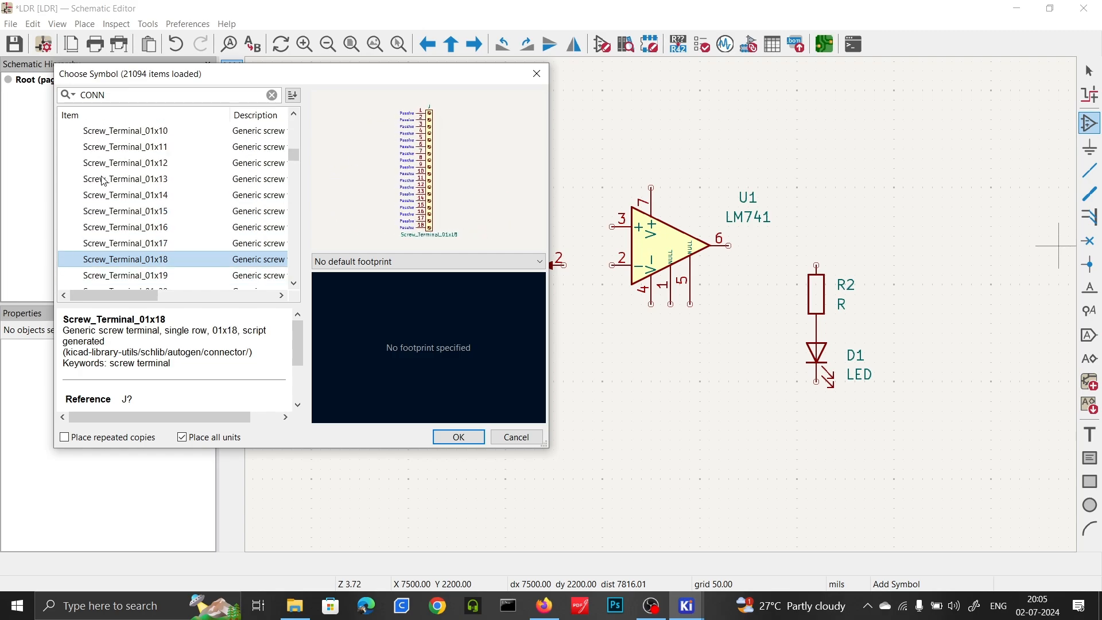
Step: Choose the Screw_Terminal_01x02 symbol and place it beside R1 and the LDR, rotated so its pins face them
key(Up)
key(Up)
key(Up)
key(Up)
key(Up)
key(Up)
key(Up)
key(Up)
key(Up)
key(Up)
key(Up)
key(Up)
key(Up)
key(Up)
key(Up)
key(Up)
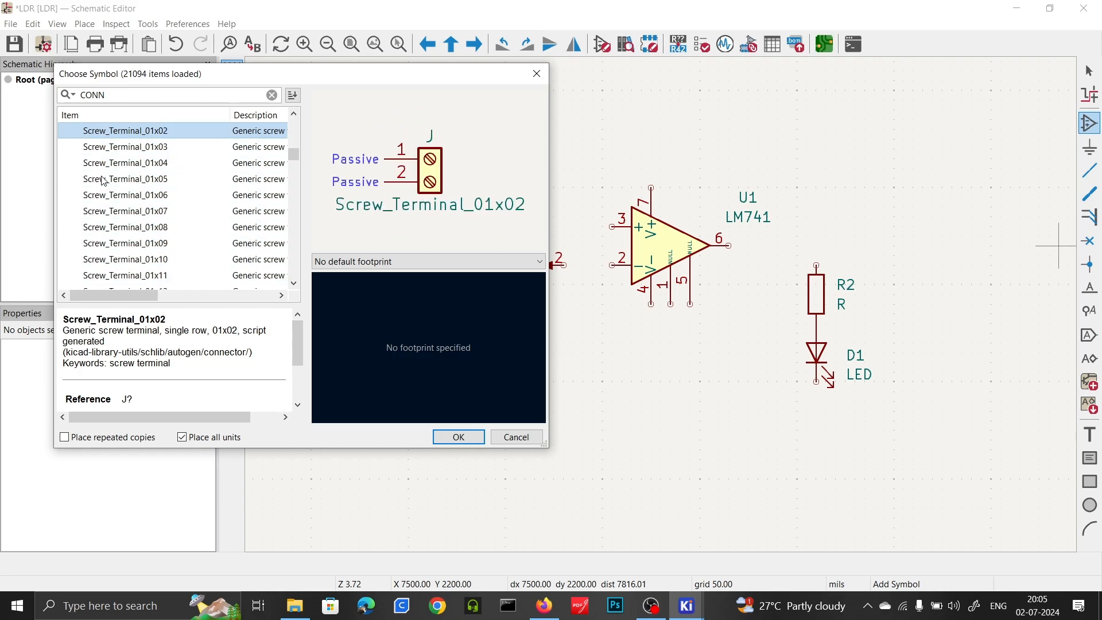
key(Up)
key(Down)
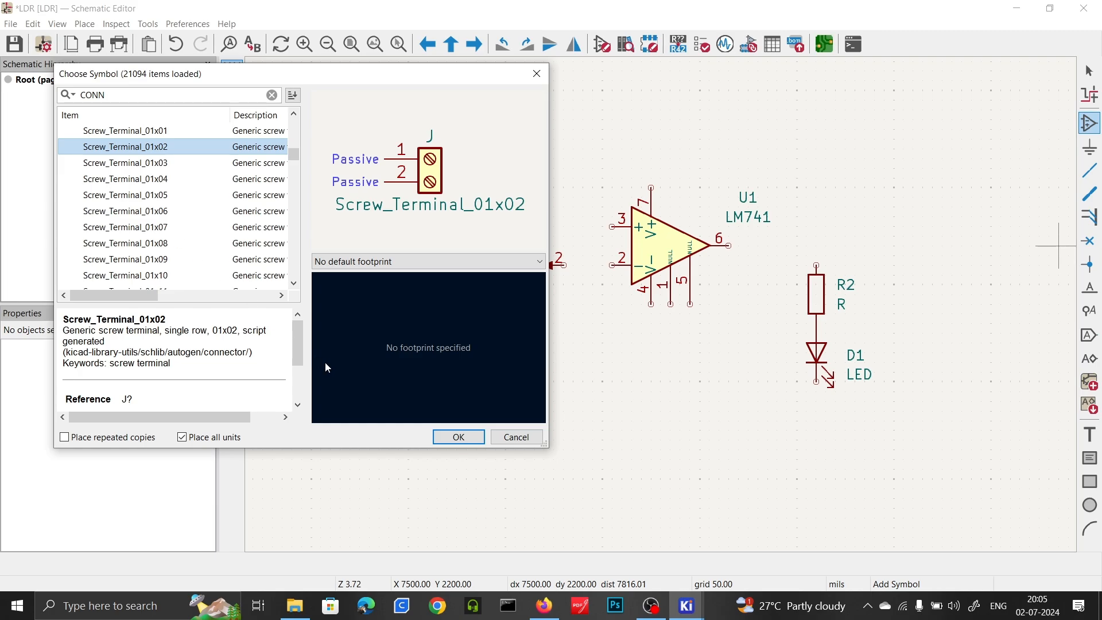
double_click(170, 150)
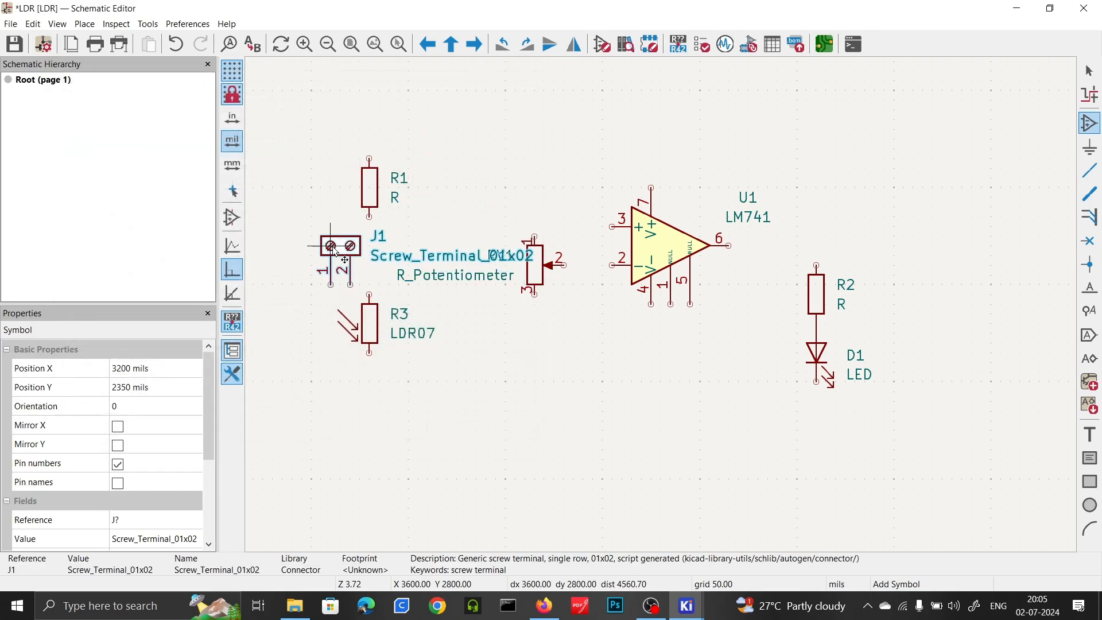
key(r)
click(282, 275)
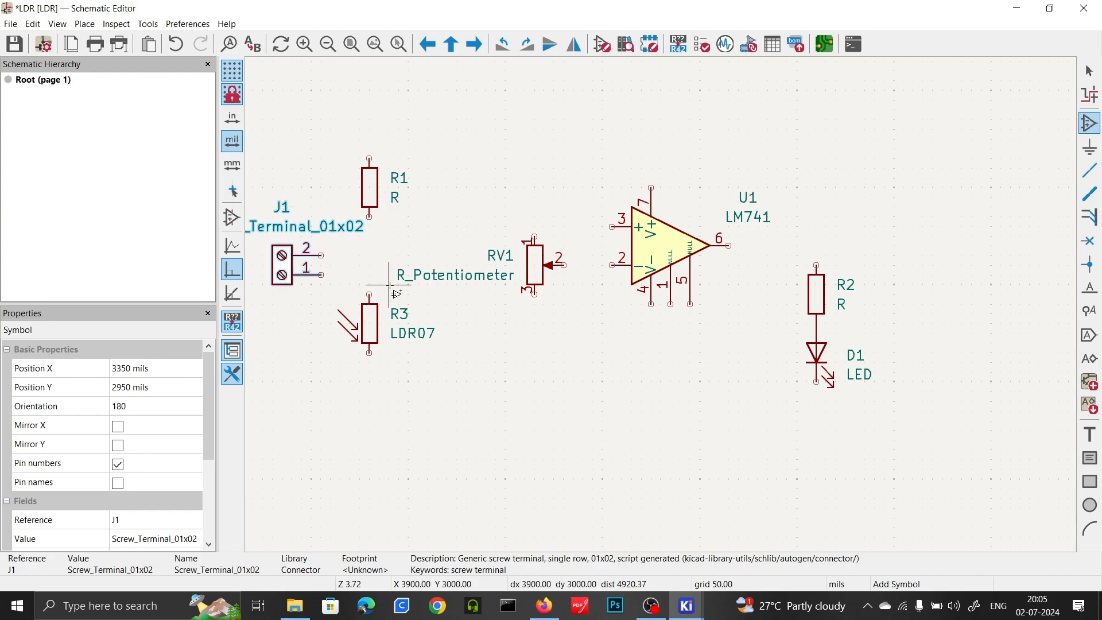
scroll(664, 308, down, 1)
scroll(418, 267, up, 1)
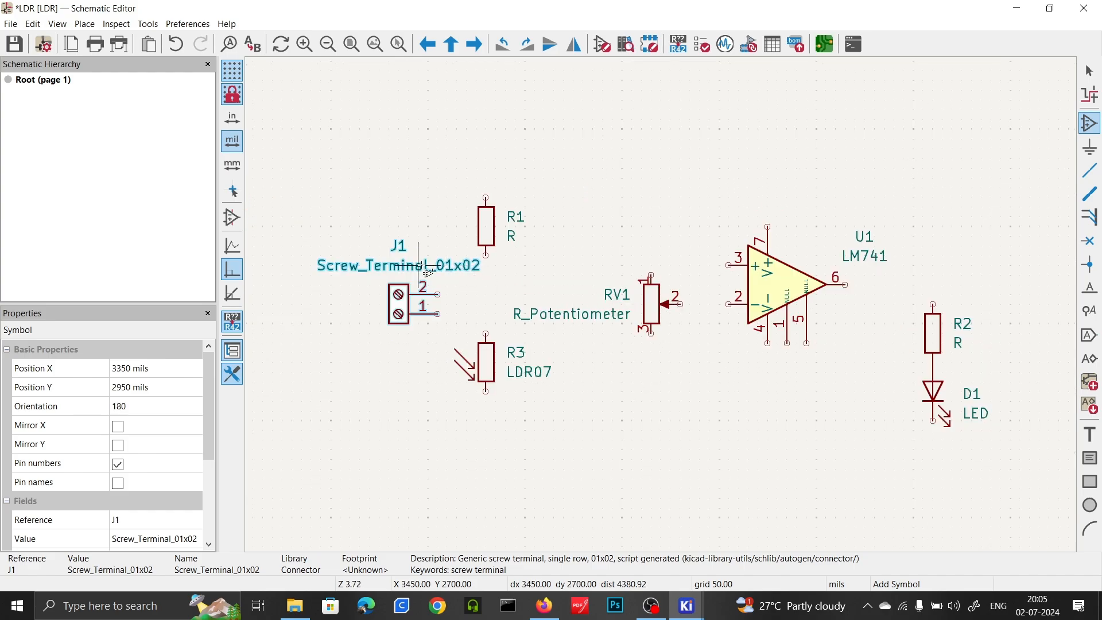
click(1089, 71)
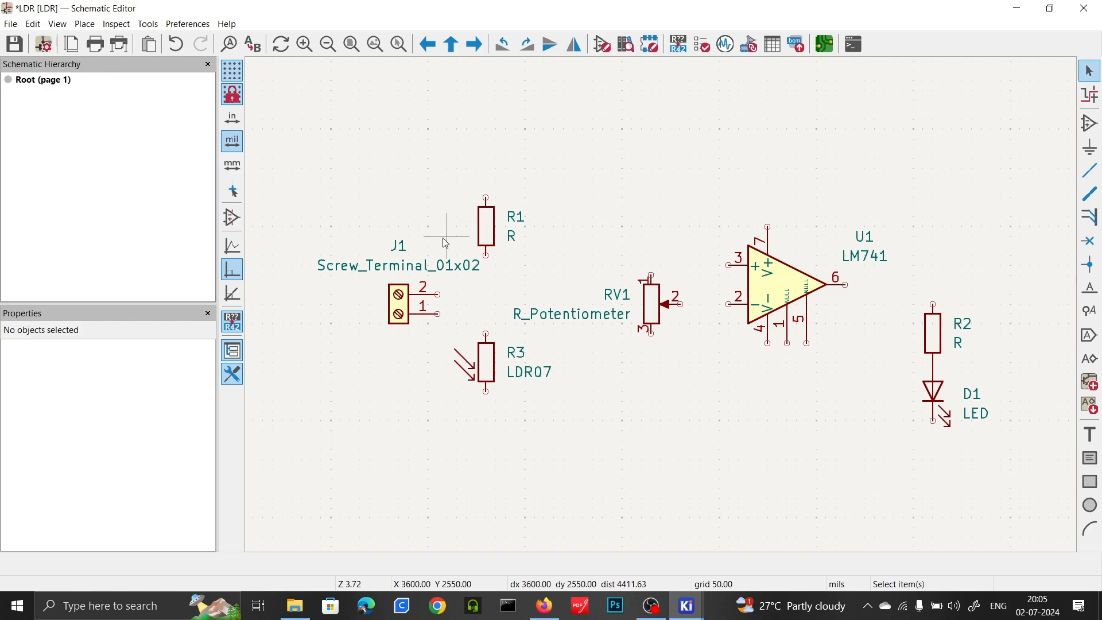
Step: Set J1's value to Screw_Terminal_01x02 9V, then rotate that label vertical and move it to the connector's outer side
double_click(402, 267)
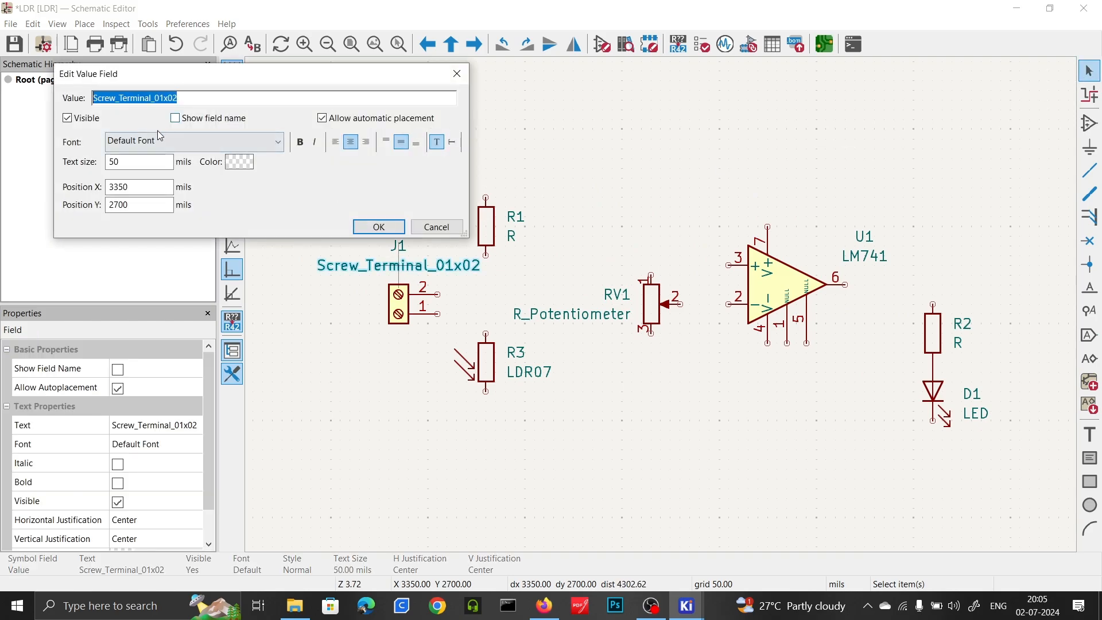
click(206, 97)
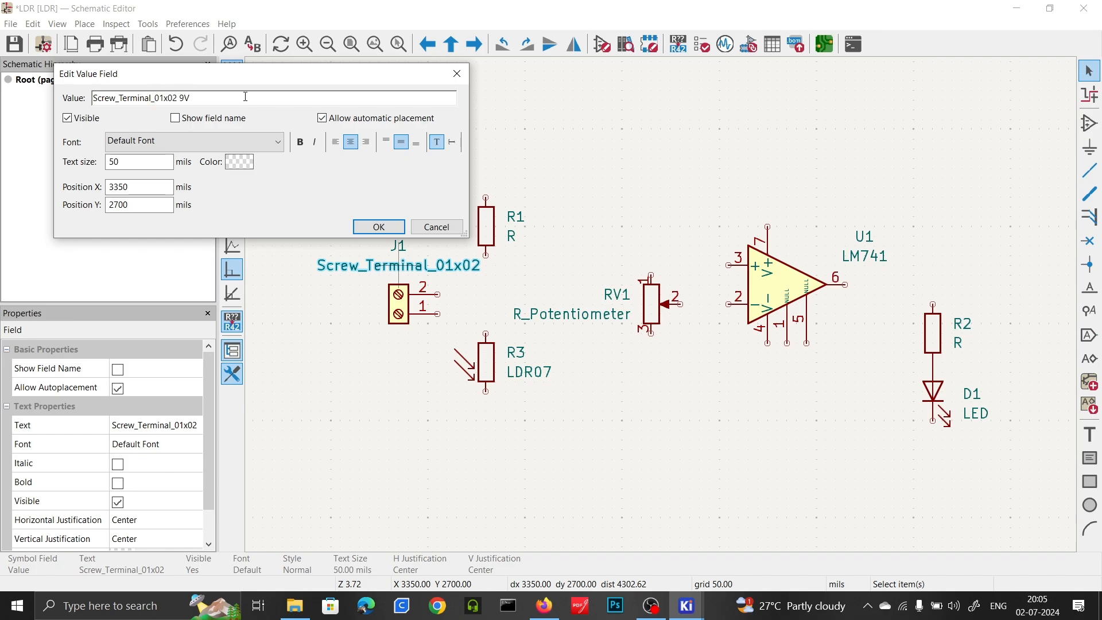
key(Return)
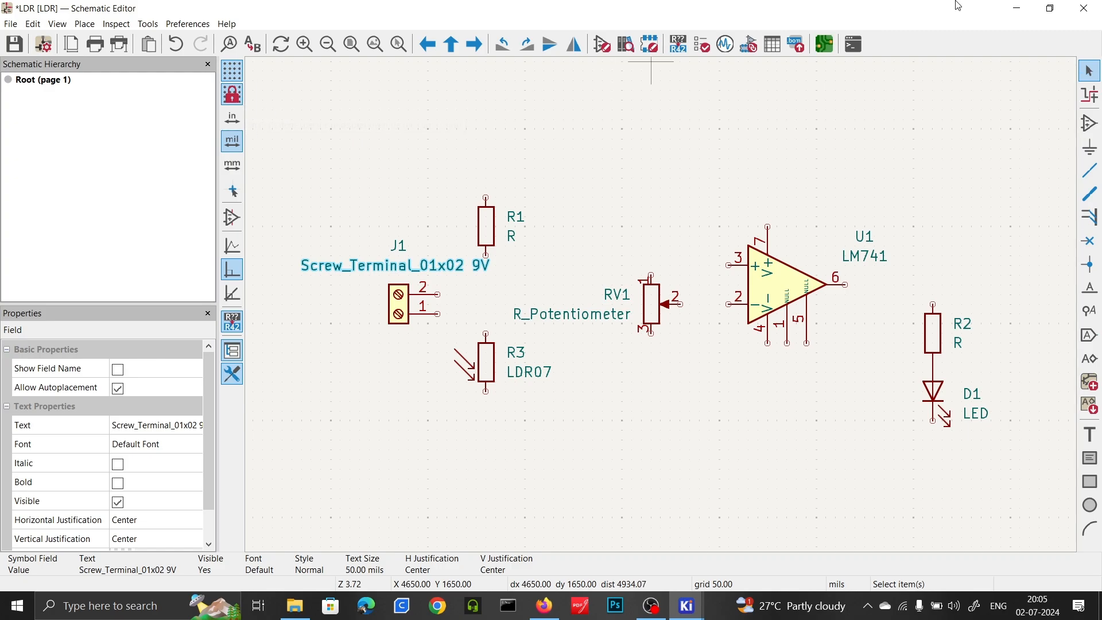
key(r)
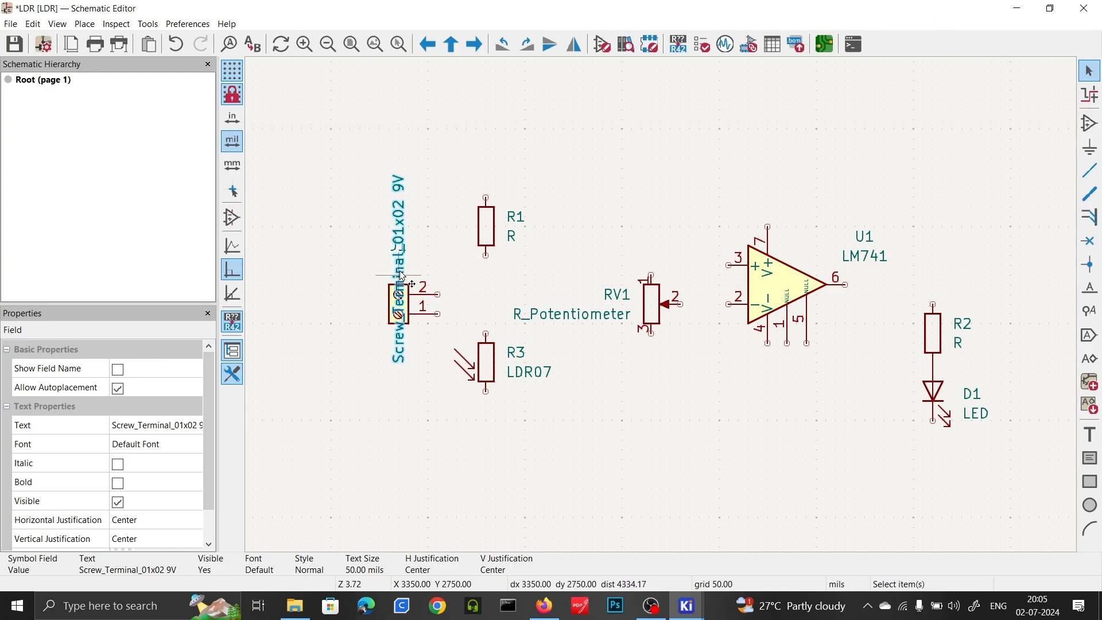
drag(402, 277, 374, 315)
drag(450, 167, 545, 258)
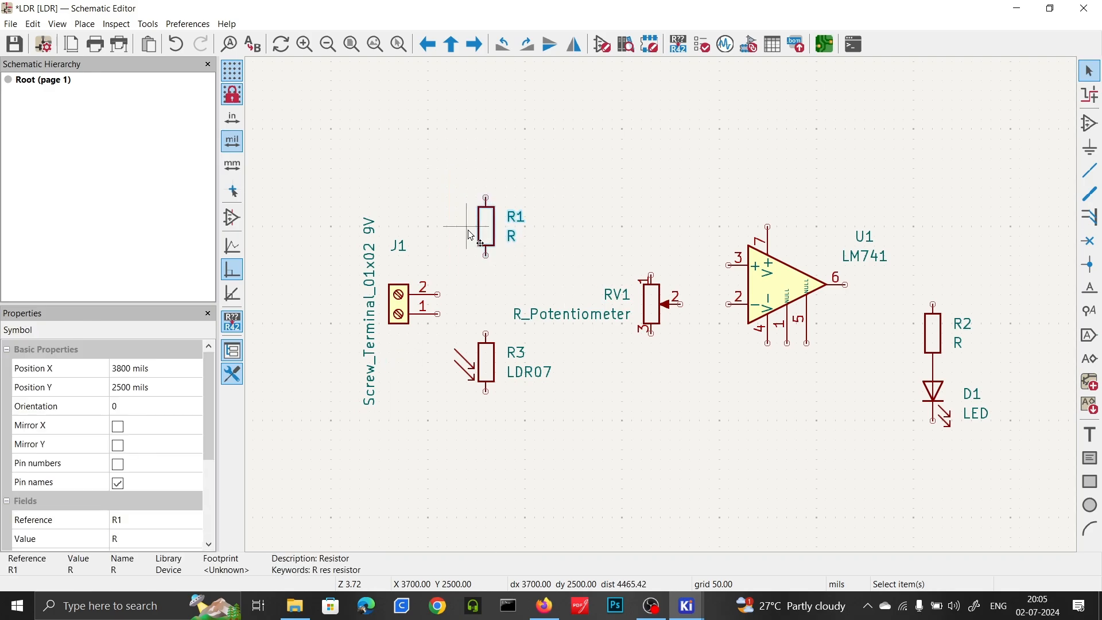
click(495, 285)
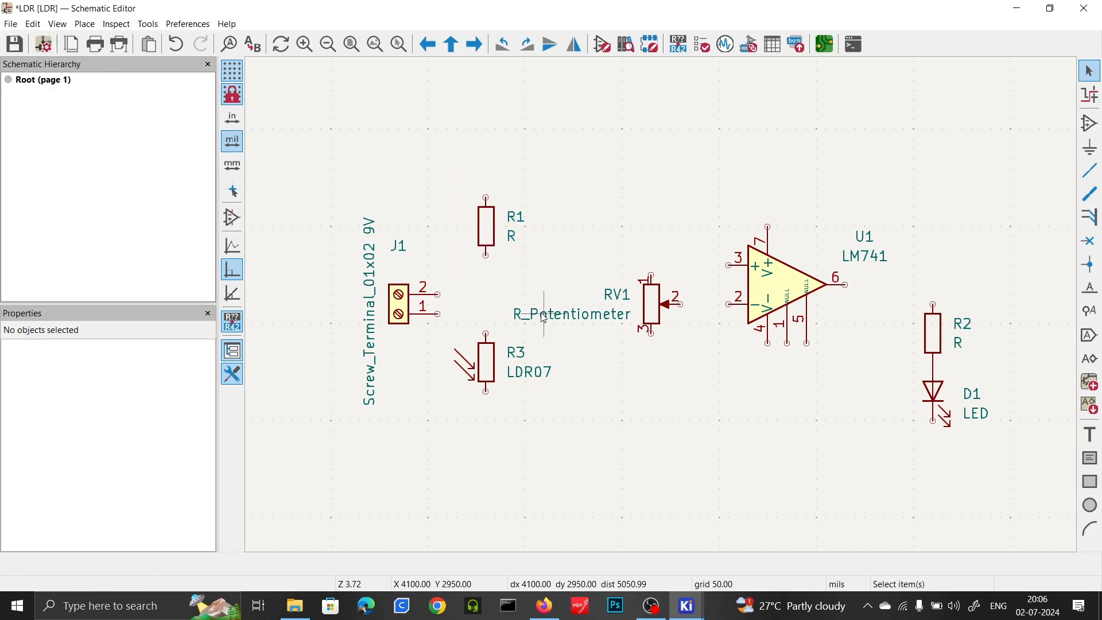
Step: Rotate the potentiometer's R_Potentiometer and RV1 labels to vertical and place them side by side close to its symbol
drag(541, 311, 601, 251)
click(571, 317)
key(r)
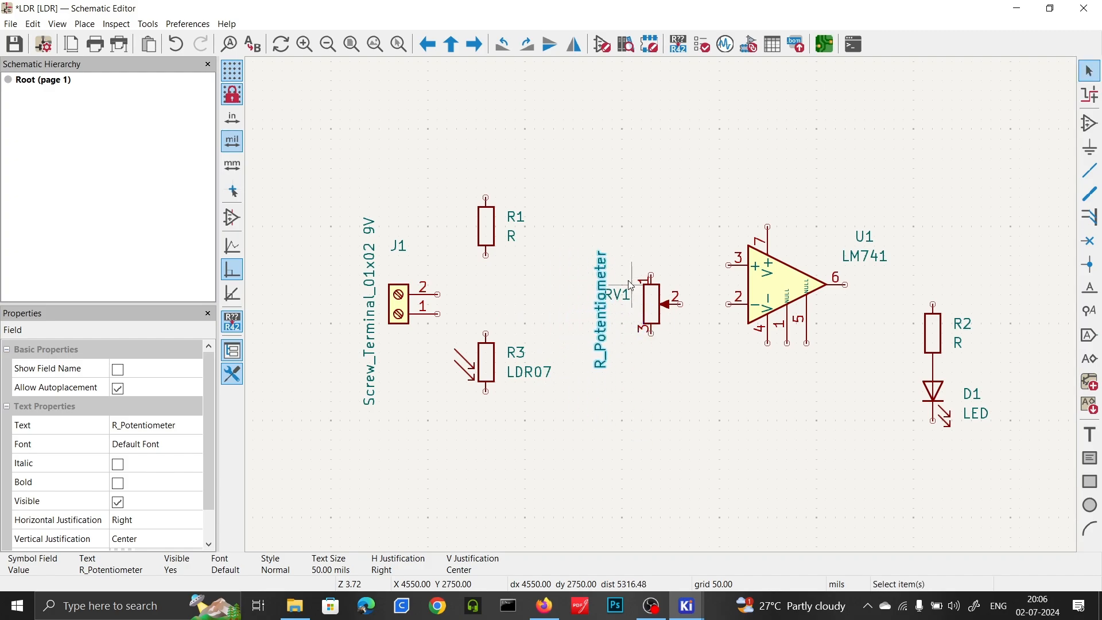
click(625, 298)
key(r)
drag(626, 298, 619, 253)
click(600, 307)
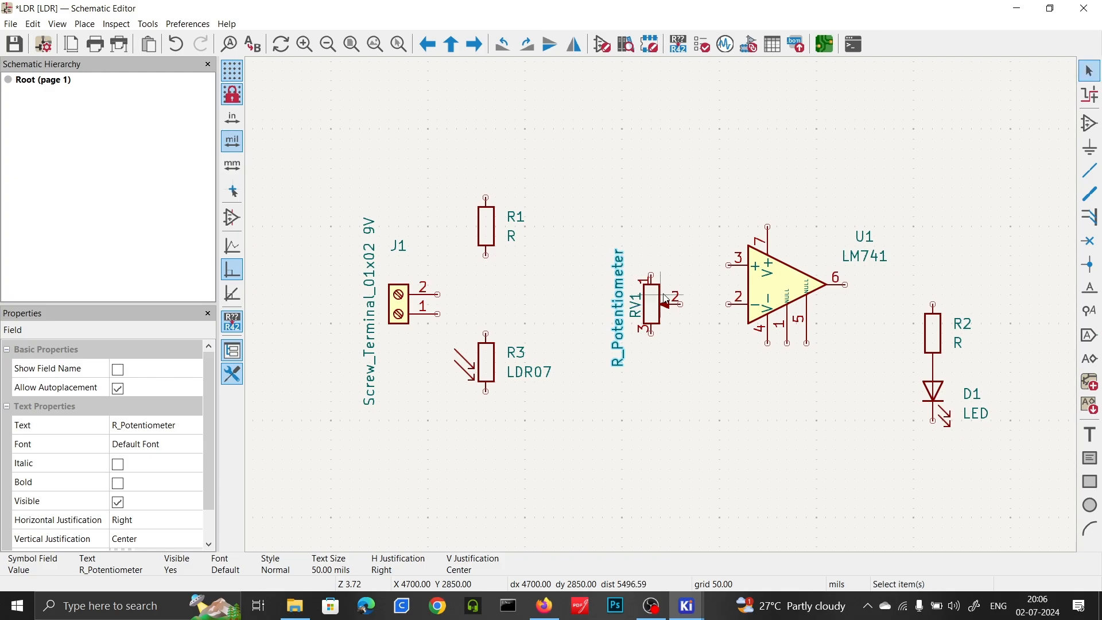
click(652, 302)
Step: Wire the op-amp's inverting input, pin 2, to the potentiometer's wiper
click(1089, 170)
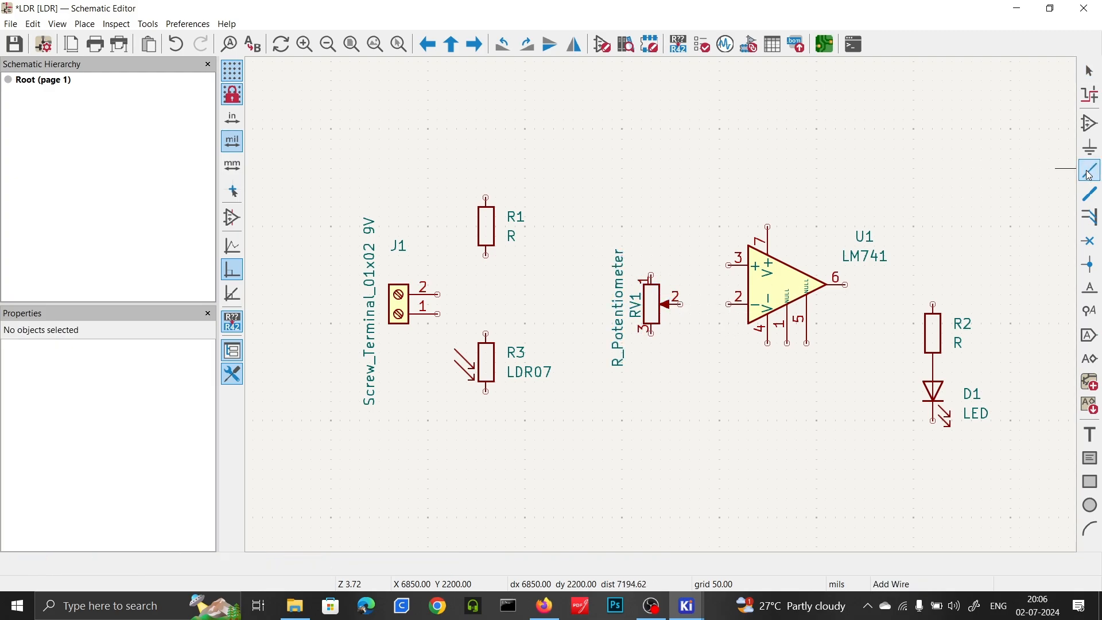
click(729, 304)
click(680, 303)
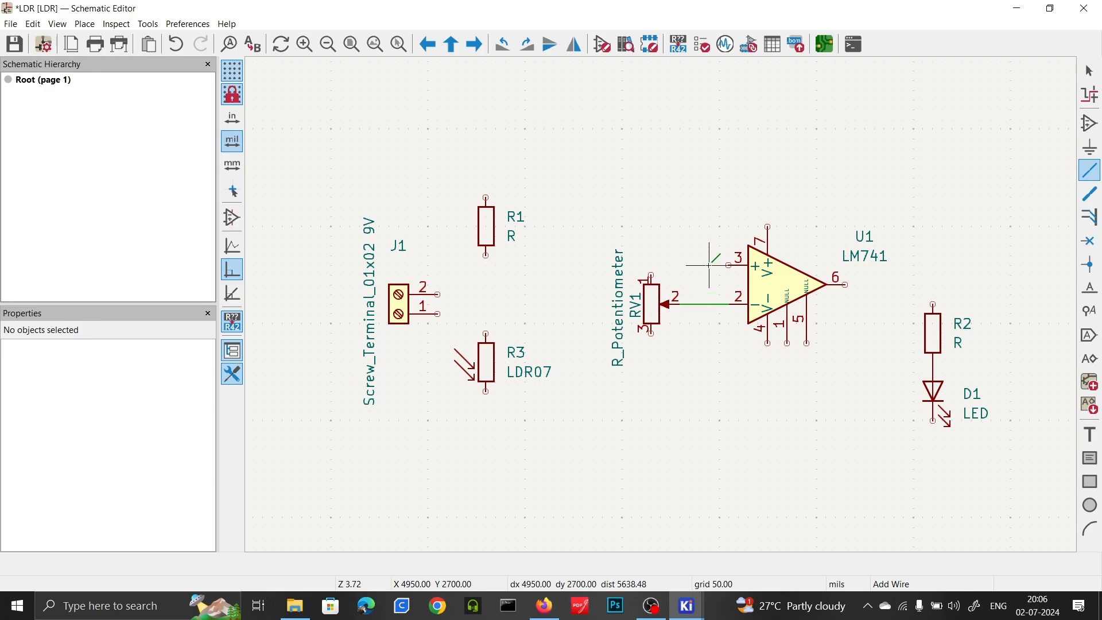
Step: Wire op-amp pin 3 to the LDR's upper end and join R1's lower end to that wire
click(729, 265)
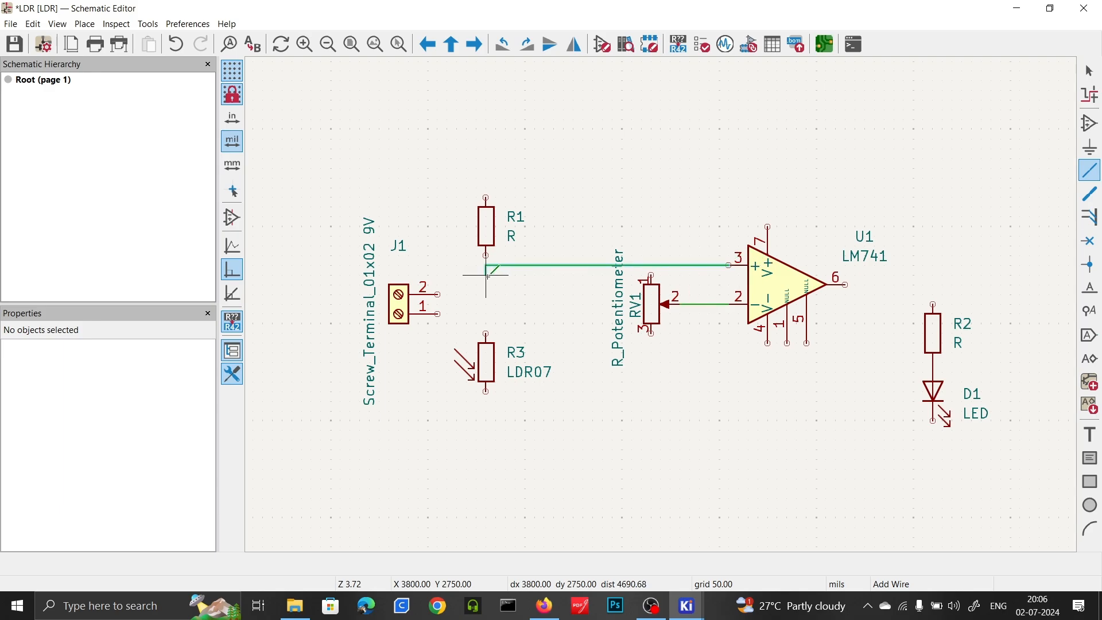
click(525, 295)
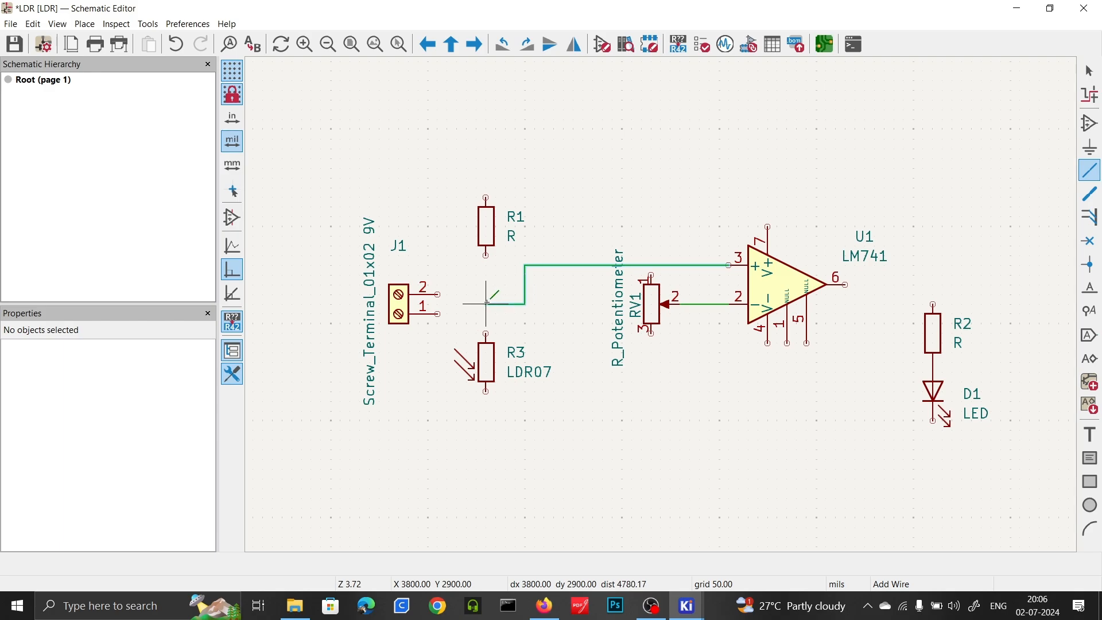
click(486, 333)
click(486, 256)
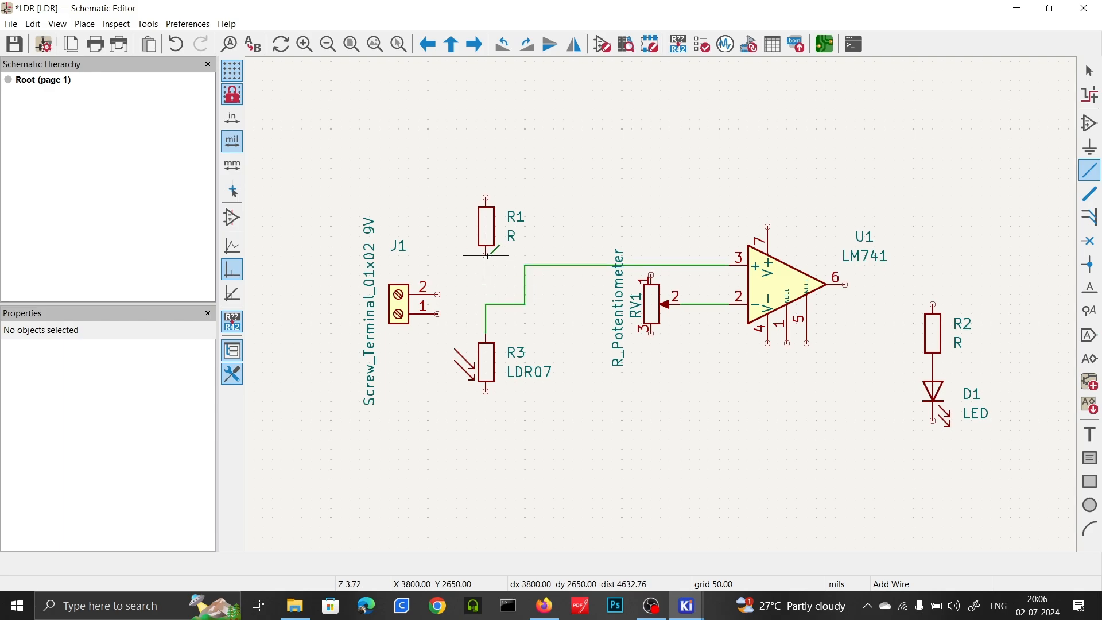
click(486, 304)
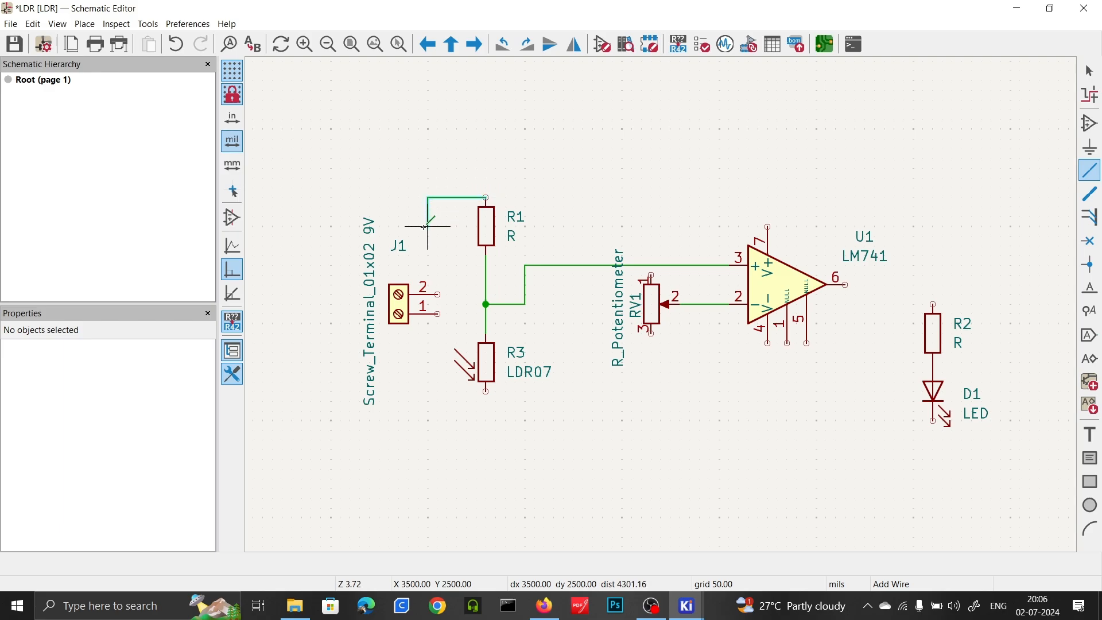
Step: Wire connector J1 pin 2 to R1's upper end and J1 pin 1 to the LDR's lower end
click(438, 294)
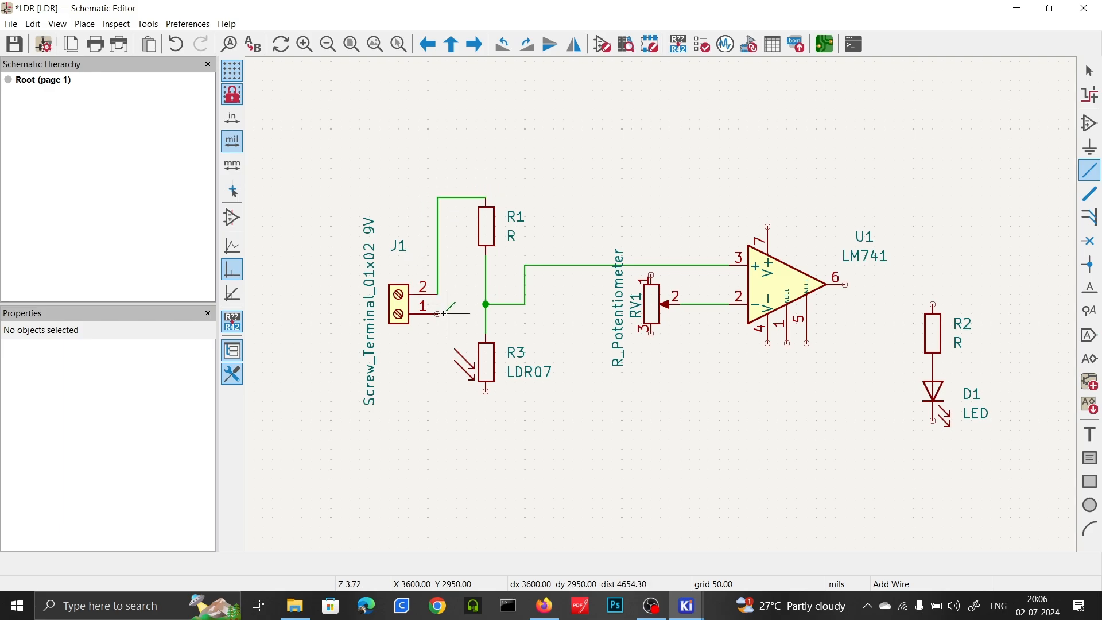
click(437, 314)
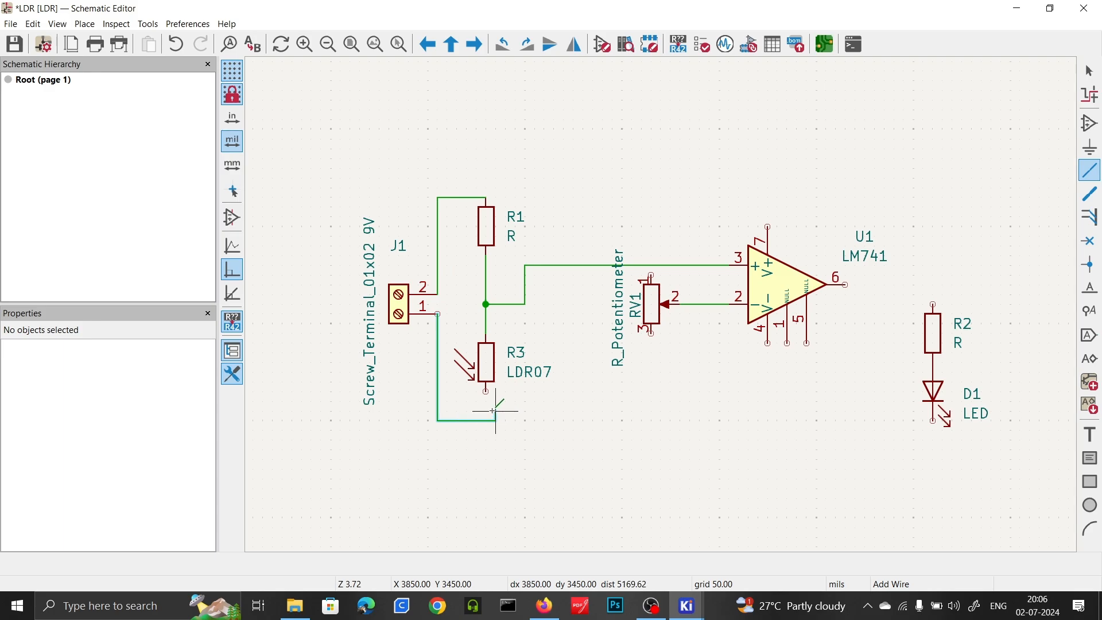
click(486, 393)
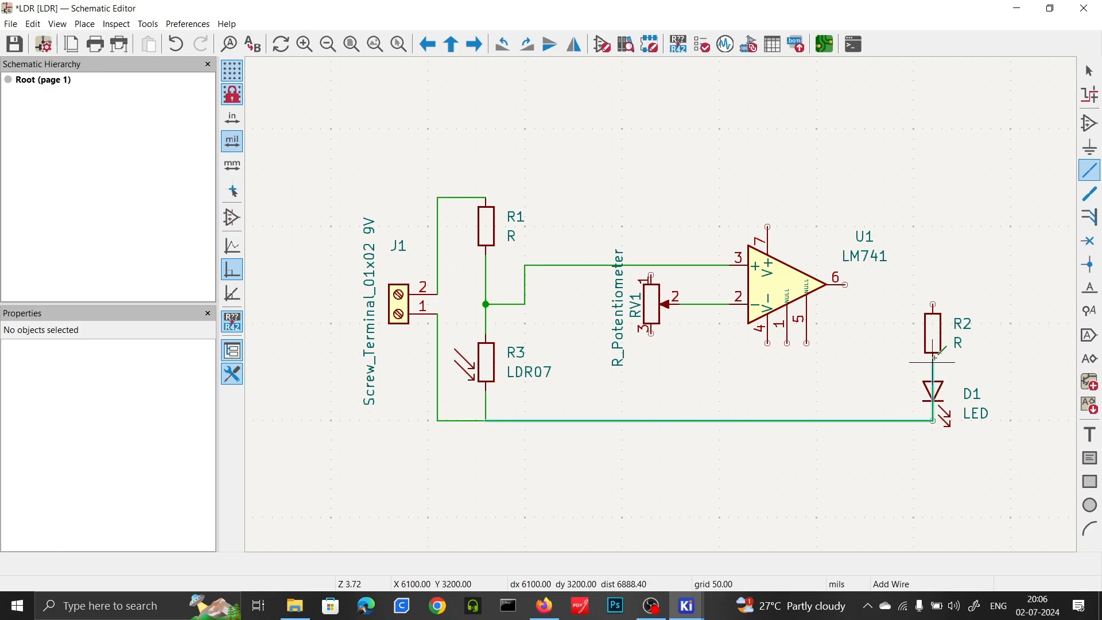
Step: Wire op-amp output pin 6 to resistor R2 and LED D1's lower end to the line from J1 pin 1
click(932, 295)
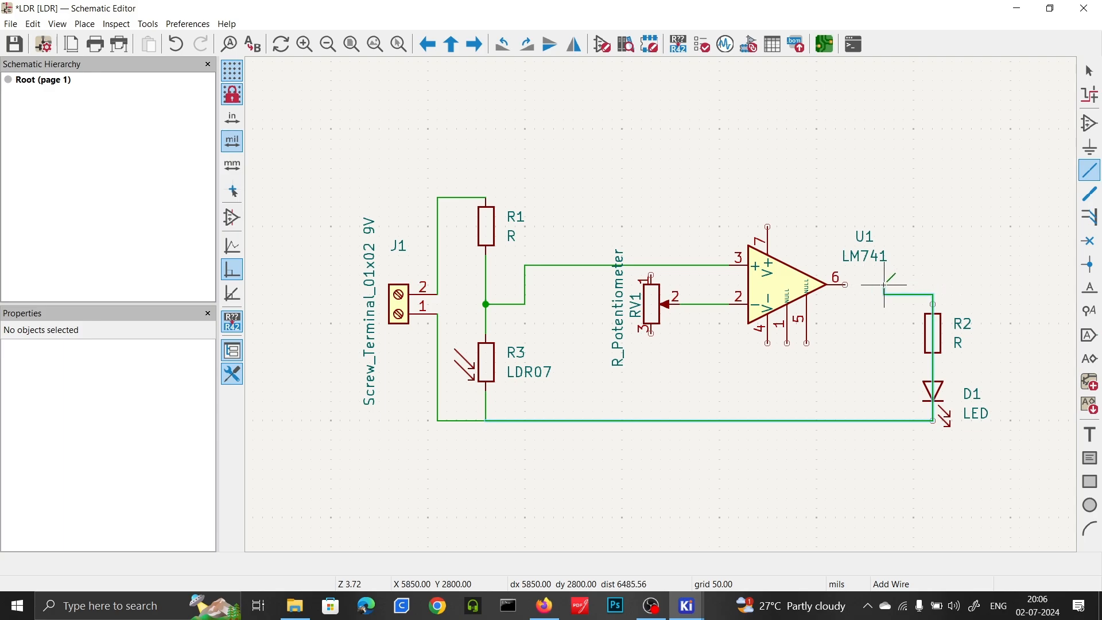
key(Escape)
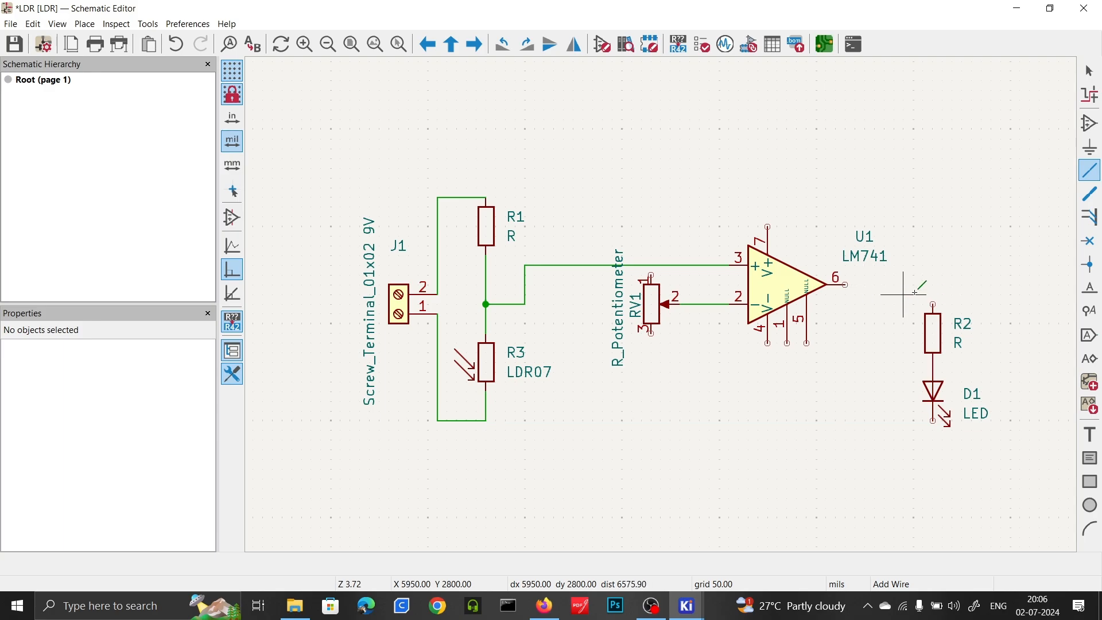
click(846, 284)
click(933, 304)
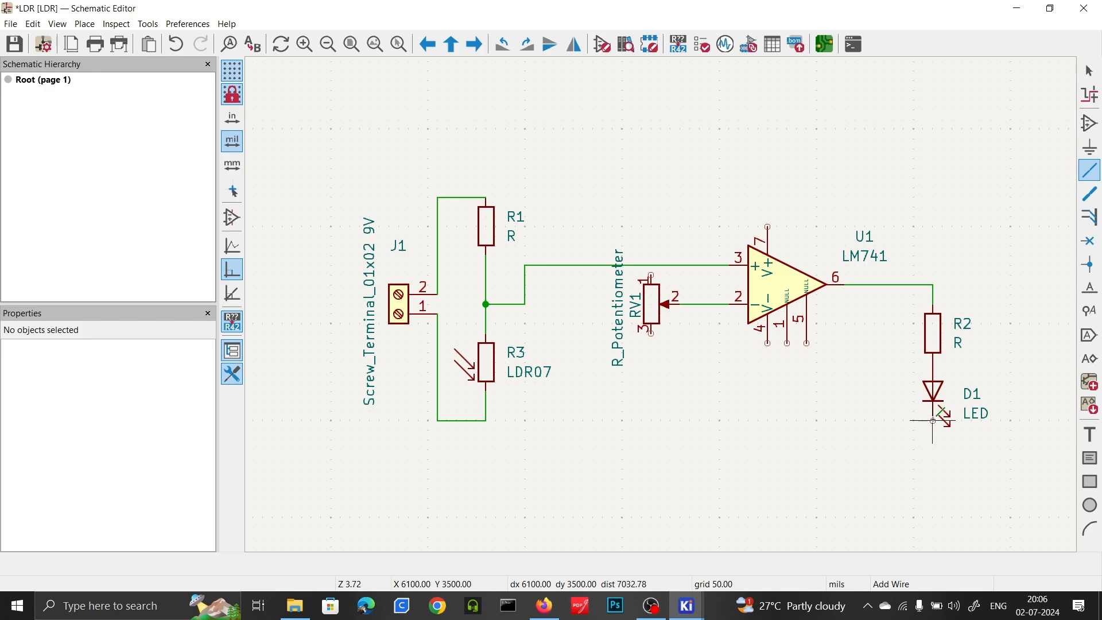
click(932, 421)
click(486, 420)
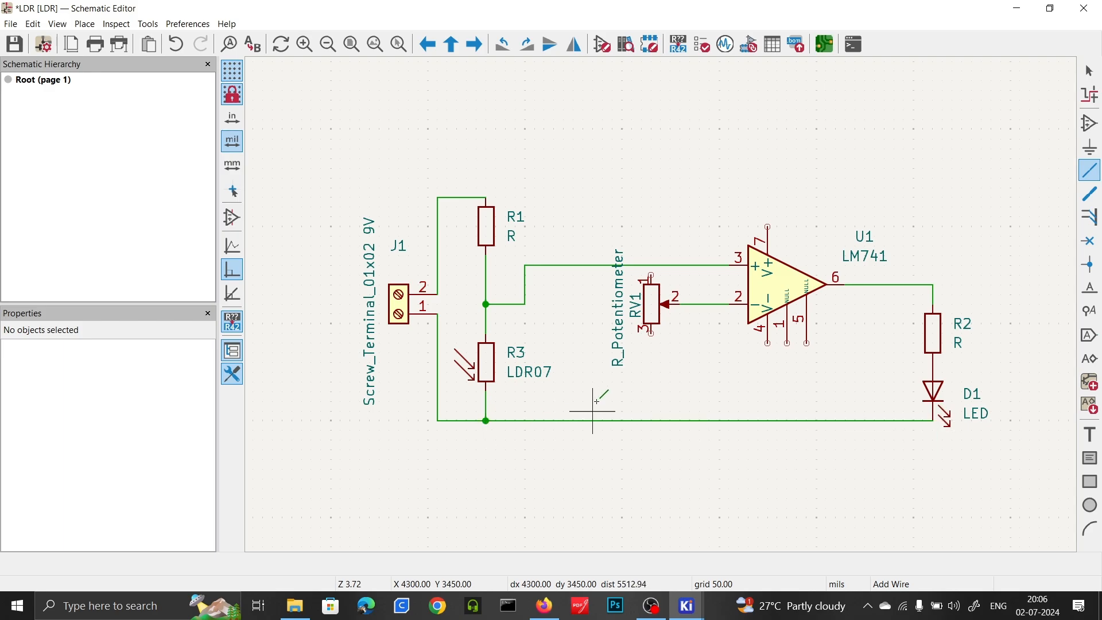
Step: Wire potentiometer pin 3 to the lower line from J1 pin 1 and its pin 1 to R1's upper end
click(652, 333)
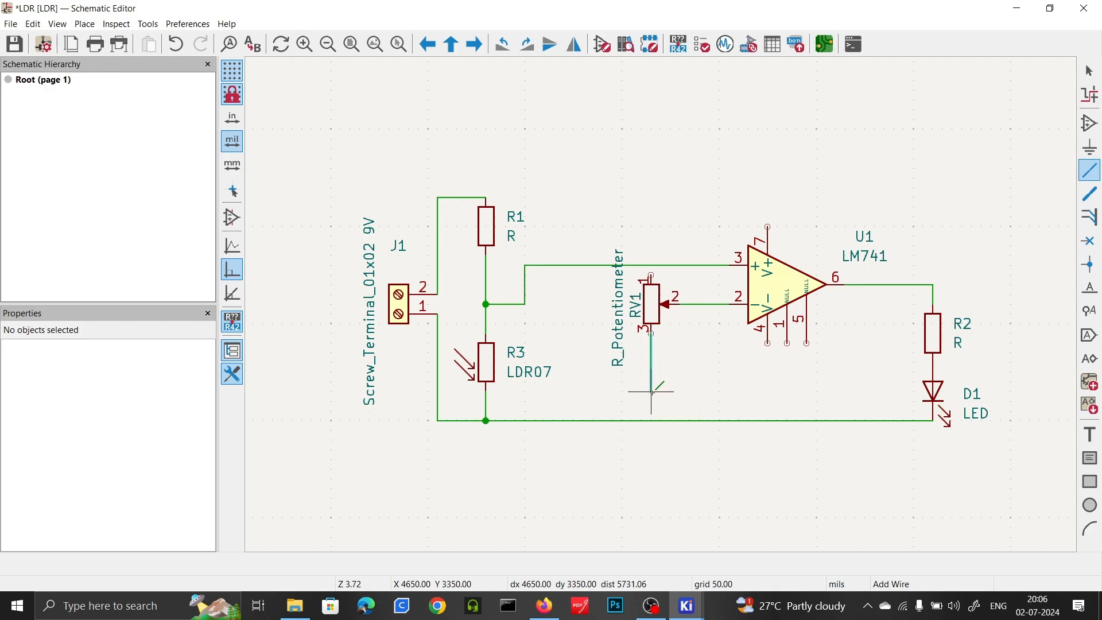
click(652, 421)
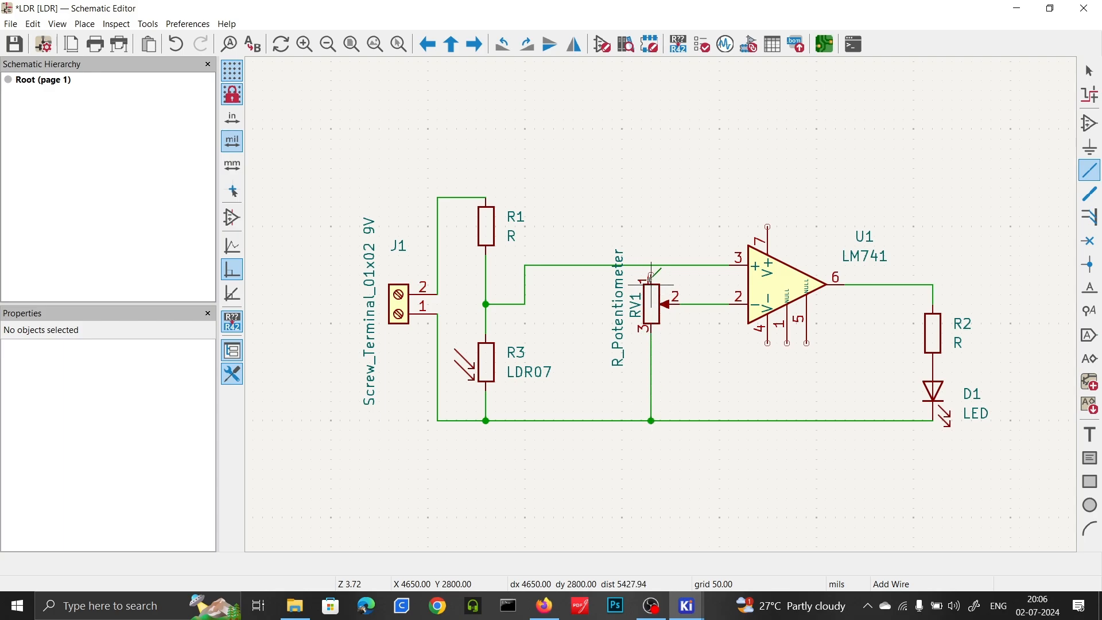
click(651, 274)
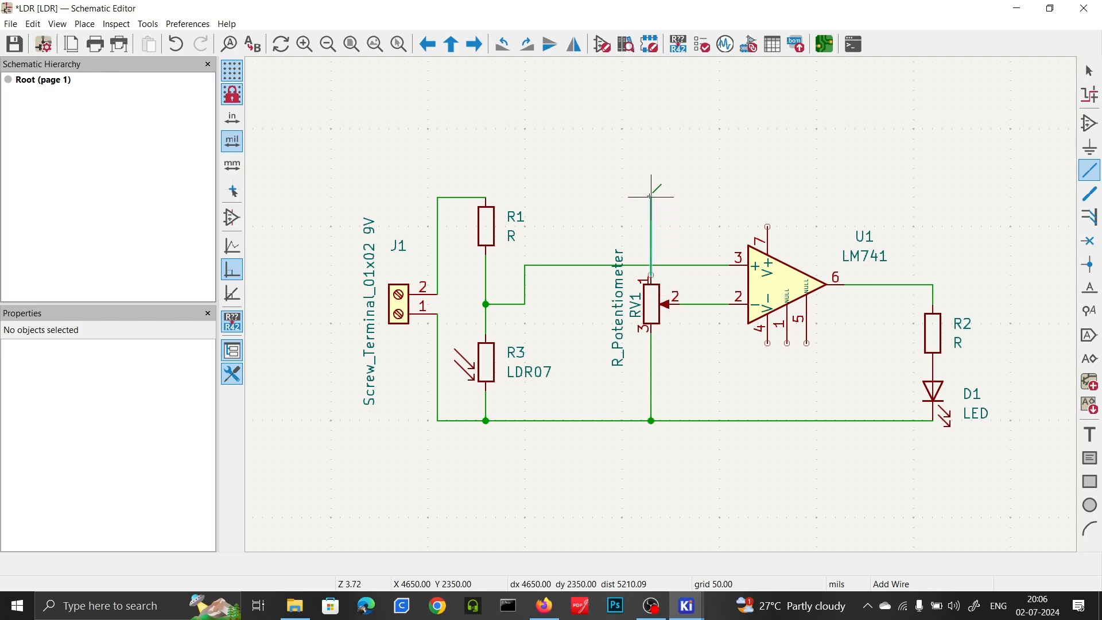
click(486, 197)
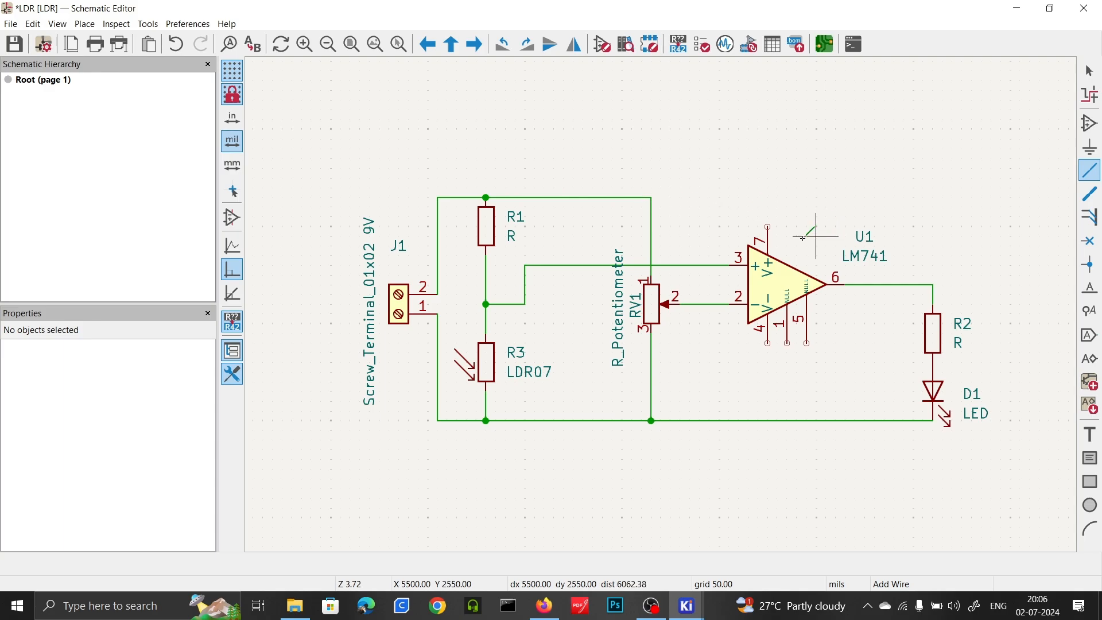
Step: Wire op-amp pin 7 to the upper supply line and pin 4 to the lower line from J1 pin 1
click(768, 227)
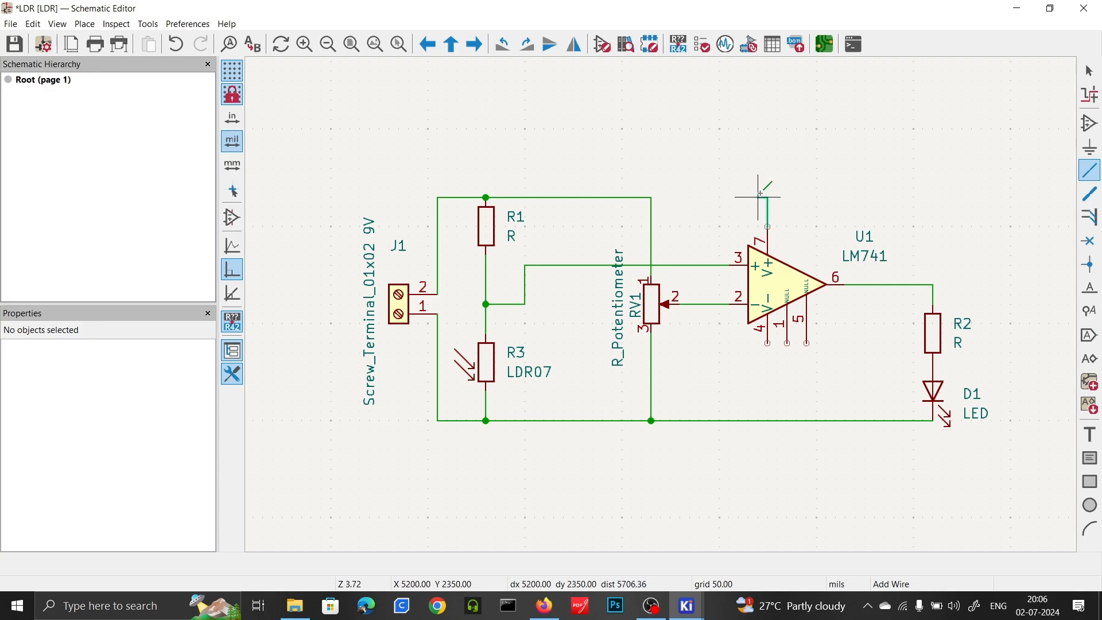
click(651, 198)
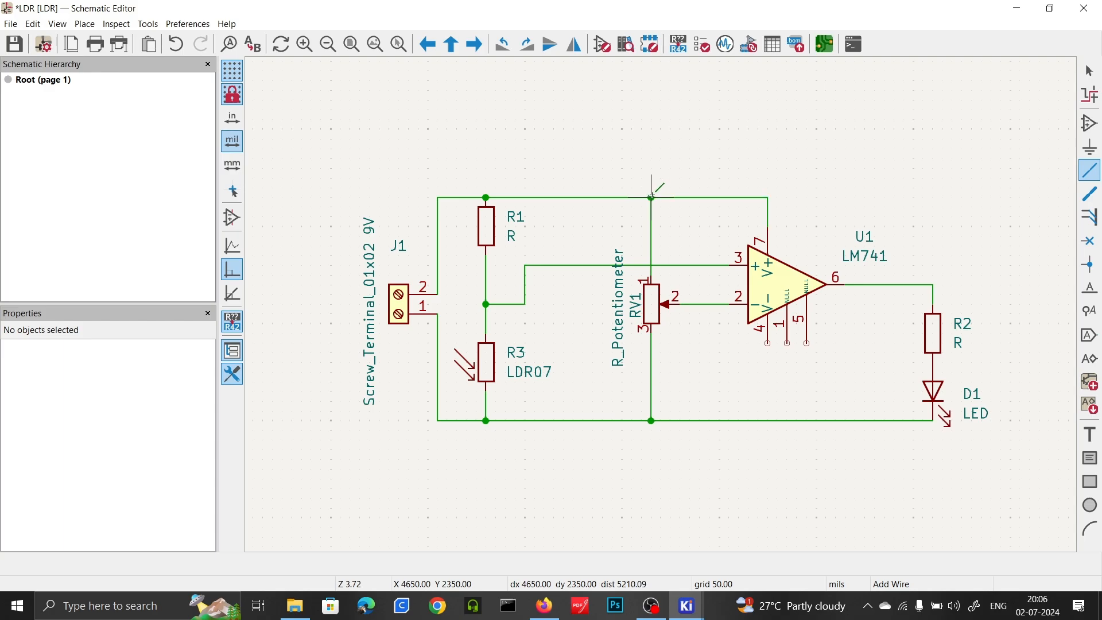
click(768, 343)
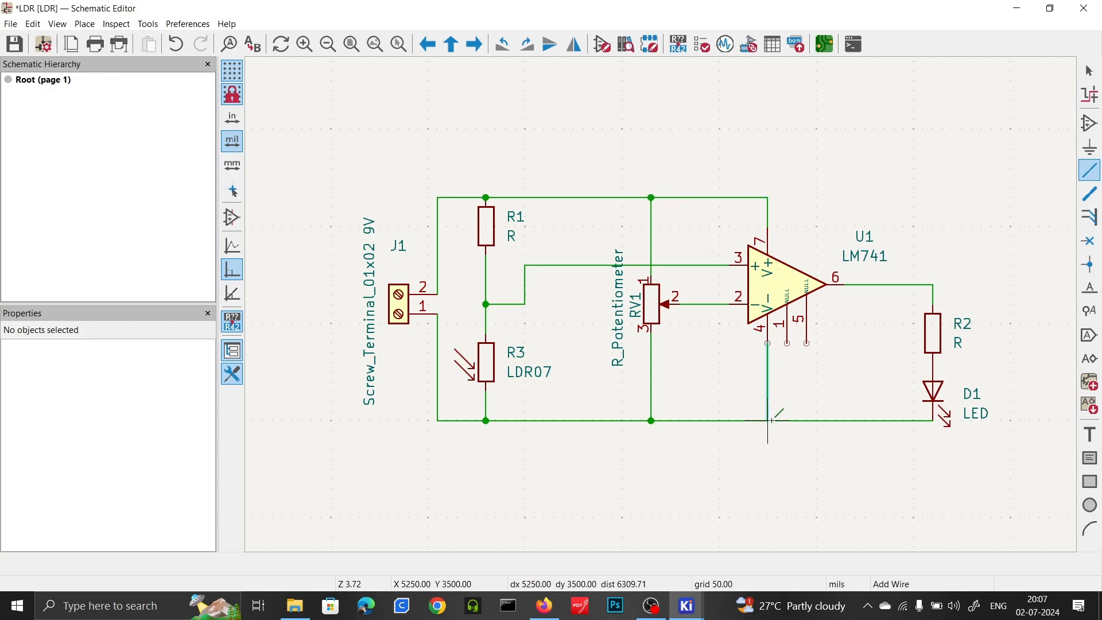
click(767, 421)
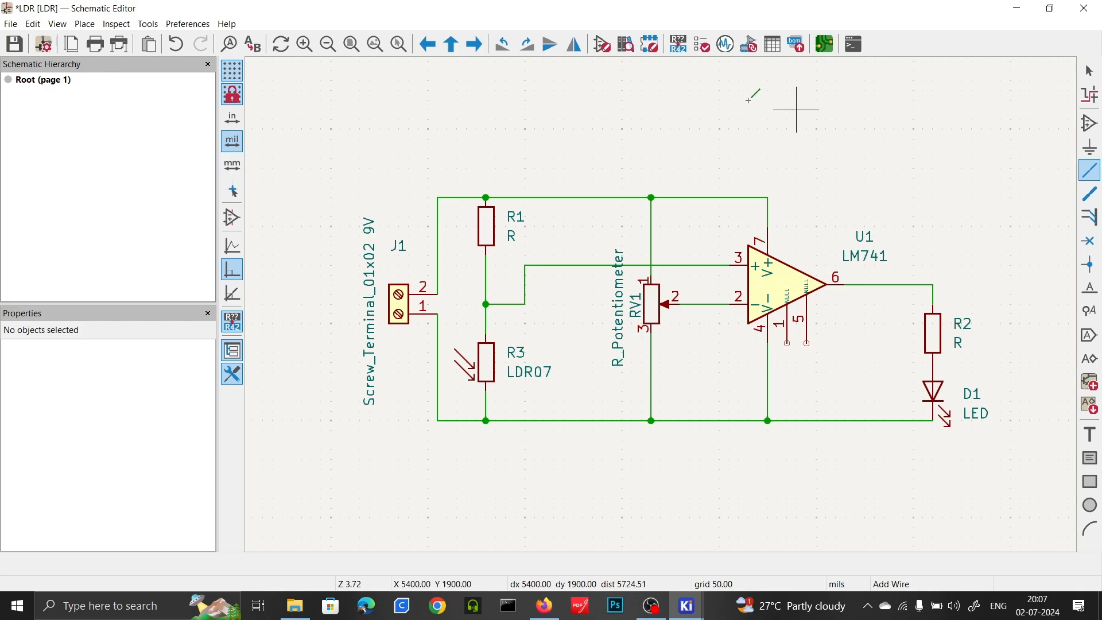
Step: Annotate the entire schematic, keeping existing annotations and sorting symbols by X position
click(749, 45)
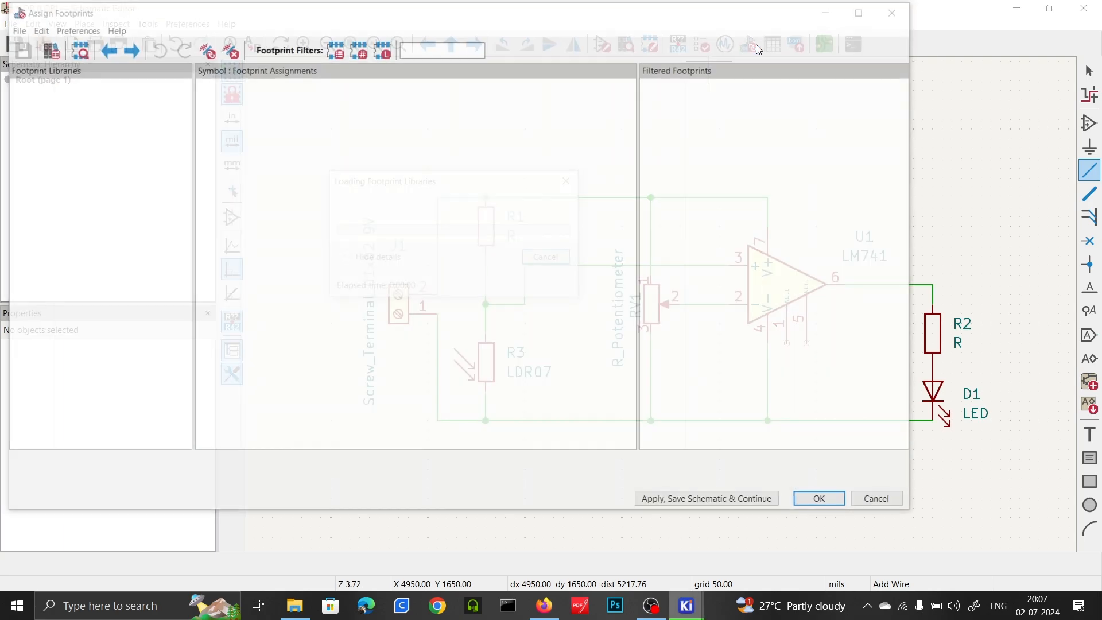
click(895, 11)
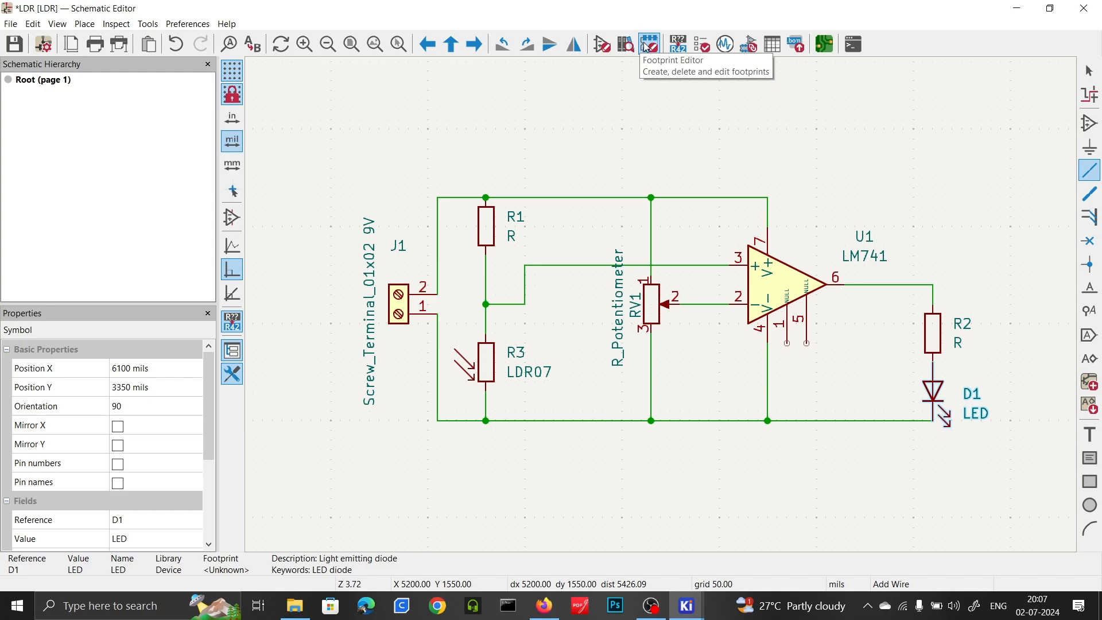
click(683, 49)
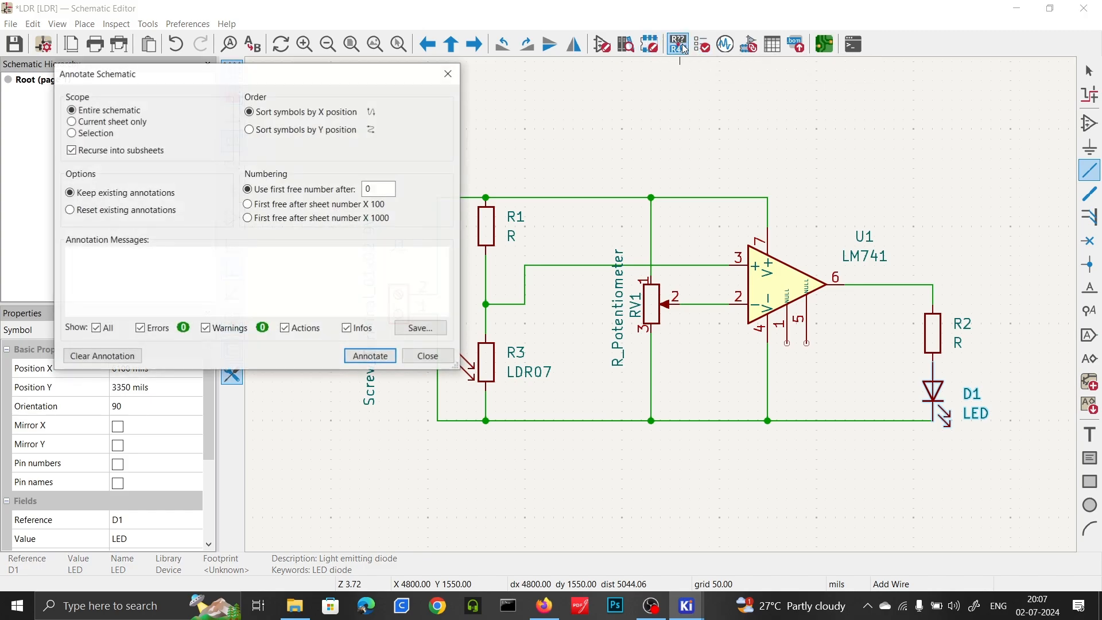
click(368, 356)
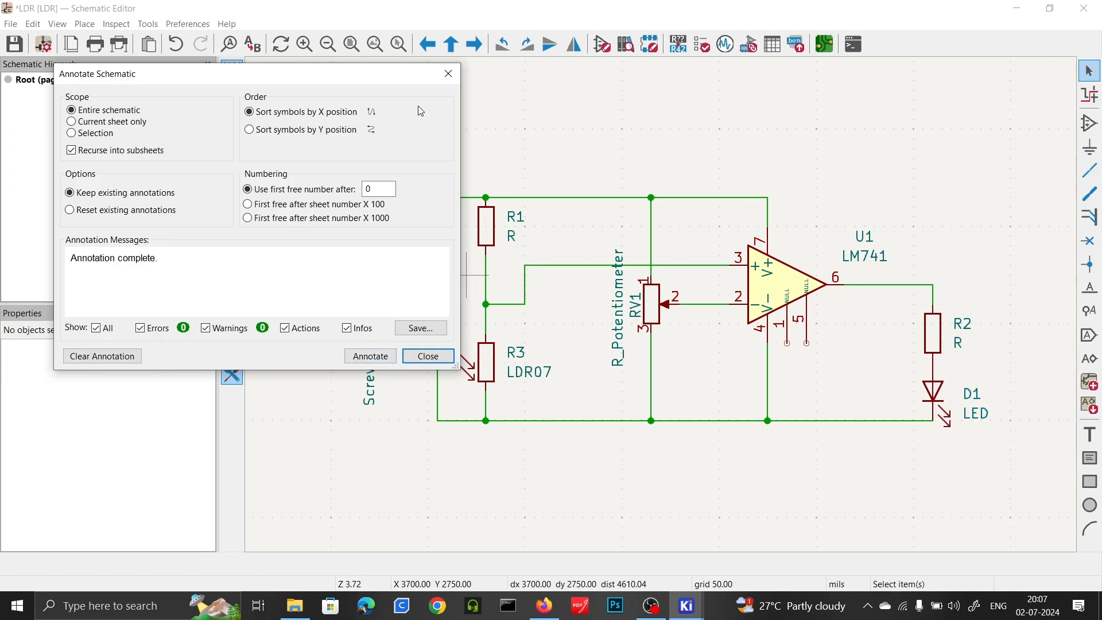
click(448, 74)
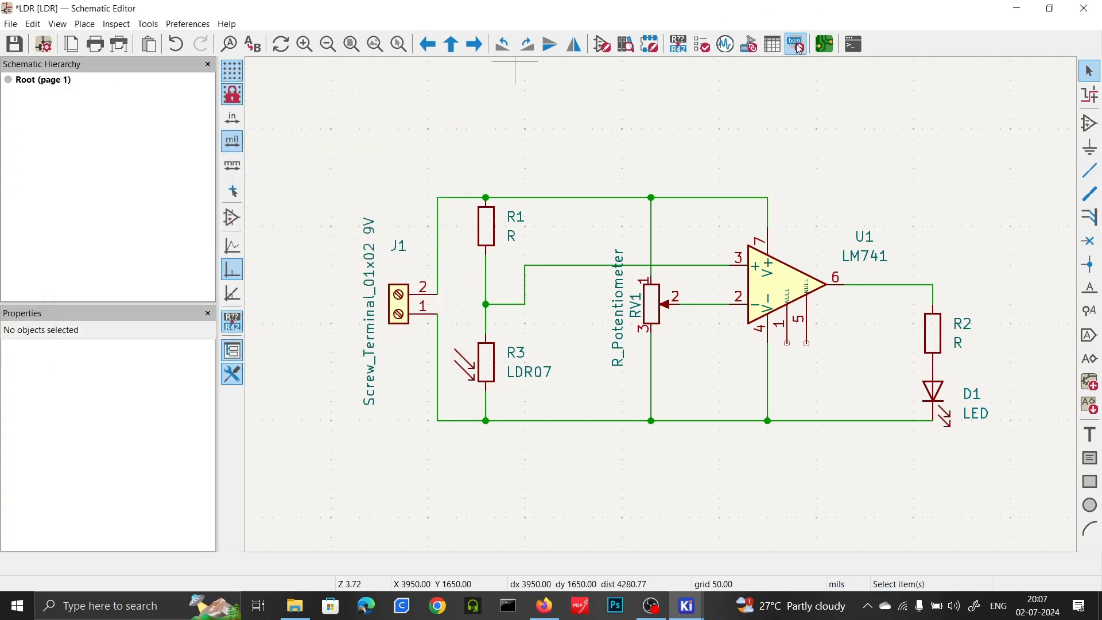
Step: Open the footprint assignments and select the LED_D5.0mm footprint from the LED_THT library for D1
click(749, 46)
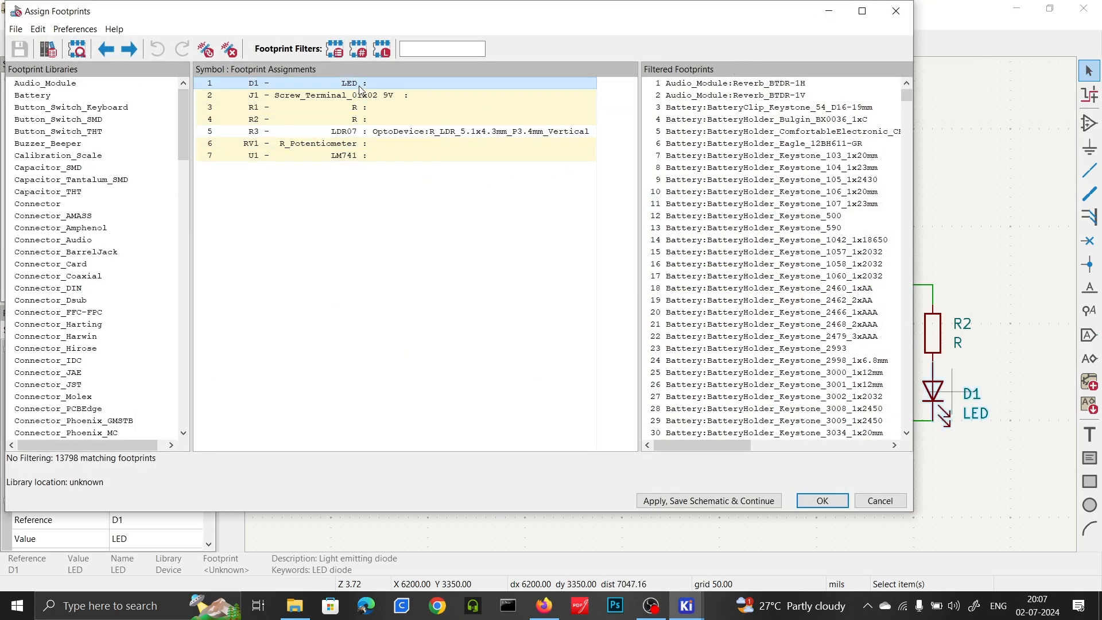
scroll(65, 230, down, 20)
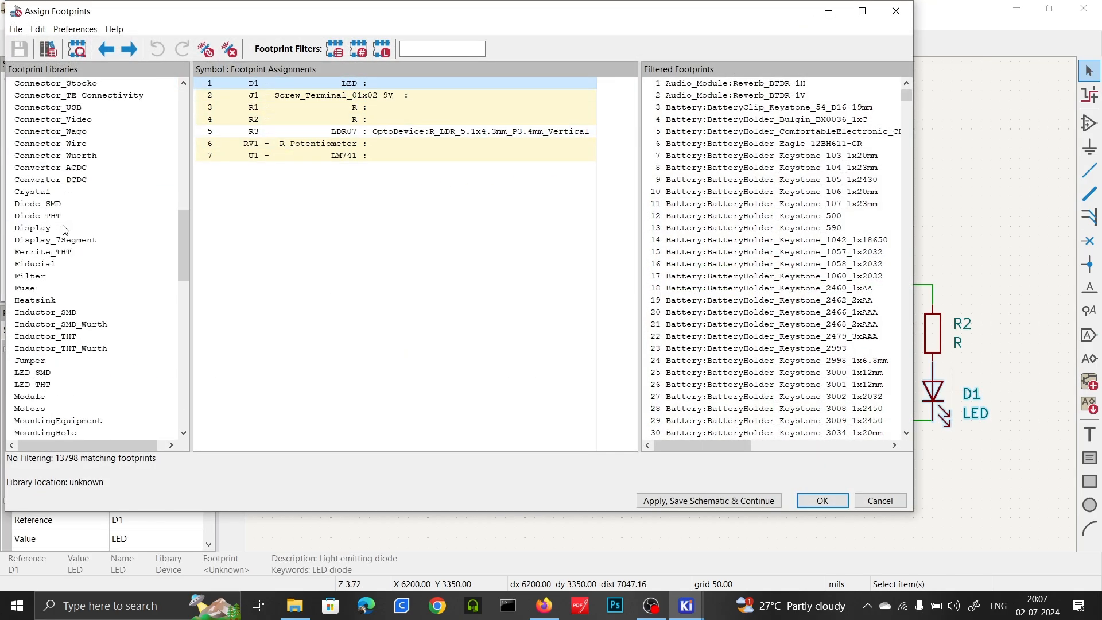
scroll(65, 230, down, 3)
scroll(65, 230, down, 10)
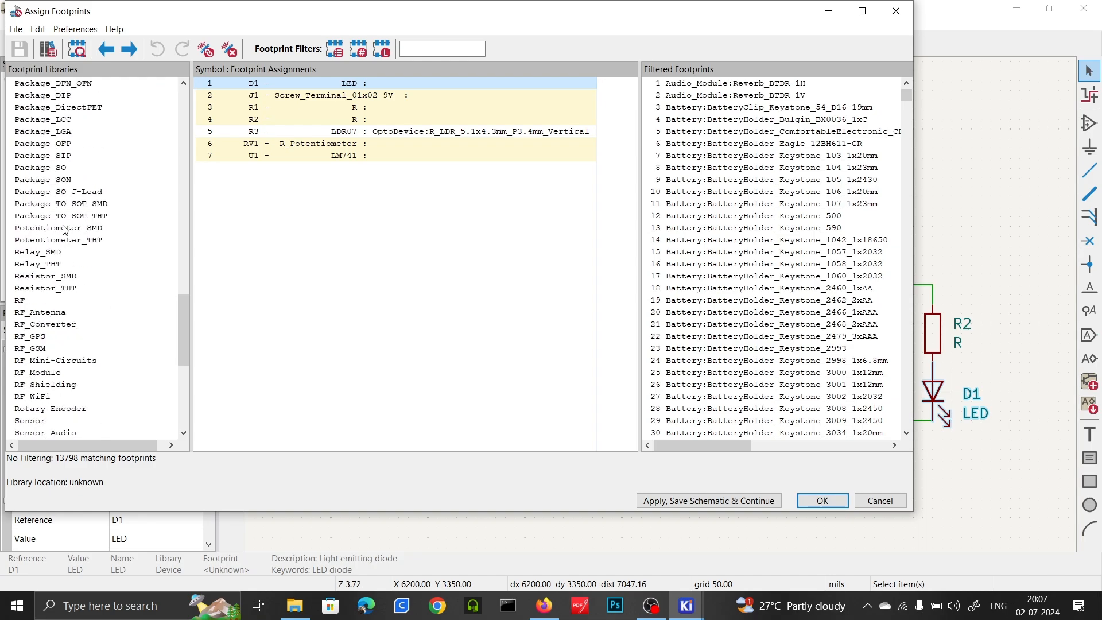
scroll(65, 229, up, 14)
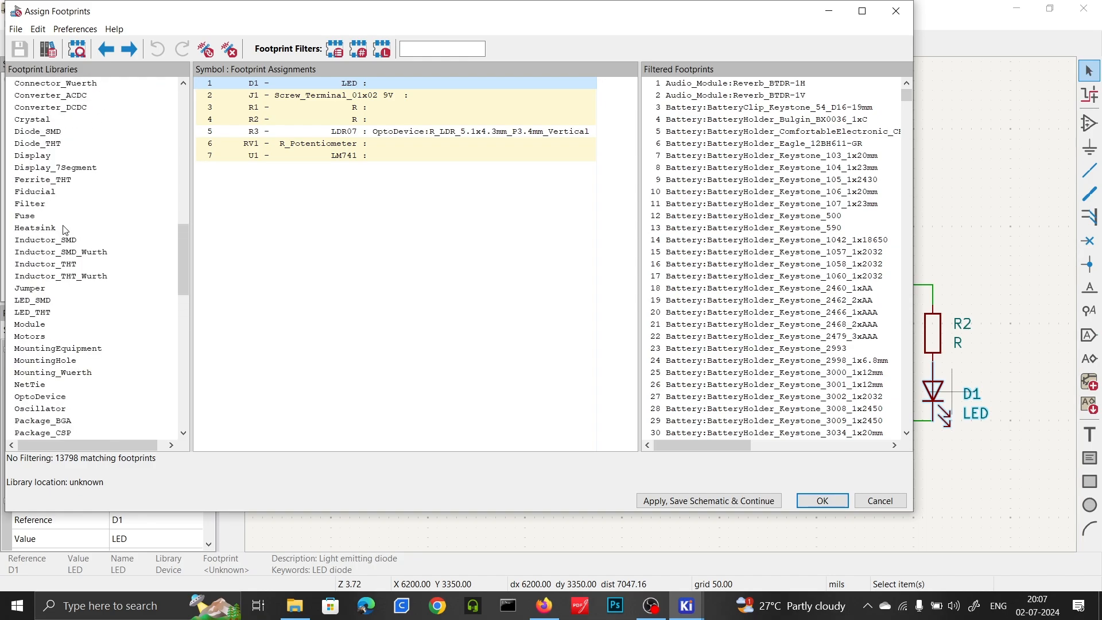
click(33, 311)
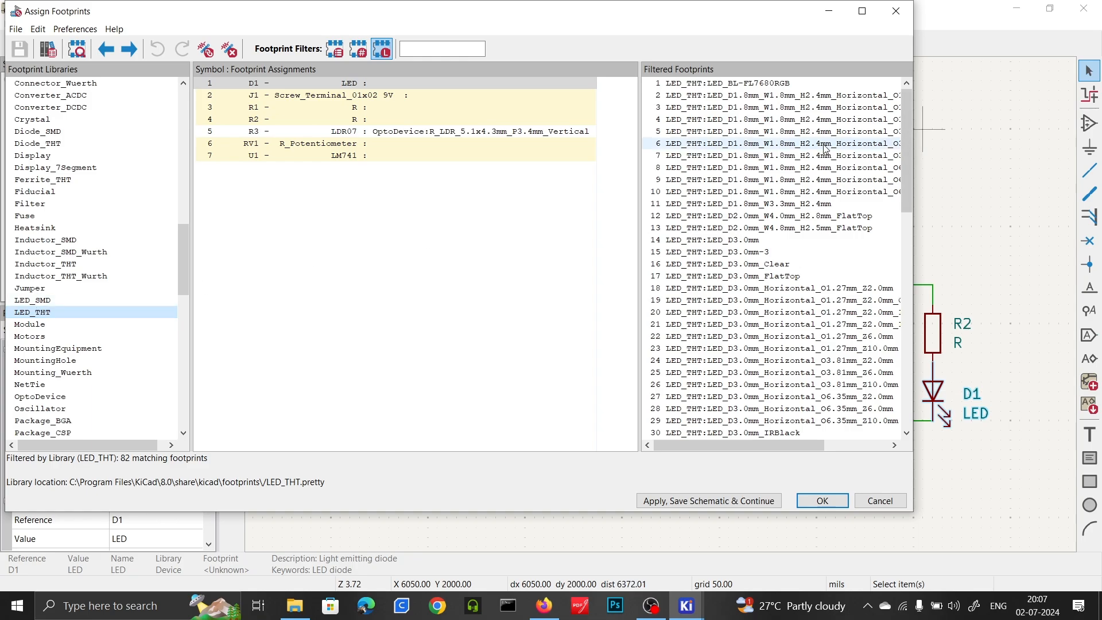
click(750, 242)
scroll(746, 253, down, 5)
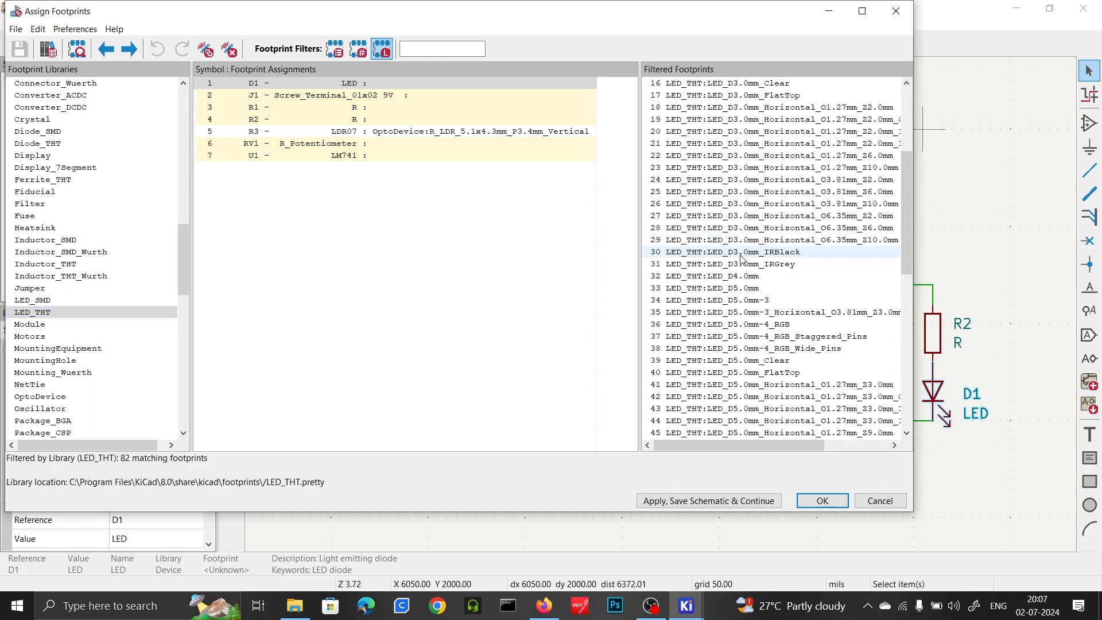
scroll(742, 258, down, 4)
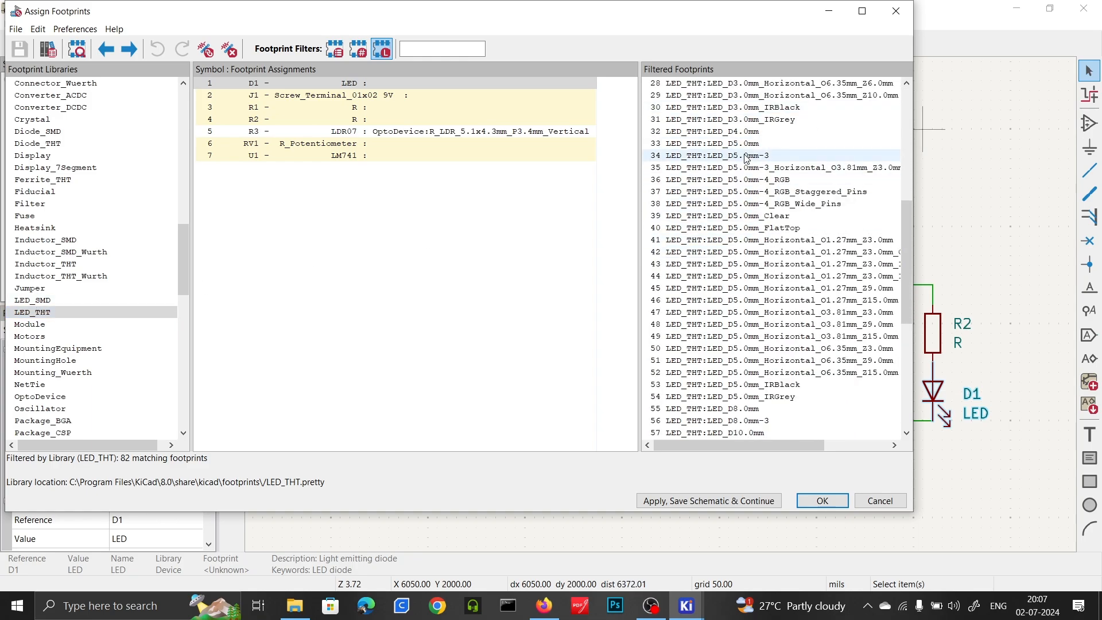
click(740, 145)
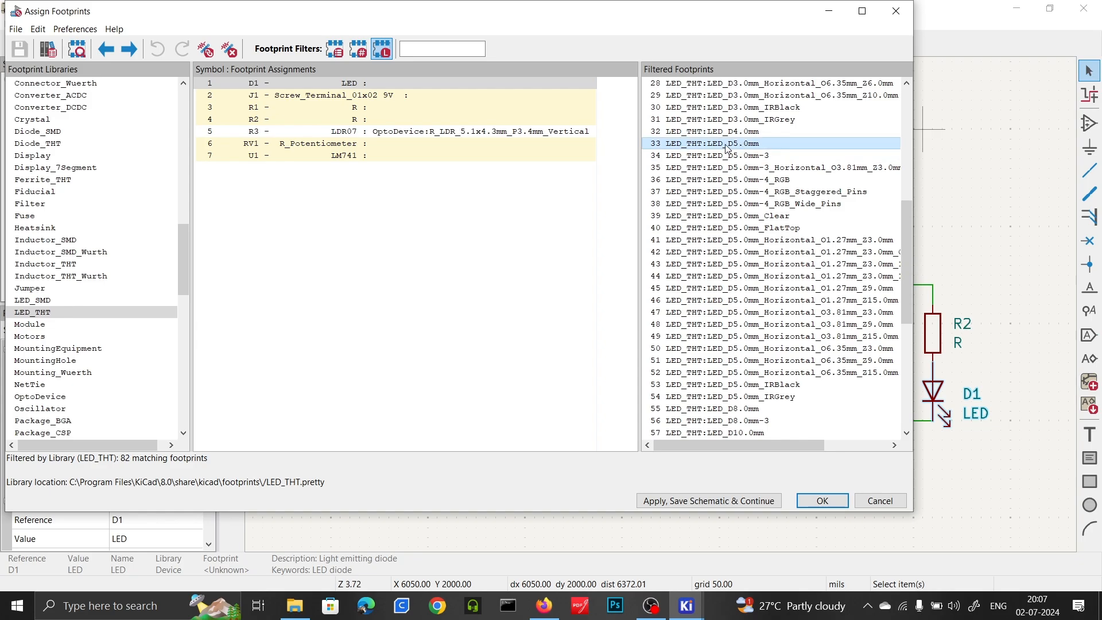
Step: Preview LED_D5.0mm in rearranged 2D and 3D viewer windows and assign it to D1
click(77, 49)
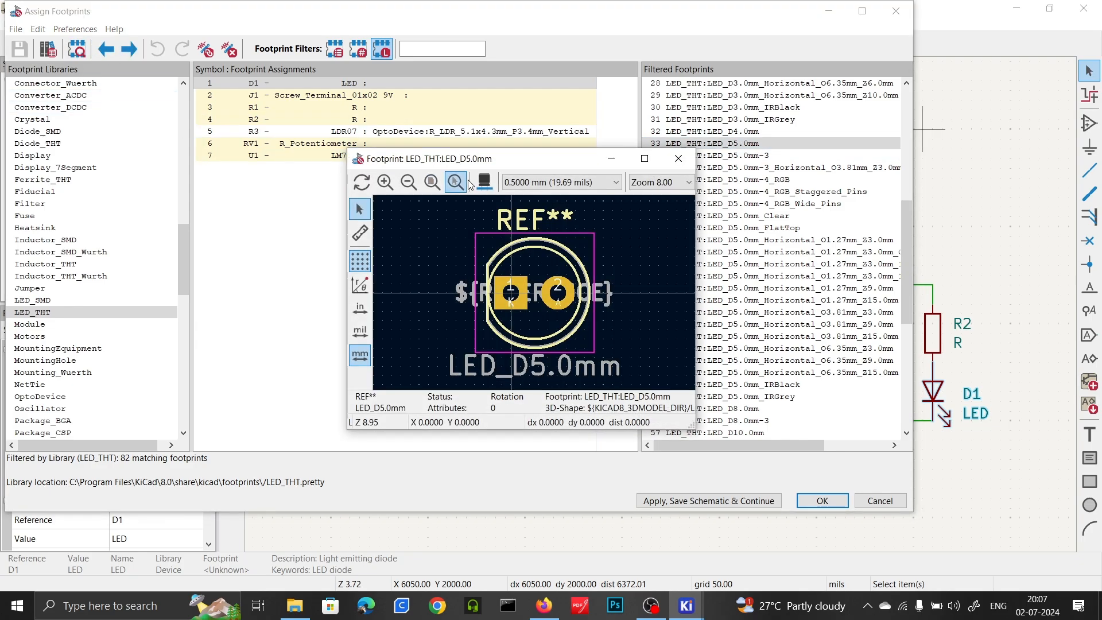
click(484, 182)
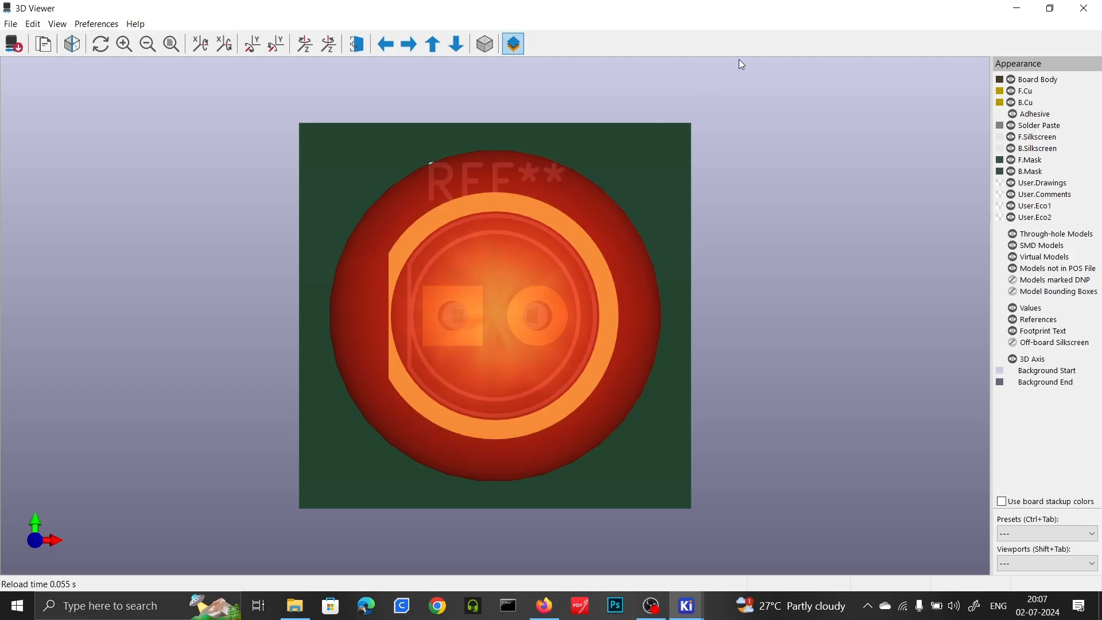
double_click(960, 17)
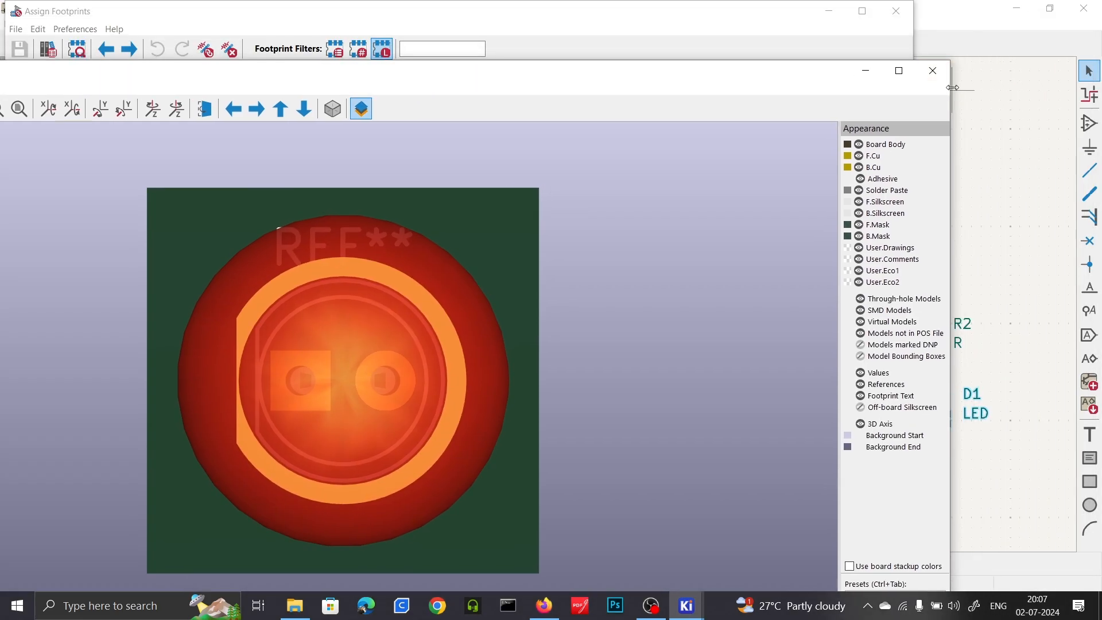
drag(711, 131, 335, 130)
drag(162, 73, 326, 64)
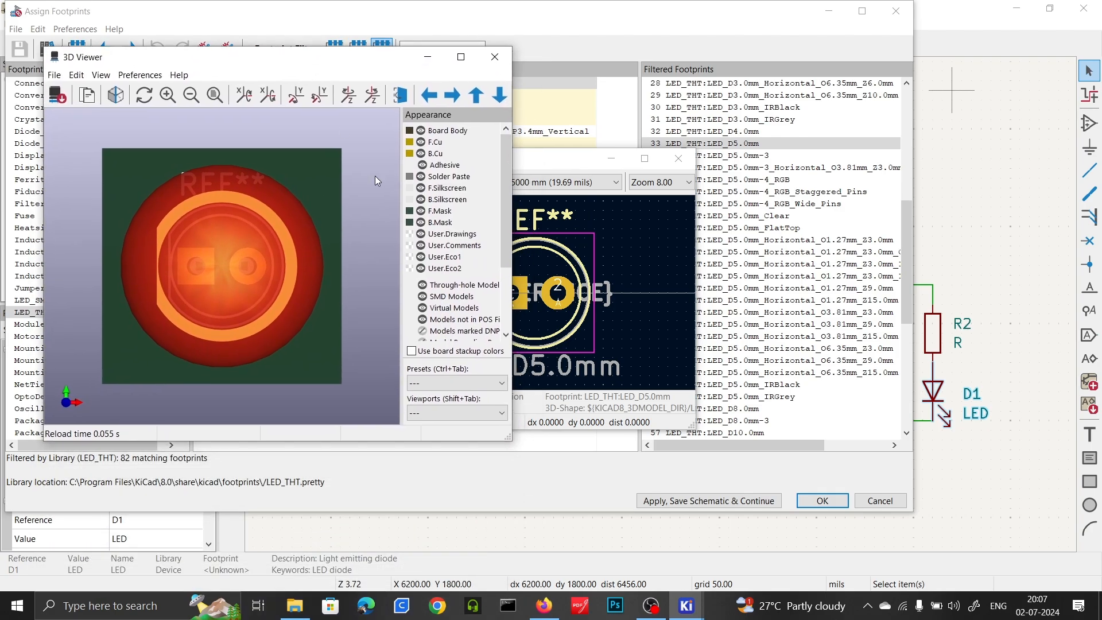
drag(506, 435, 320, 278)
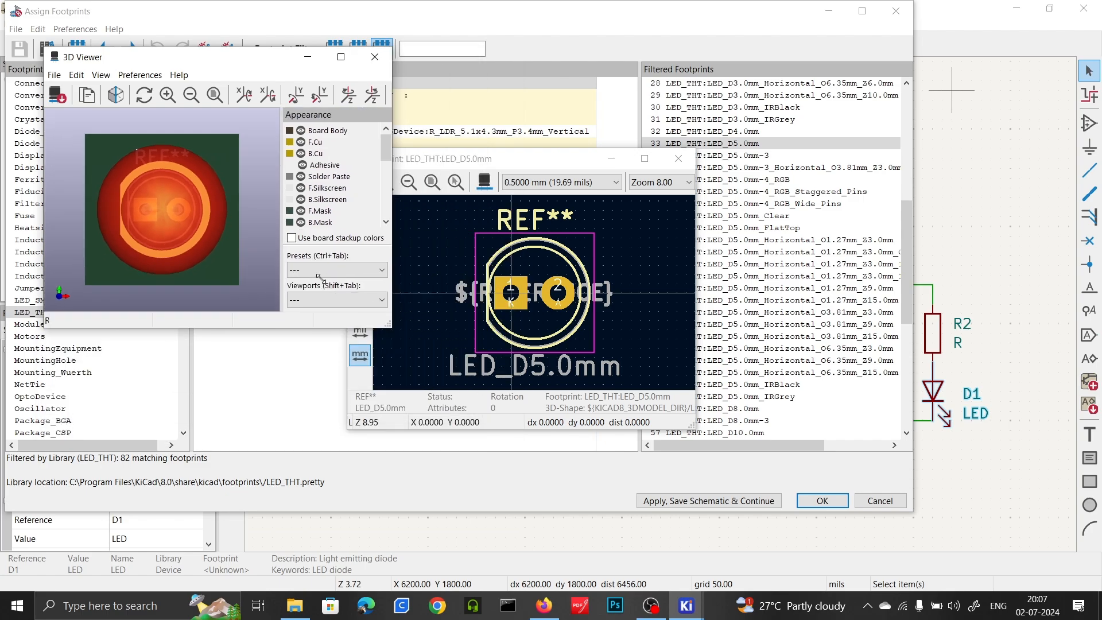
drag(524, 162, 214, 322)
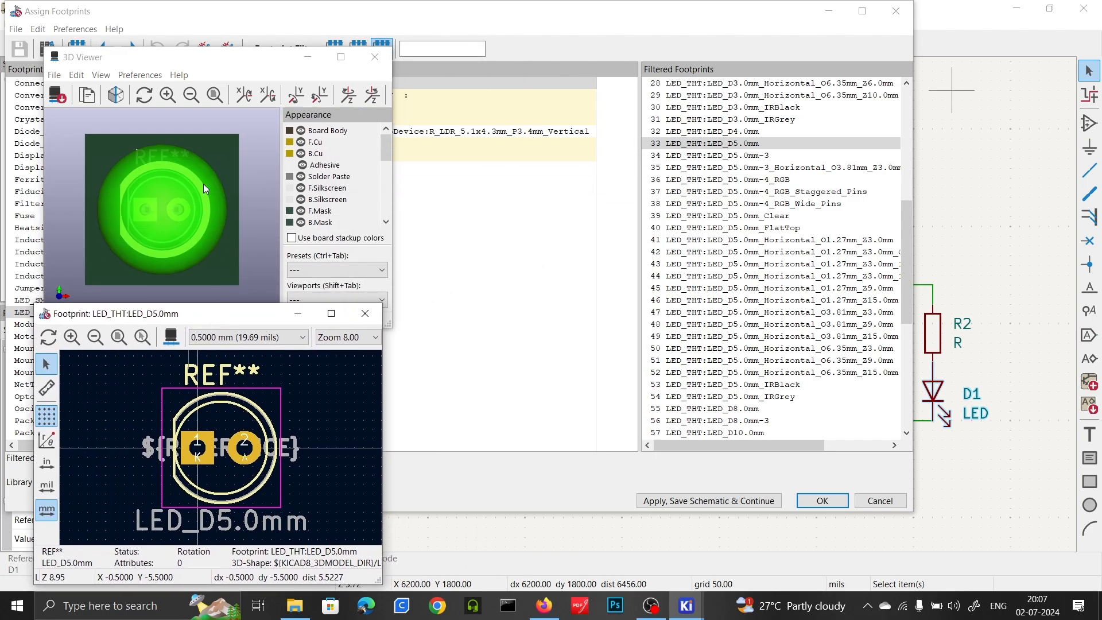
drag(260, 253, 247, 136)
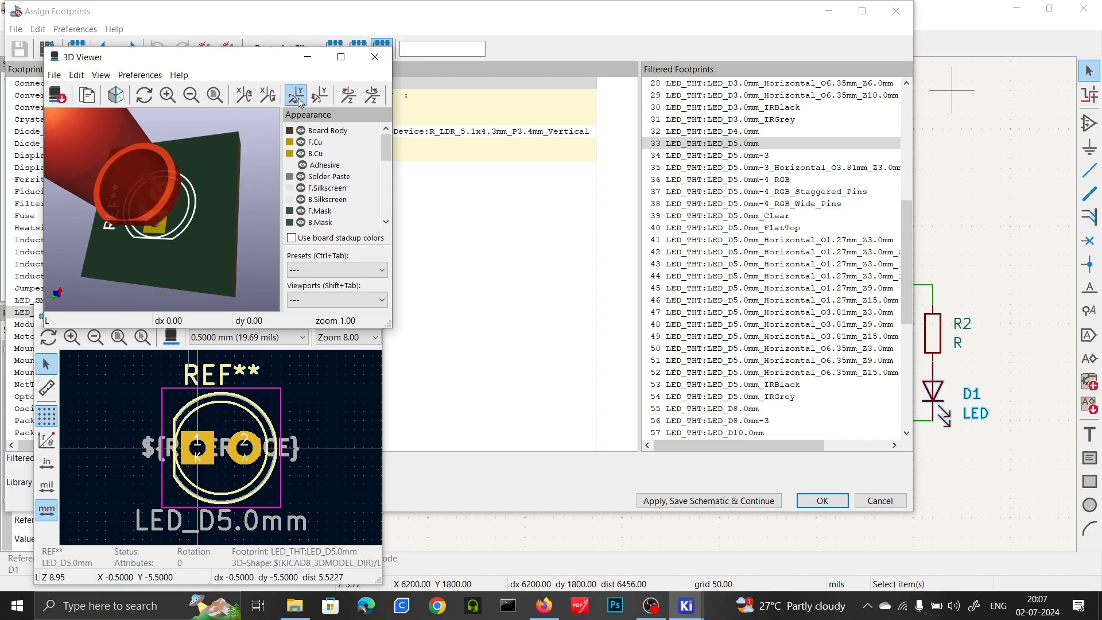
double_click(724, 146)
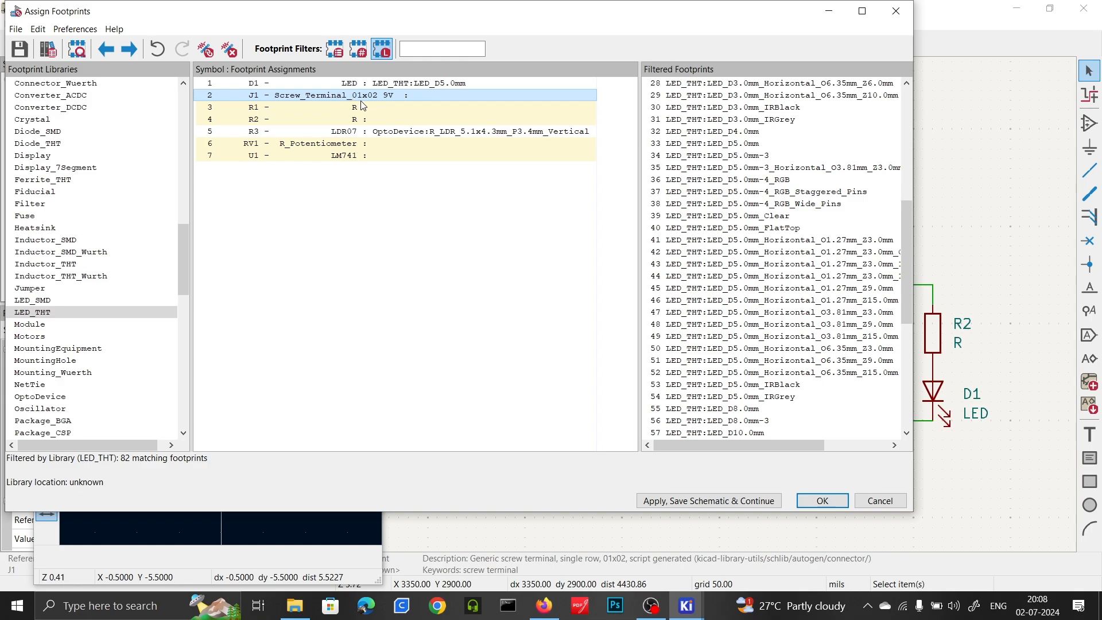
Step: List the TerminalBlock library's footprints for J1 and move the assignment window clear of the two preview windows
scroll(65, 225, down, 13)
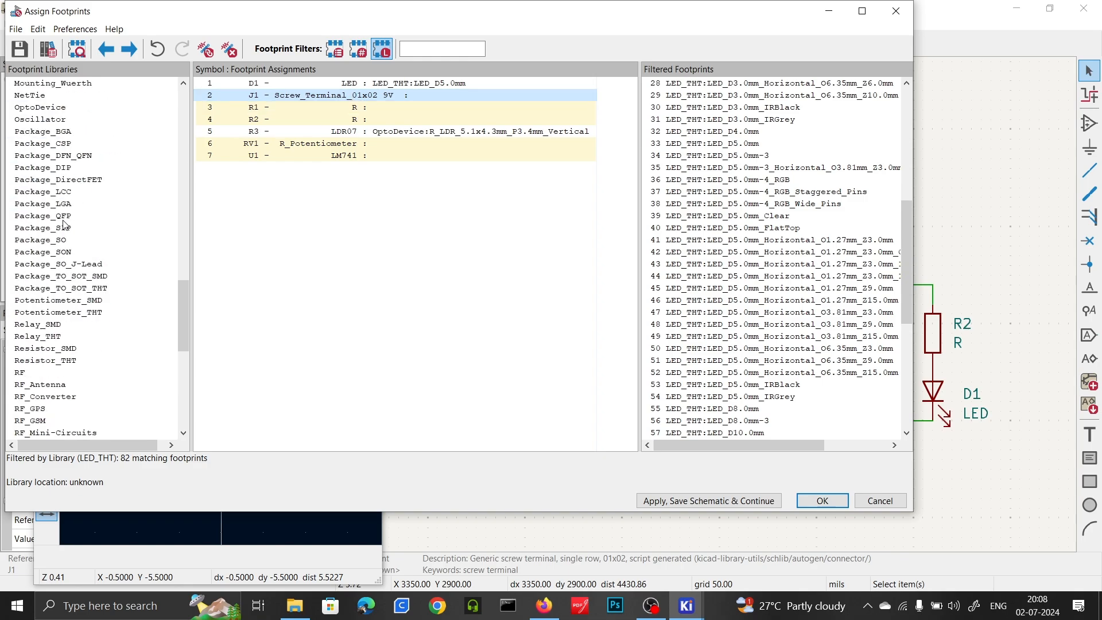
scroll(65, 225, down, 3)
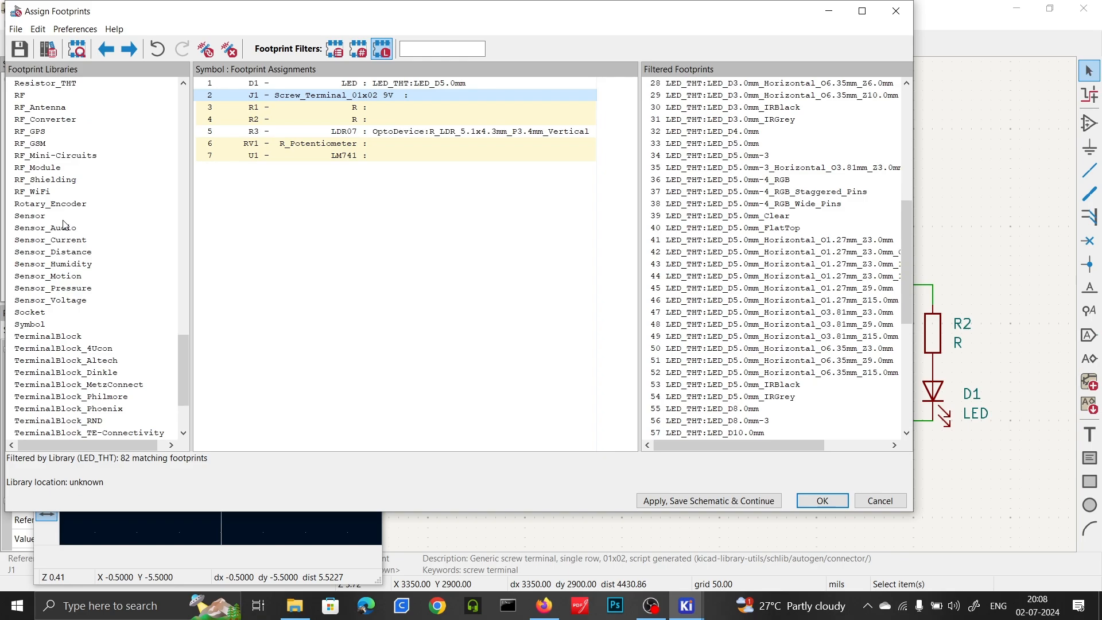
scroll(64, 230, down, 2)
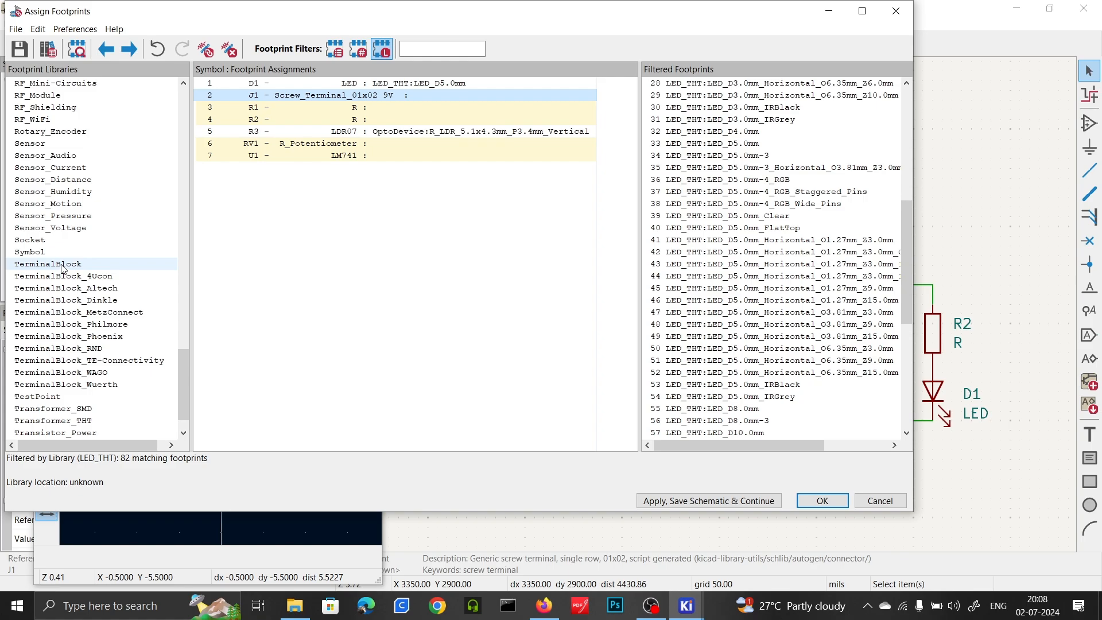
click(63, 265)
click(692, 86)
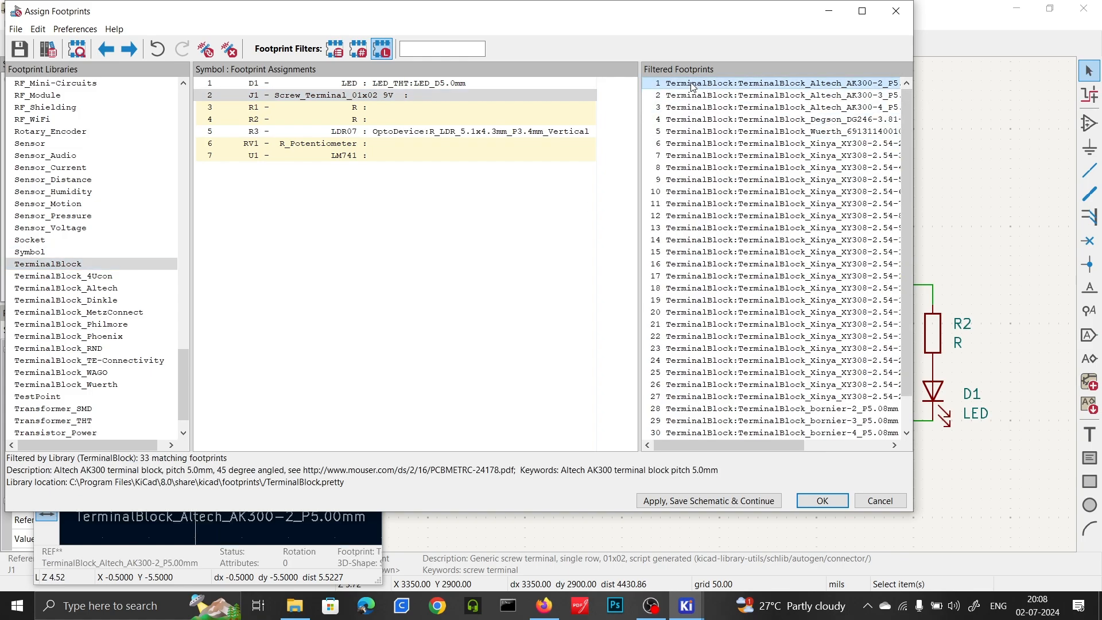
drag(520, 19, 865, 56)
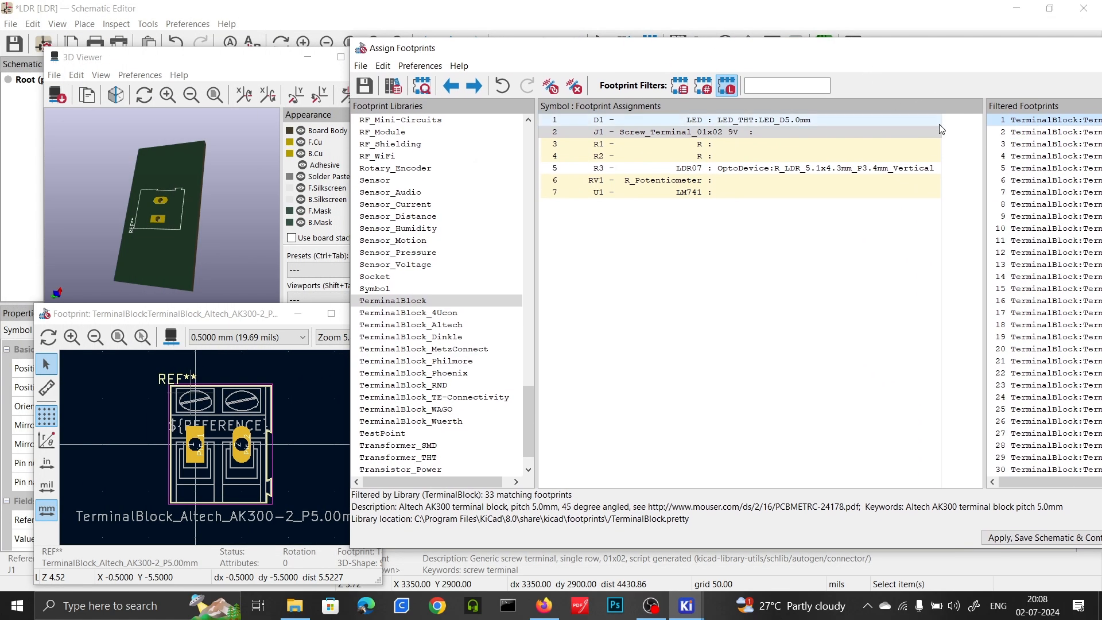
Step: Browse the terminal block footprints and assign TerminalBlock_Xinya_XY308-2.54-2P_1x02_P2.54mm_Horizontal to J1
click(1014, 133)
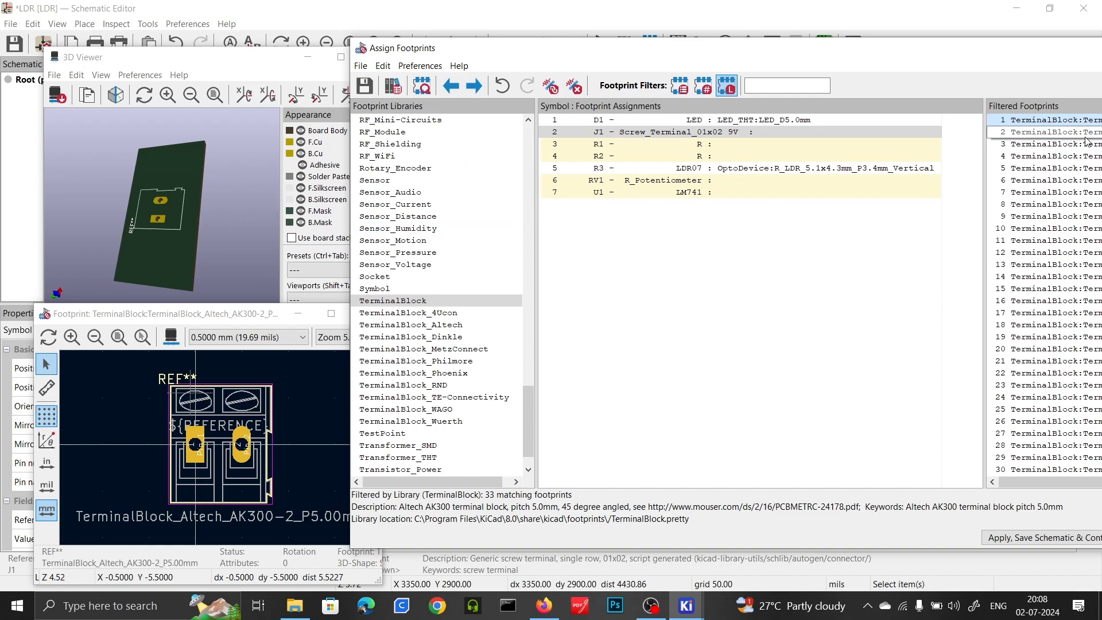
key(Down)
key(Down)
key(Down)
key(Down)
key(Down)
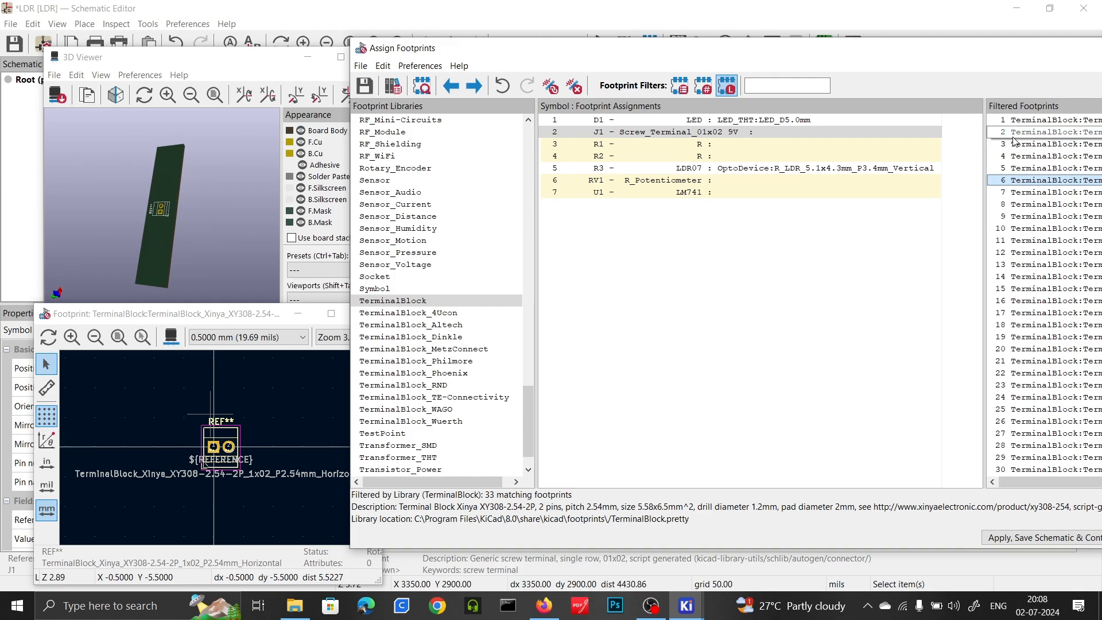
double_click(1030, 180)
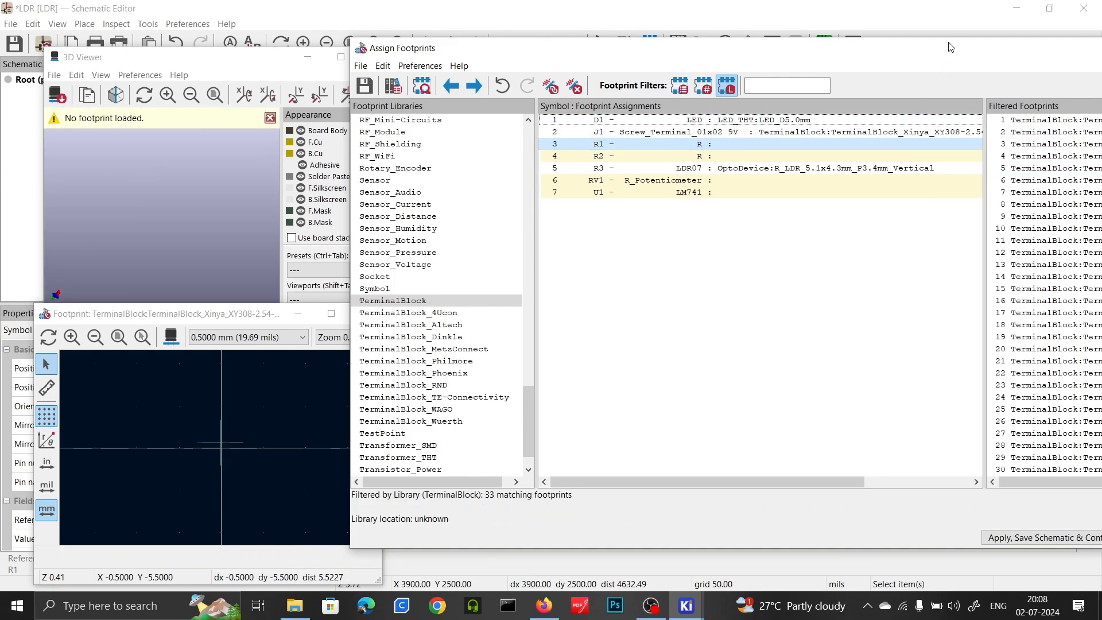
Step: Select resistor R1 and list the footprints of the Resistor_THT library for it
click(727, 145)
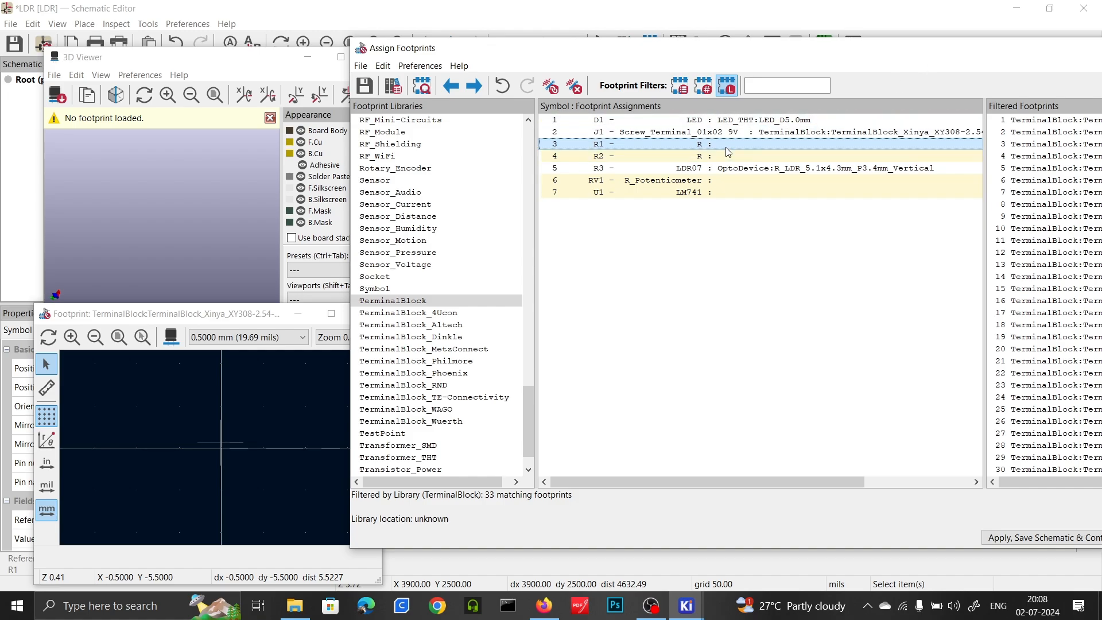
scroll(396, 252, down, 1)
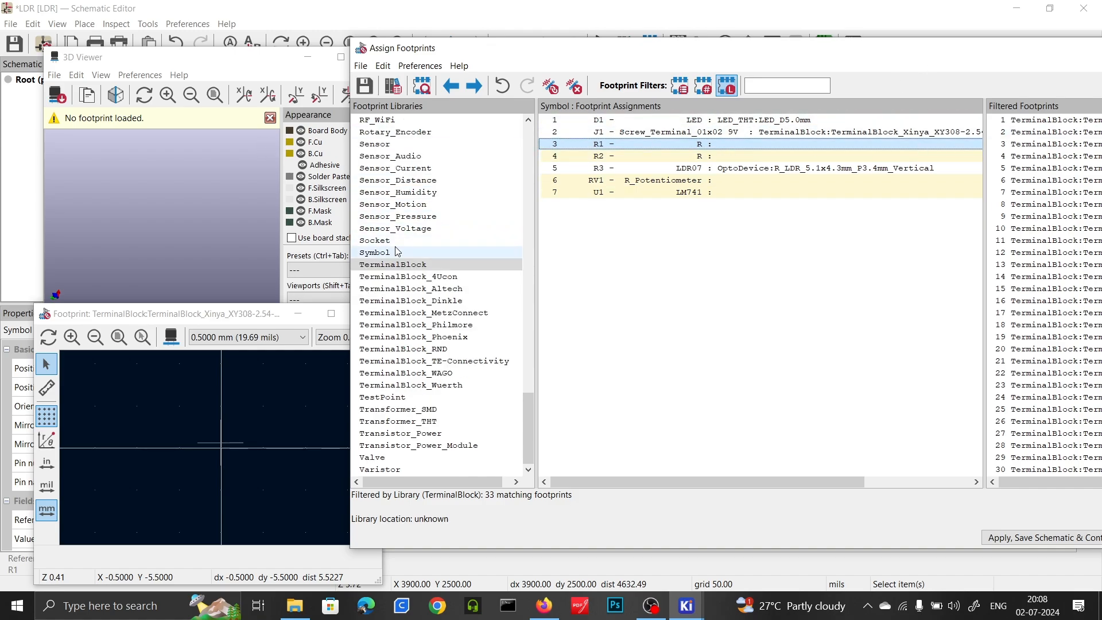
scroll(396, 252, up, 7)
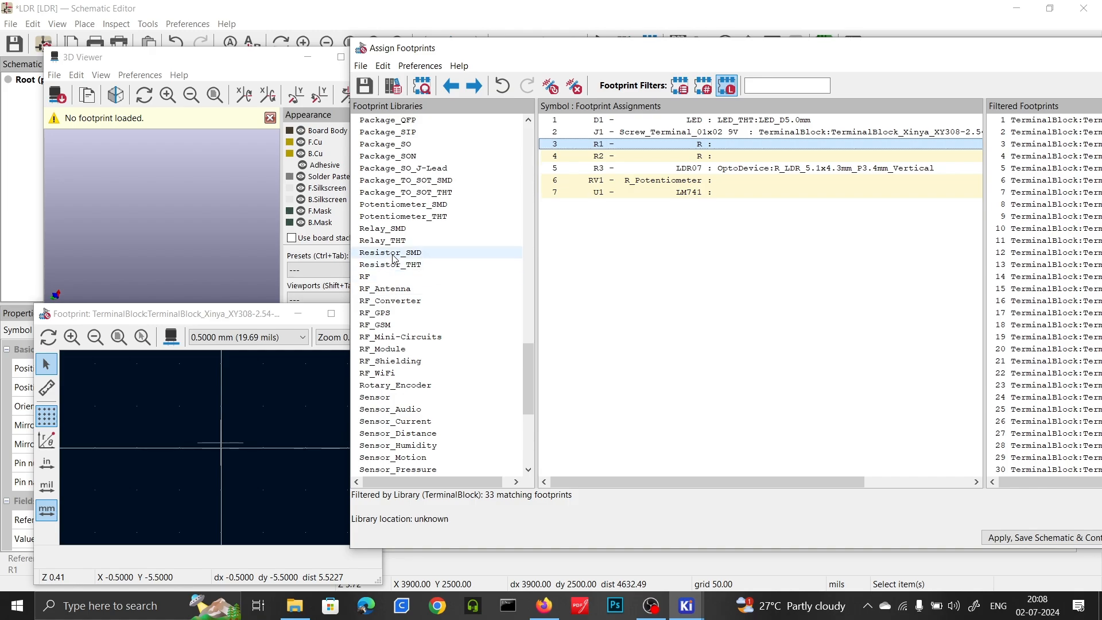
click(396, 265)
click(1033, 121)
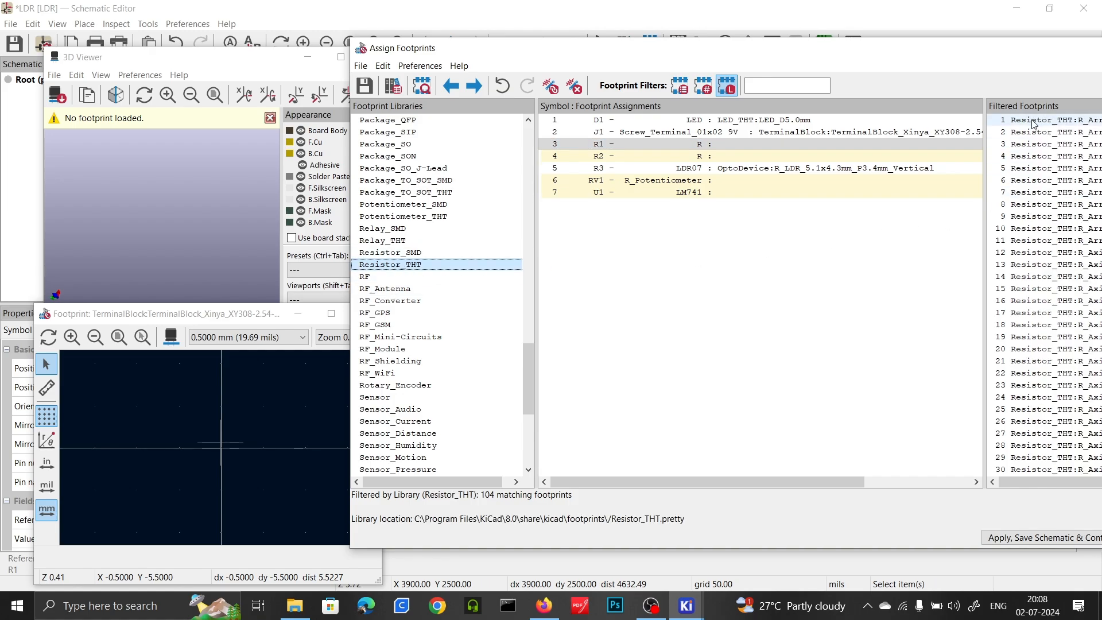
Step: Preview the through-hole resistor footprints and assign R_Axial_DIN0204_L3.6mm_D1.6mm_P7.62mm to both R1 and R2
key(Down)
key(Down)
key(Down)
key(Down)
key(Down)
key(Down)
key(Down)
key(Down)
key(Down)
key(Down)
key(Down)
key(Down)
key(Down)
key(Down)
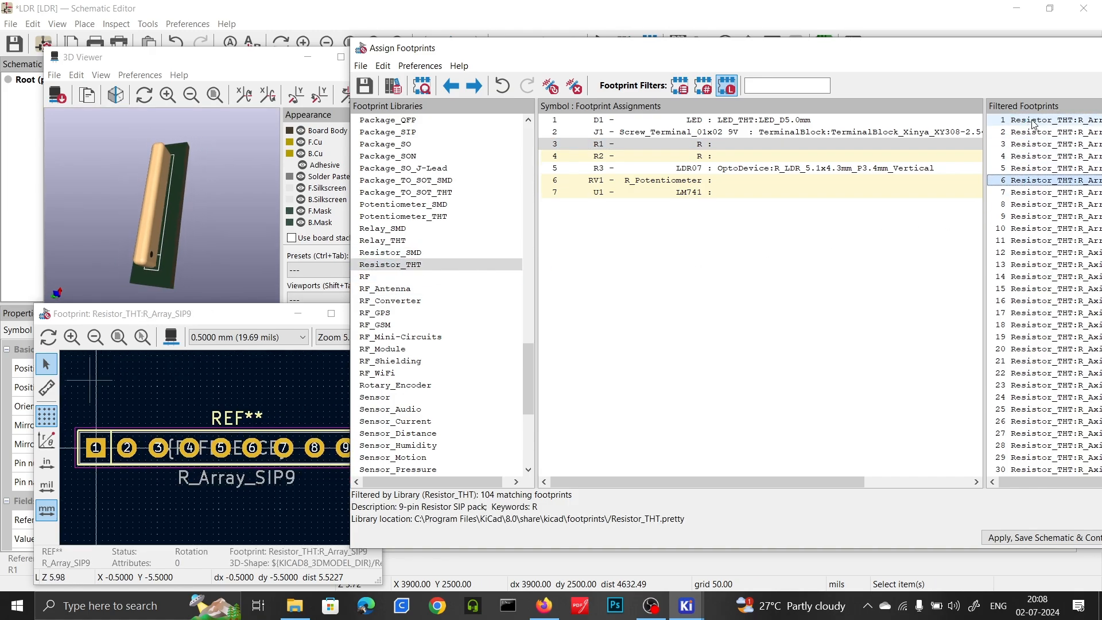
key(Down)
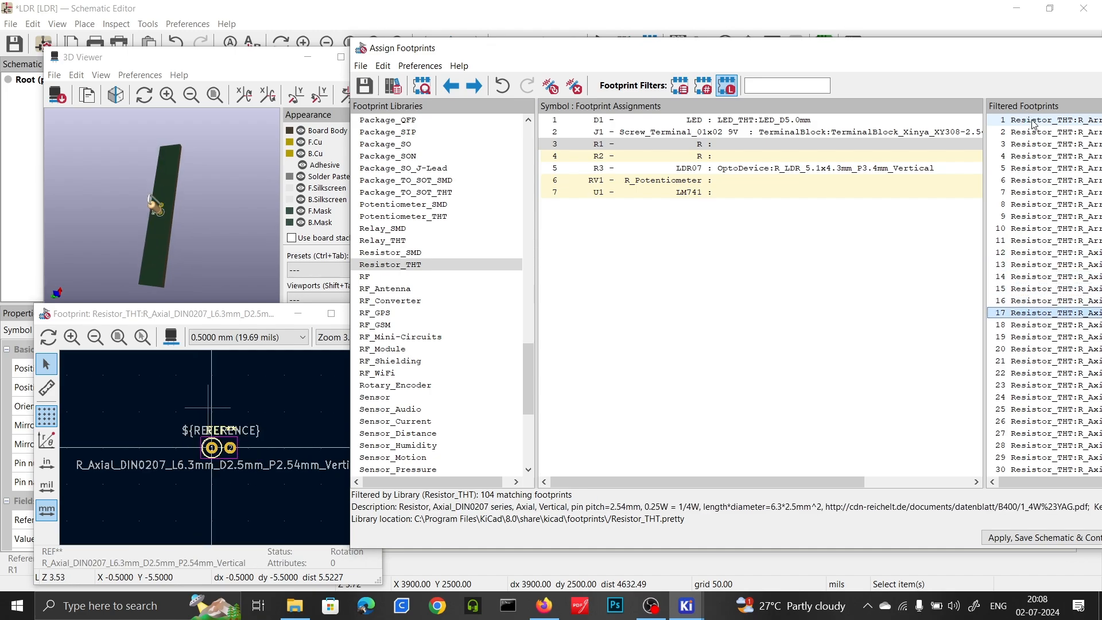
double_click(1026, 304)
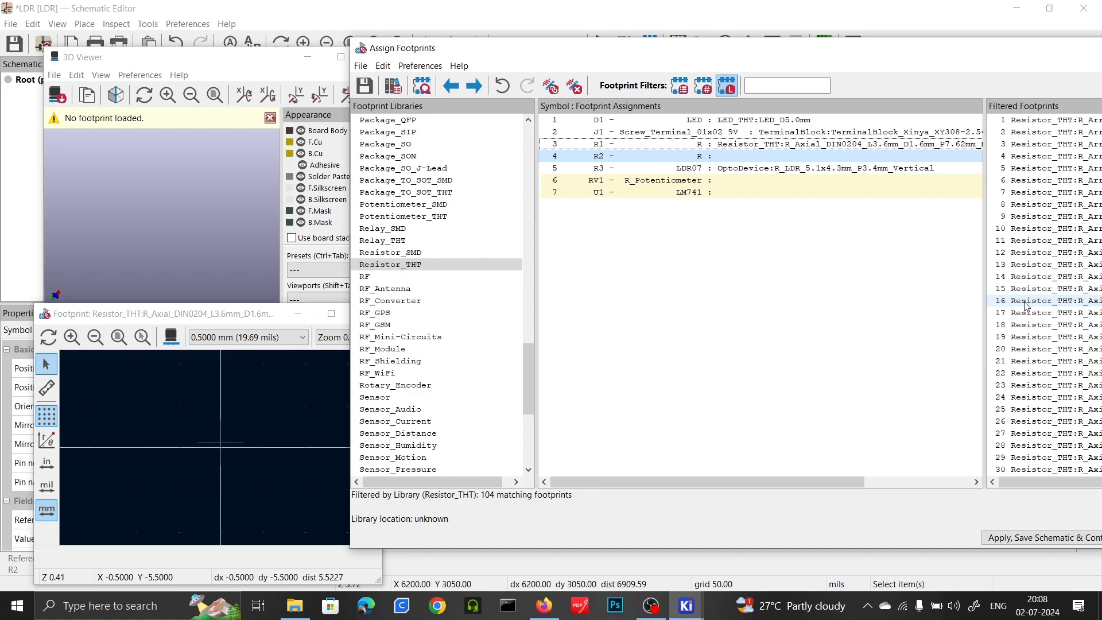
double_click(1027, 305)
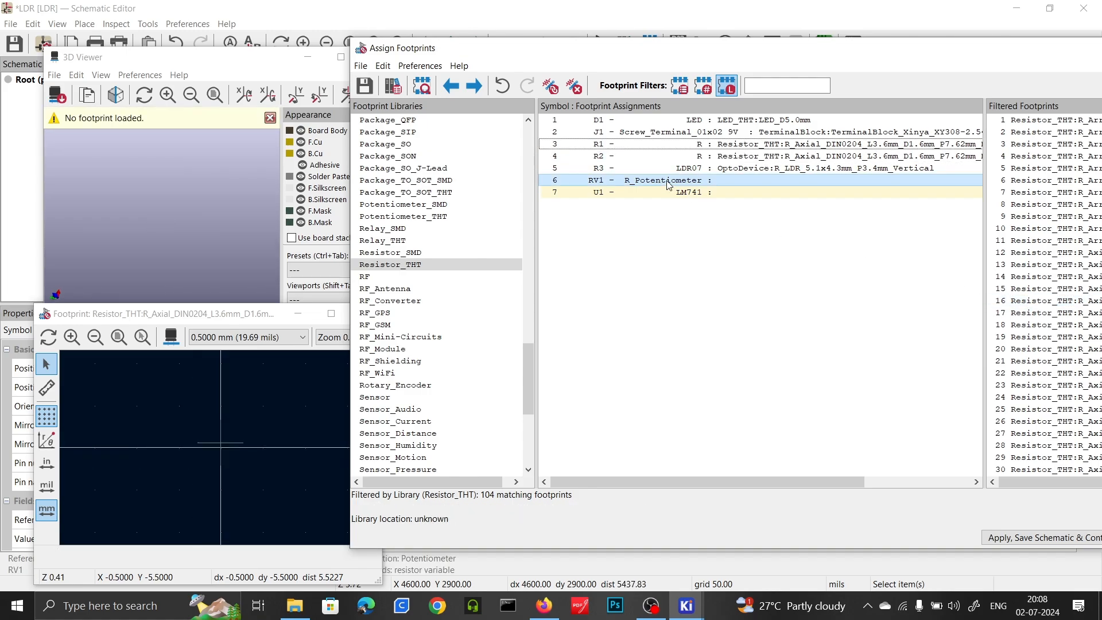
Step: List the Potentiometer_THT library for RV1 and preview its footprints one by one as far as Potentiometer_Bourns_3296W_Vertical
click(708, 182)
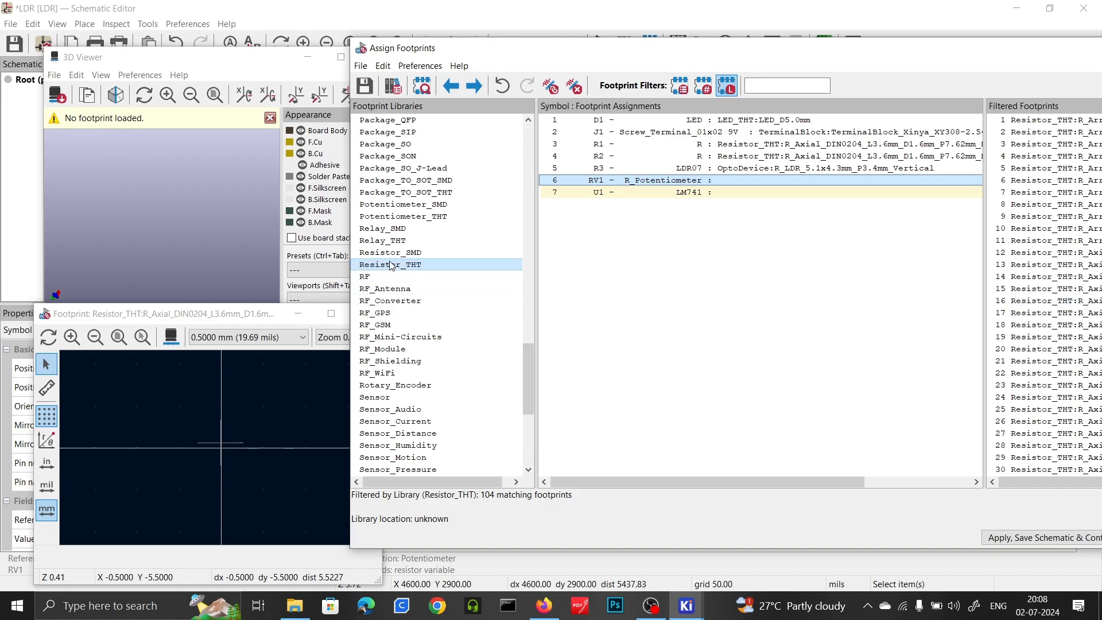
click(396, 216)
click(1014, 120)
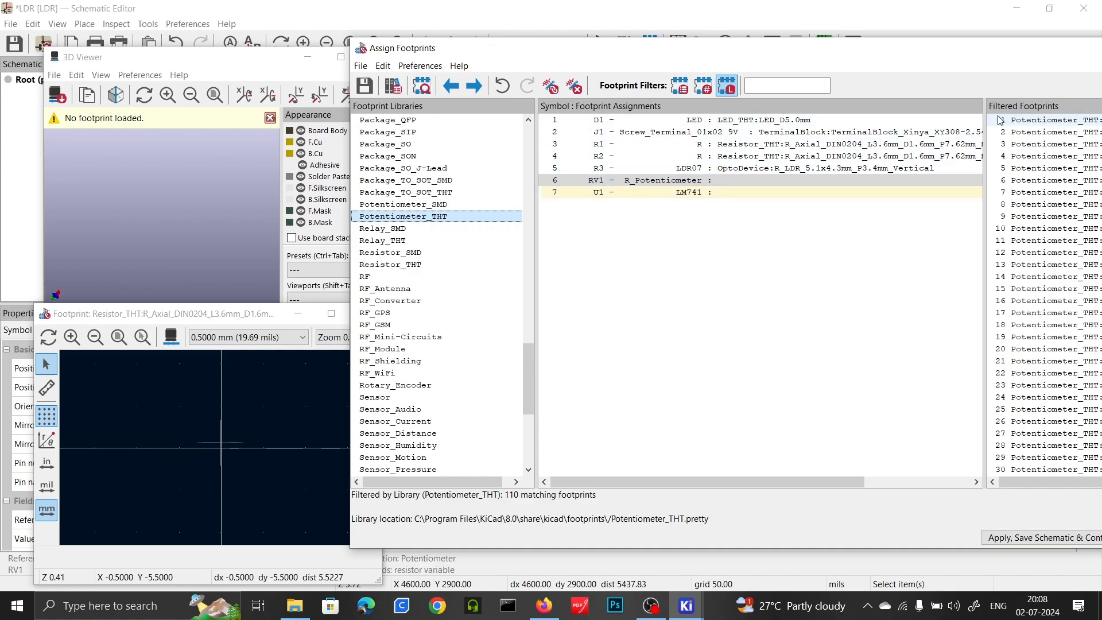
key(Down)
key(Down)
key(Down)
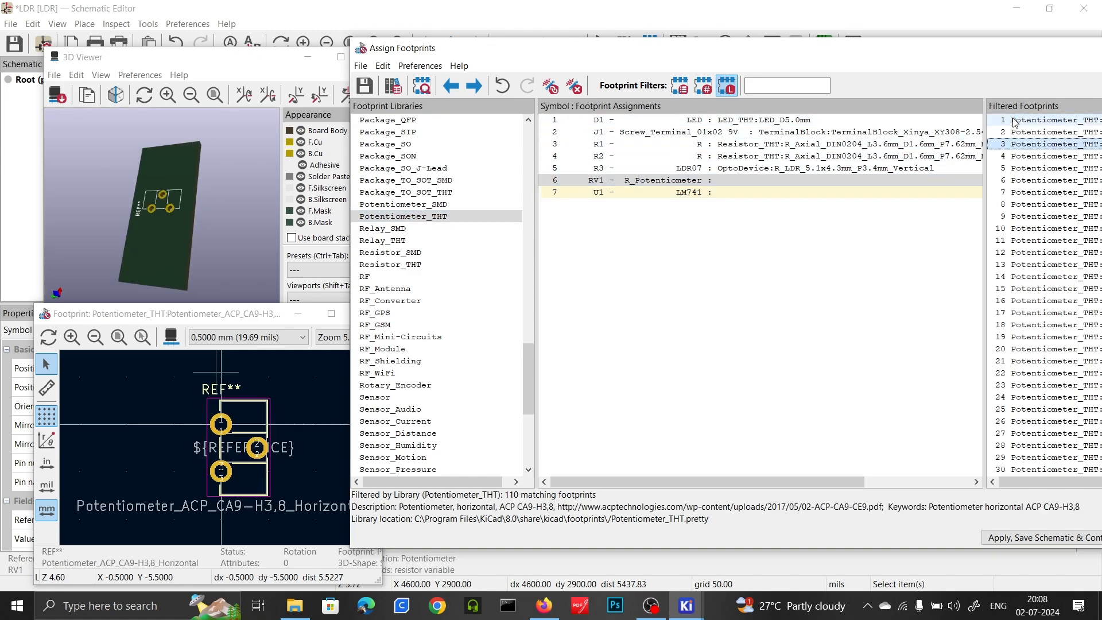
key(Down)
key(Down)
key(Down)
key(Down)
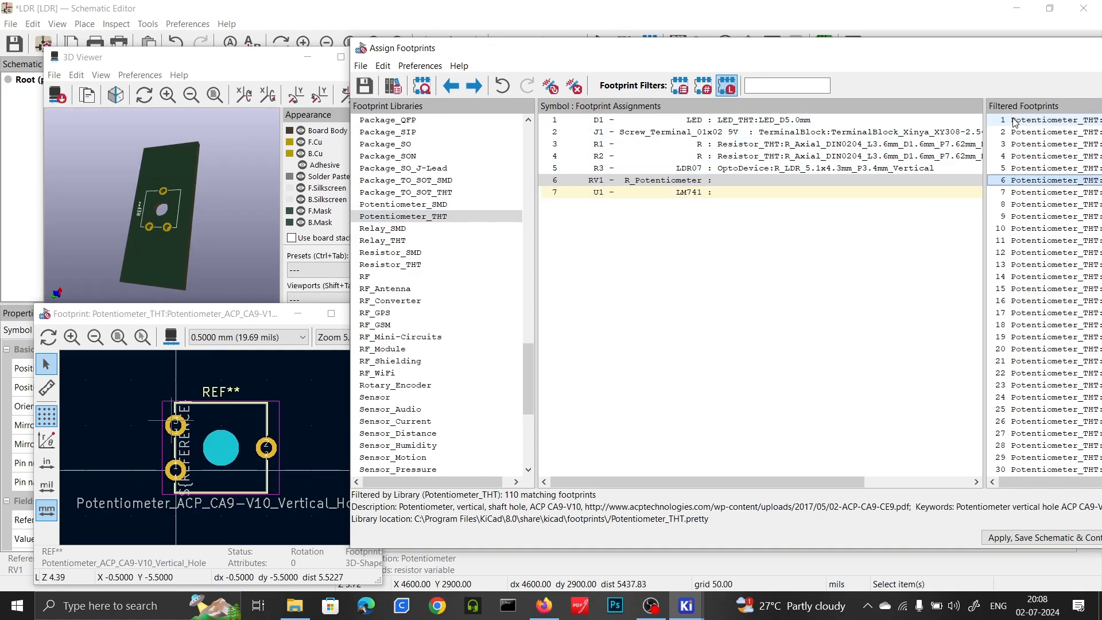
key(Down)
key(Down)
key(Down)
key(Down)
key(Down)
key(Down)
key(Down)
key(Down)
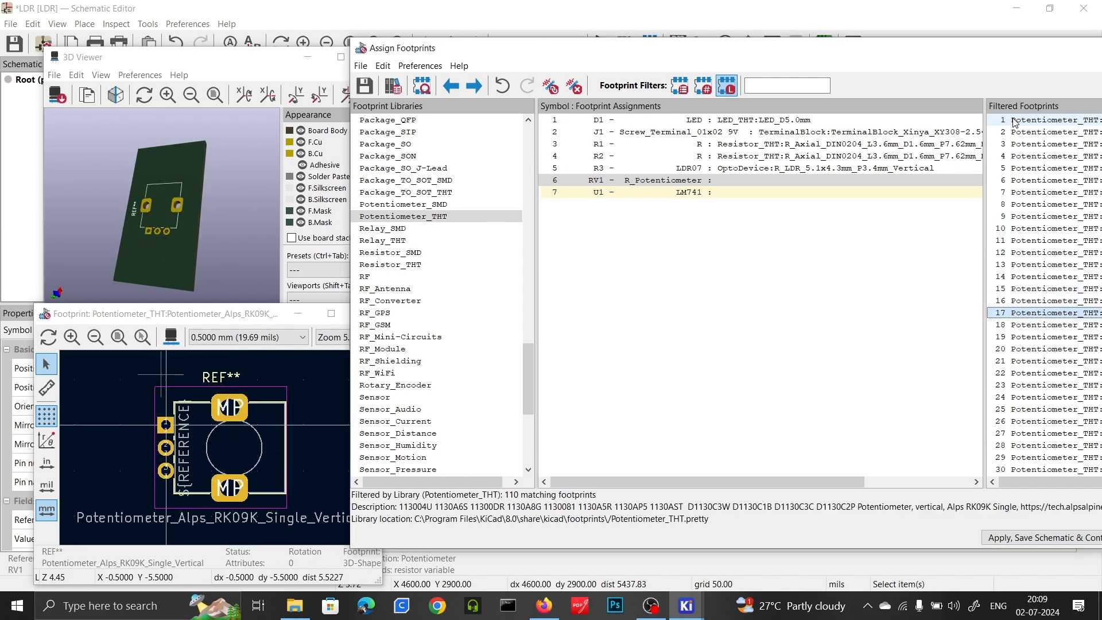
key(Down)
key(Down)
key(Down)
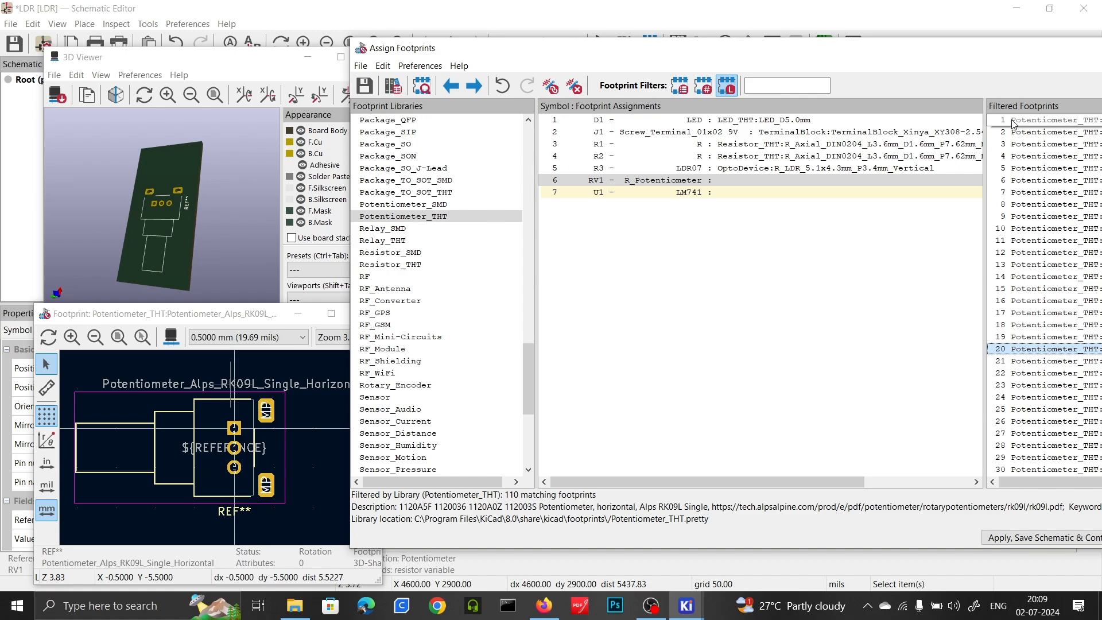
key(Down)
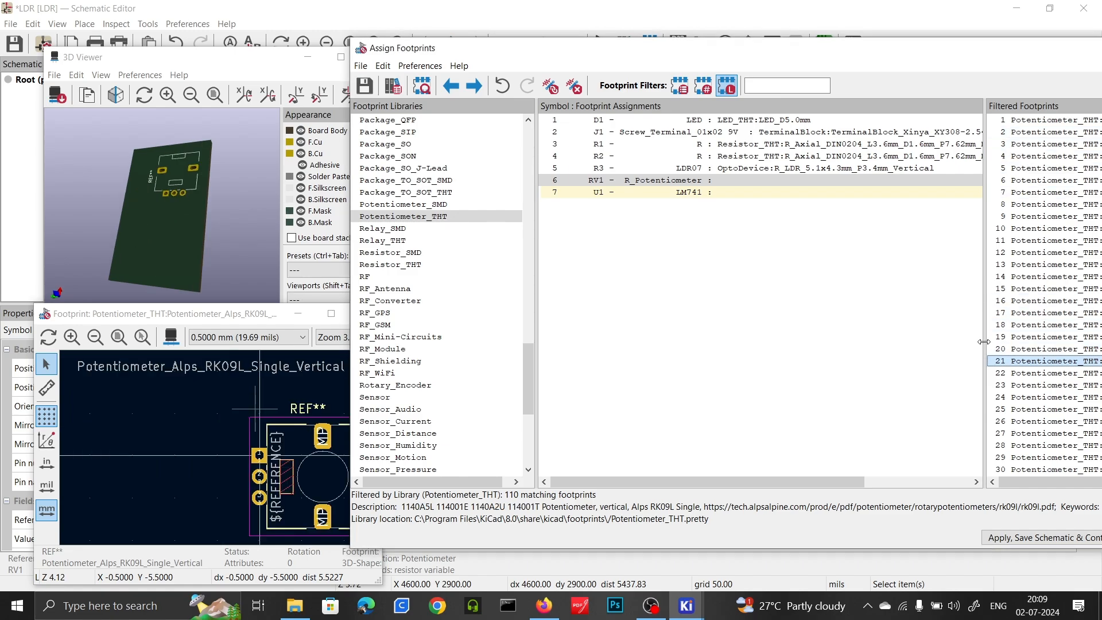
key(Down)
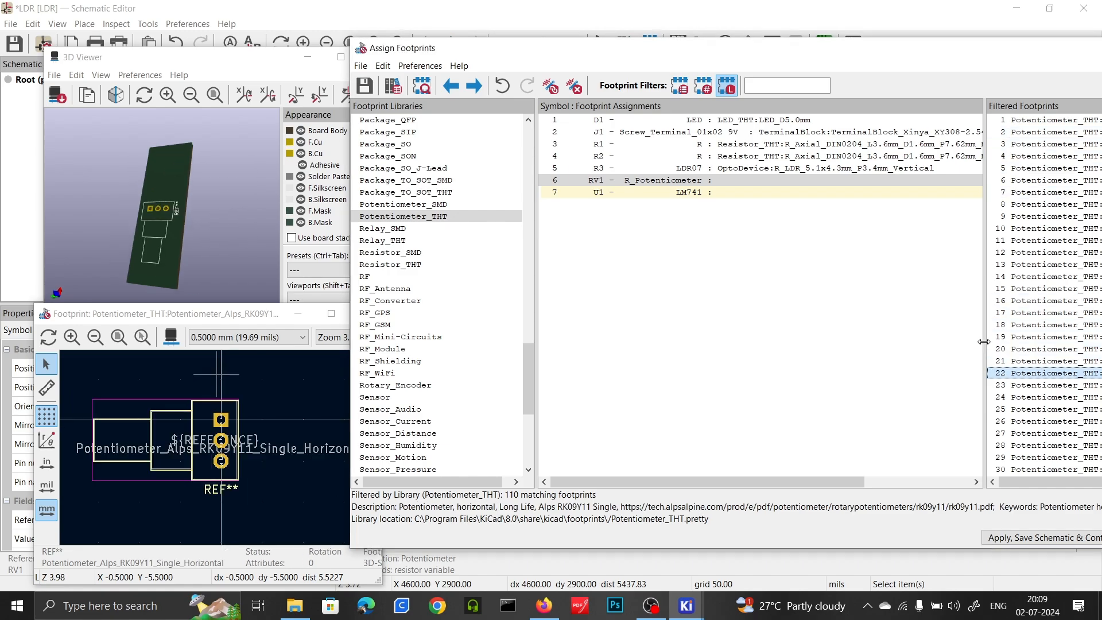
key(Down)
key(Down)
key(Down)
key(Down)
key(Down)
key(Down)
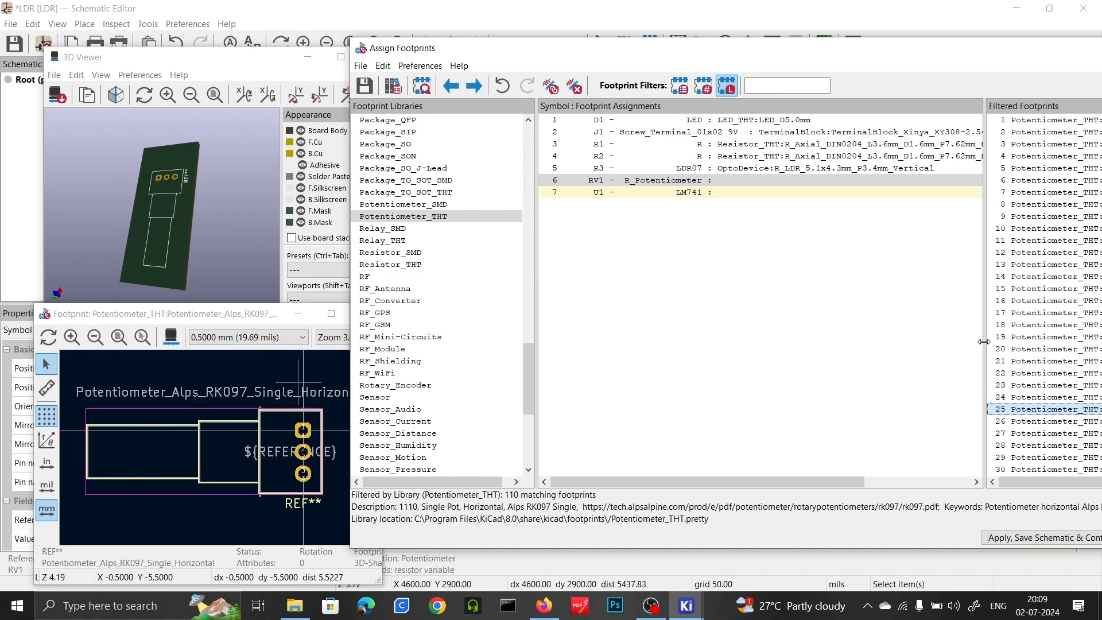
key(Down)
key(Down)
key(Down)
key(Down)
key(Down)
key(Down)
key(Down)
key(Down)
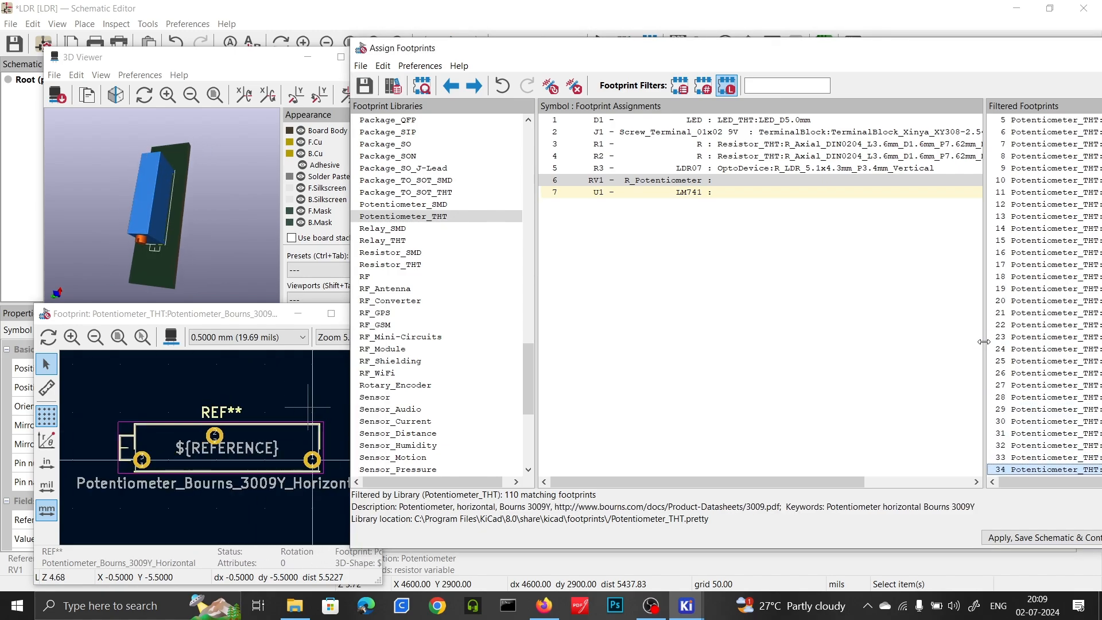
key(Down)
key(Down)
key(Down)
key(Down)
key(Down)
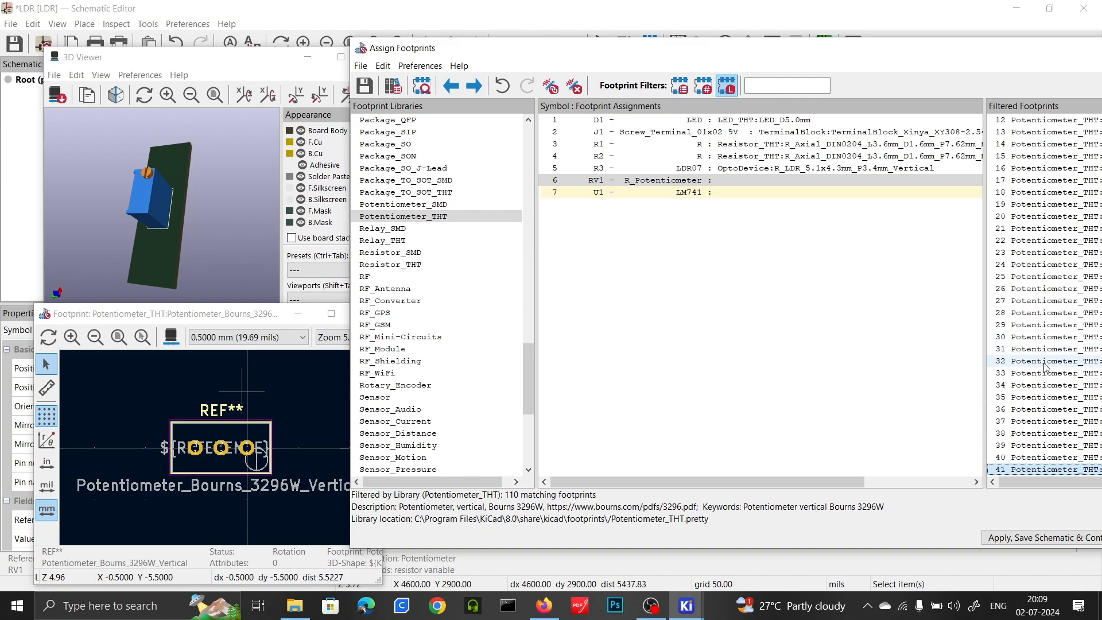
Step: Compare the Bourns 3296X horizontal footprint with the 3296W and assign Potentiometer_Bourns_3296W_Vertical to RV1
scroll(1026, 471, down, 3)
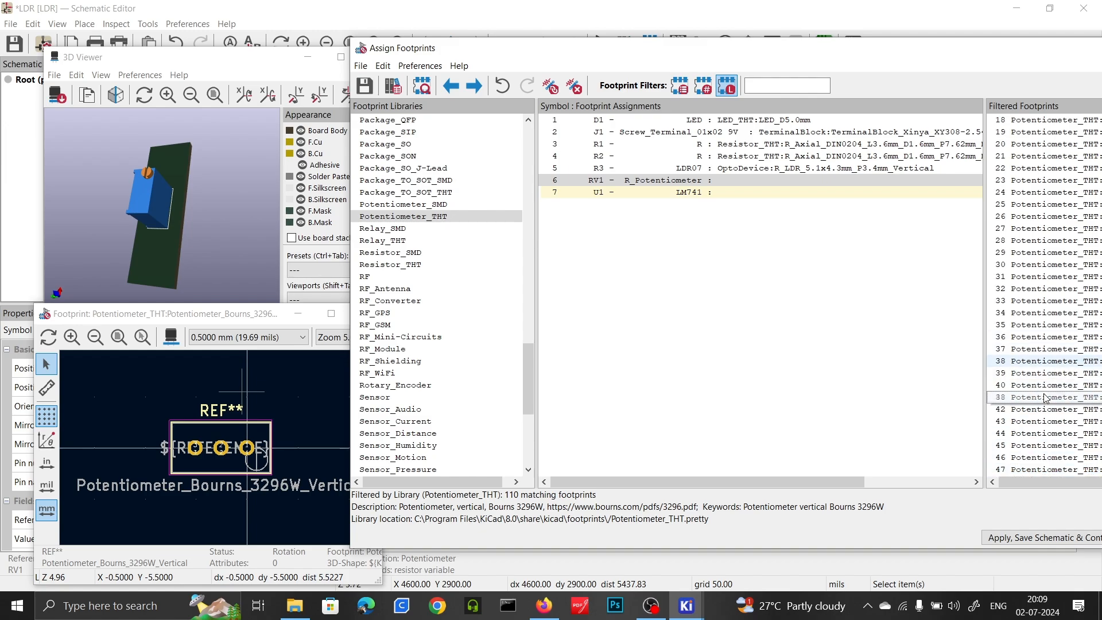
key(Down)
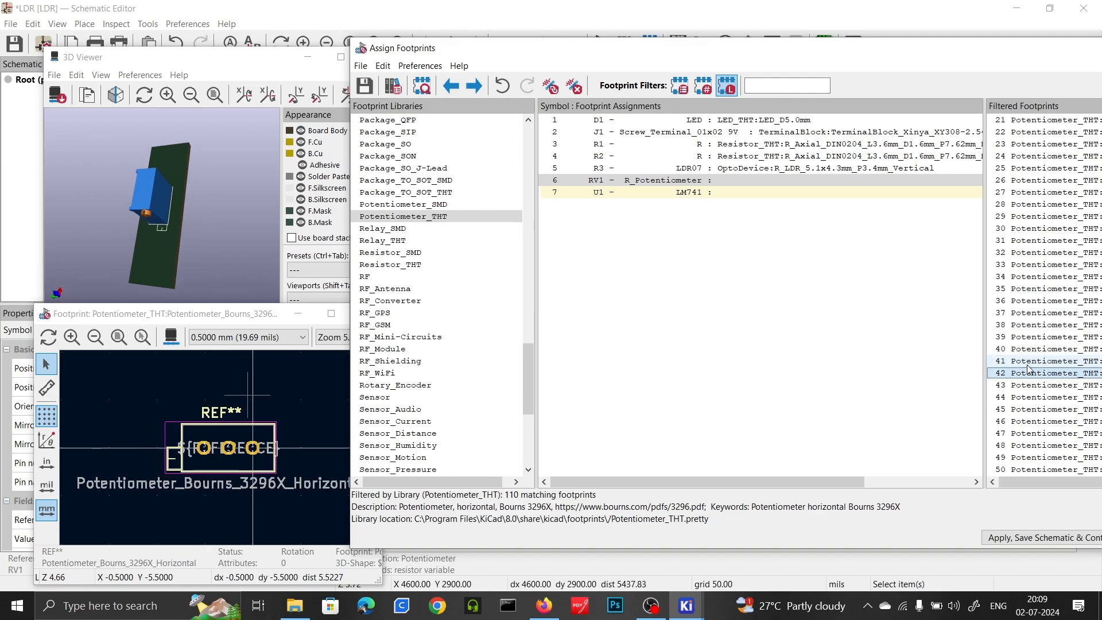
key(Up)
double_click(1029, 362)
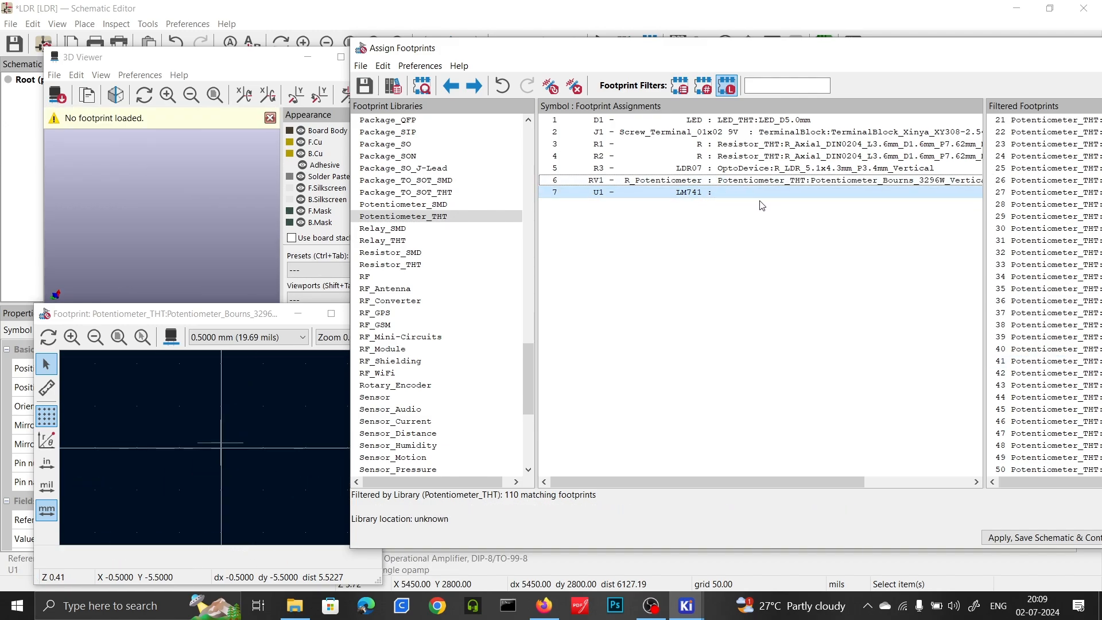
Step: Look through the footprint library list for a library suited to the LM741 op-amp U1
scroll(389, 232, down, 7)
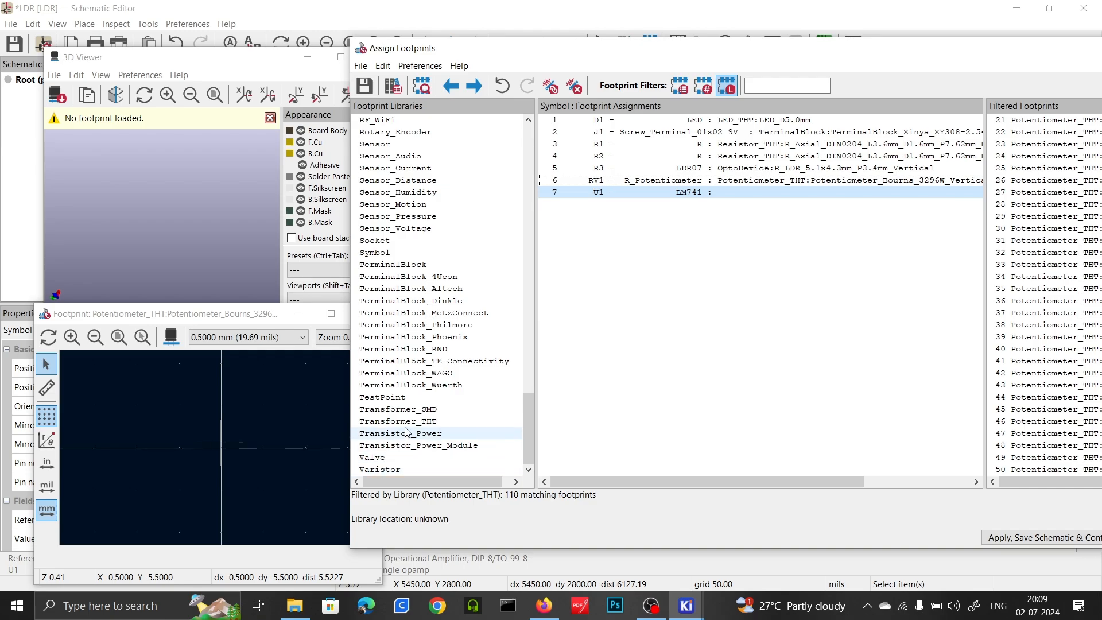
scroll(411, 430, up, 14)
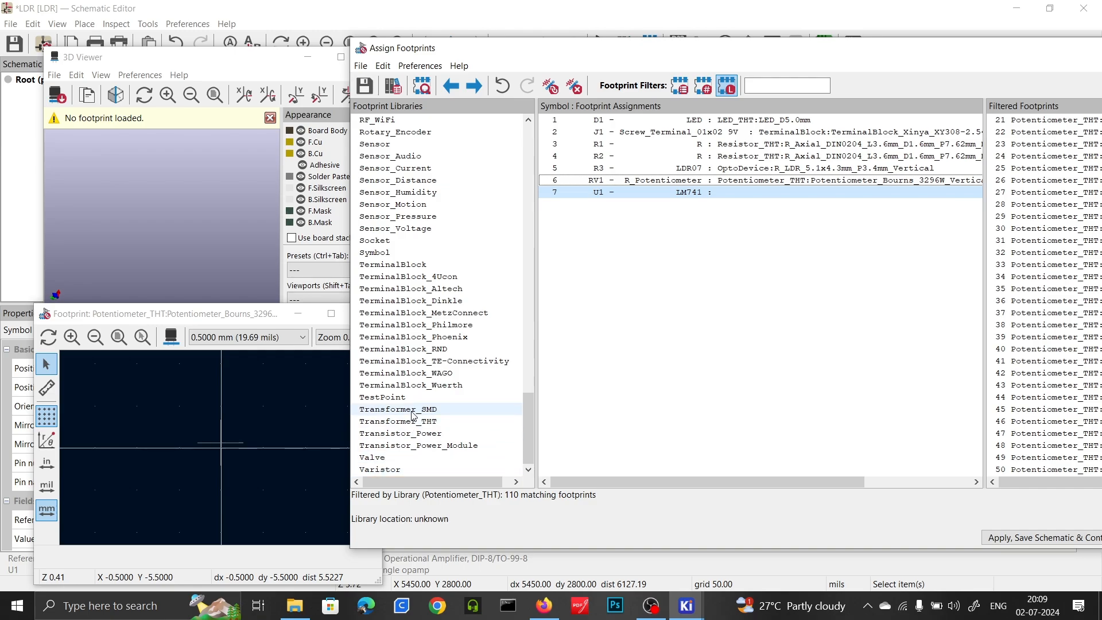
scroll(411, 402, up, 15)
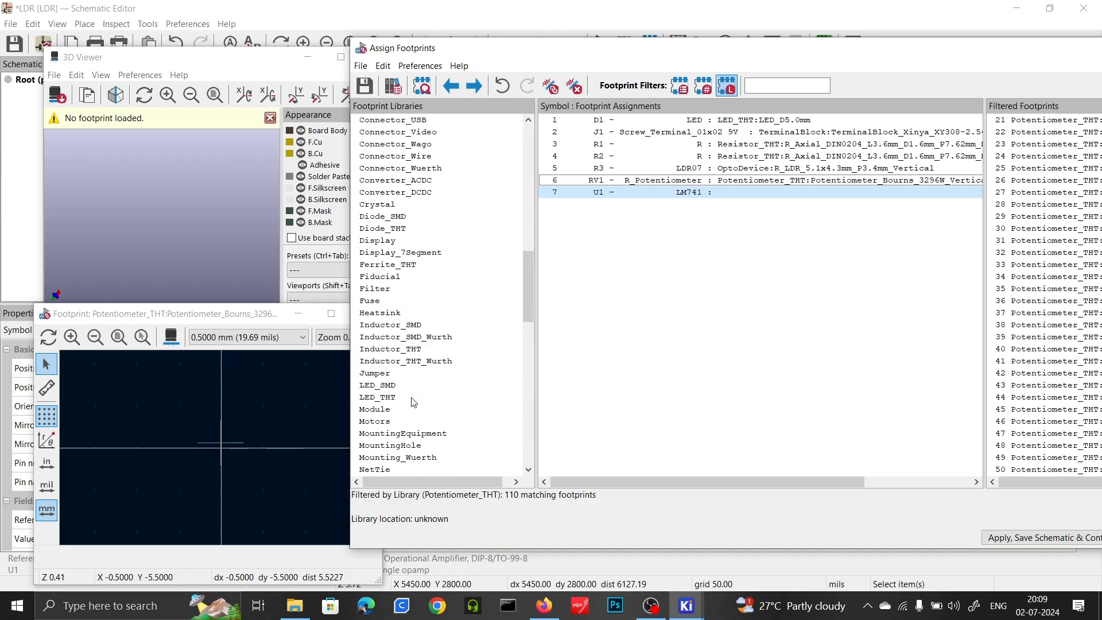
scroll(411, 402, up, 4)
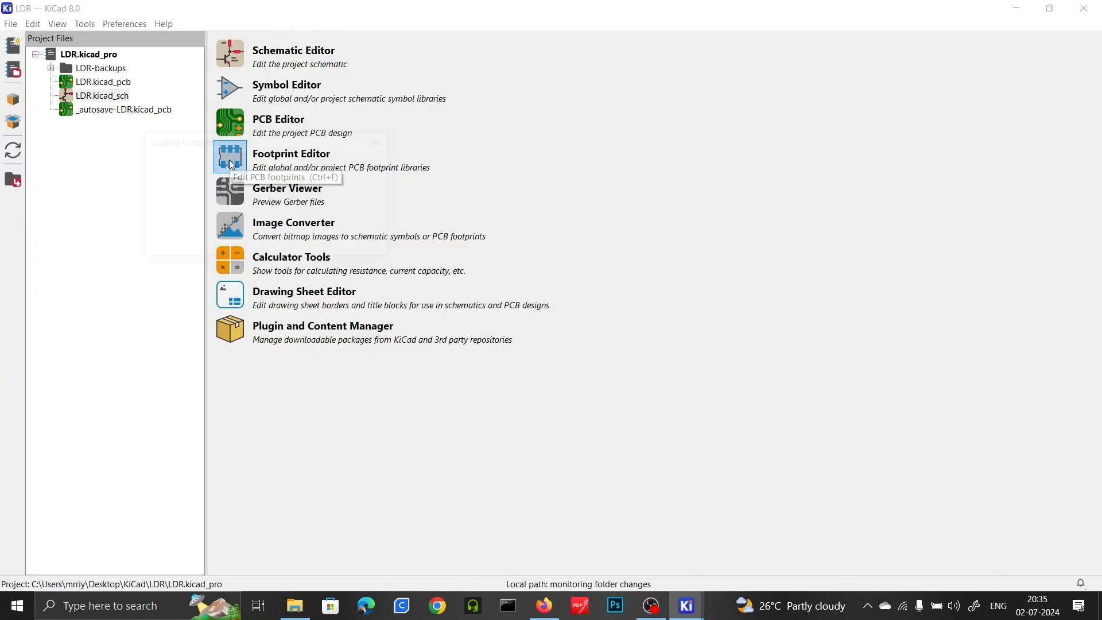
Step: Open the Footprint Editor, then switch to Firefox and search the web for "lm741 kicad footprint"
click(229, 159)
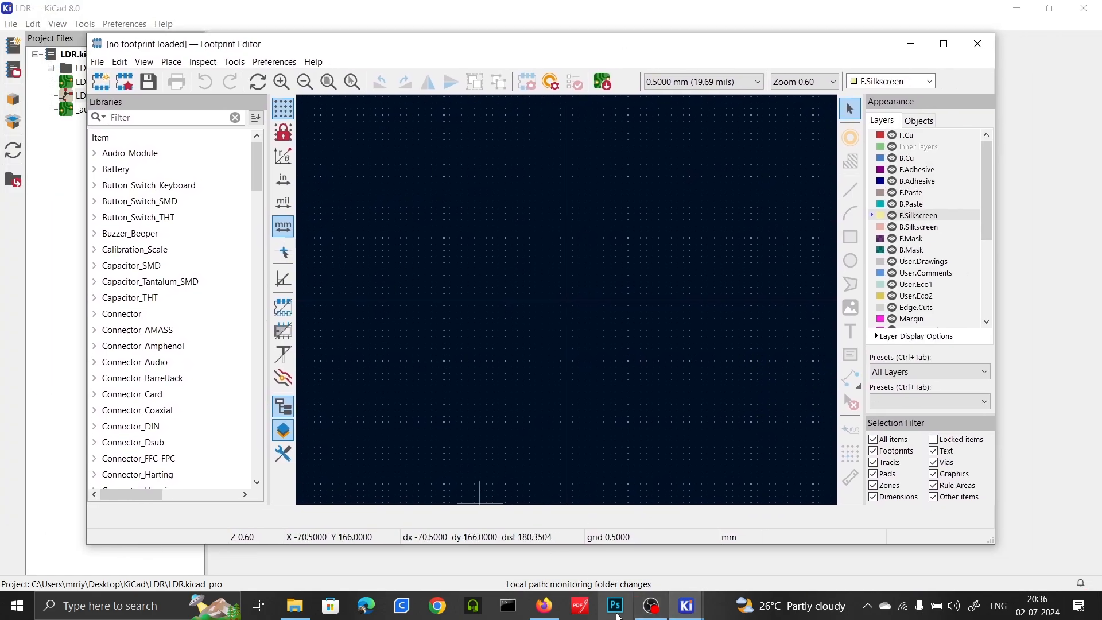
click(544, 605)
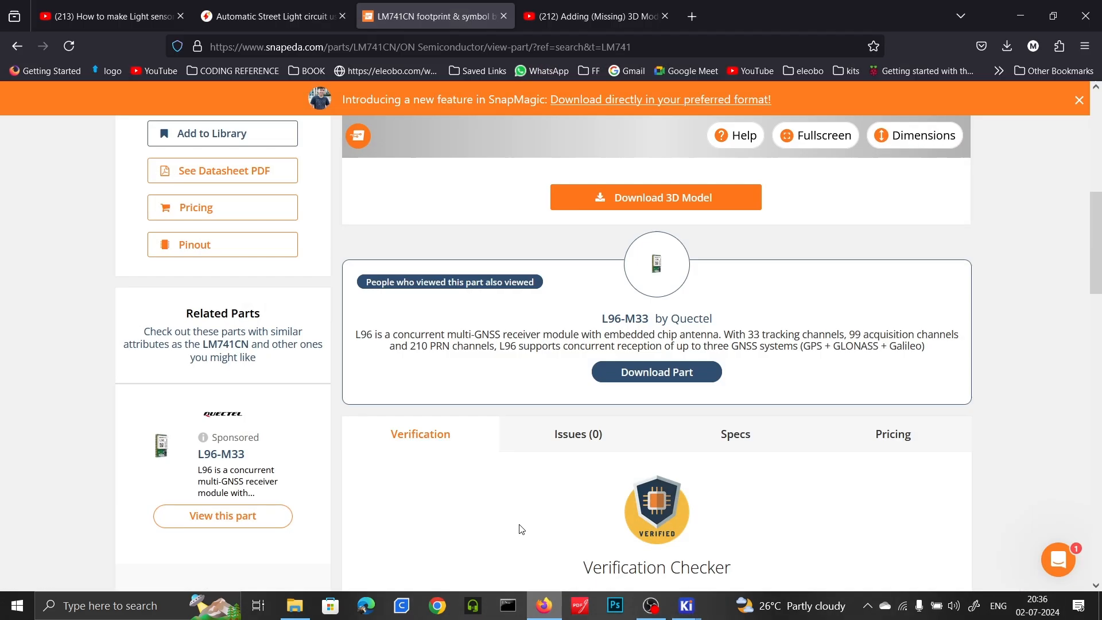
key(ctrl+l)
text(lm741 kicad foot)
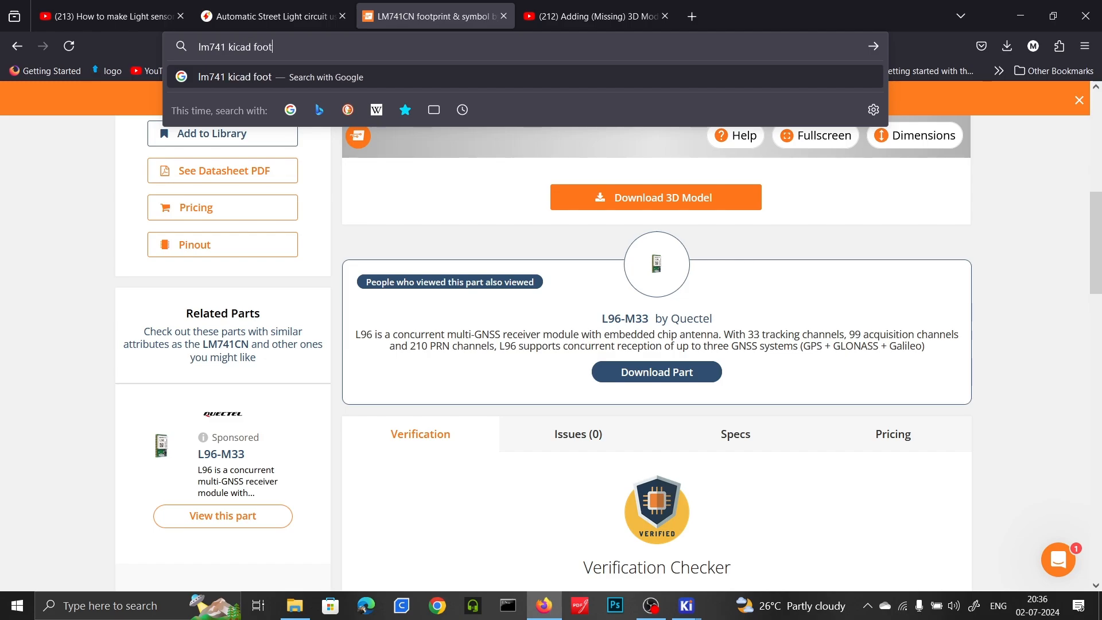
text(print)
key(Return)
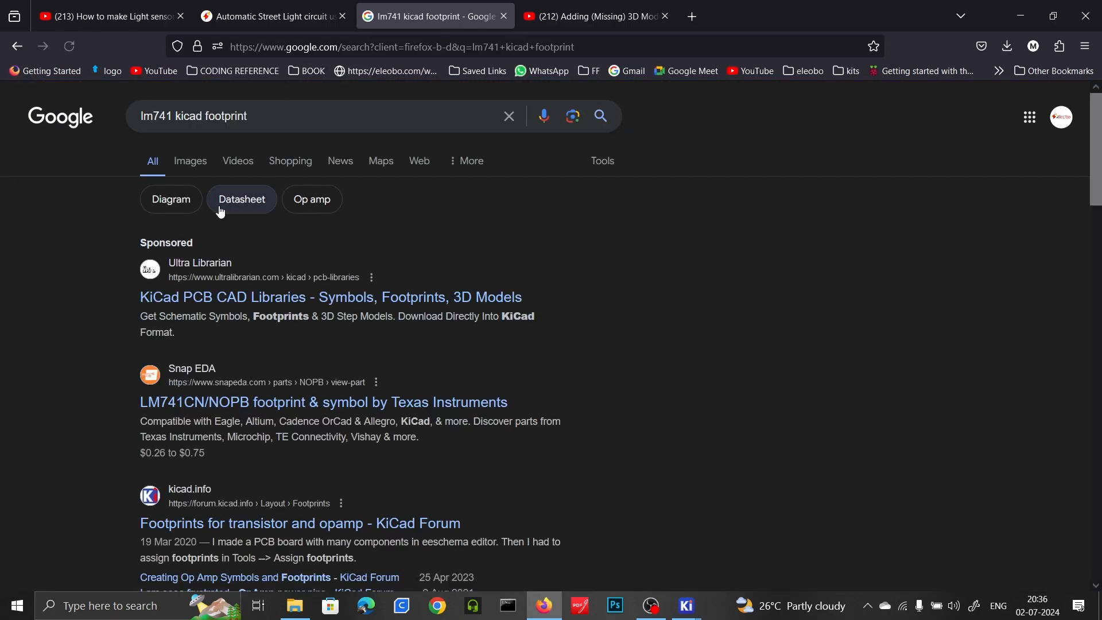
Step: Open the SnapEDA page for Texas Instruments' LM741CN/NOPB and download its symbol and footprint in KiCad V6 & Later format
click(223, 407)
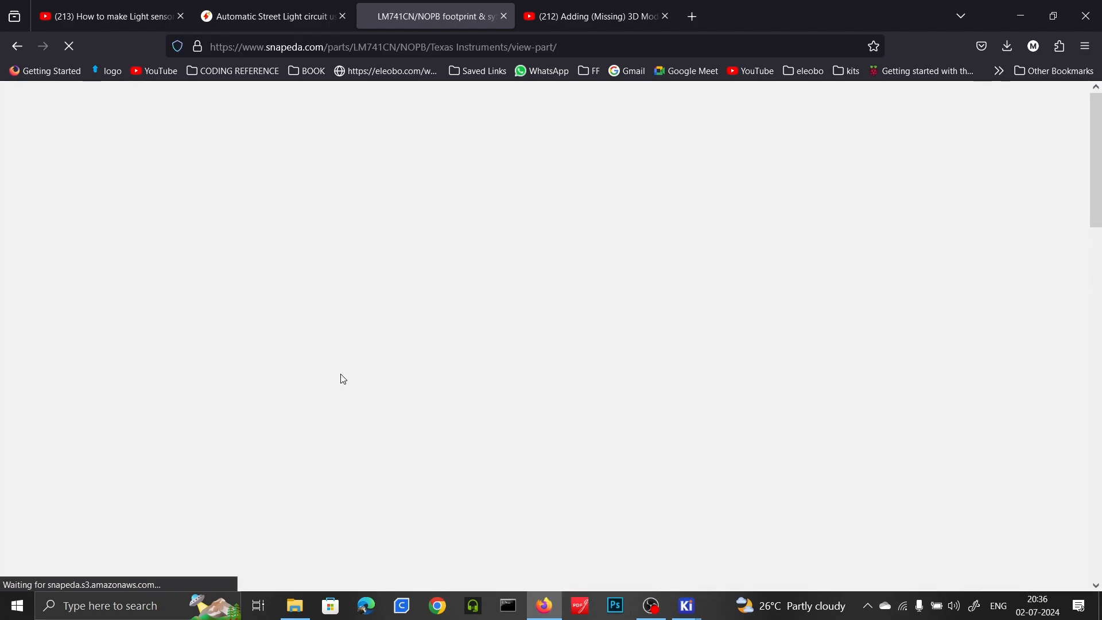
scroll(744, 324, down, 3)
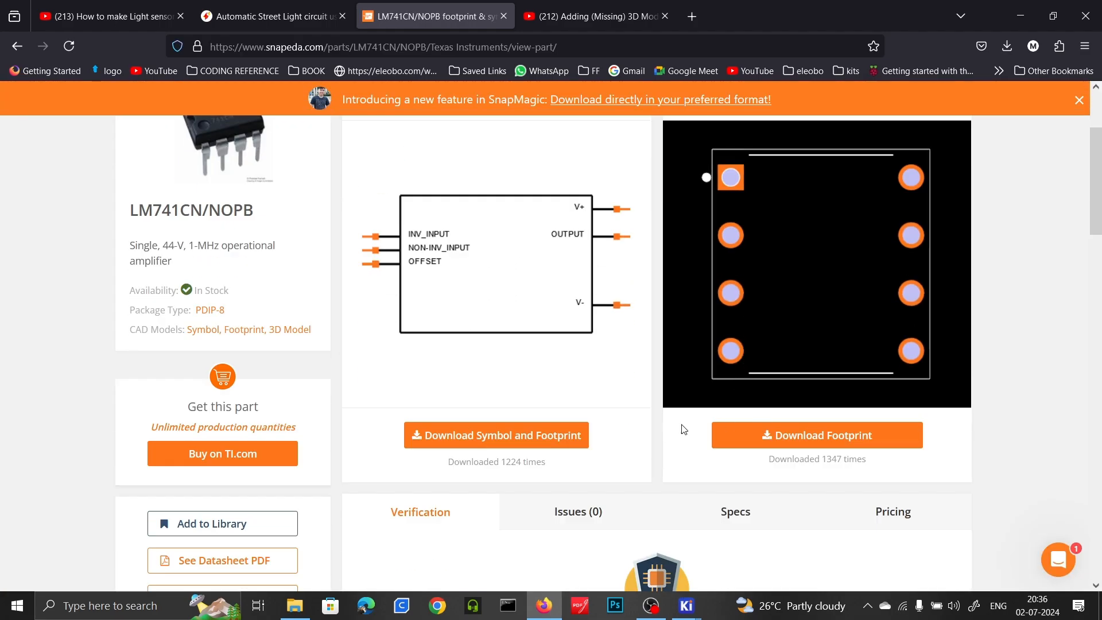
click(493, 436)
scroll(535, 333, down, 5)
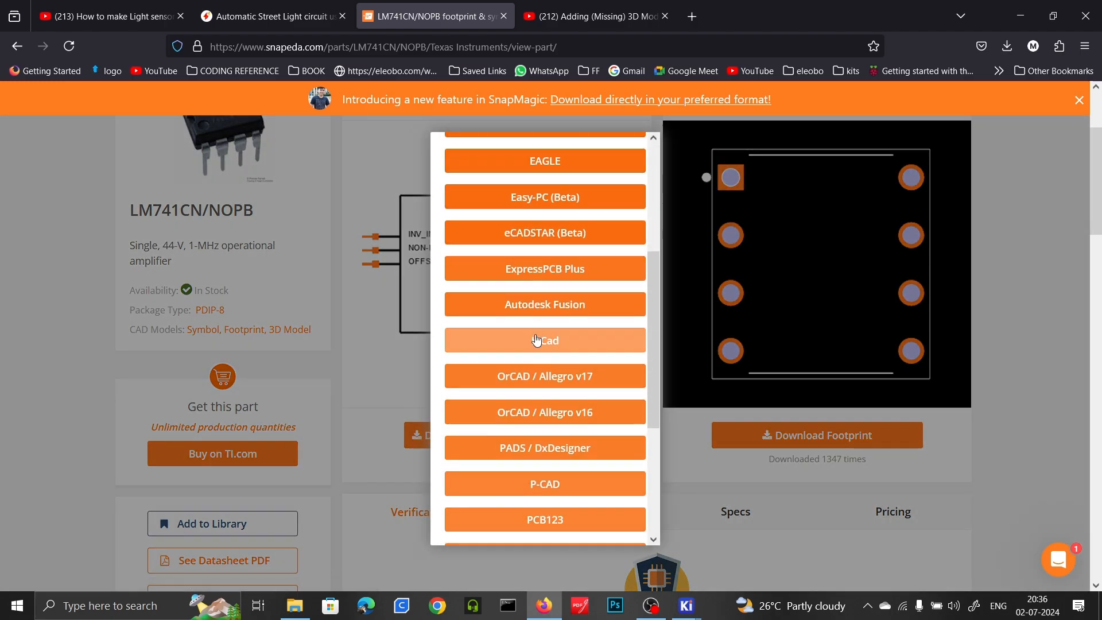
click(560, 193)
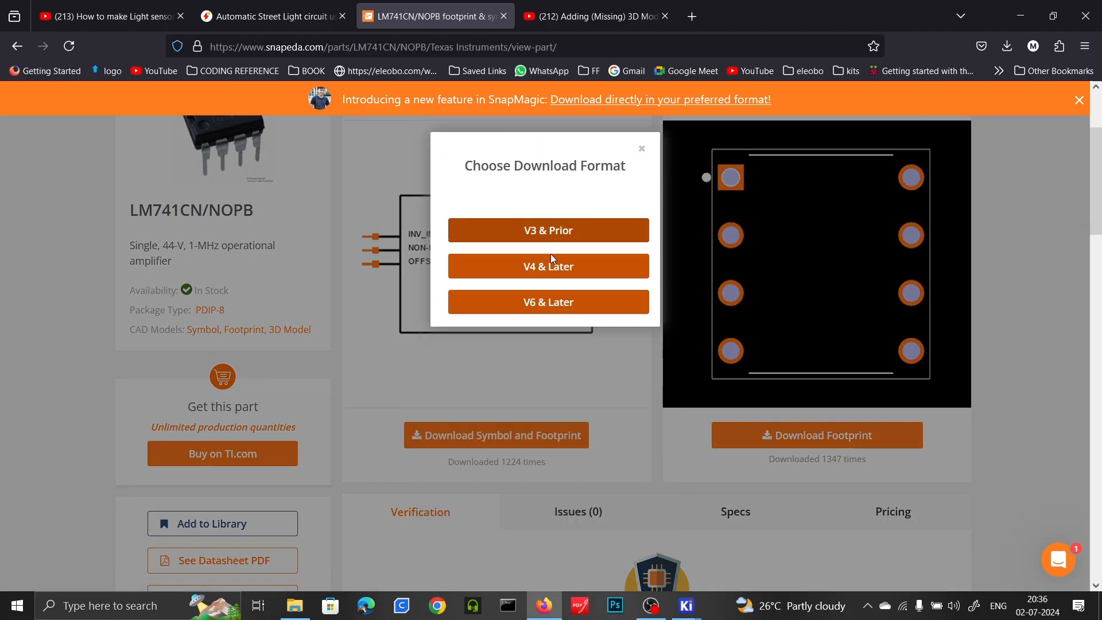
click(559, 304)
click(999, 85)
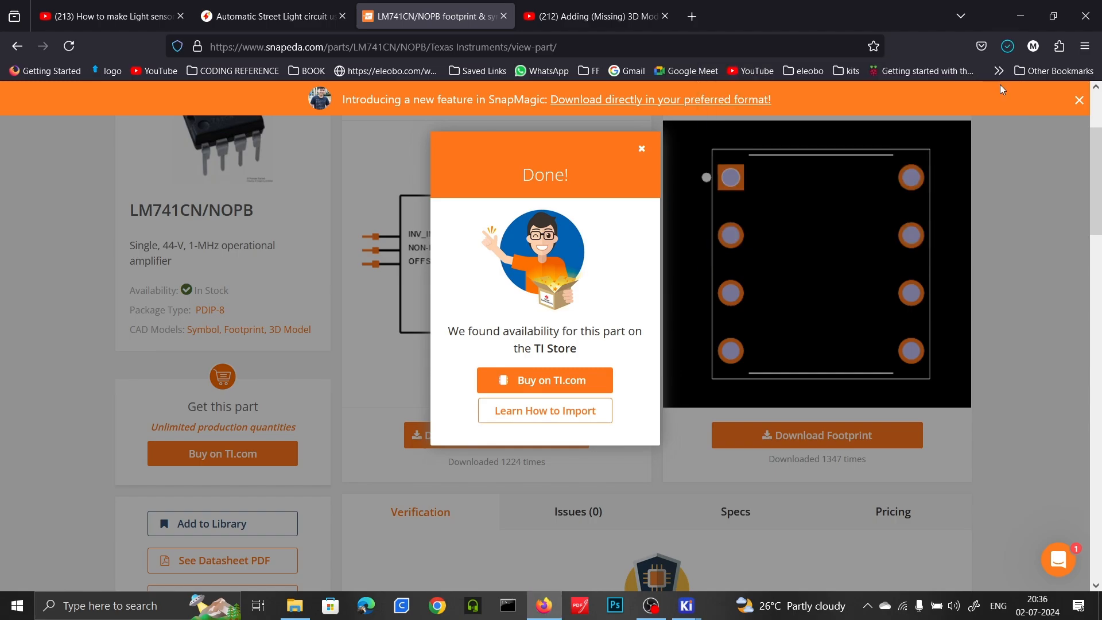
Step: Move the downloaded LM741CN_NOPB archive from Downloads into the desktop KiCad folder and extract its contents there
right_click(439, 266)
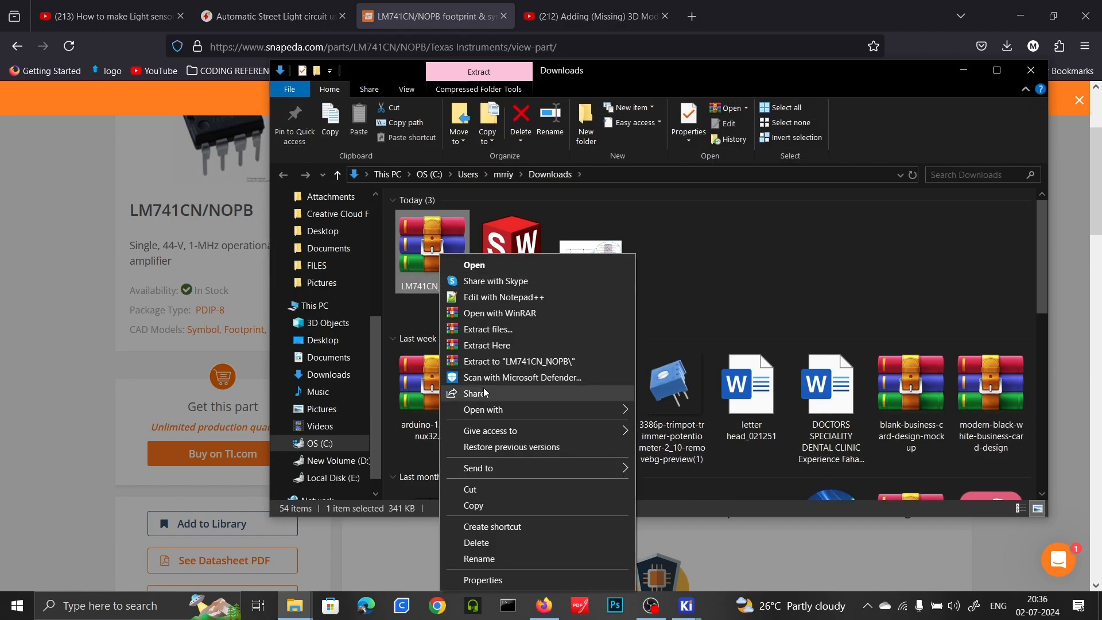
click(478, 490)
click(964, 73)
click(1018, 19)
click(917, 43)
click(1016, 9)
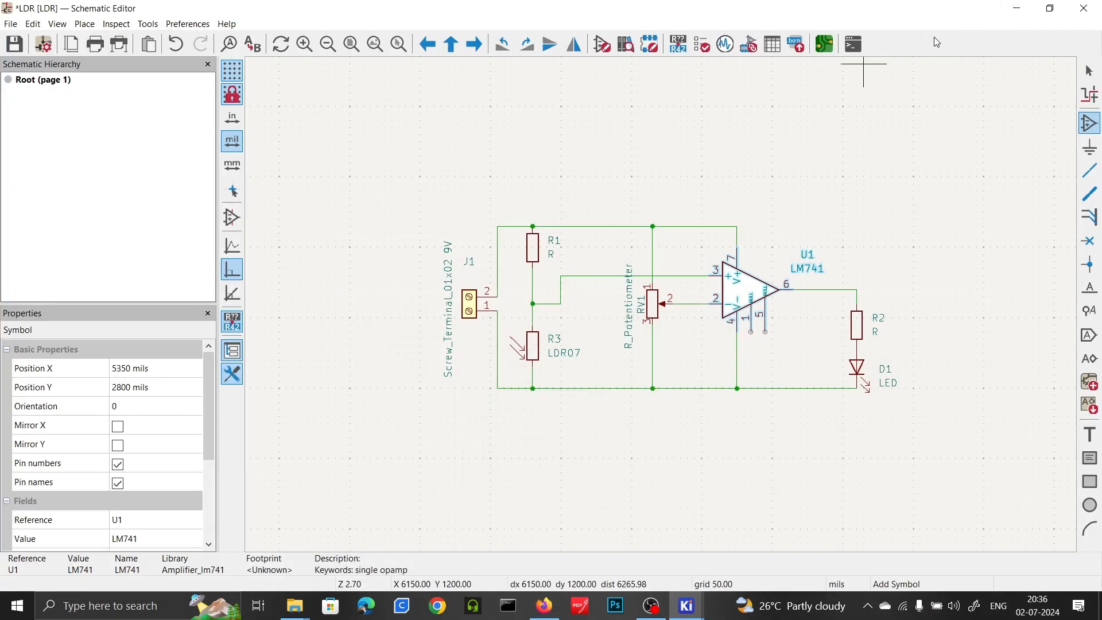
click(1016, 9)
click(945, 52)
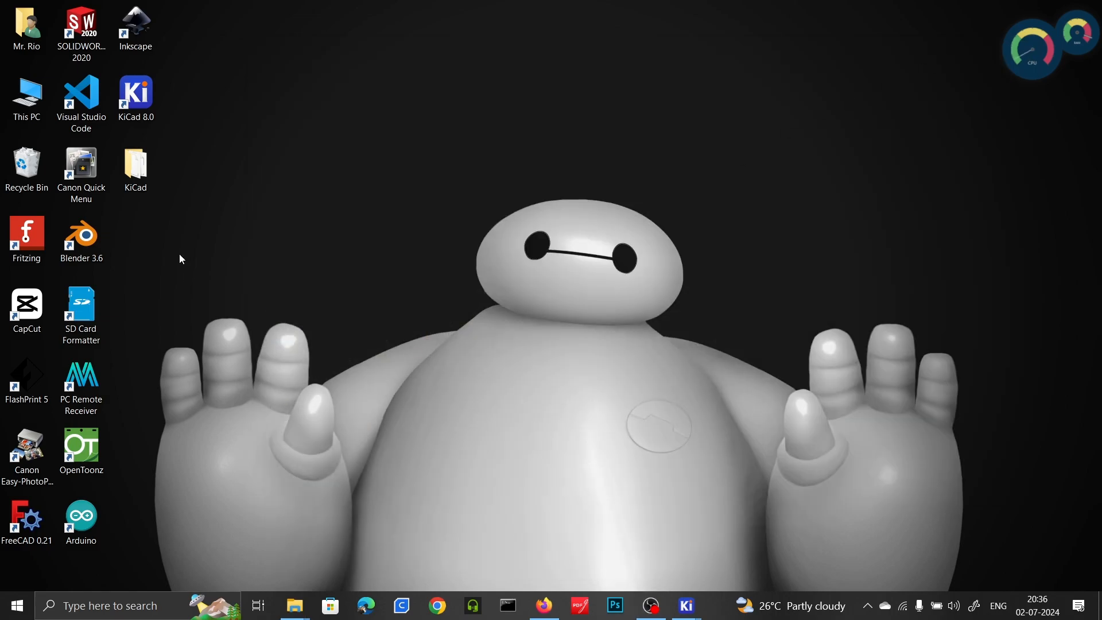
double_click(136, 169)
right_click(553, 342)
click(574, 442)
right_click(452, 284)
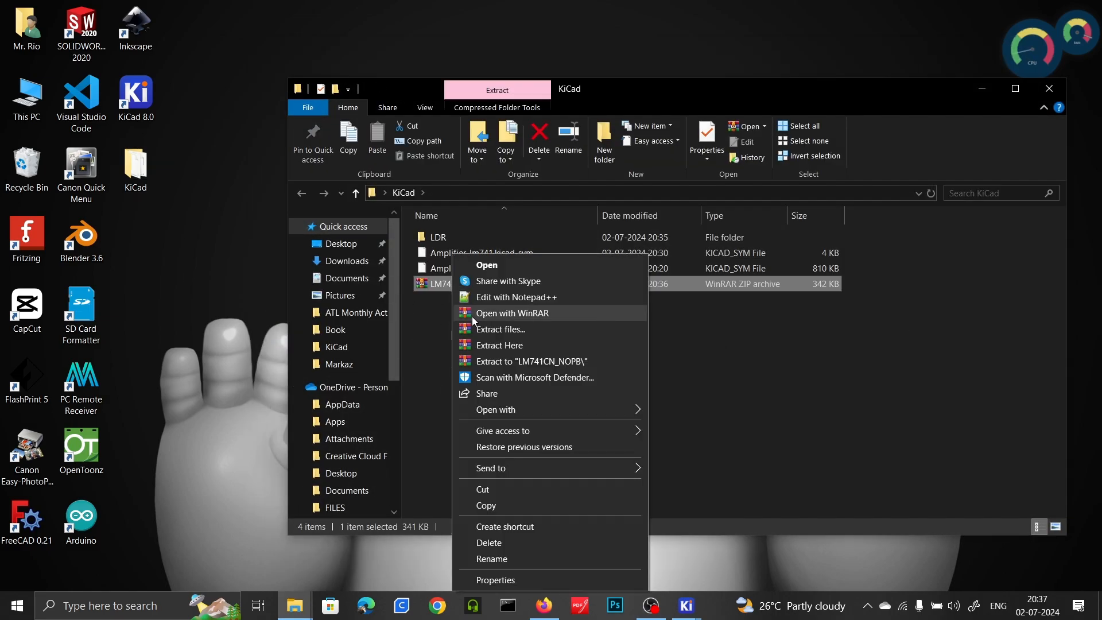
click(481, 345)
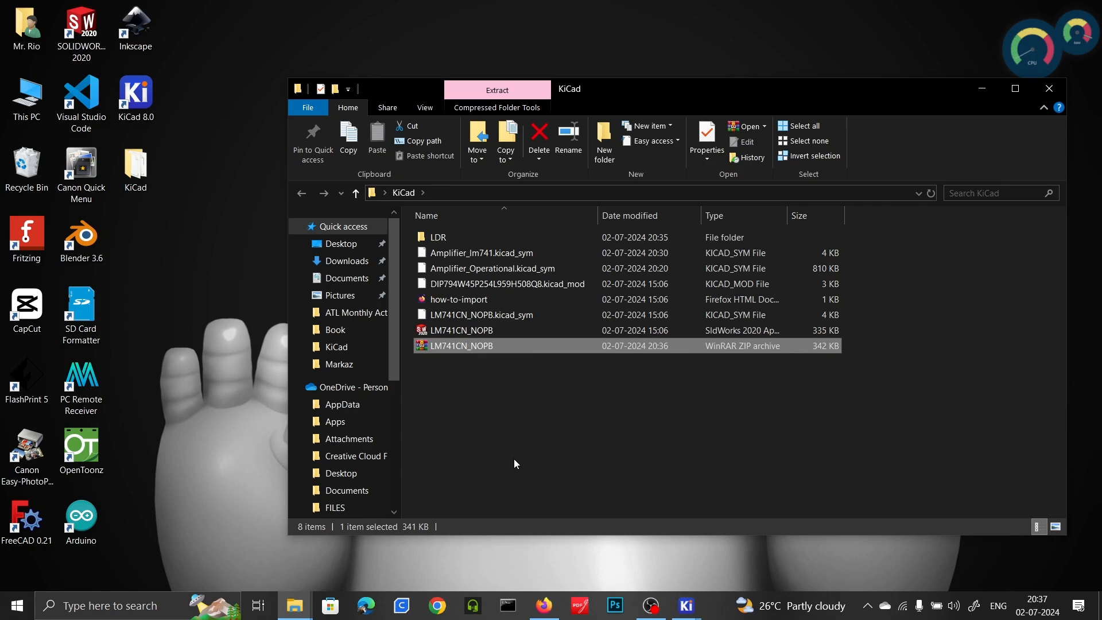
mouse_move(686, 611)
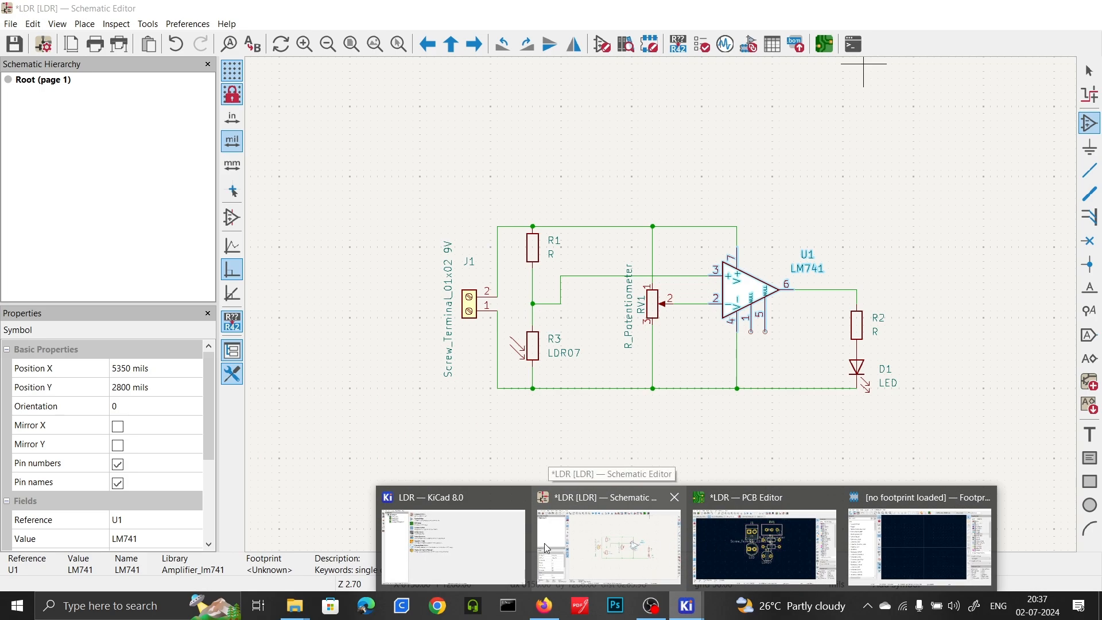
click(479, 546)
click(923, 554)
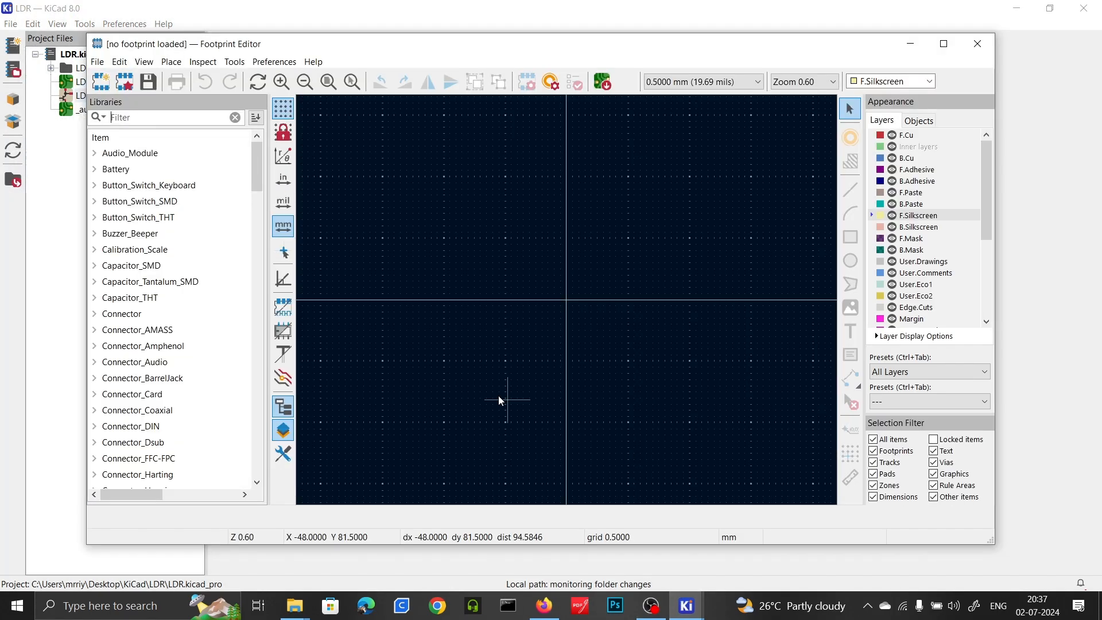
click(98, 61)
click(117, 79)
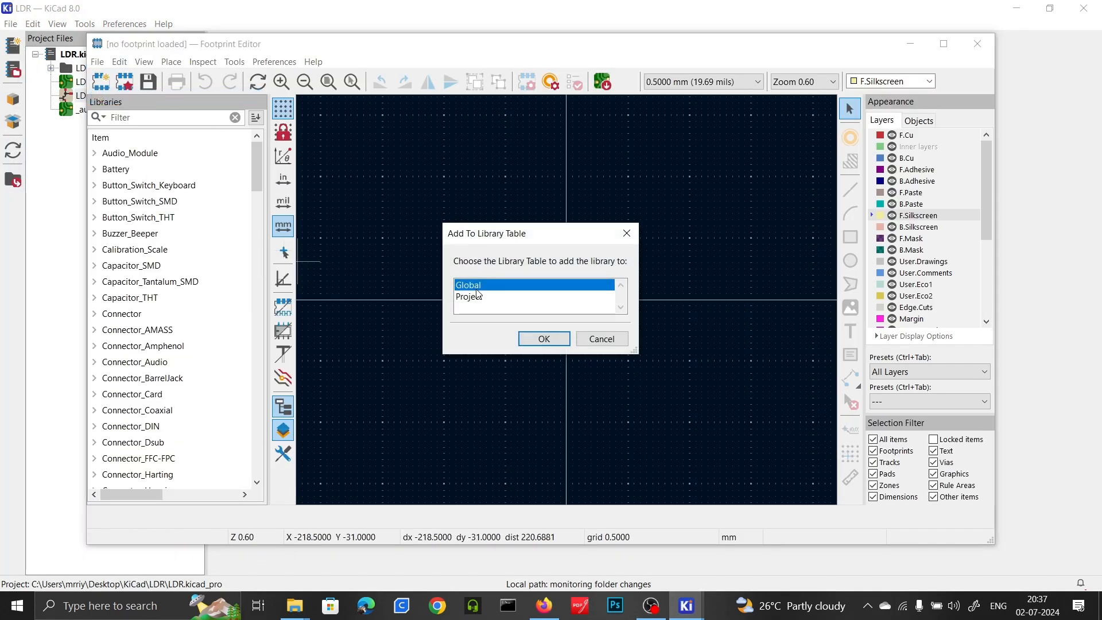
click(546, 340)
click(123, 187)
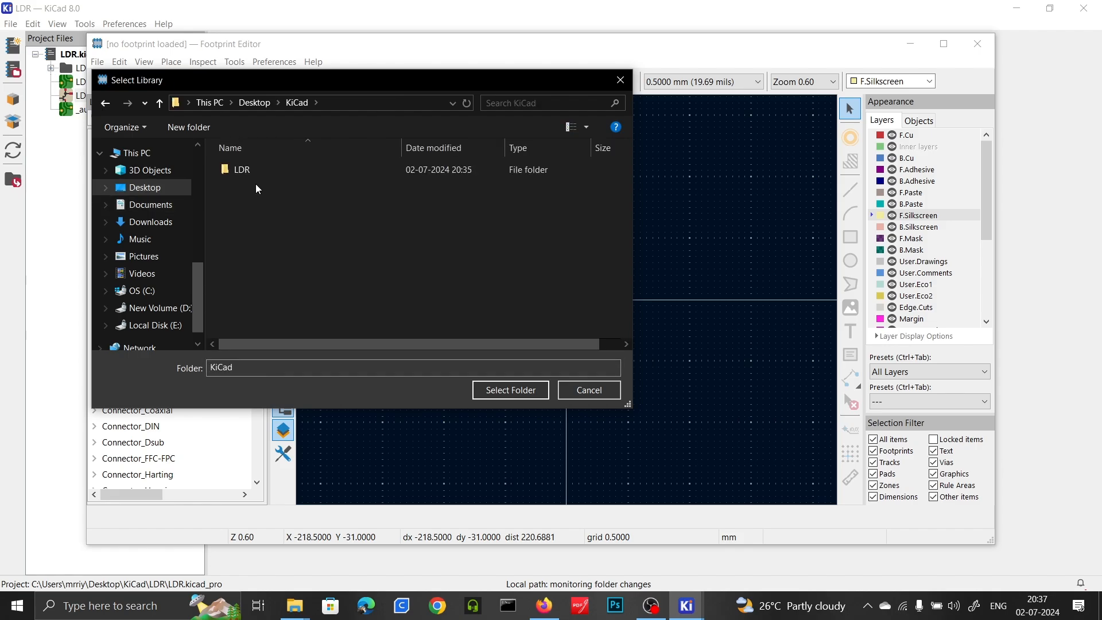
click(619, 86)
click(975, 46)
Step: Open the symbol library manager from the LDR schematic and add a global library entry with the nickname LM741
mouse_move(687, 605)
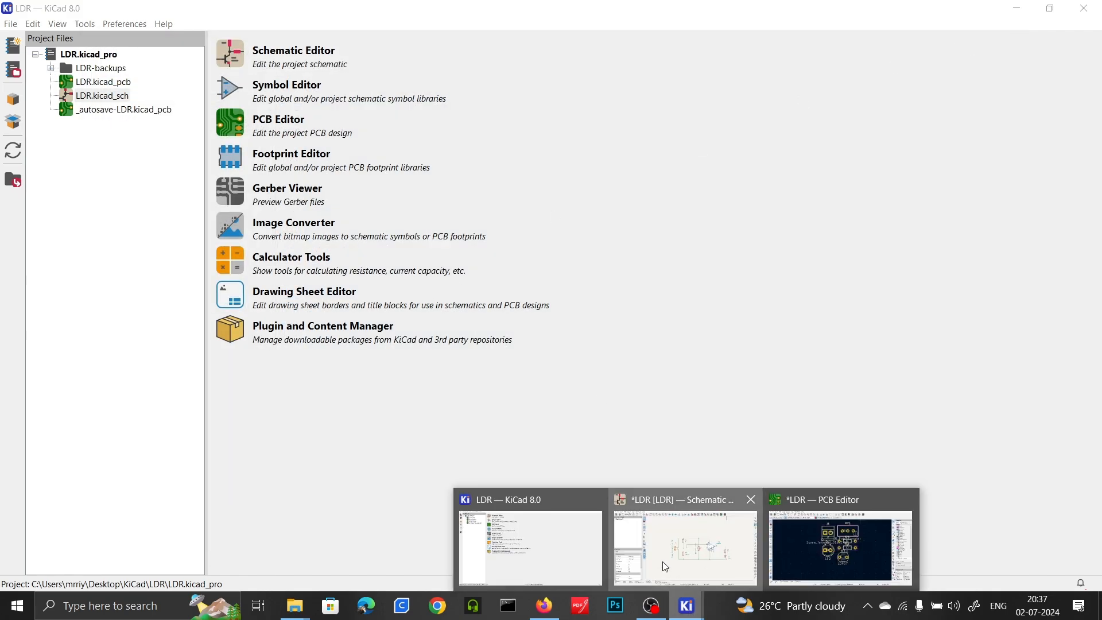
click(681, 539)
click(187, 23)
click(221, 56)
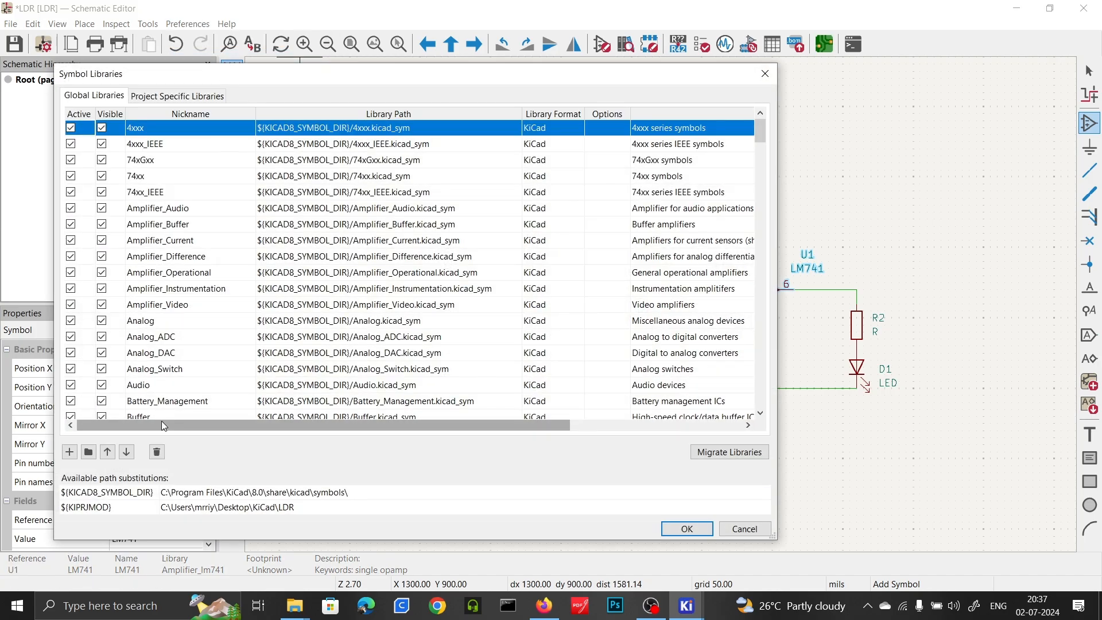
click(89, 451)
click(587, 95)
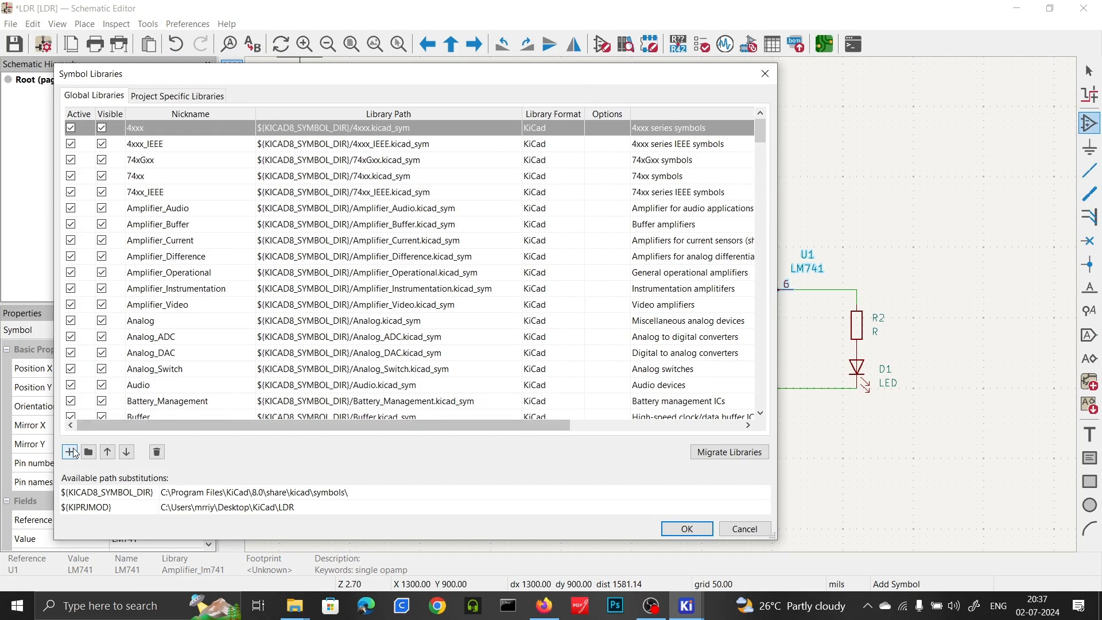
click(69, 452)
click(300, 397)
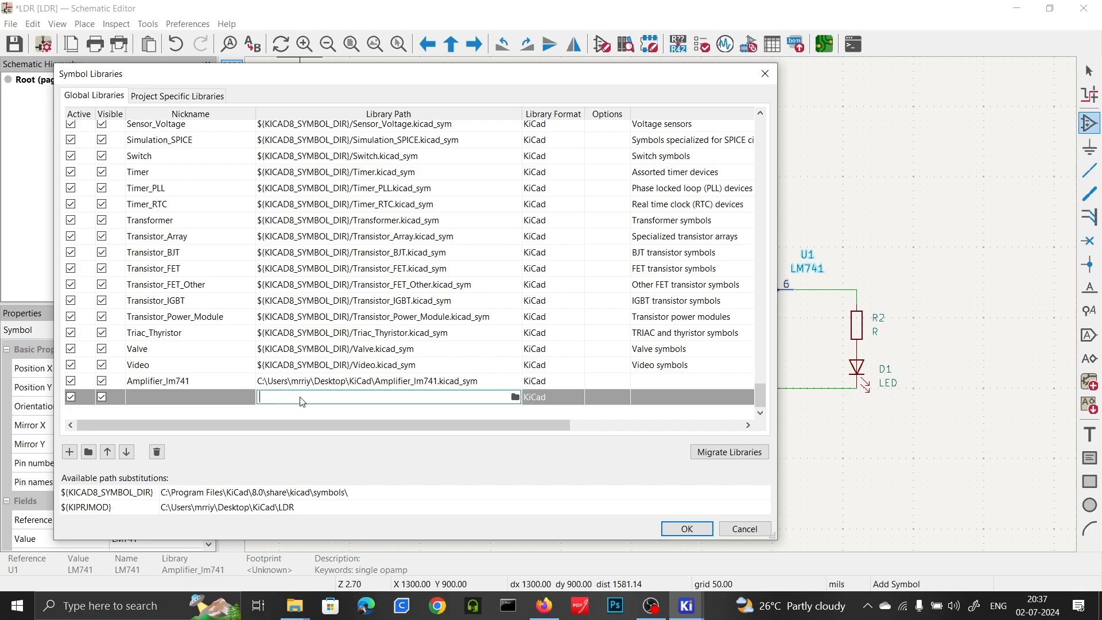
click(174, 392)
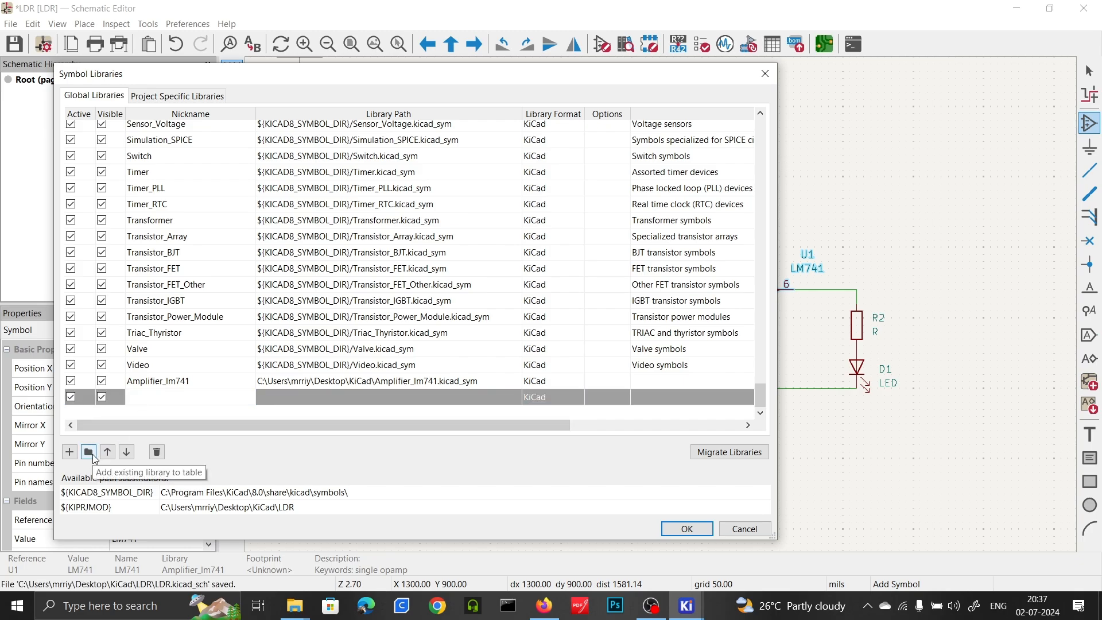
click(70, 452)
click(156, 451)
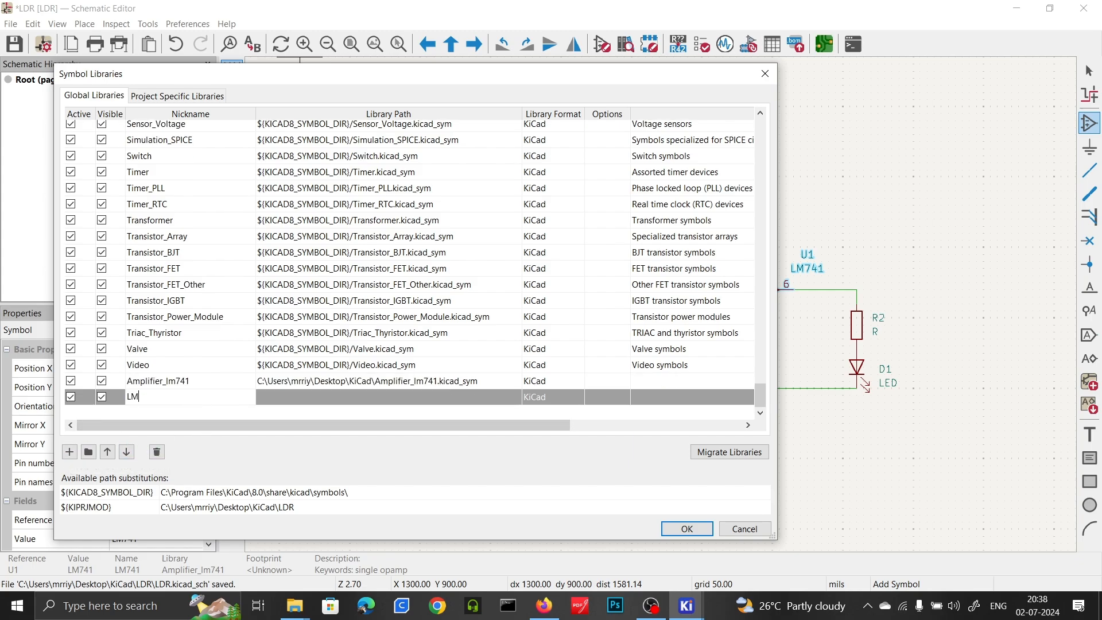
Step: Set the LM741 entry's library path to LM741CN_NOPB.kicad_sym in the desktop KiCad folder and save the library table
click(282, 401)
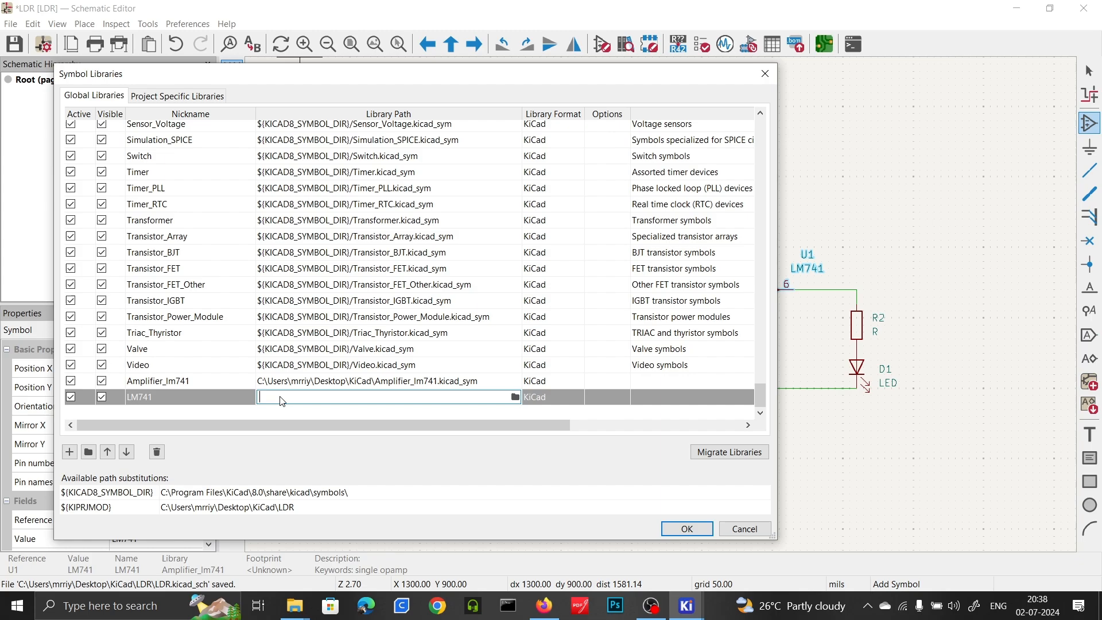
click(517, 398)
click(138, 205)
double_click(213, 206)
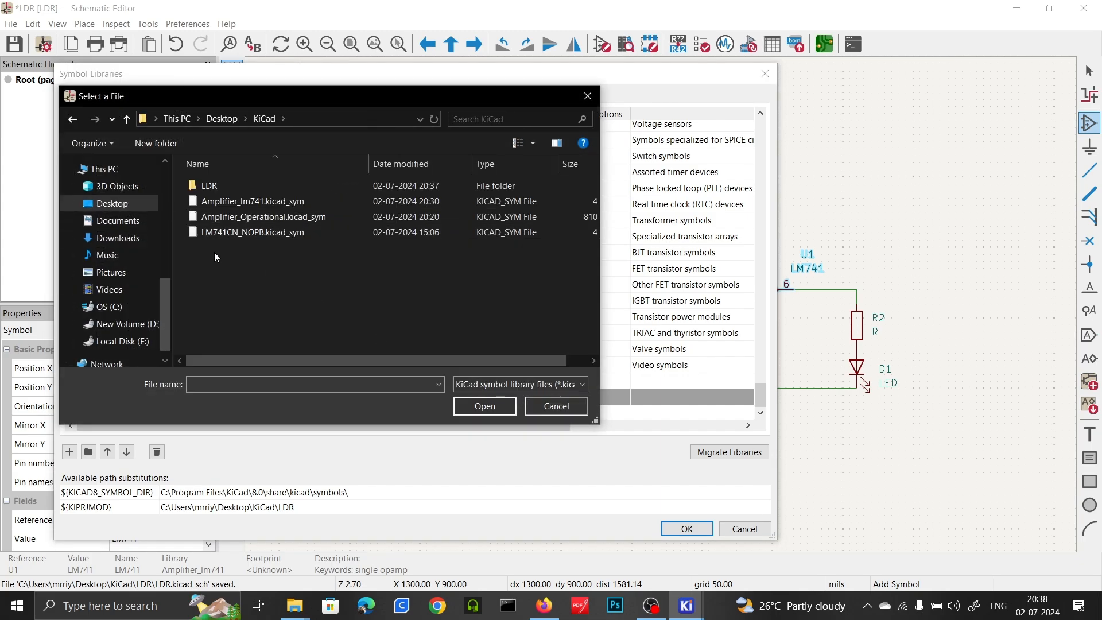
click(228, 233)
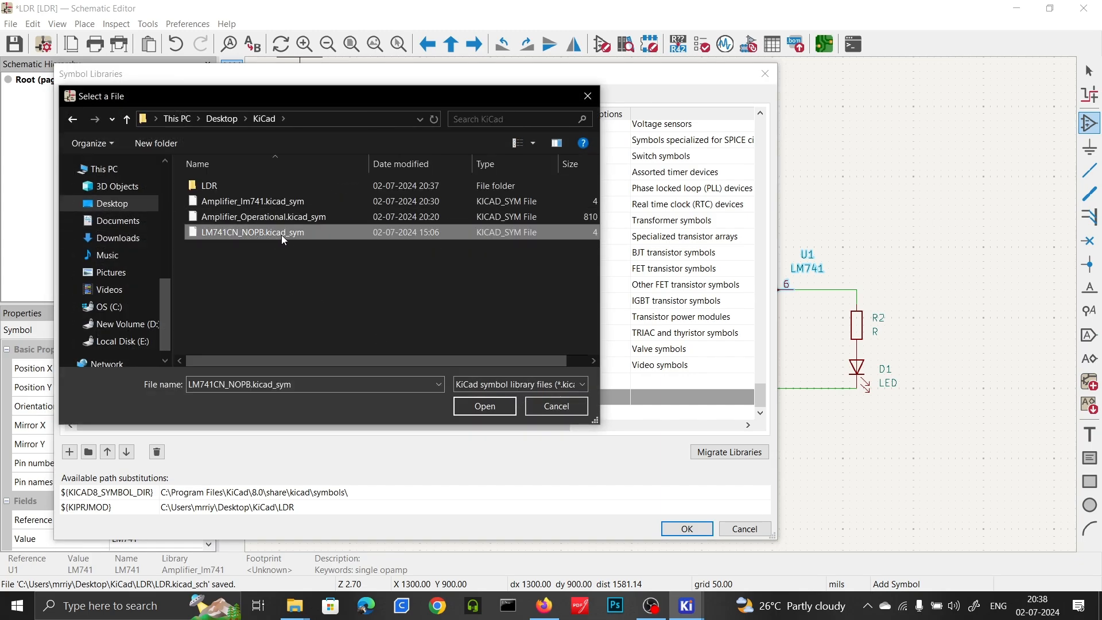
click(478, 406)
click(692, 533)
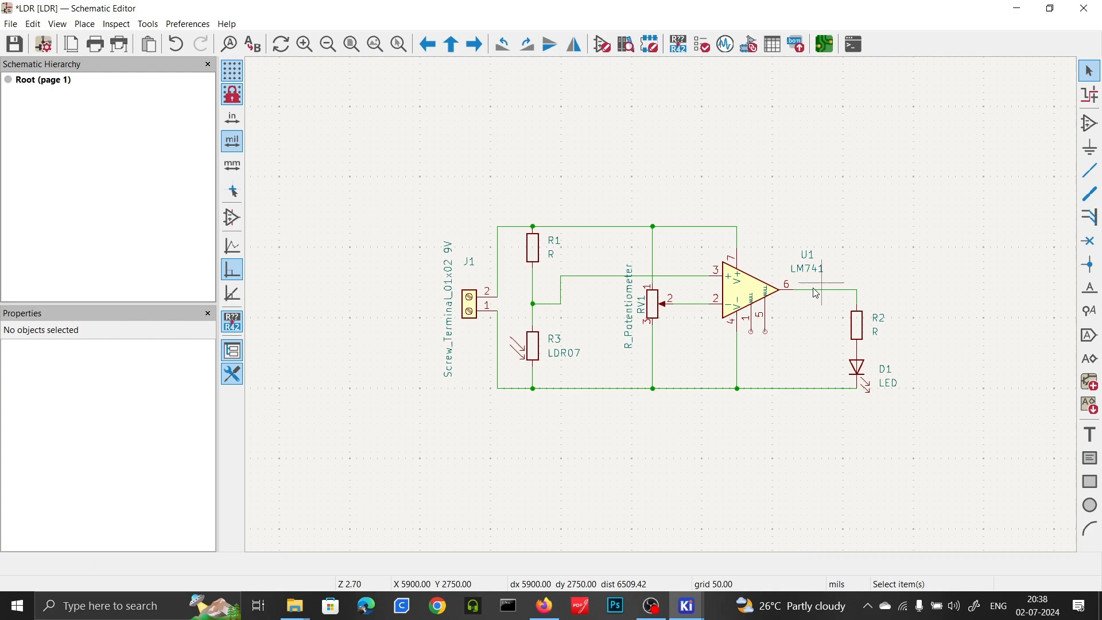
Step: Delete the existing LM741 op-amp symbol U1 from the schematic, leaving its wires in place
click(748, 295)
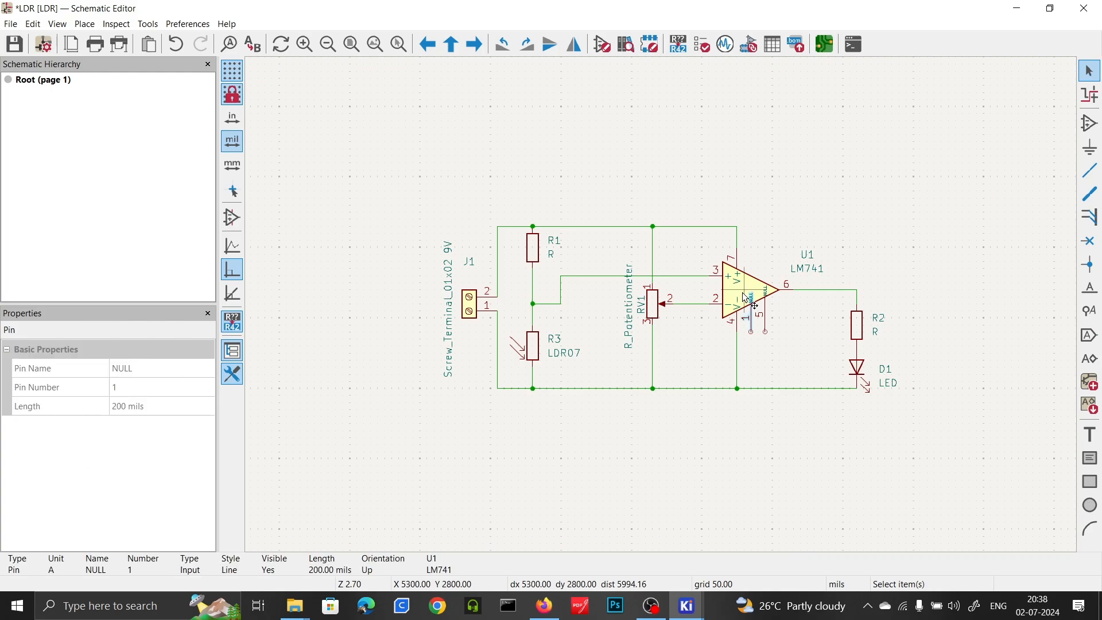
click(748, 284)
key(Delete)
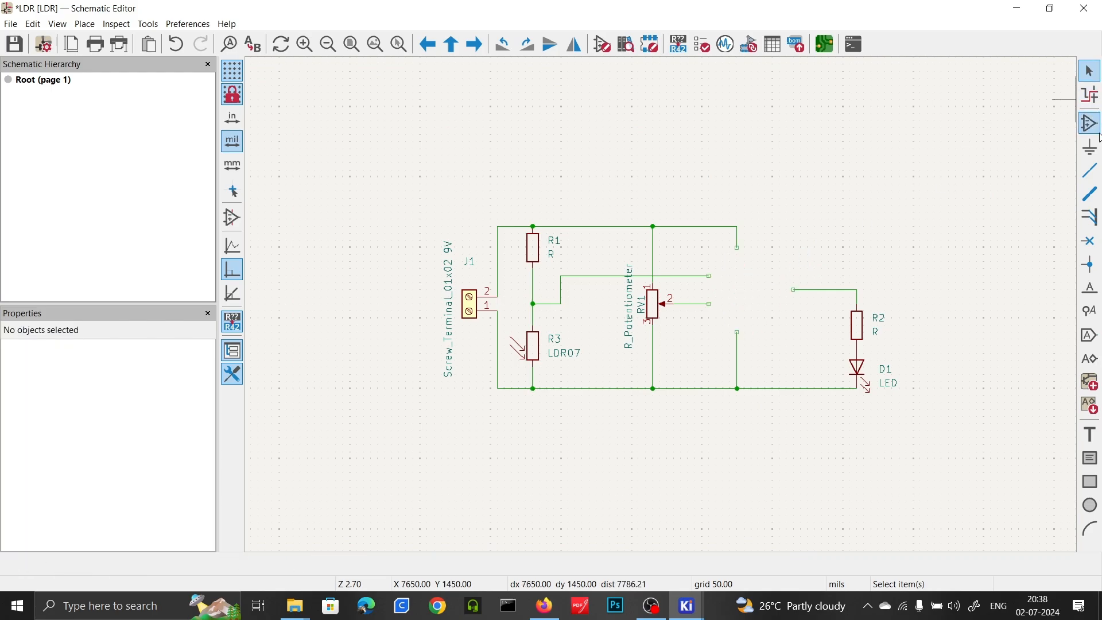
Step: Search the symbols for 741 and place LM741CN_NOPB from the LM741 library in the empty area above the circuit
click(977, 130)
click(120, 151)
click(101, 157)
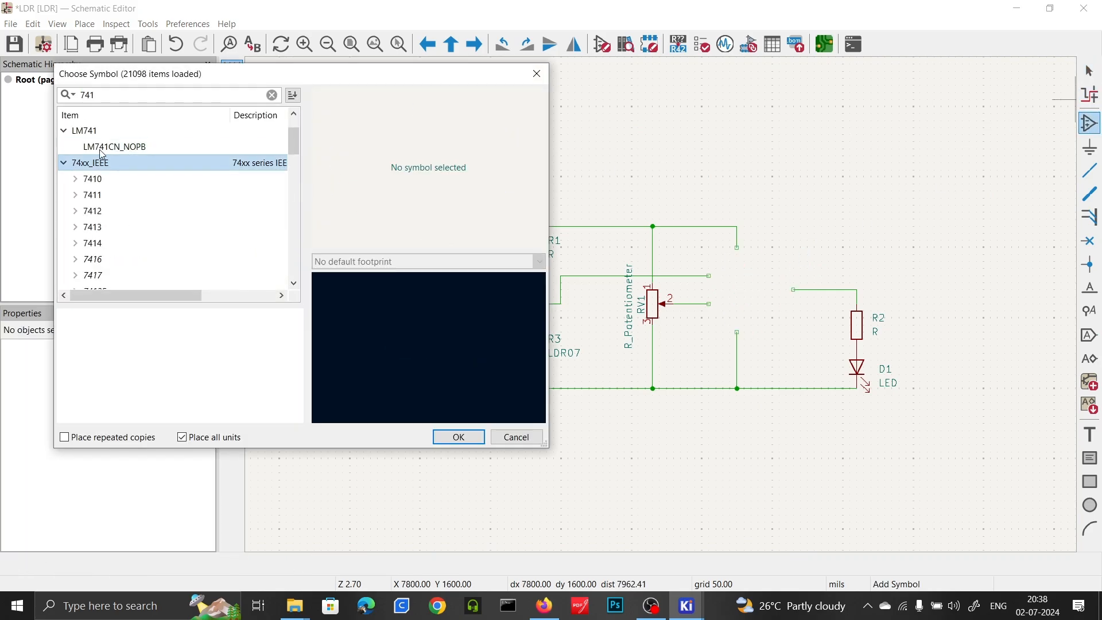
click(100, 145)
click(457, 437)
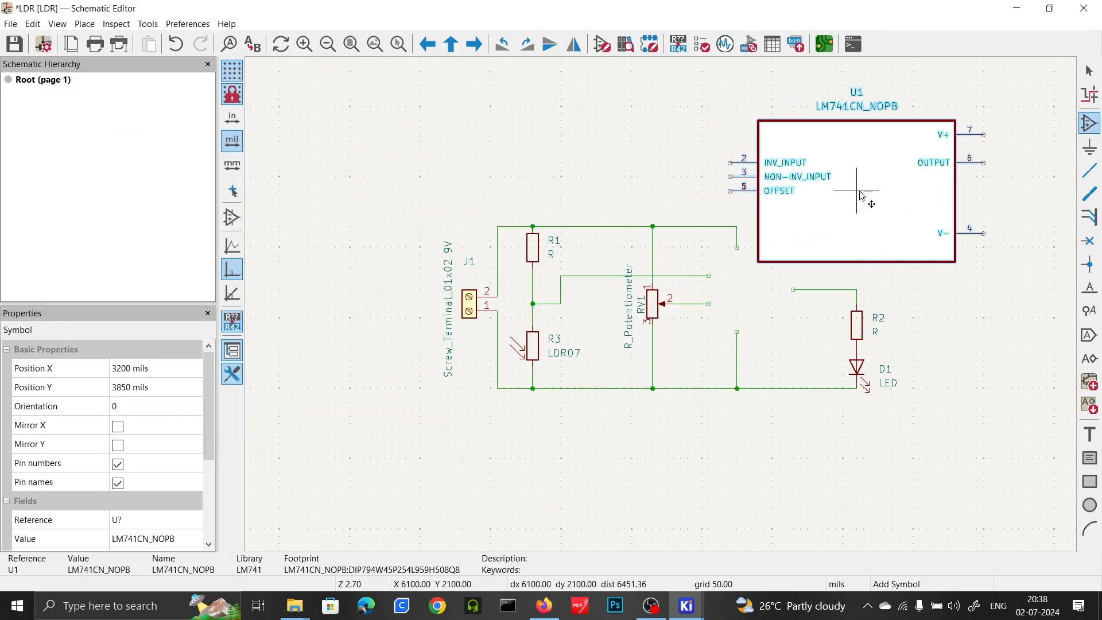
click(870, 183)
click(533, 71)
Step: Compare the rectangular LM741CN_NOPB symbol with the open wire ends and delete it from the schematic
scroll(580, 271, down, 3)
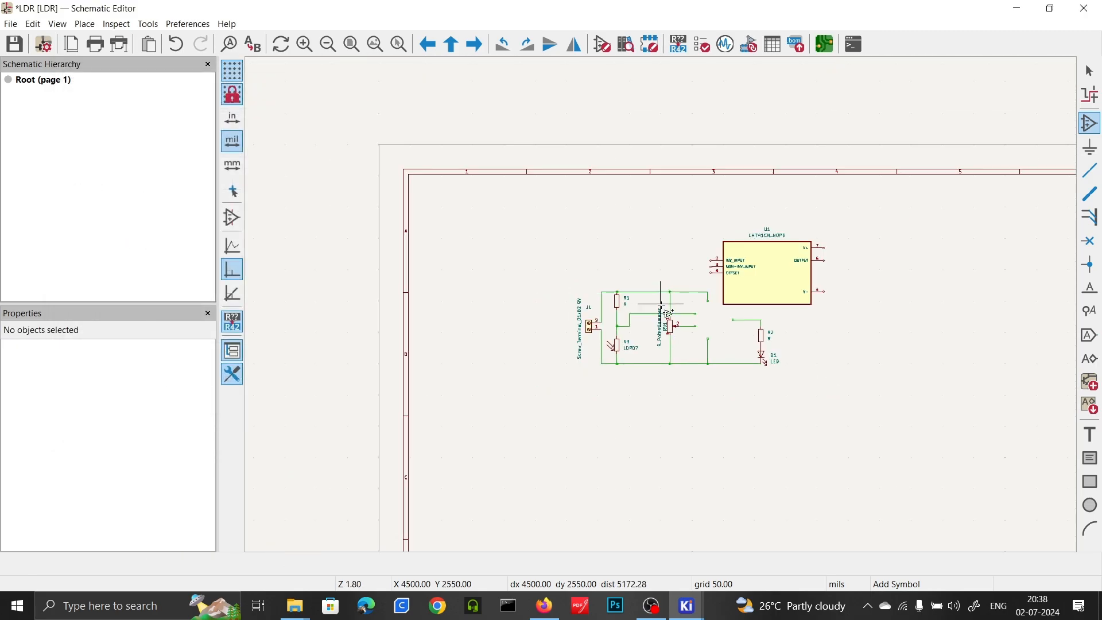
scroll(712, 333, up, 3)
scroll(698, 144, down, 3)
scroll(680, 310, up, 3)
scroll(661, 304, up, 1)
scroll(661, 305, down, 1)
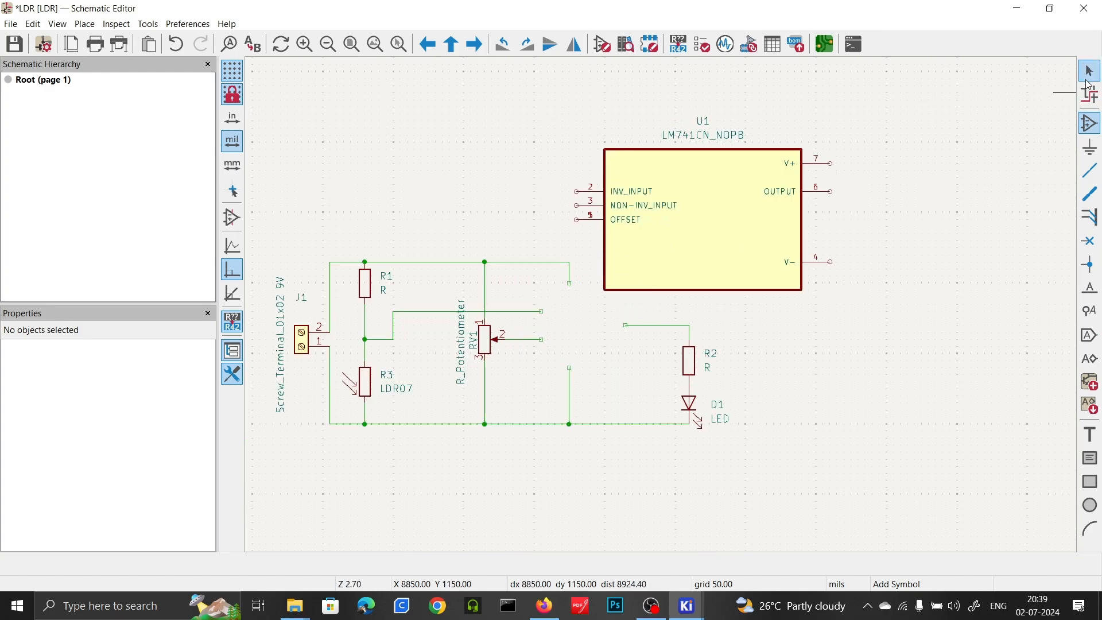
drag(571, 117, 878, 298)
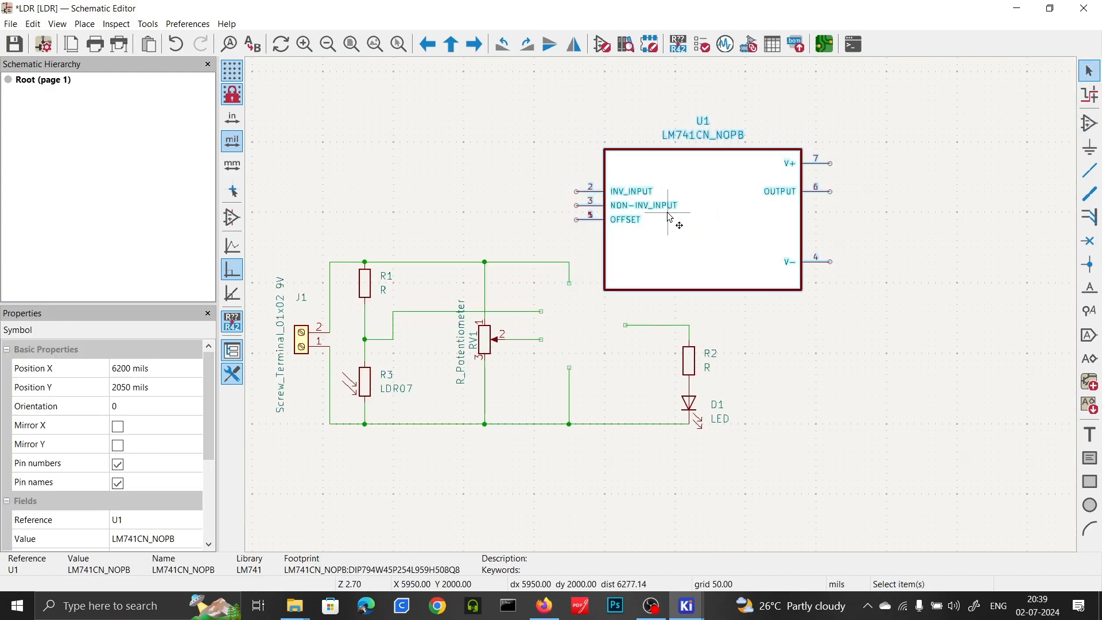
key(Delete)
Step: Add a global symbol library entry nicknamed LM741_S that points to Amplifier_Operational.kicad_sym in the desktop KiCad folder
click(187, 24)
click(224, 54)
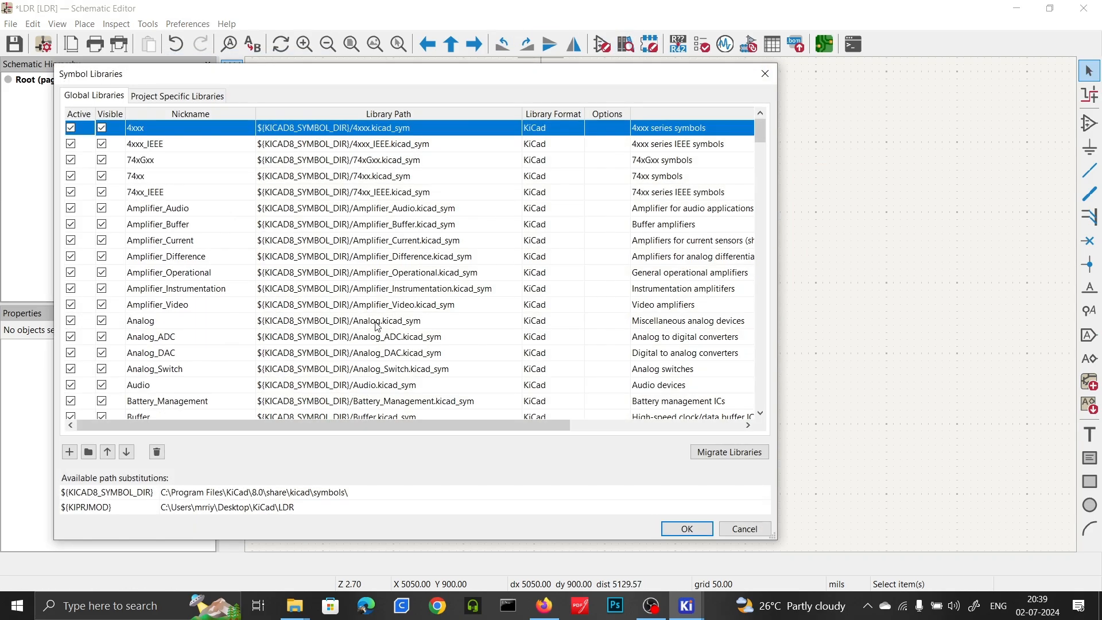
scroll(121, 361, down, 15)
scroll(637, 261, down, 8)
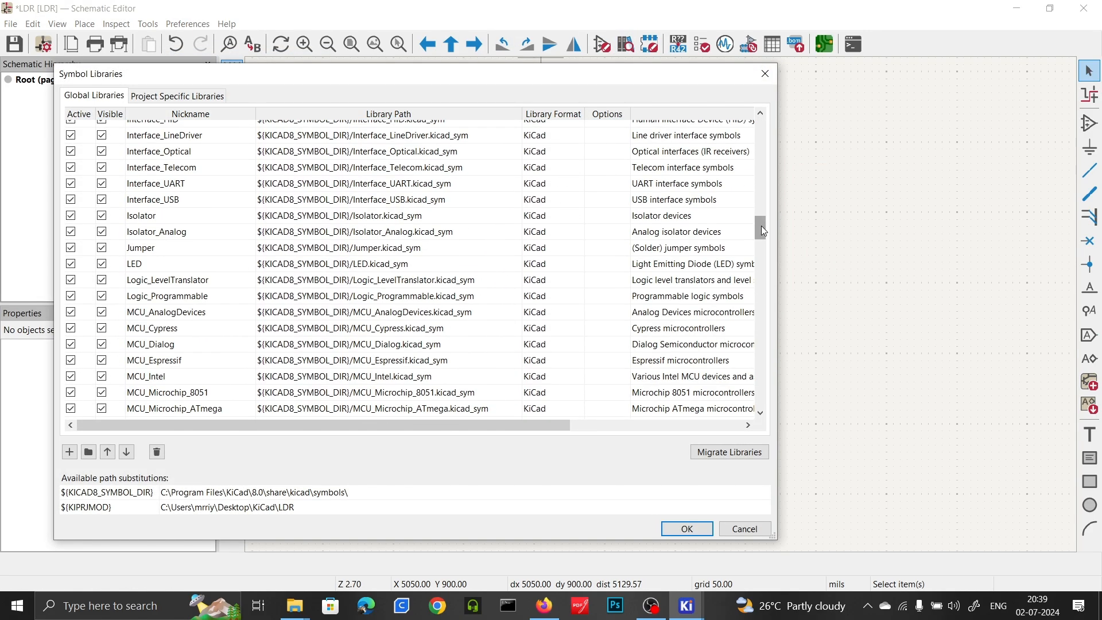
drag(763, 232, 763, 399)
click(68, 451)
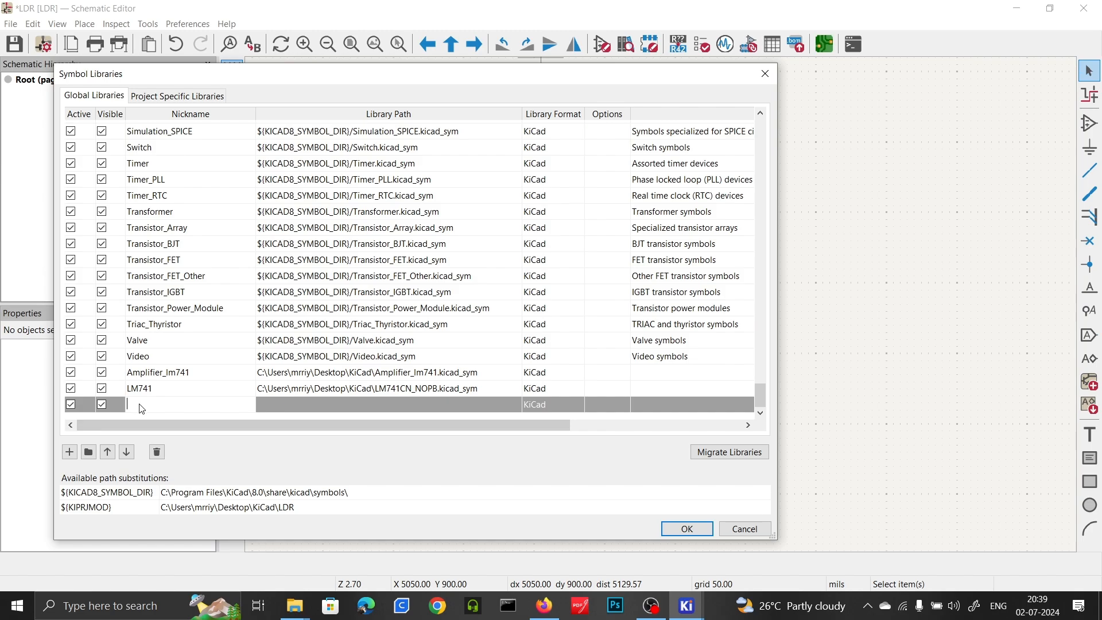
click(493, 405)
click(493, 405)
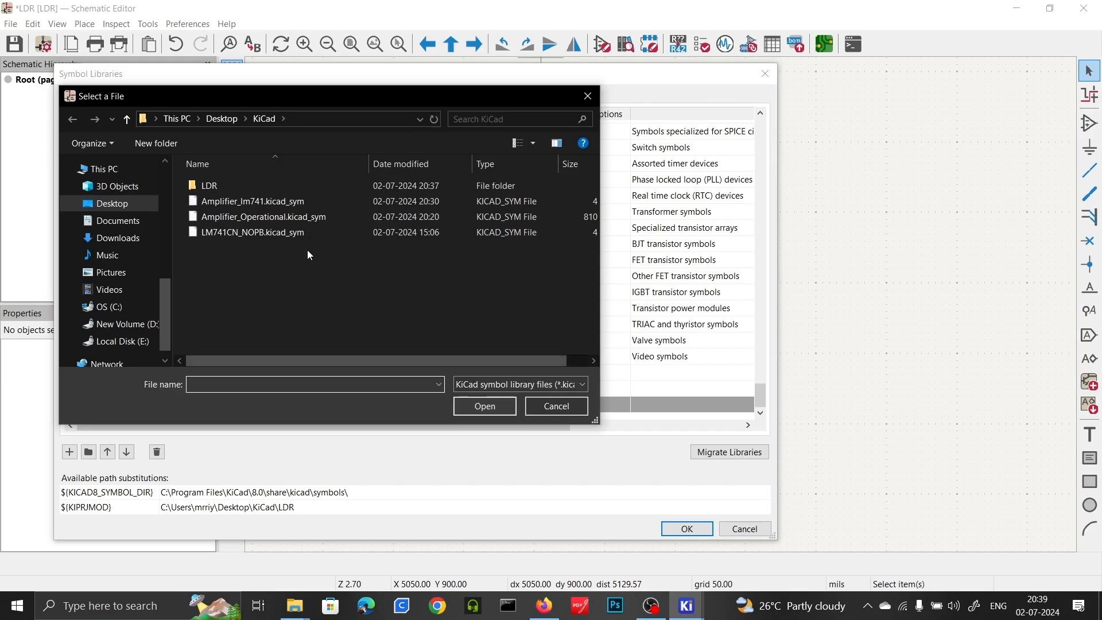
click(242, 216)
click(484, 406)
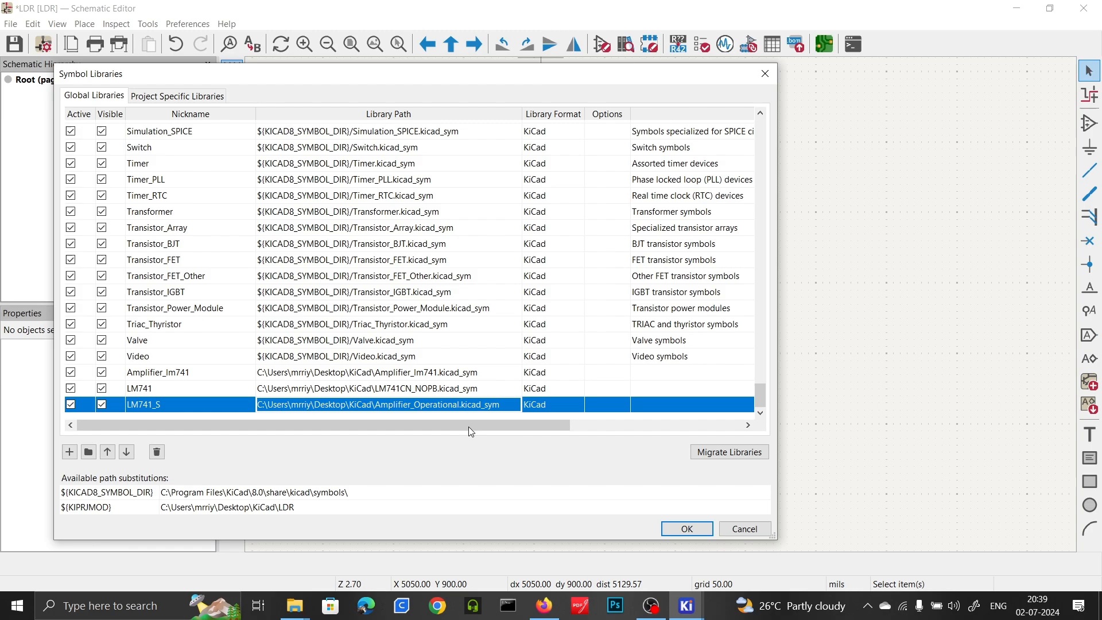
click(685, 530)
Step: Place the LM741 operational amplifier symbol from Amplifier_Operational in the gap so its pins meet the open wire ends
click(1089, 127)
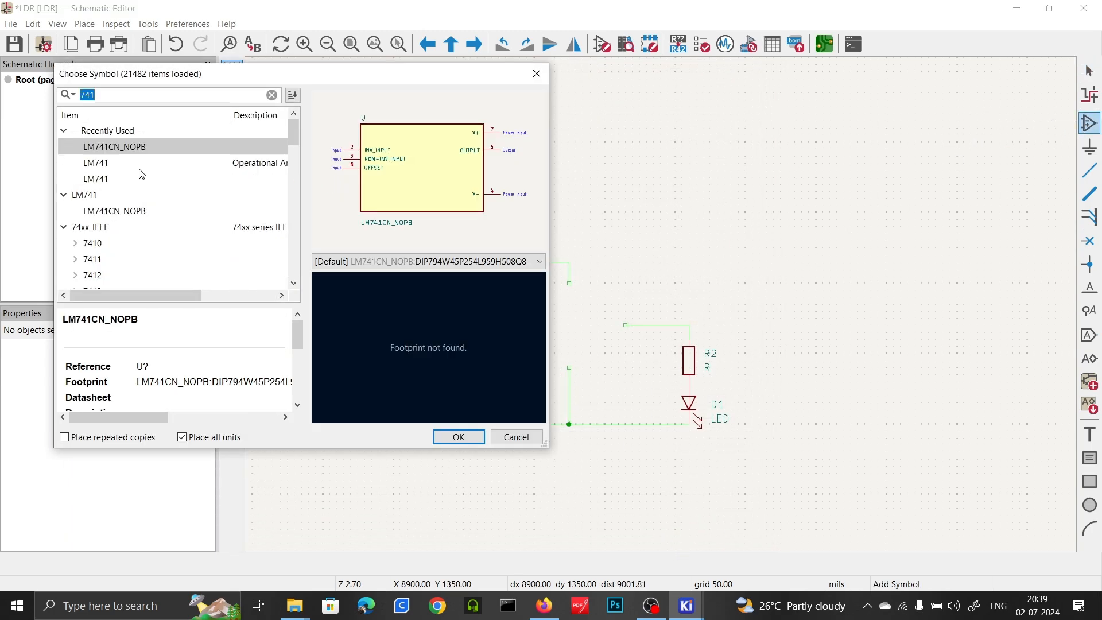
click(106, 168)
click(459, 437)
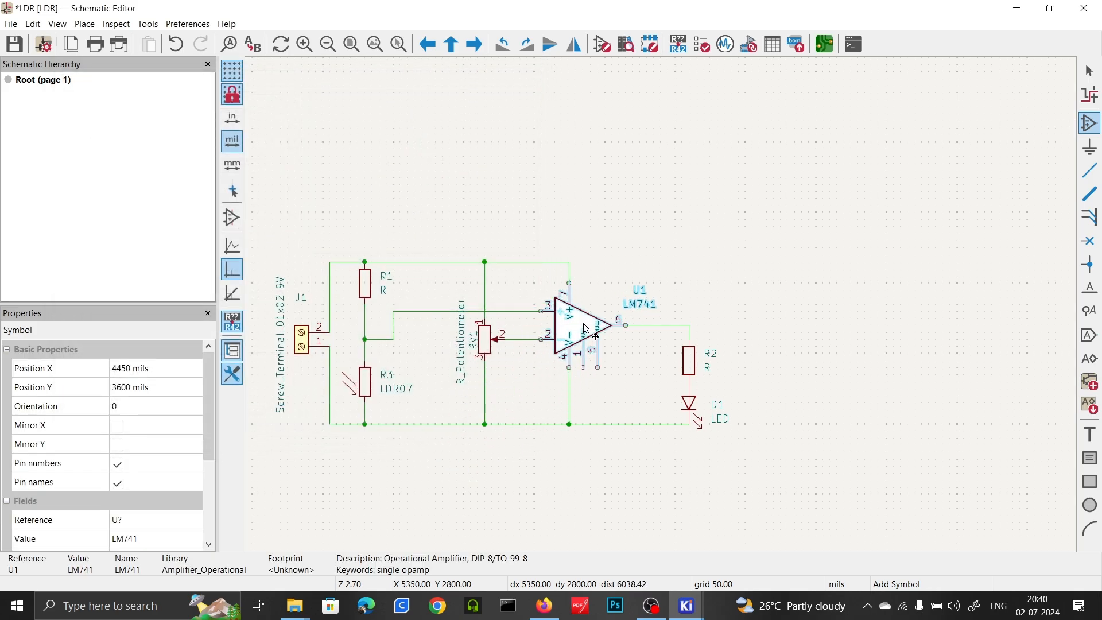
click(809, 389)
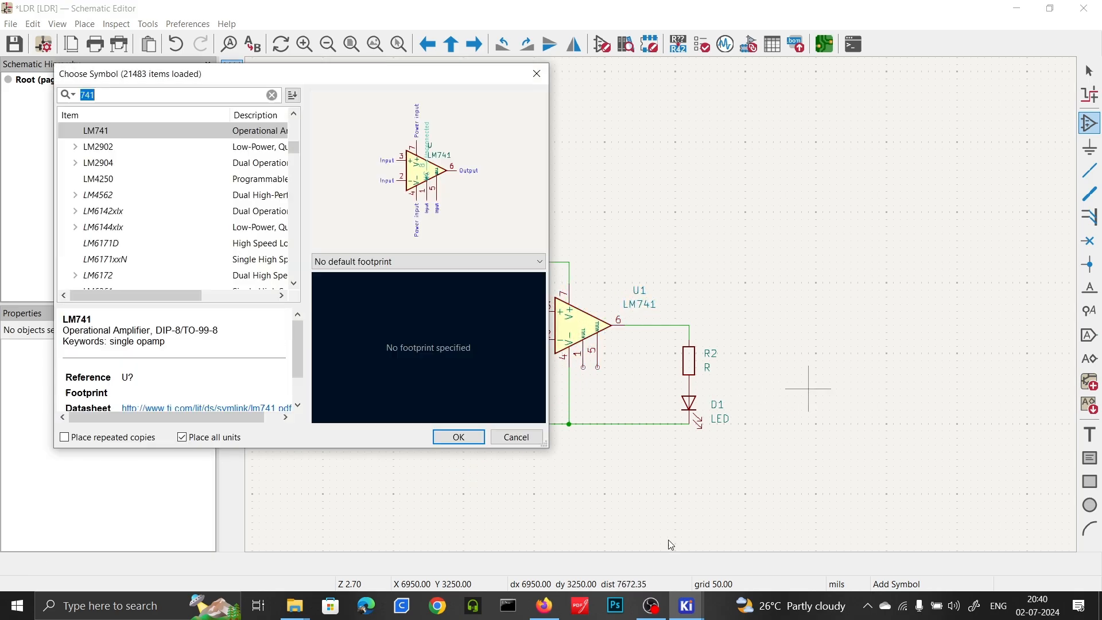
click(536, 73)
mouse_move(687, 606)
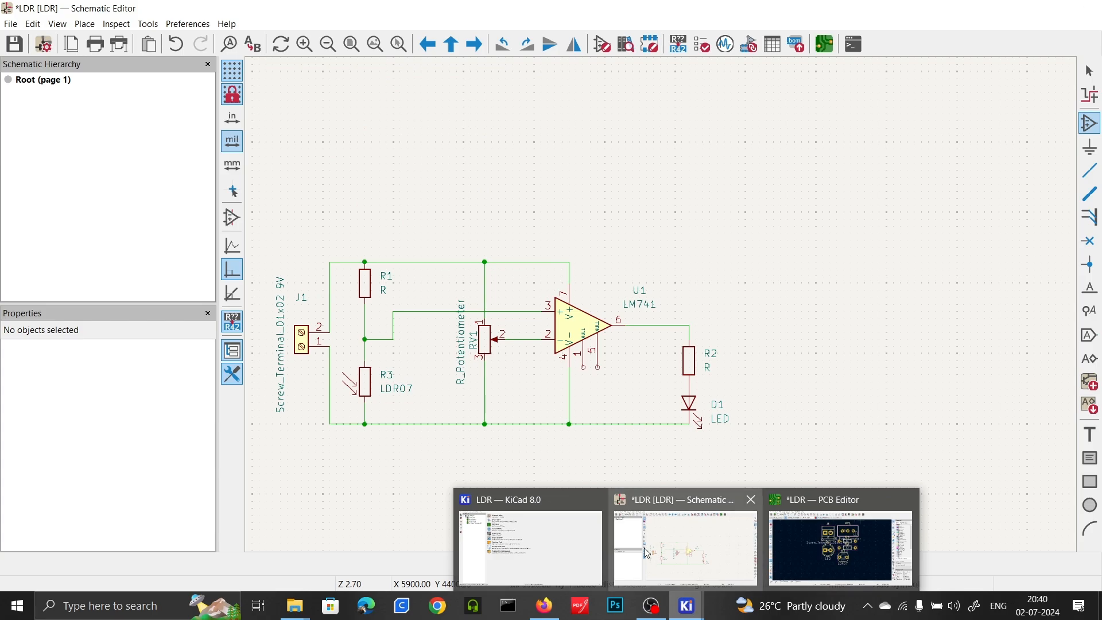
Step: Open the Footprint Editor from the project window and look through its list of footprint libraries
click(528, 533)
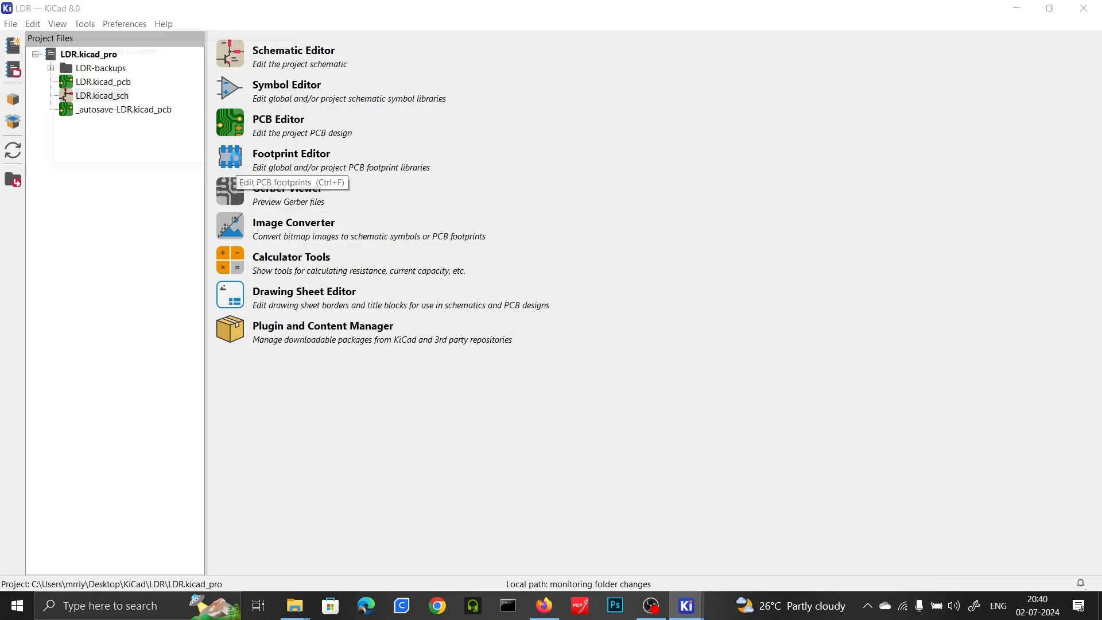
click(231, 156)
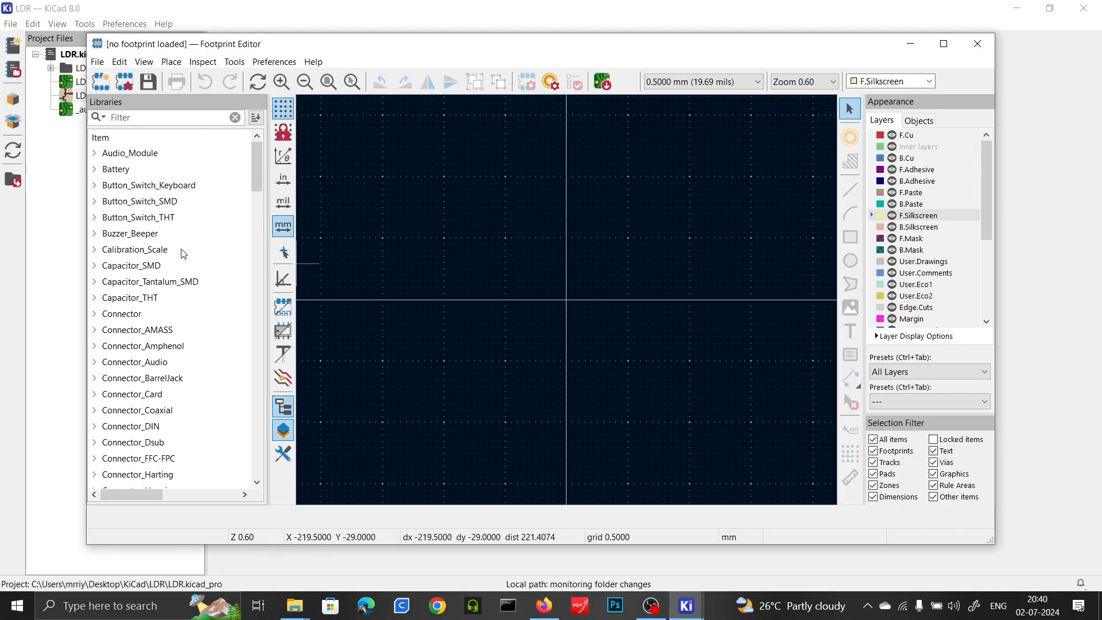
scroll(120, 218, down, 20)
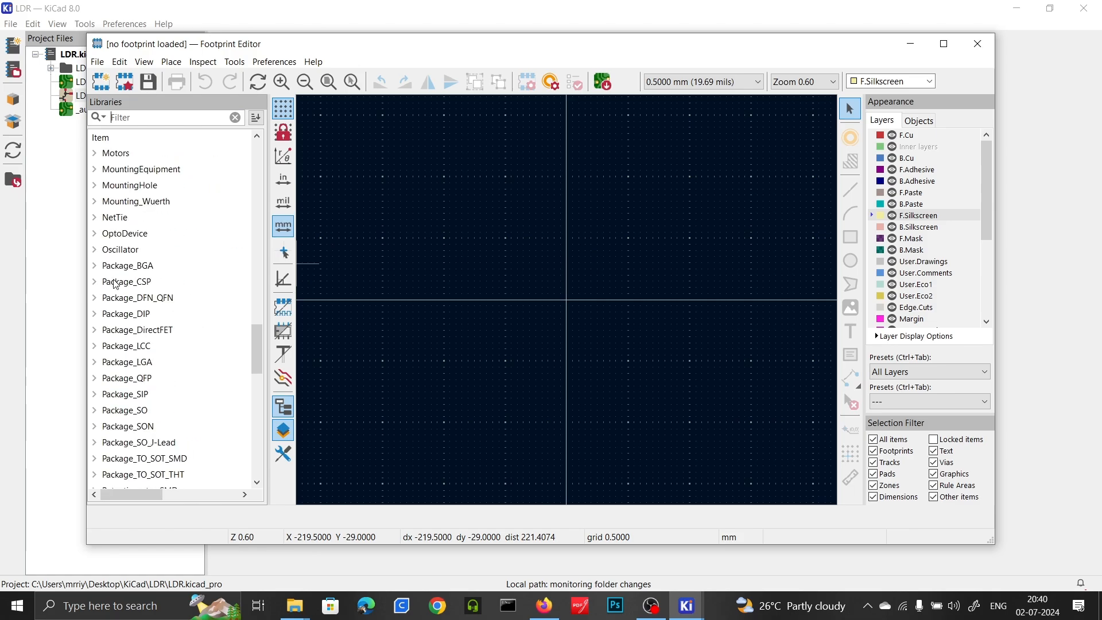
scroll(116, 284, down, 15)
scroll(116, 285, up, 9)
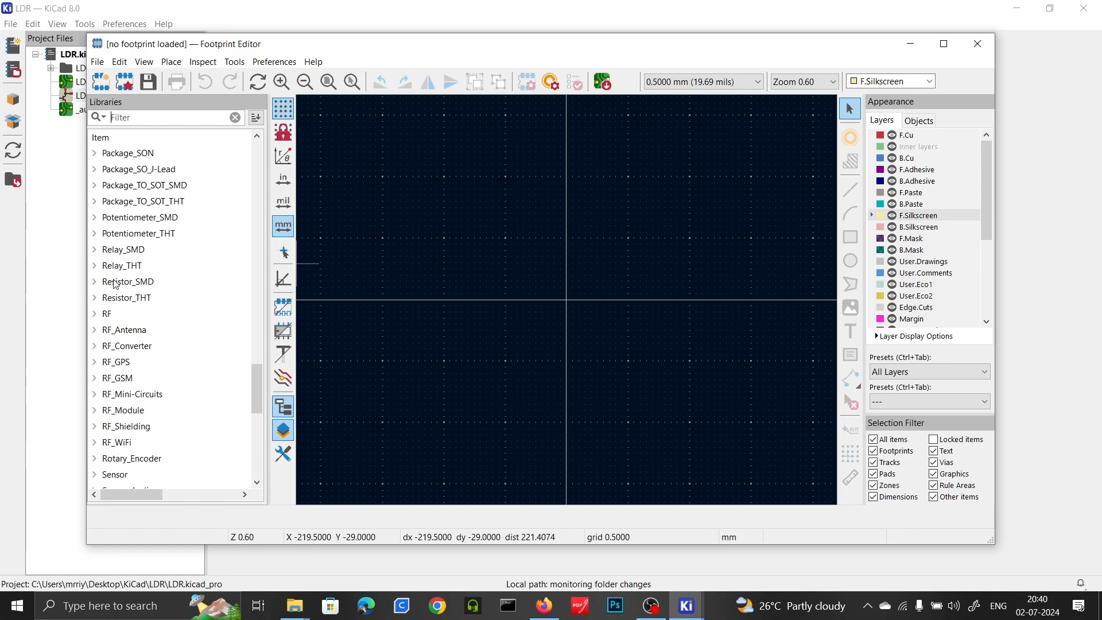
scroll(116, 285, down, 10)
scroll(144, 436, up, 9)
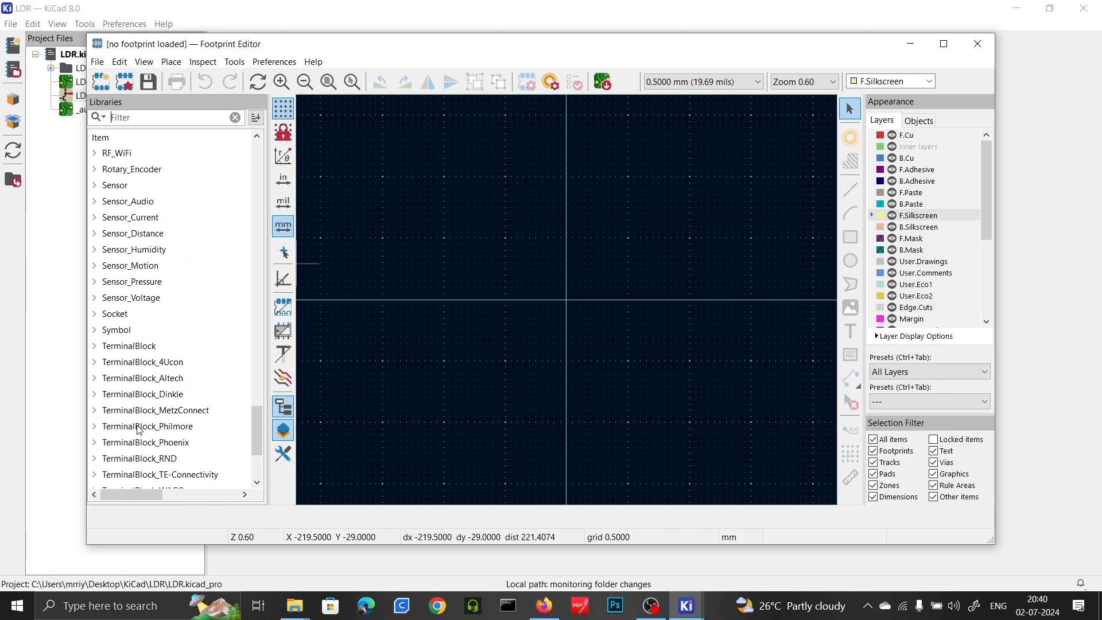
scroll(138, 414, up, 11)
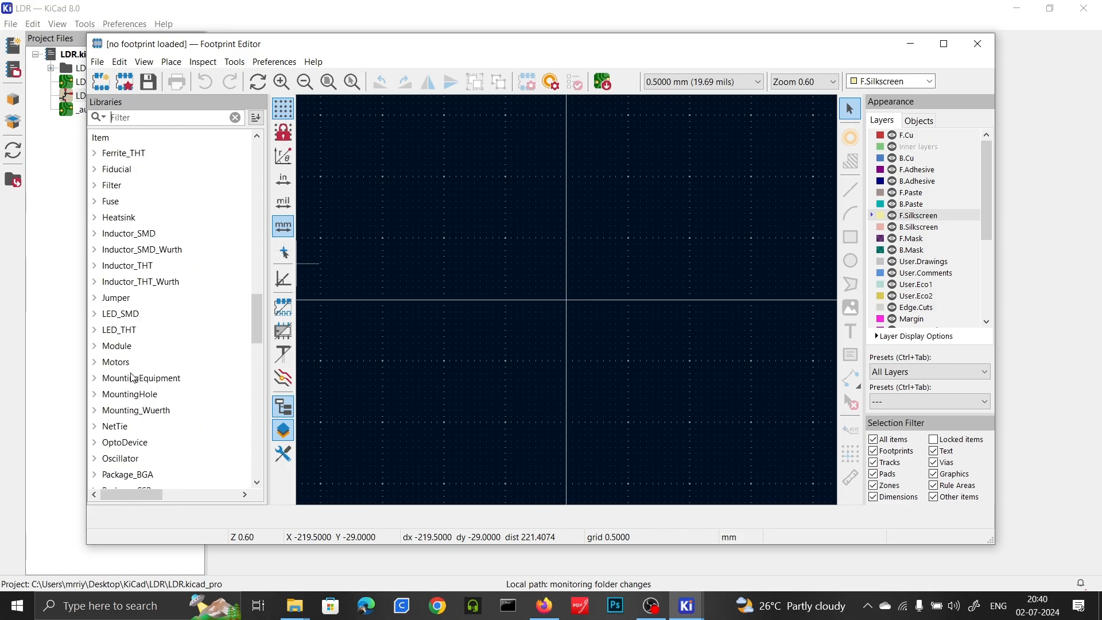
scroll(120, 288, up, 20)
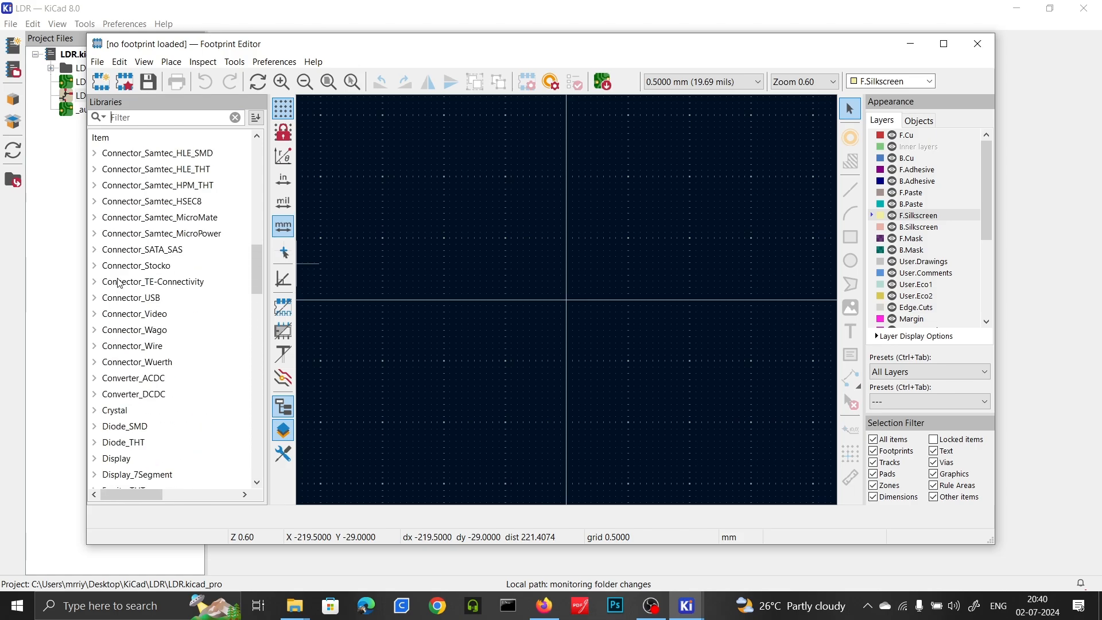
Step: Search the footprint libraries for LM7 and clear the filter again
click(129, 118)
text(LM)
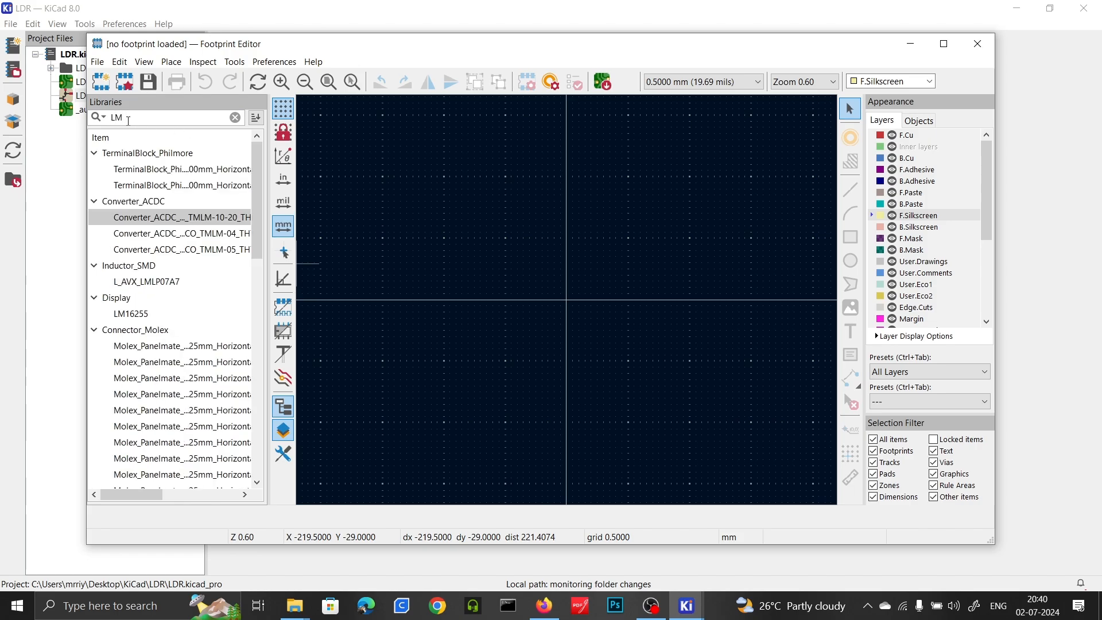
text(7)
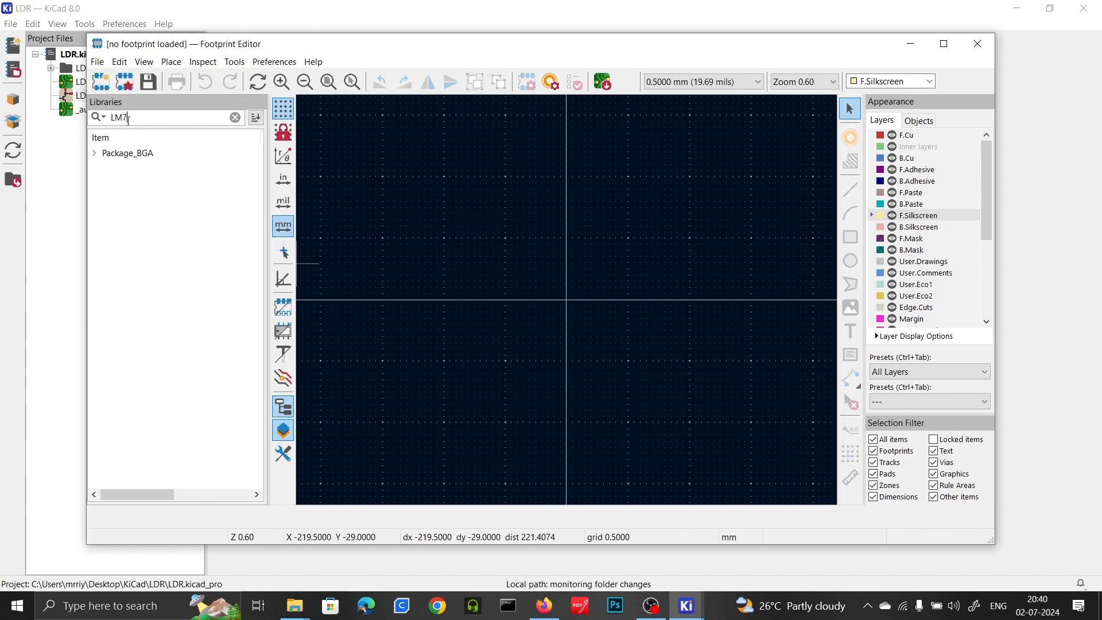
key(BackSpace)
key(BackSpace)
key(BackSpace)
Step: Import the footprint file DIP794W45P254L959H508Q8.kicad_mod from the desktop KiCad folder
click(97, 61)
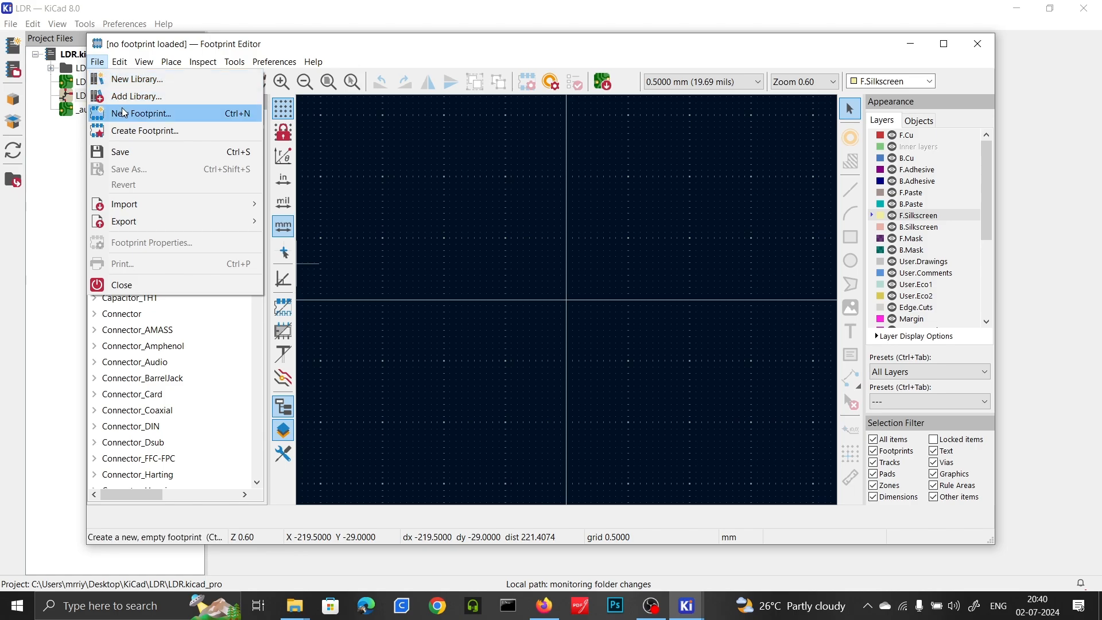
mouse_move(124, 205)
click(285, 202)
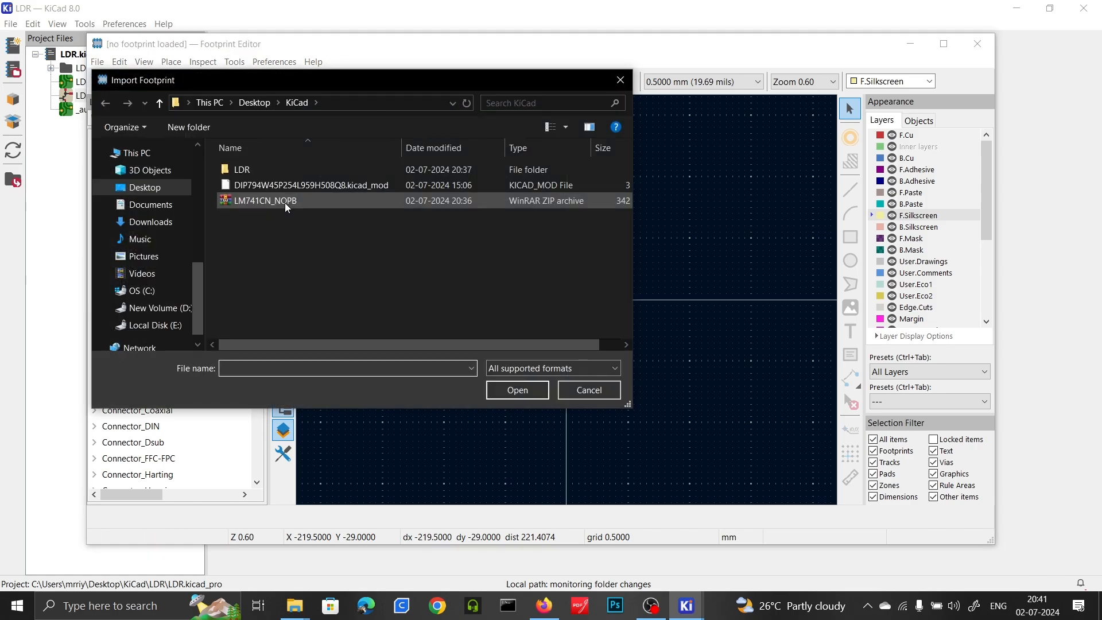
click(310, 185)
click(492, 391)
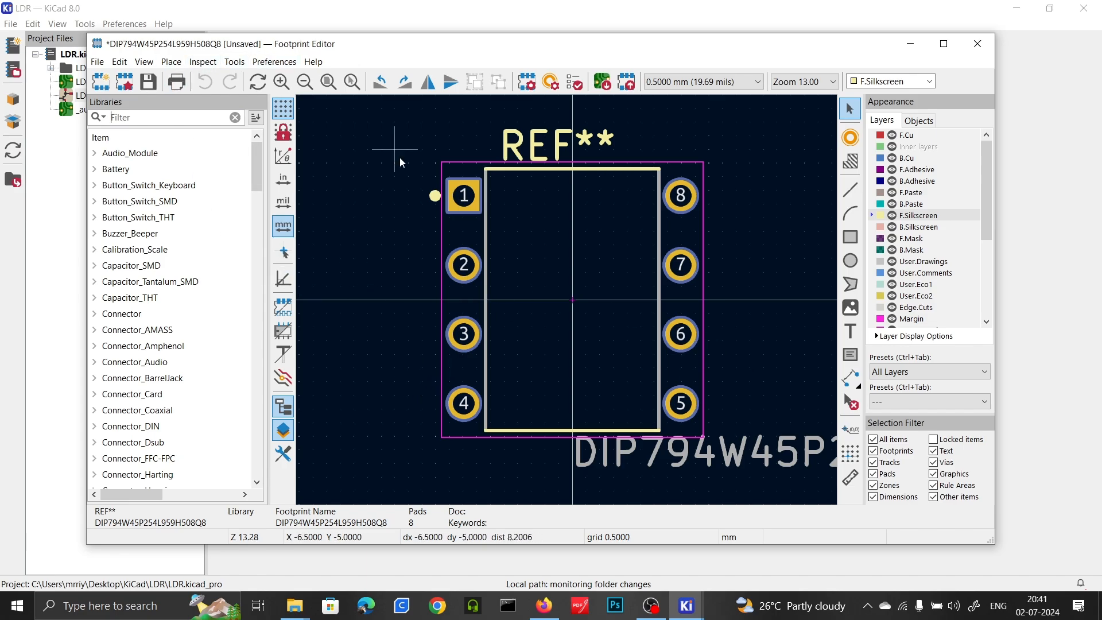
Step: Examine the properties of pad 1 and the commands available for the whole imported footprint
right_click(559, 229)
key(Escape)
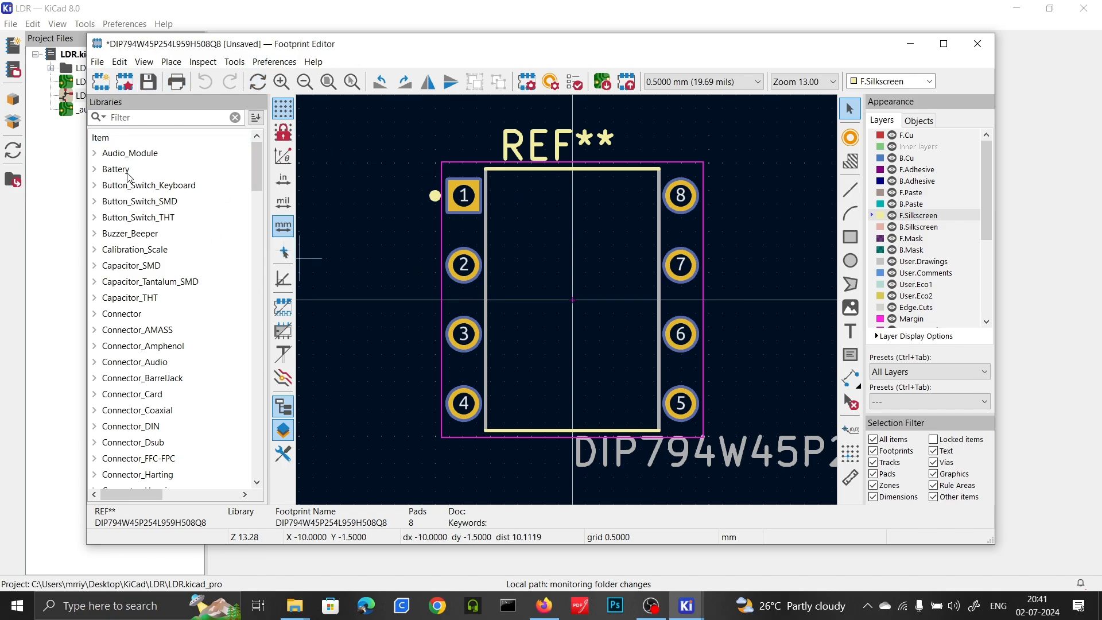
right_click(474, 205)
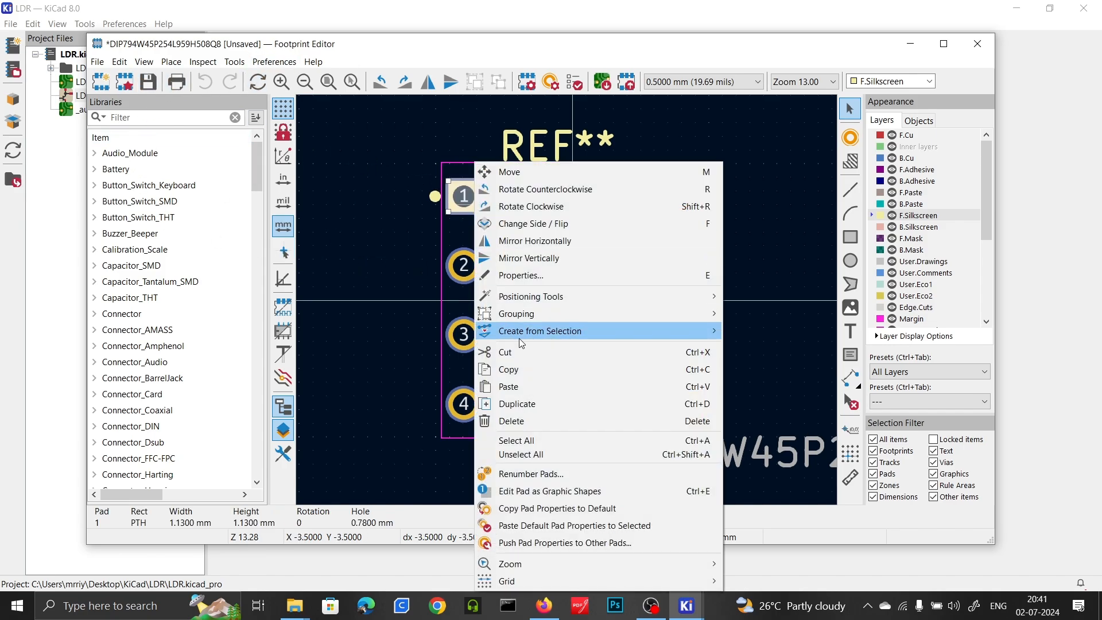
click(521, 274)
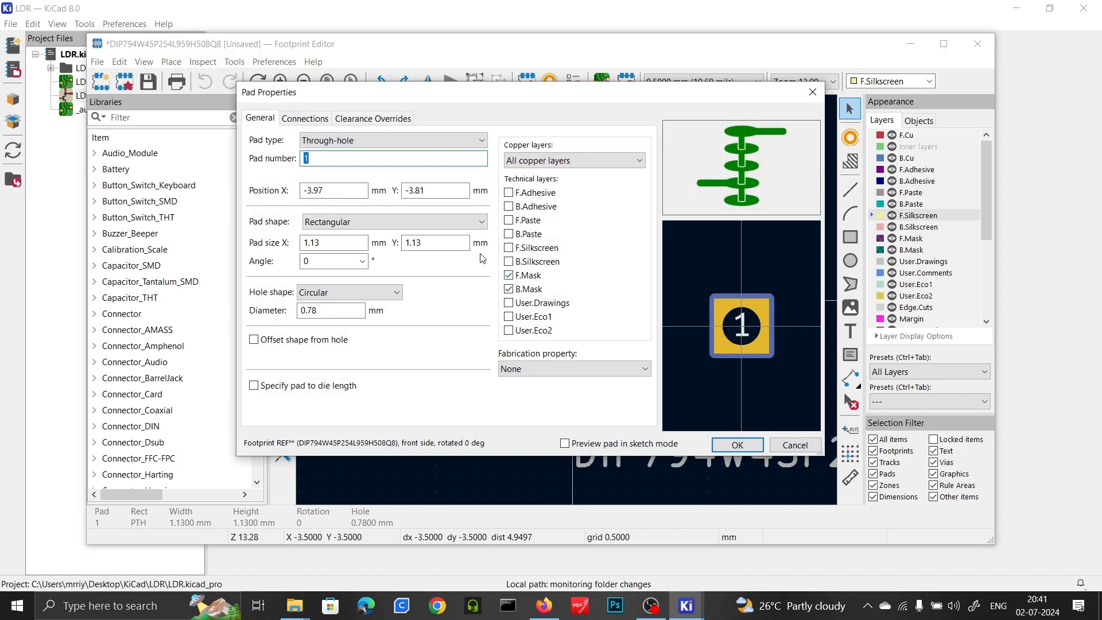
click(812, 92)
drag(396, 129, 760, 488)
right_click(670, 370)
click(615, 363)
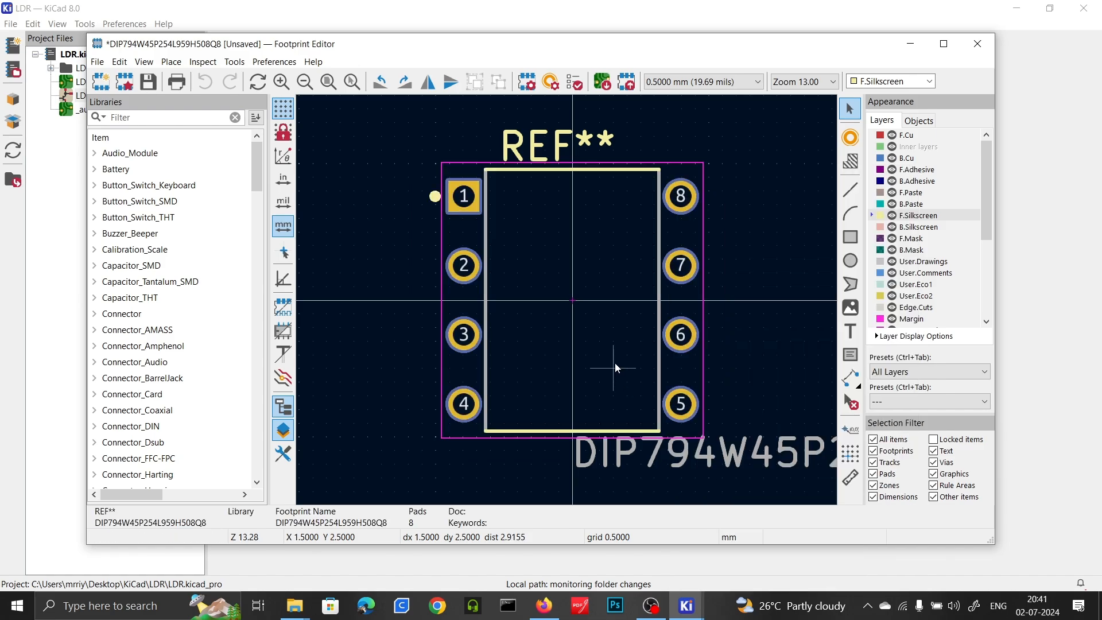
Step: Add LM741CN_NOPB.step from the desktop KiCad folder as the 3D model in the footprint's properties
click(99, 62)
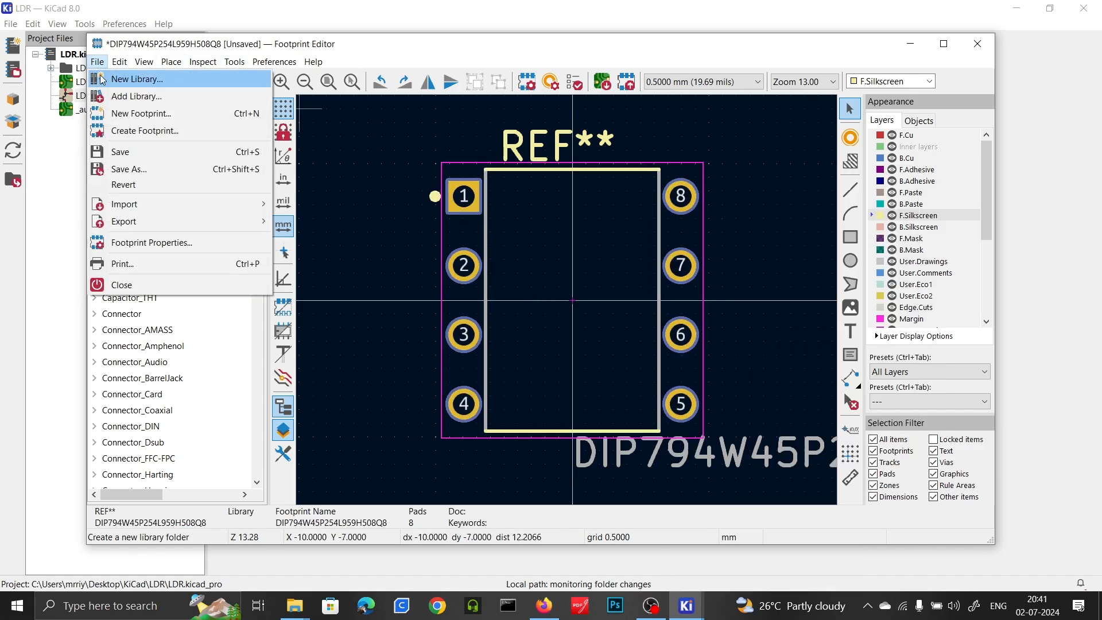
click(149, 241)
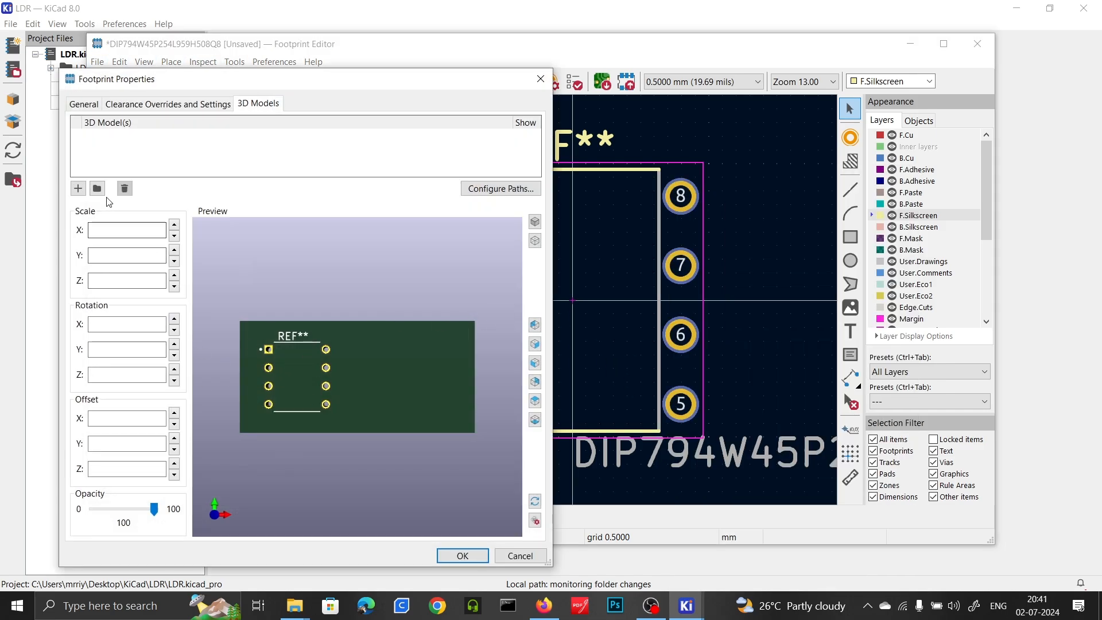
click(78, 189)
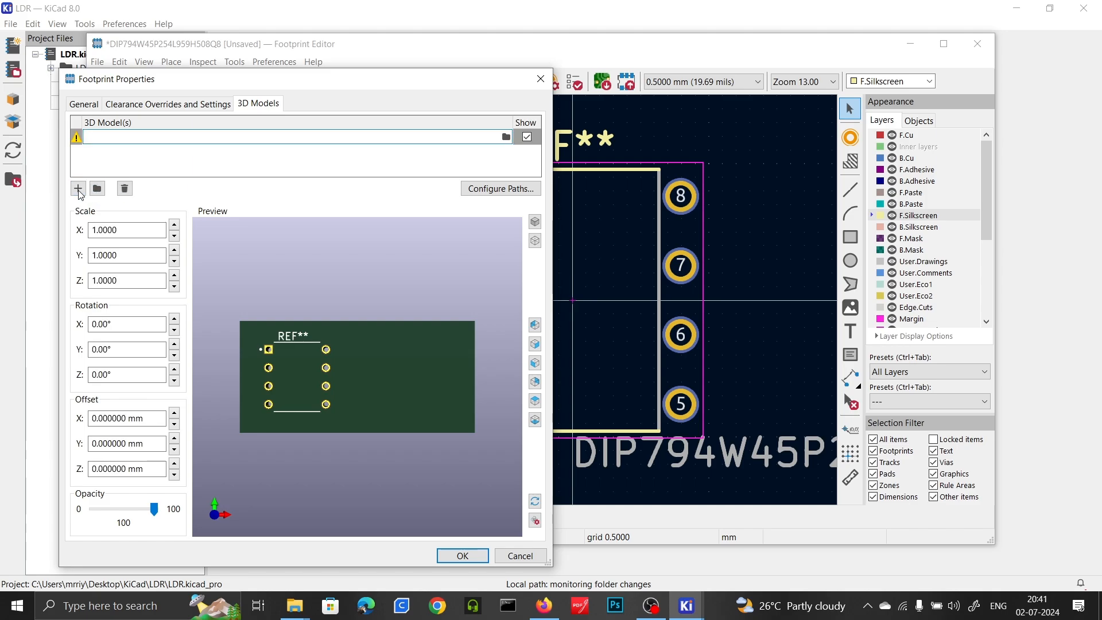
click(505, 137)
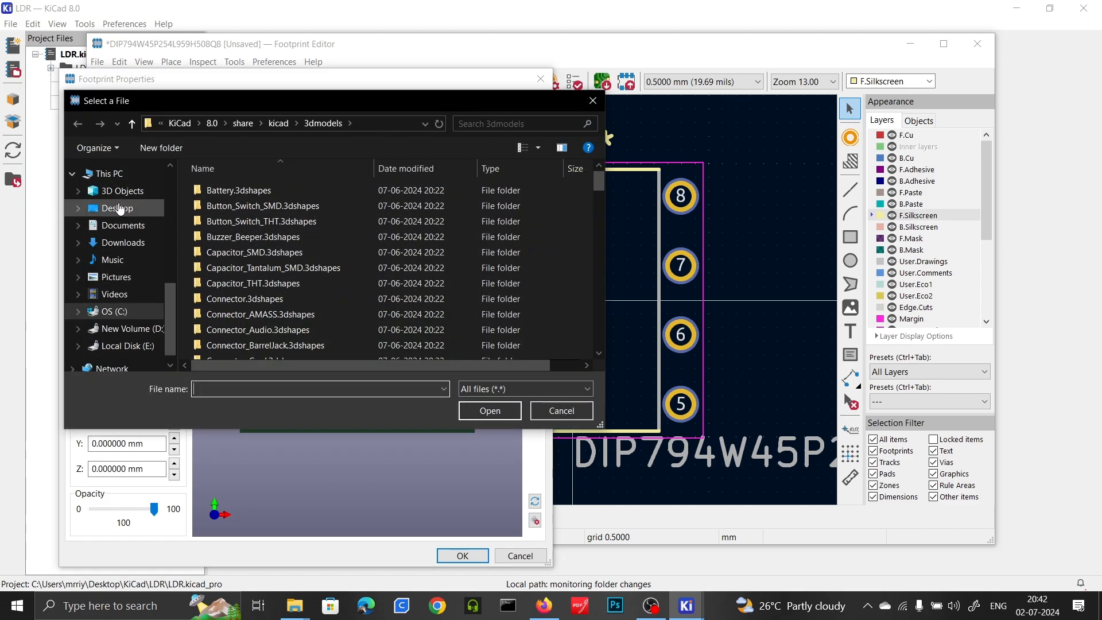
click(117, 208)
double_click(227, 198)
double_click(236, 283)
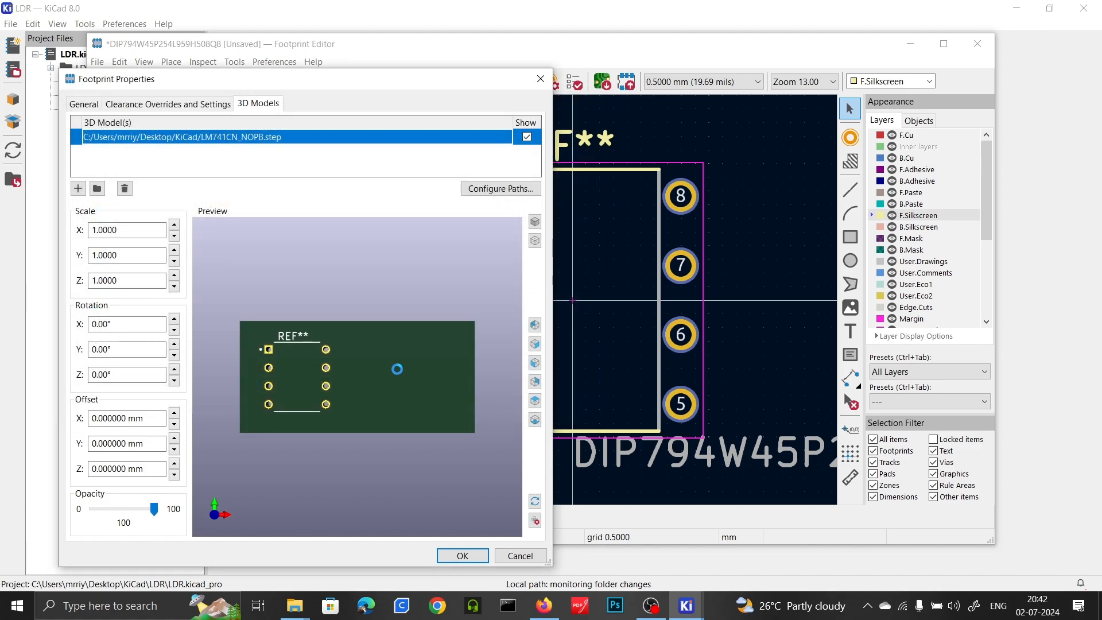
Step: Adjust the 3D model's X rotation to align it with the pads, check the preview and accept the footprint properties
drag(313, 423, 296, 402)
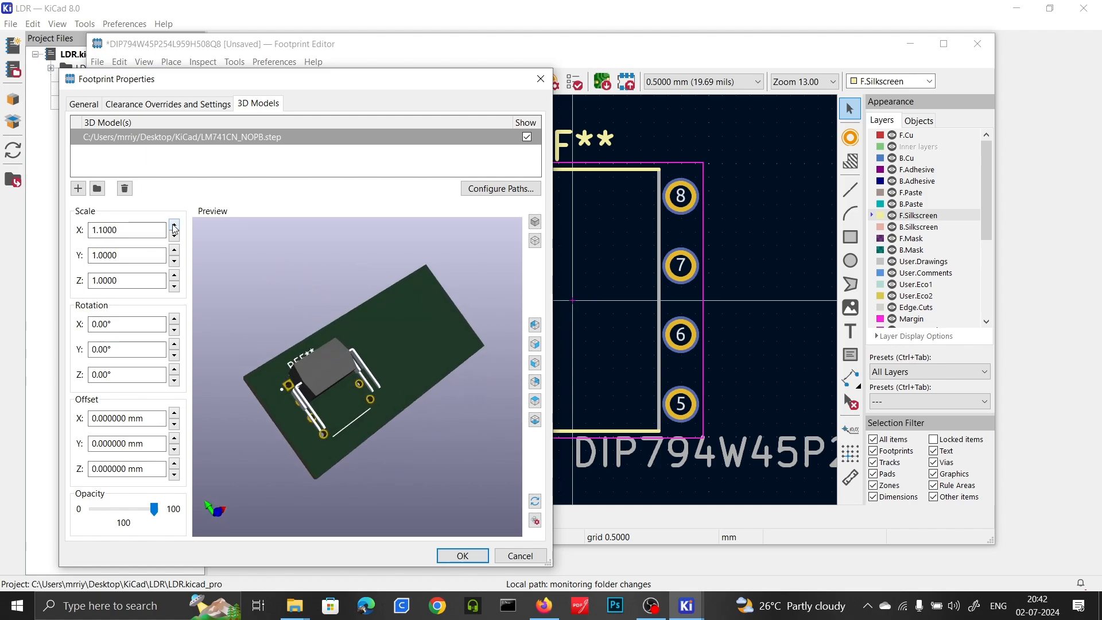
click(173, 319)
click(173, 329)
click(174, 330)
drag(321, 310, 414, 527)
click(449, 552)
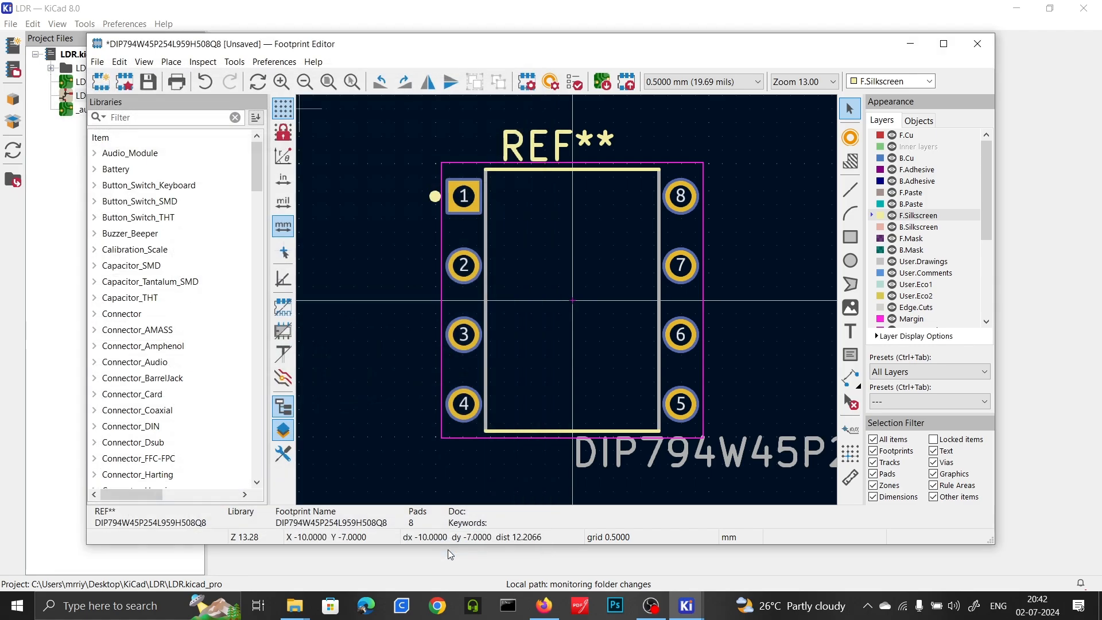
Step: Try to save the footprint under the name 0_LM41 and look through the existing target libraries
click(148, 83)
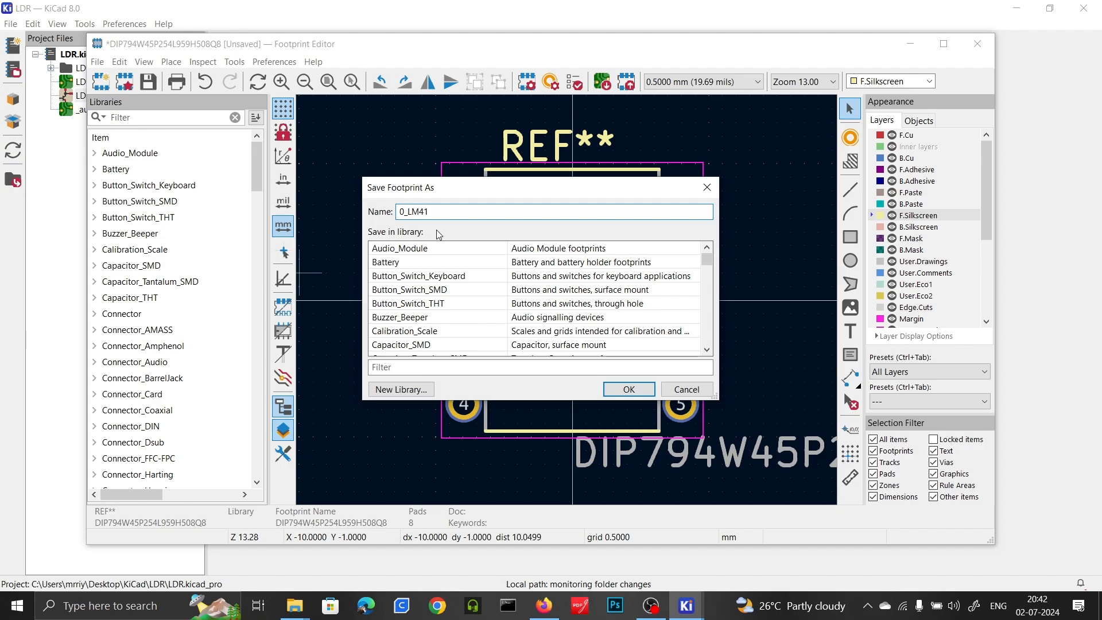
scroll(467, 287, down, 1)
scroll(467, 287, up, 1)
click(631, 389)
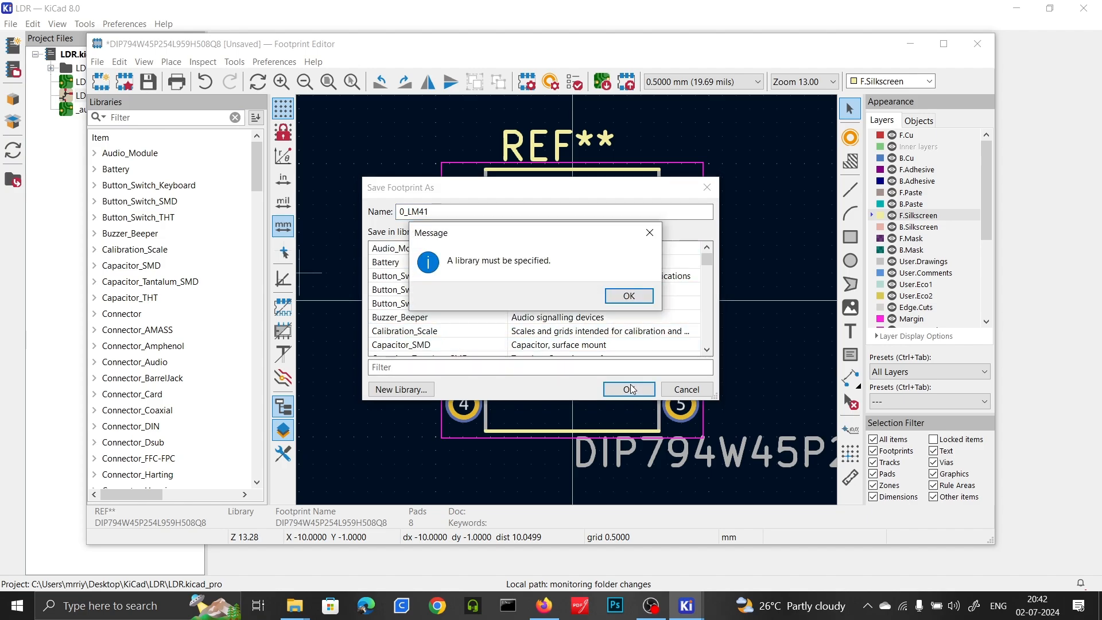
click(649, 233)
scroll(405, 277, down, 20)
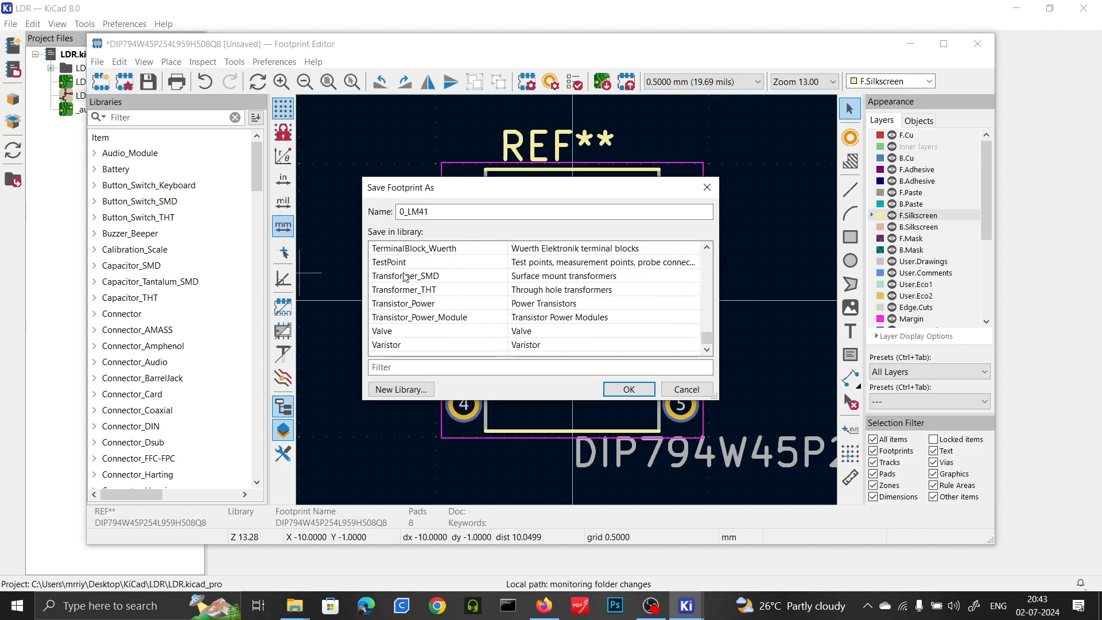
scroll(396, 327, up, 20)
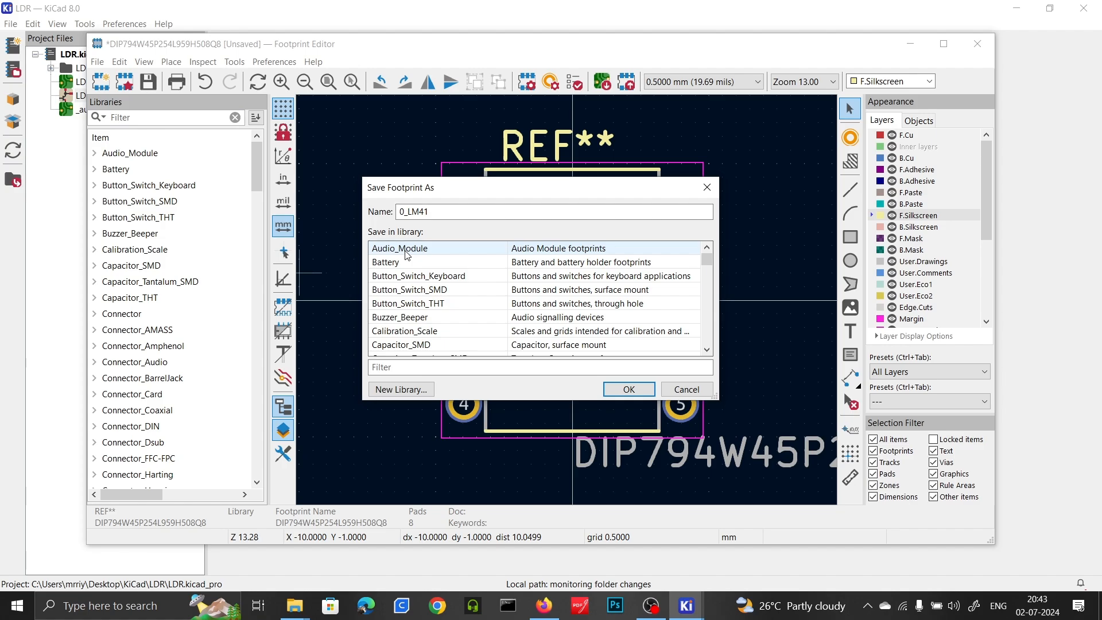
Step: Create a new global footprint library named IC in the desktop KiCad folder
click(401, 389)
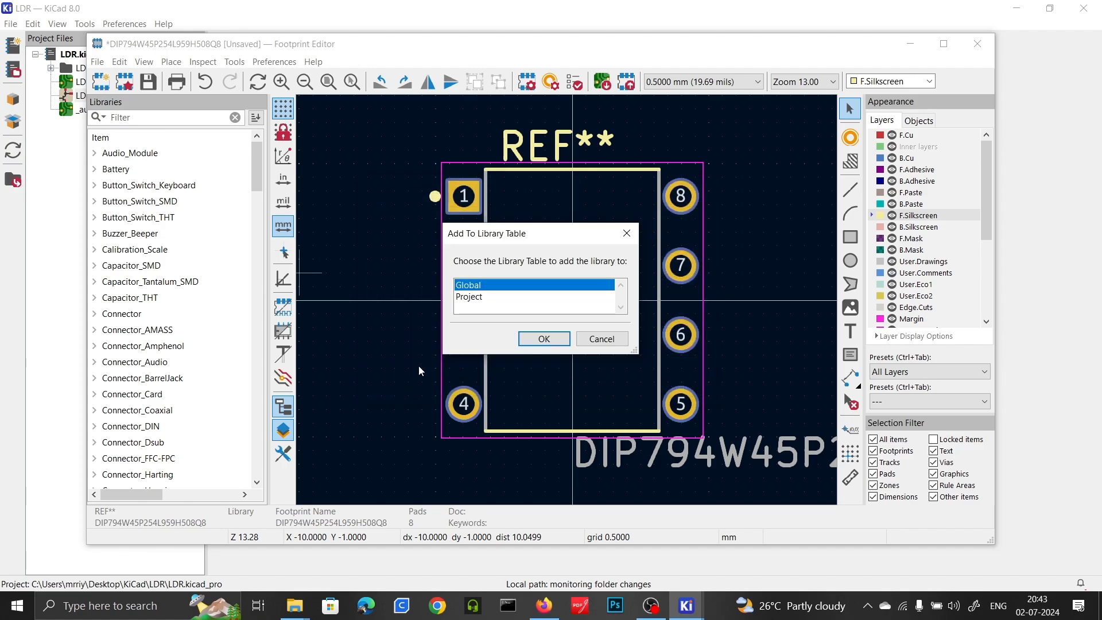
click(538, 341)
click(147, 191)
double_click(256, 198)
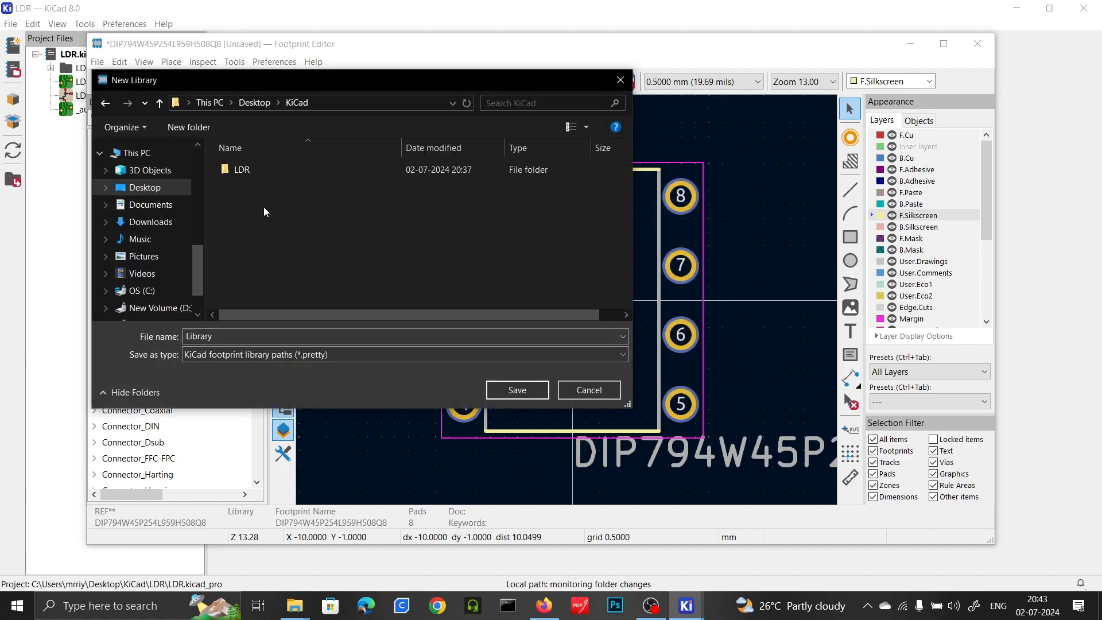
double_click(251, 335)
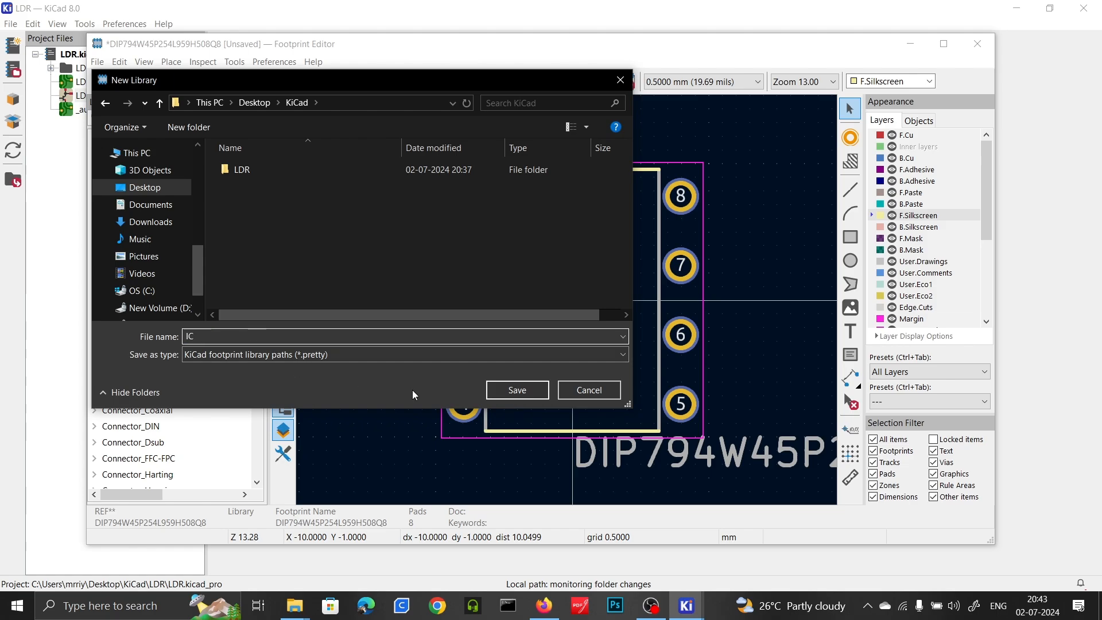
click(518, 390)
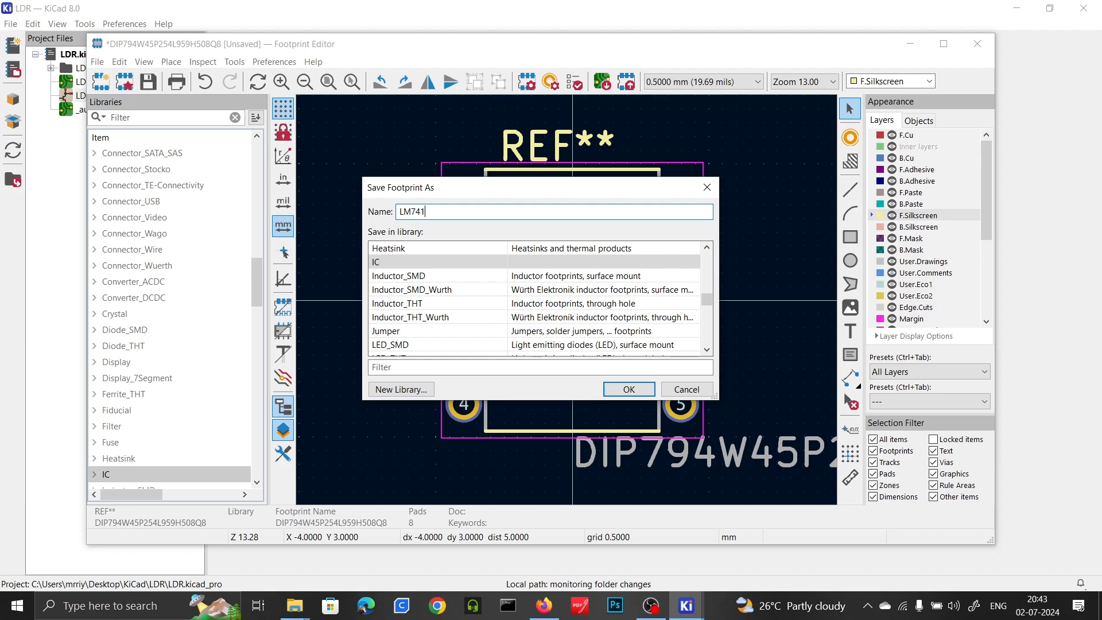
Step: Save the footprint as LM741 in the IC library and close the Footprint Editor
text(LM741)
click(624, 386)
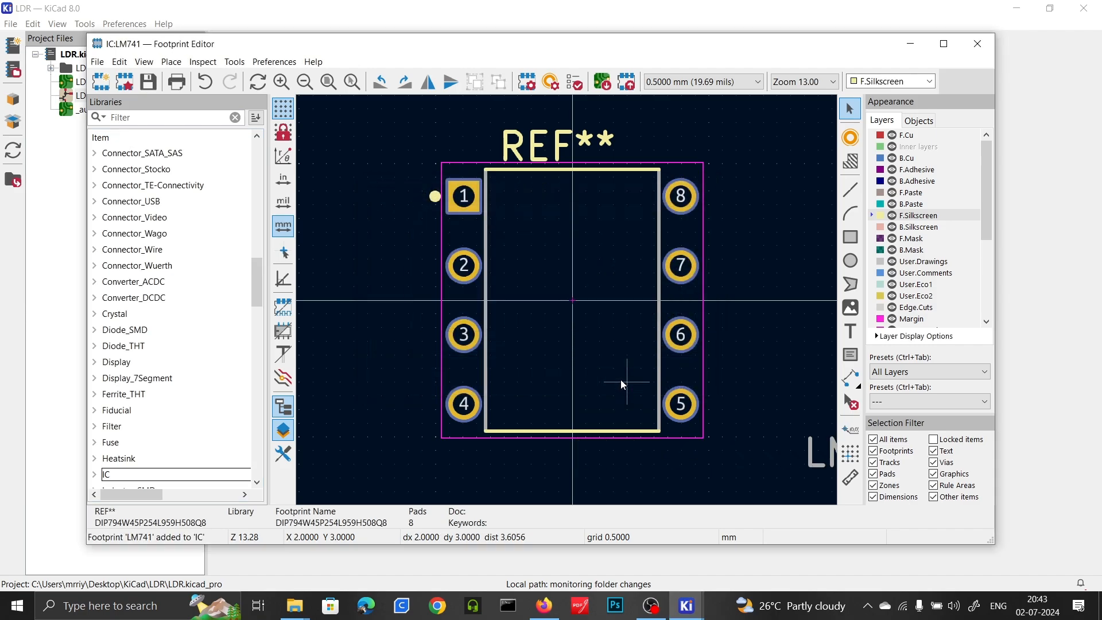
click(976, 55)
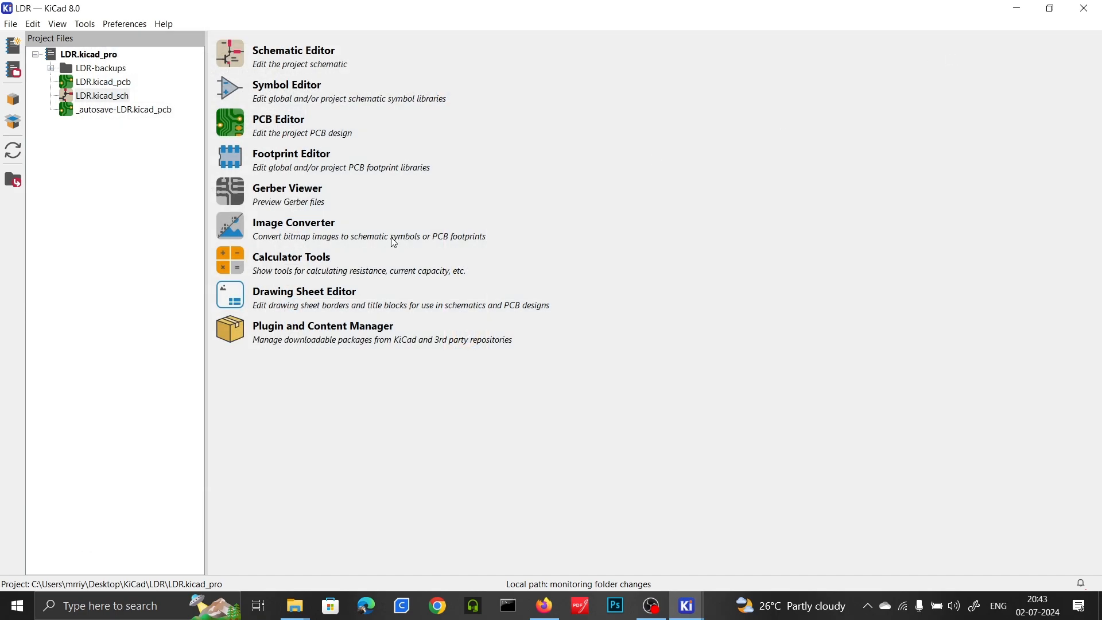
Step: Return to the LDR schematic and open the footprint assignment table for its symbols
mouse_move(686, 606)
click(687, 561)
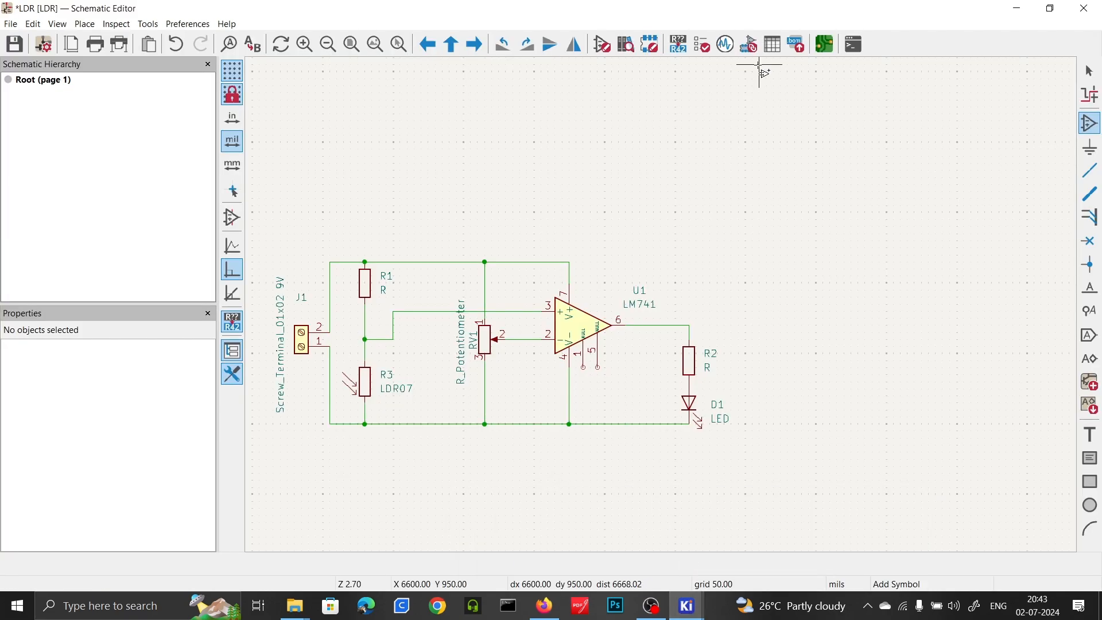
click(749, 44)
drag(315, 73, 543, 51)
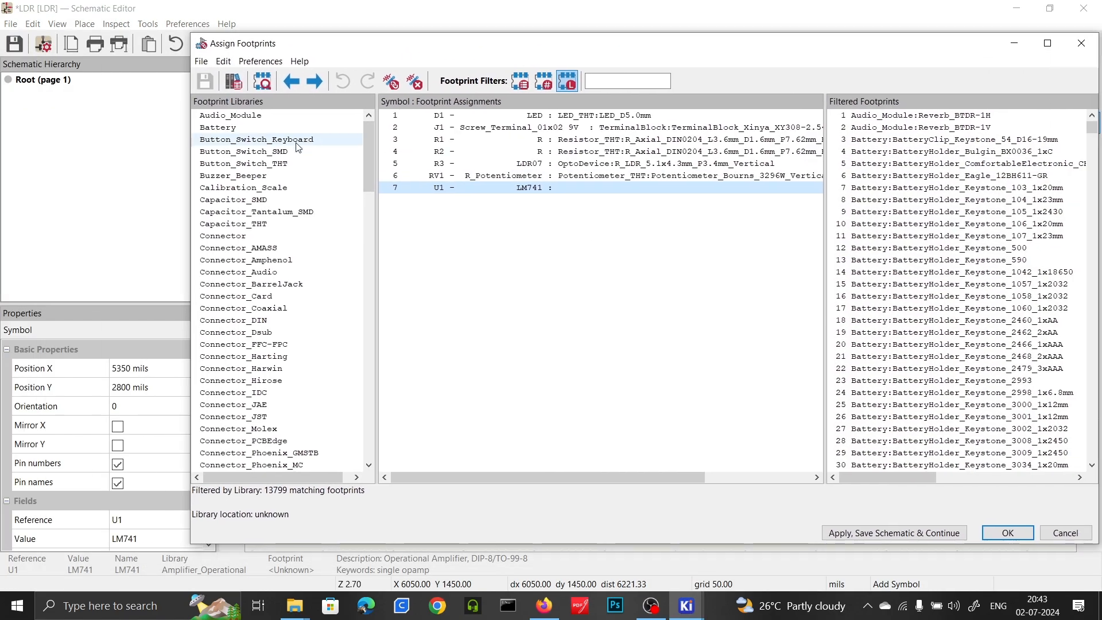
Step: Assign the LM741 footprint from the IC library to op-amp U1
scroll(208, 312, down, 15)
click(208, 311)
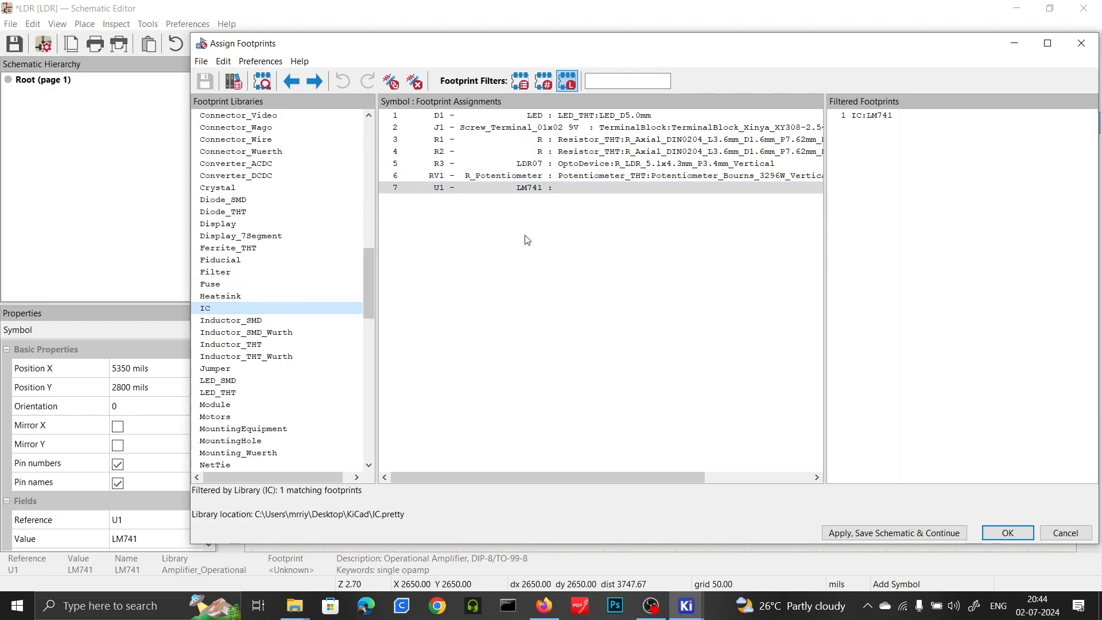
click(878, 117)
drag(863, 53, 794, 61)
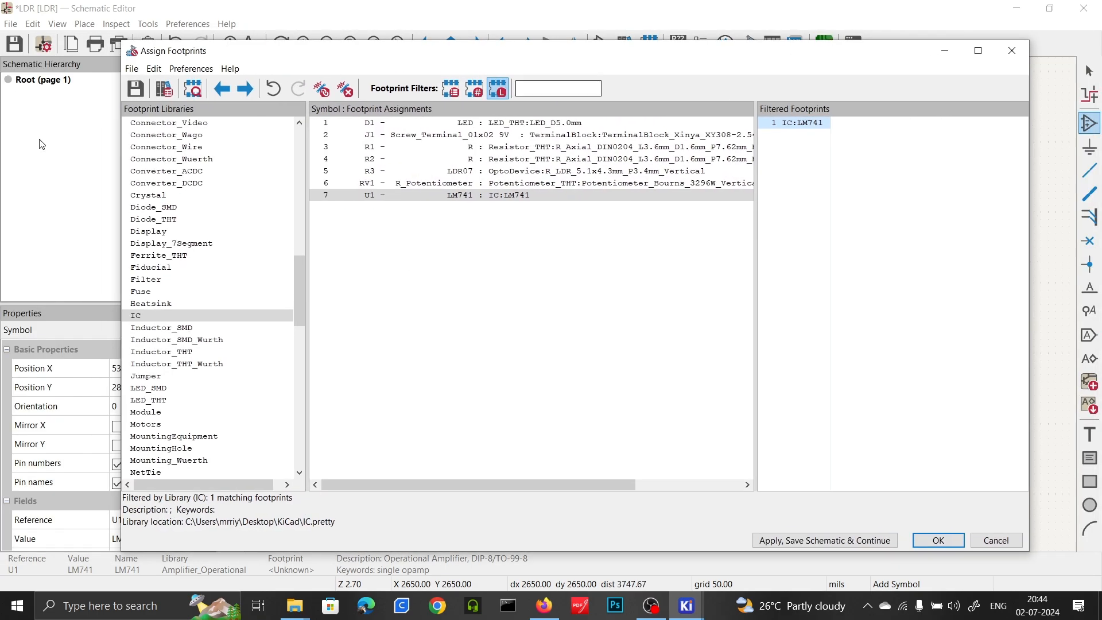
Step: Inspect the assigned LM741 footprint and its 3D model, and accept the footprint assignments
click(194, 89)
click(292, 68)
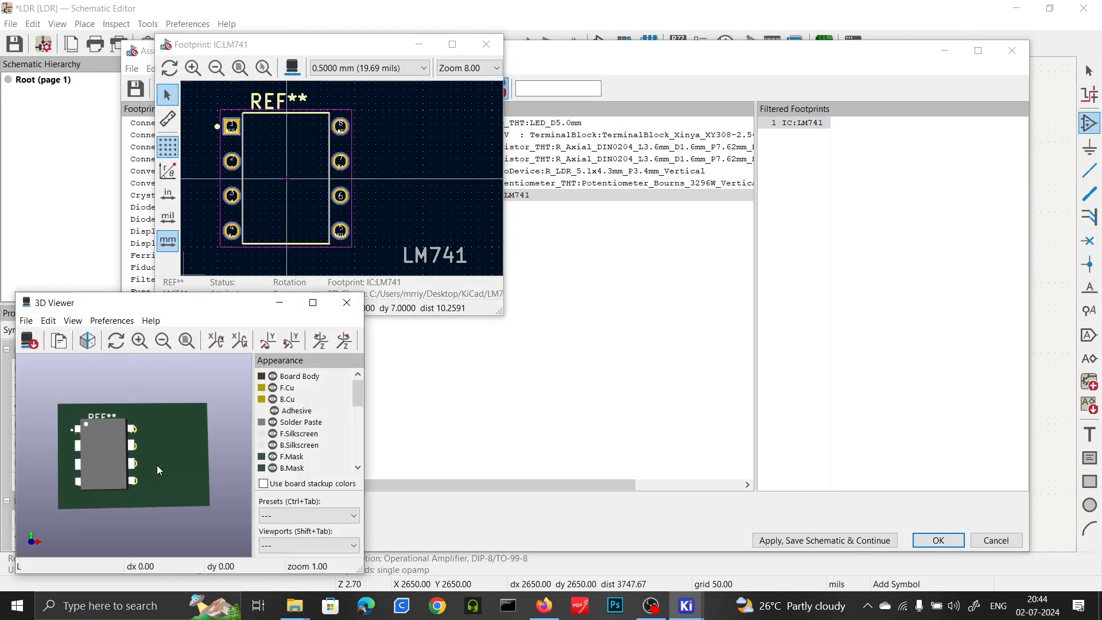
drag(156, 464, 208, 387)
click(347, 303)
click(486, 45)
click(938, 540)
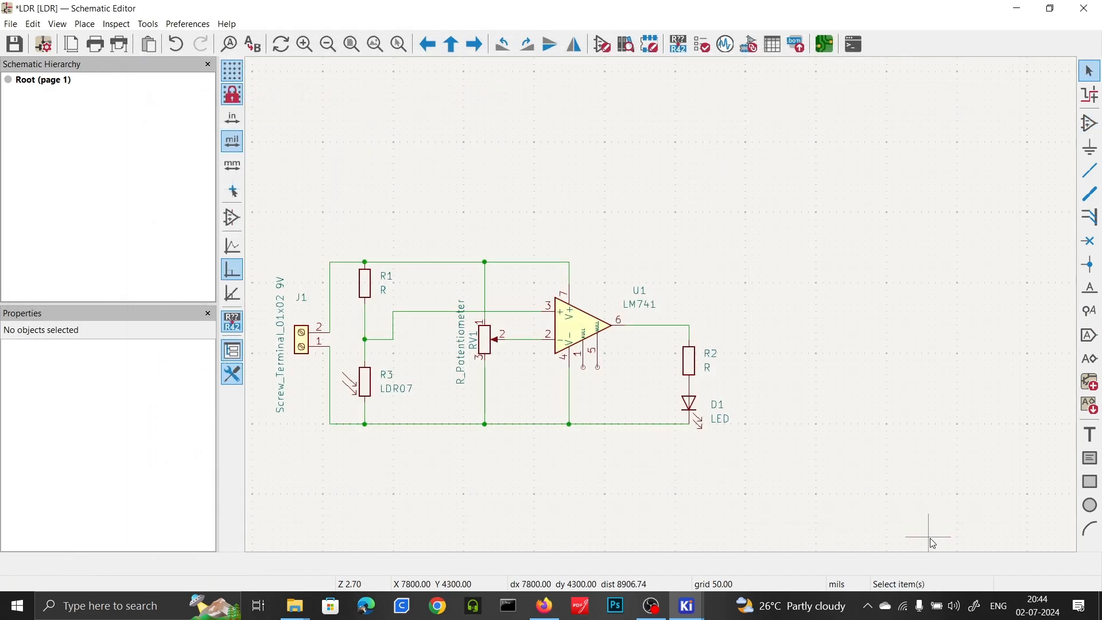
Step: Update the PCB from the schematic and place the U1 footprint to the right of the other parts
click(825, 43)
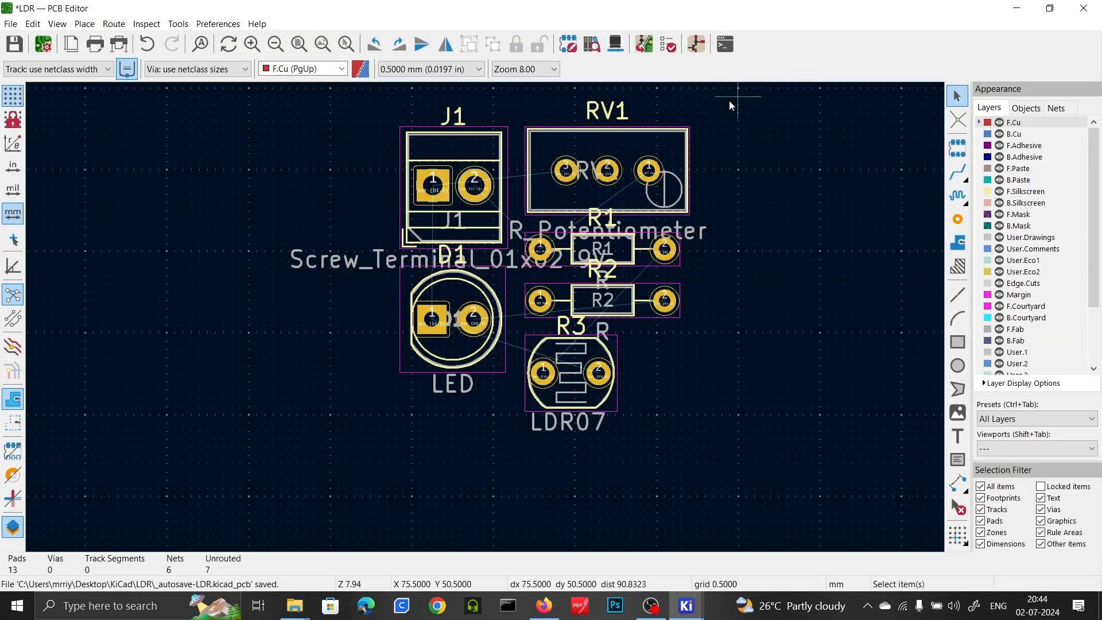
click(643, 43)
click(365, 339)
click(423, 339)
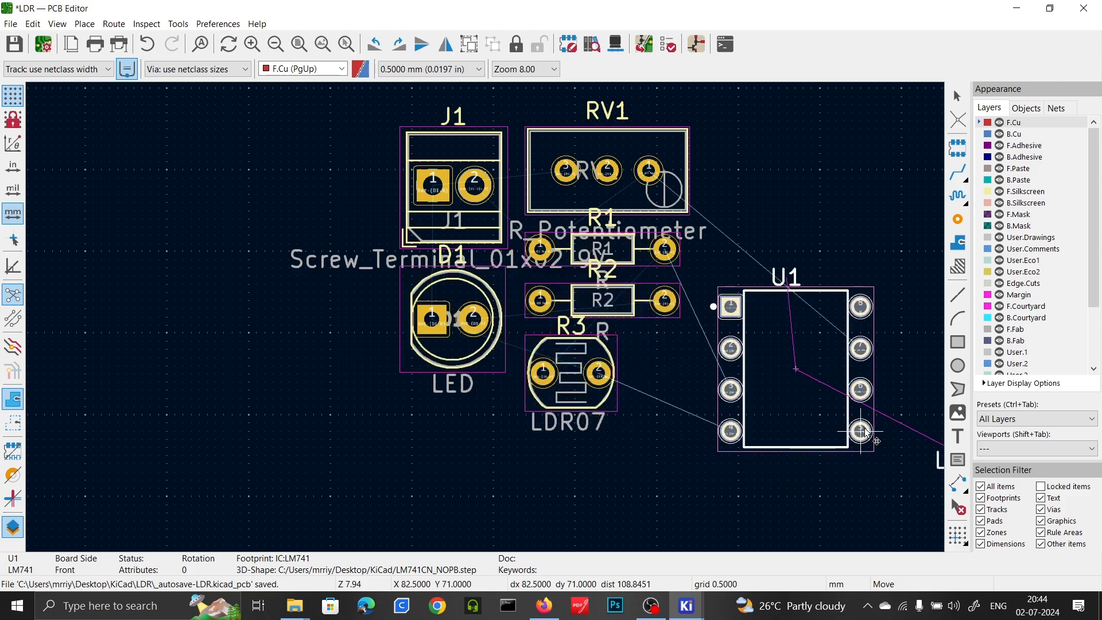
click(888, 391)
scroll(660, 402, down, 1)
scroll(594, 459, up, 1)
scroll(483, 287, down, 1)
scroll(485, 215, up, 1)
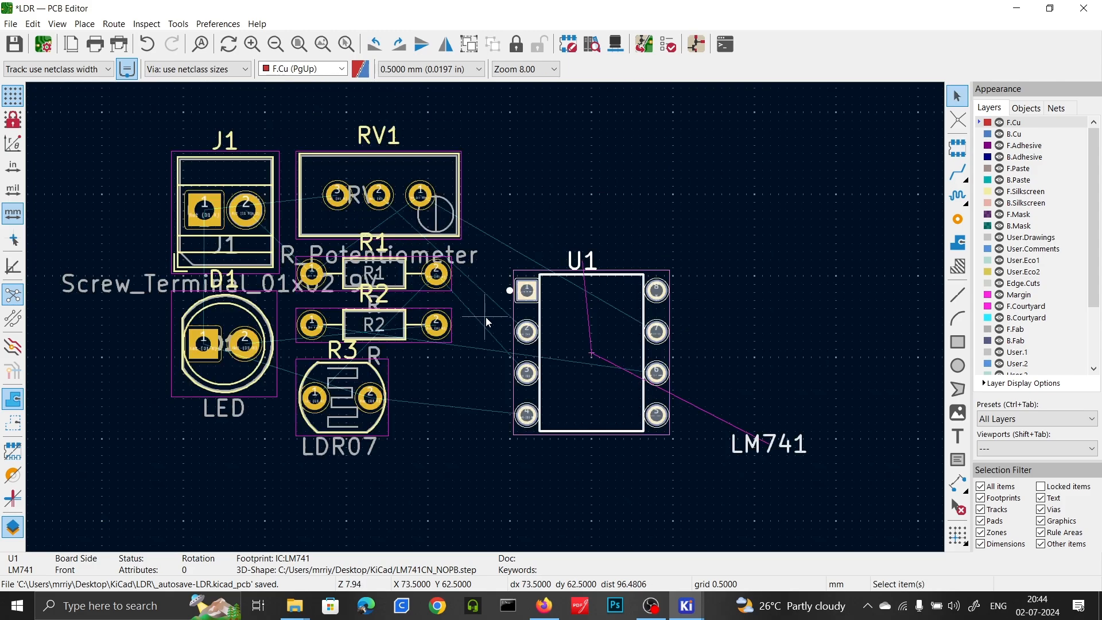
Step: Move potentiometer RV1 directly above U1, trying different rotations and keeping it horizontal
drag(293, 129, 497, 243)
key(m)
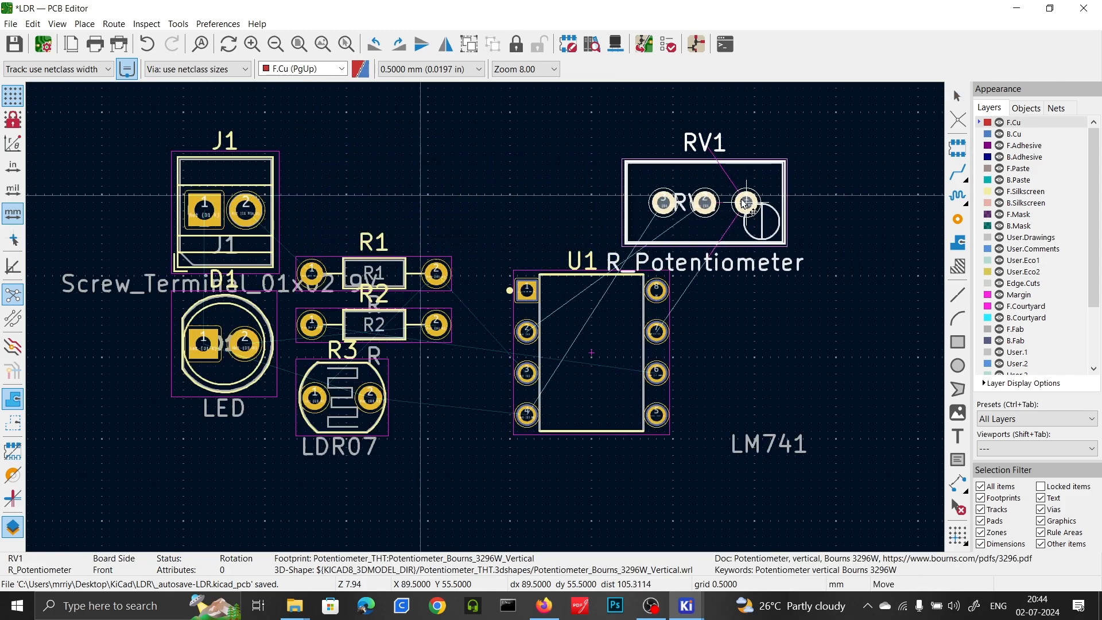
key(r)
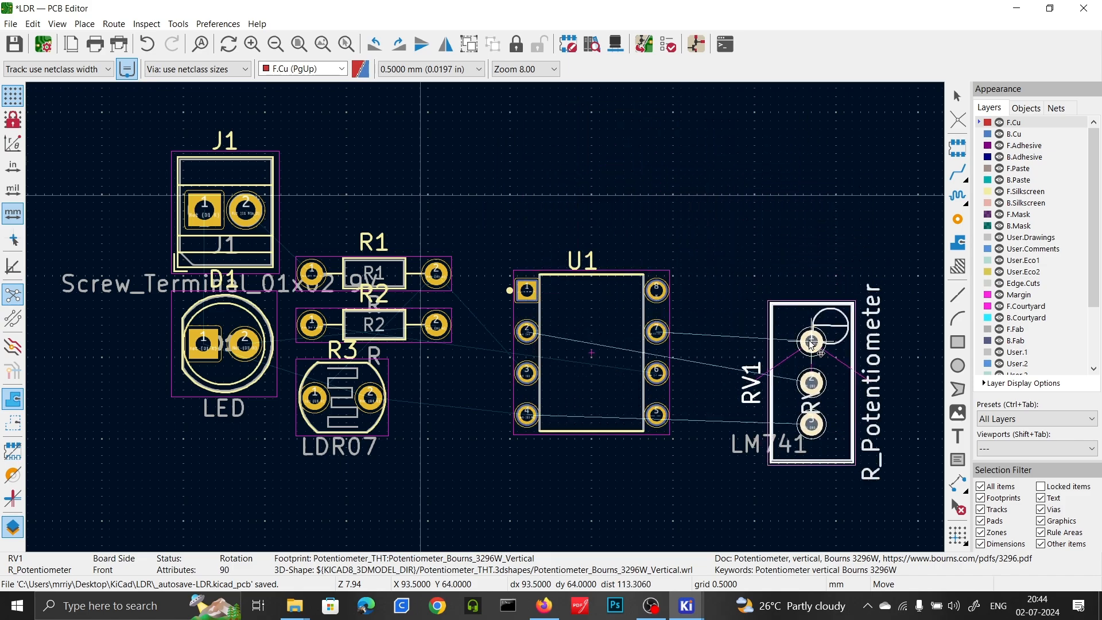
key(r)
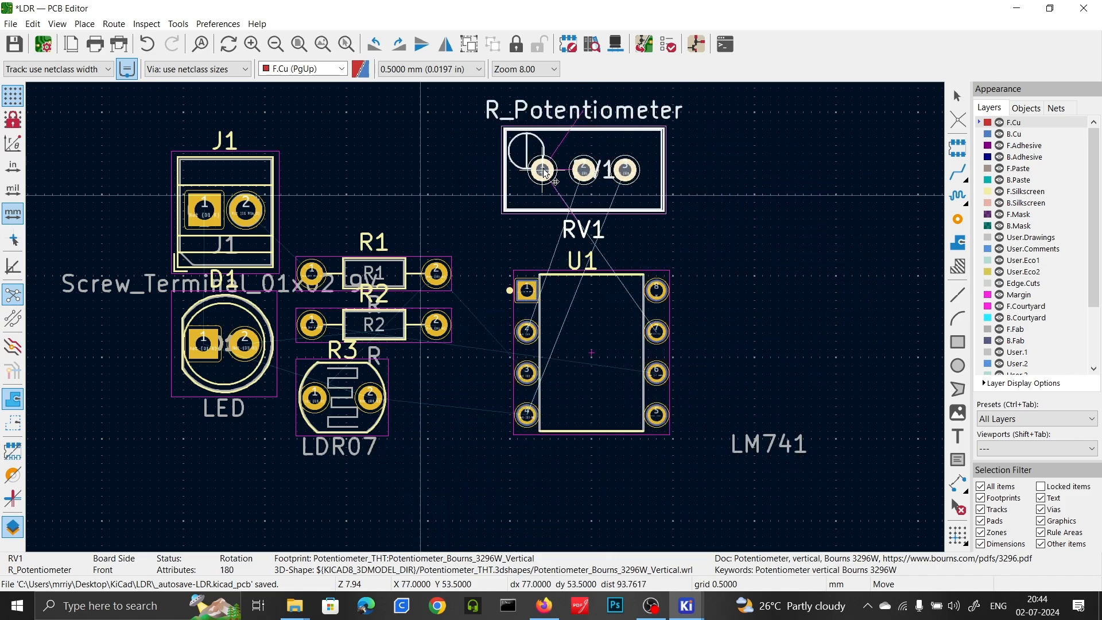
key(r)
key(r)
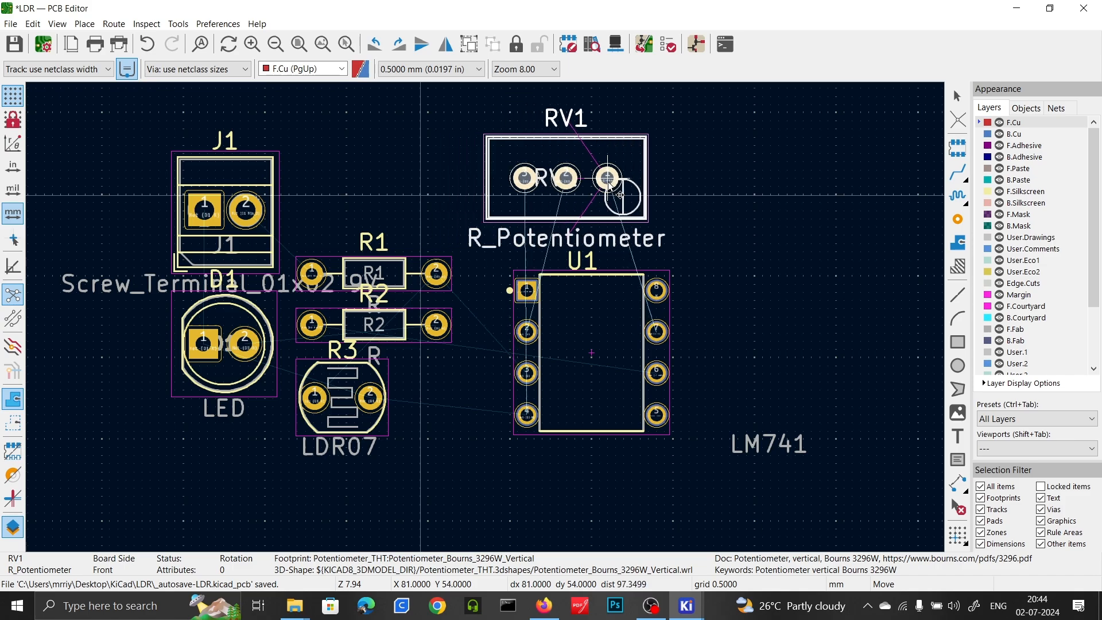
click(631, 183)
click(704, 241)
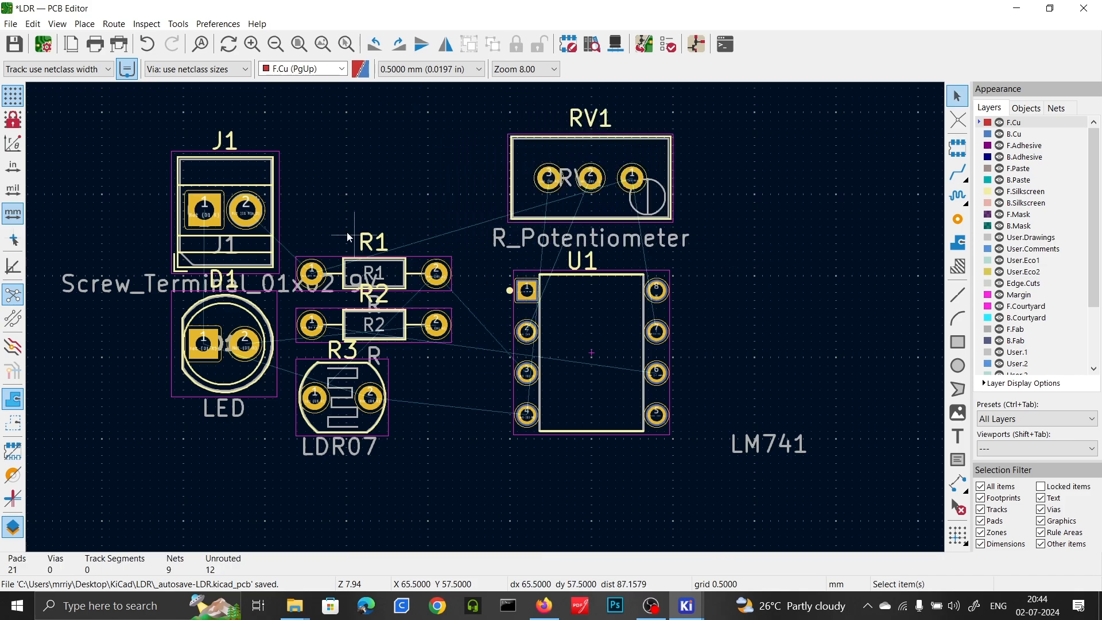
drag(299, 228, 470, 295)
key(m)
click(478, 264)
key(ctrl+z)
Step: Move D1, R2 and R3 together to the right of U1, and place R1 to the left of U1
click(397, 285)
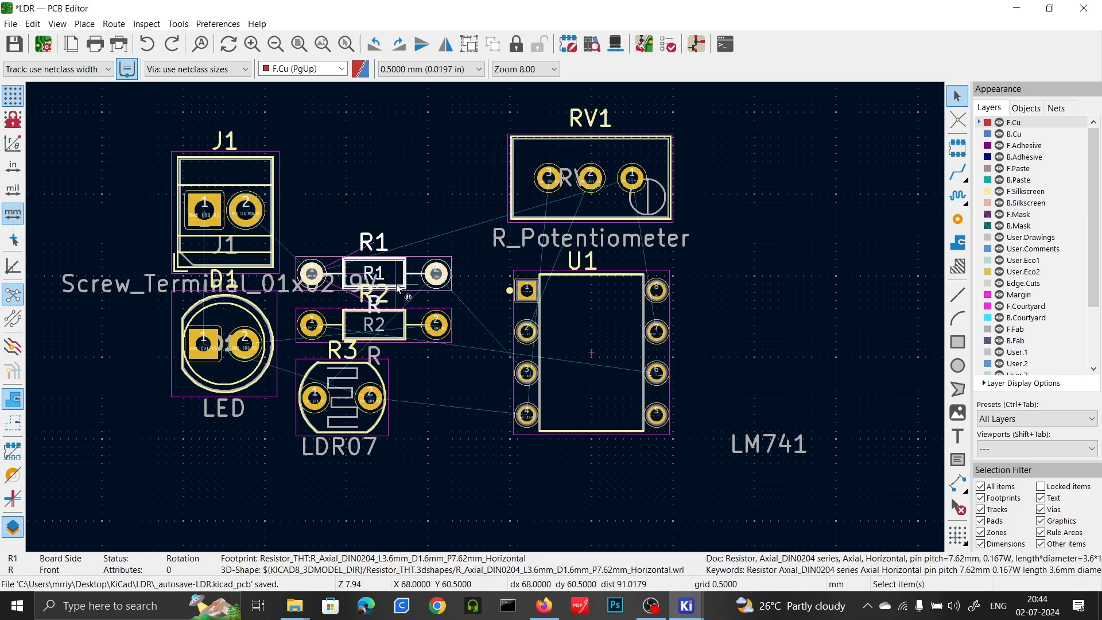
drag(397, 286, 411, 227)
drag(451, 511, 152, 273)
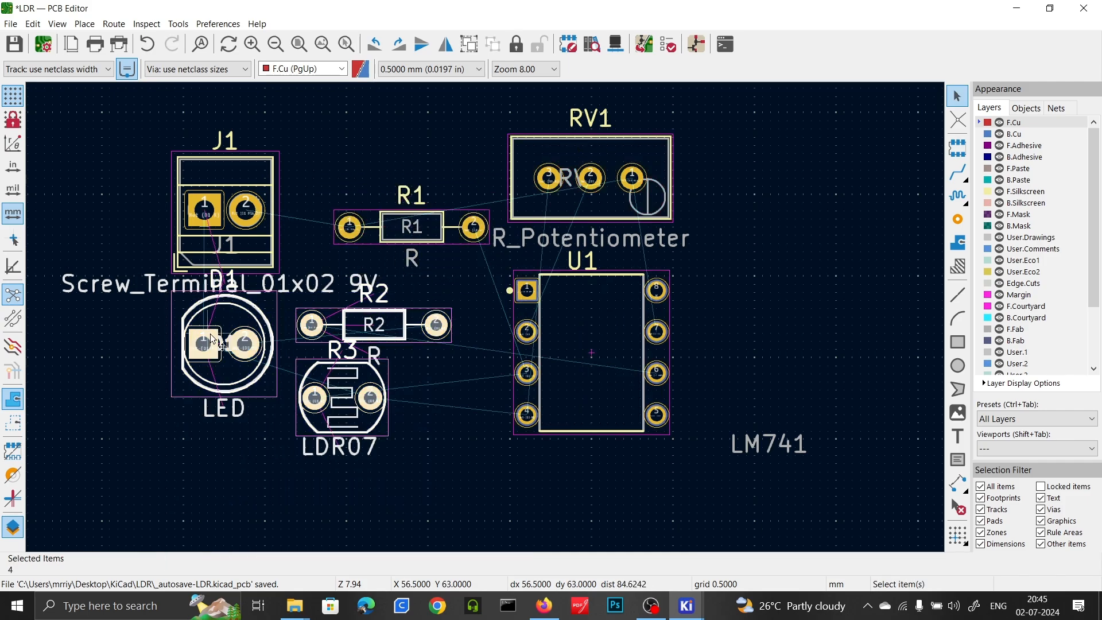
drag(212, 338, 857, 310)
click(412, 226)
drag(412, 227, 404, 374)
Step: Move terminal block J1 to the left of R1 and rotate it so its two pads are stacked vertically
drag(224, 212, 194, 315)
key(r)
key(r)
key(r)
scroll(193, 315, down, 5)
scroll(479, 390, up, 3)
mouse_move(442, 265)
mouse_down()
mouse_move(478, 351)
mouse_move(447, 179)
mouse_up()
click(462, 179)
scroll(615, 176, up, 3)
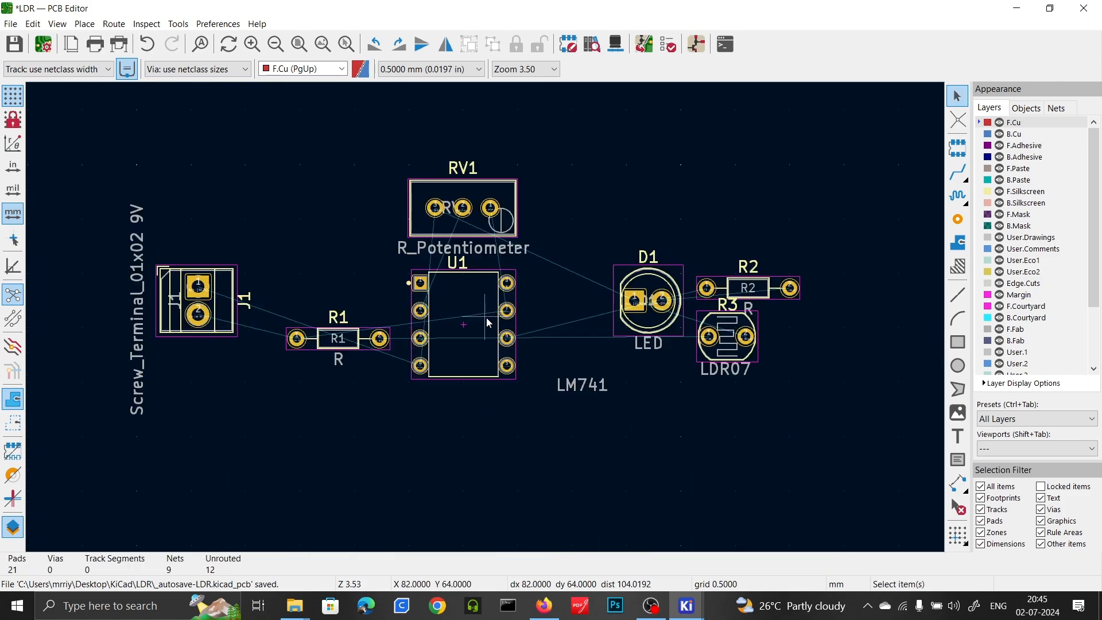
Step: Move LED D1 below R1 and try moving R2 below and to the right of U1
click(662, 300)
drag(663, 300, 344, 443)
drag(643, 235, 822, 301)
drag(747, 288, 535, 445)
key(ctrl+z)
Step: Move resistor R2 beside U1's lower right side and rotate it to vertical
drag(671, 263, 861, 327)
drag(751, 294, 562, 385)
key(r)
key(r)
key(r)
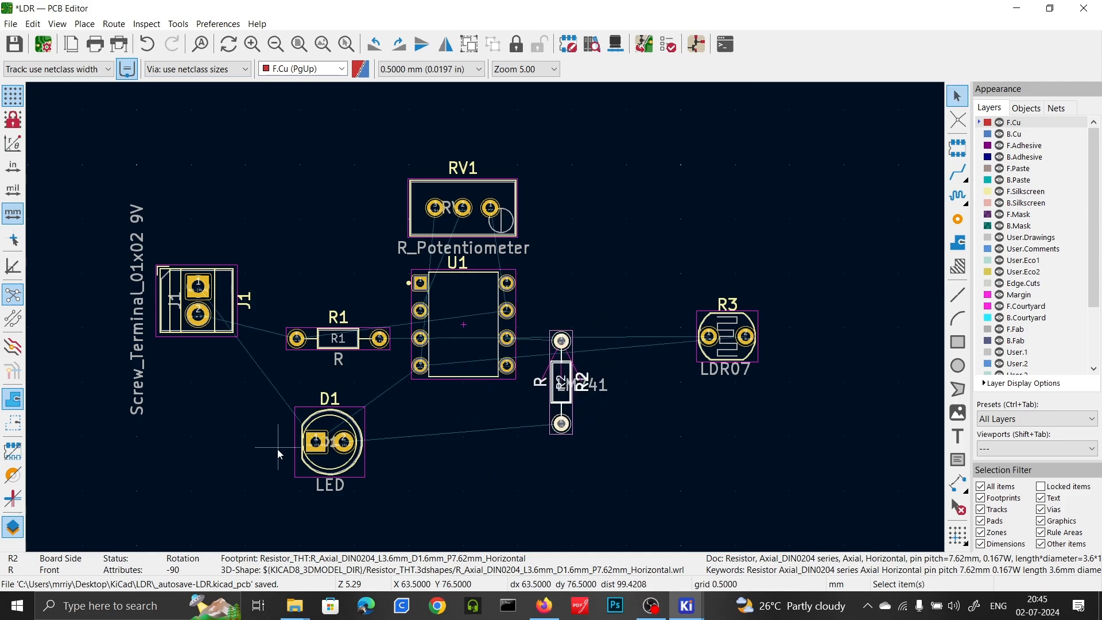
Step: Move LED D1 to the right of R2, and light sensor R3 to the left of RV1
drag(343, 442, 654, 405)
click(735, 349)
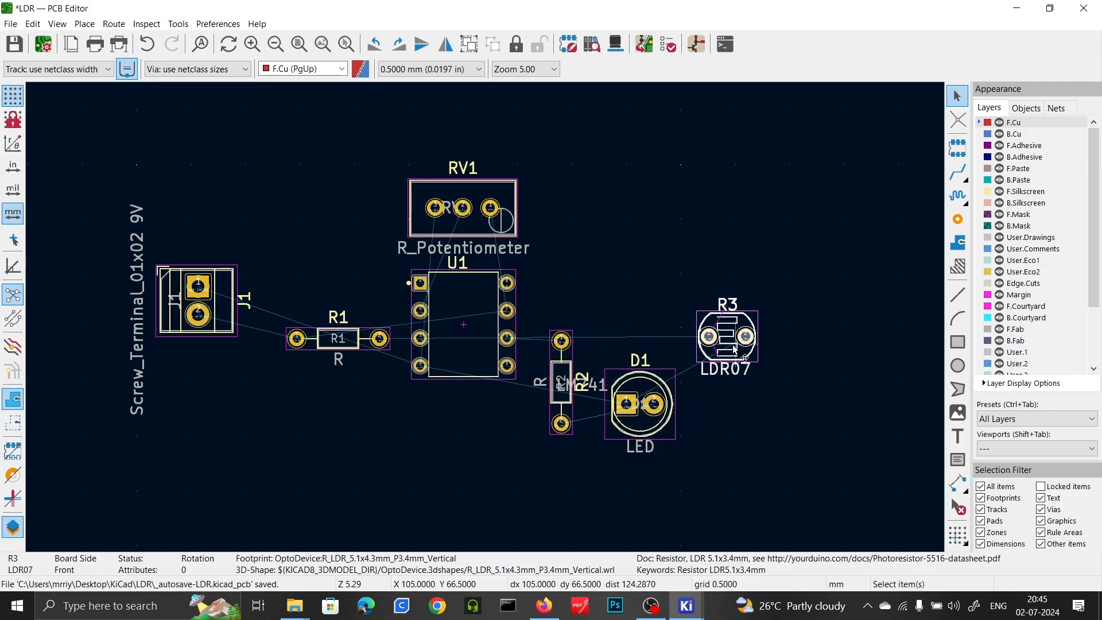
drag(735, 349, 362, 231)
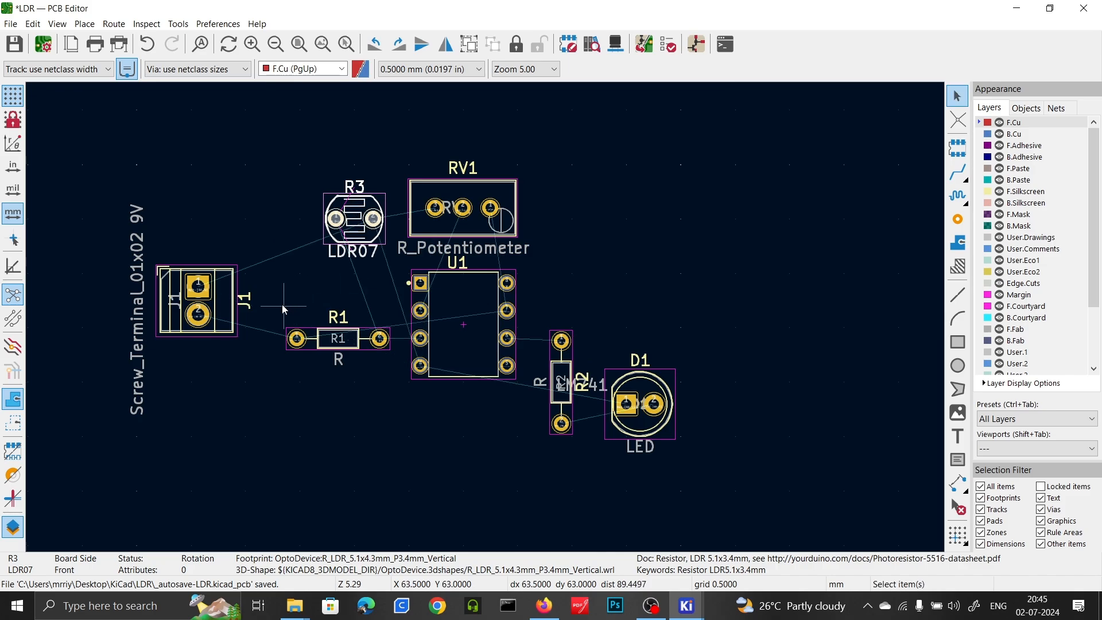
Step: Move R1 to the left of R3, rotating it through vertical and back to horizontal
drag(338, 339, 213, 204)
key(r)
key(r)
key(r)
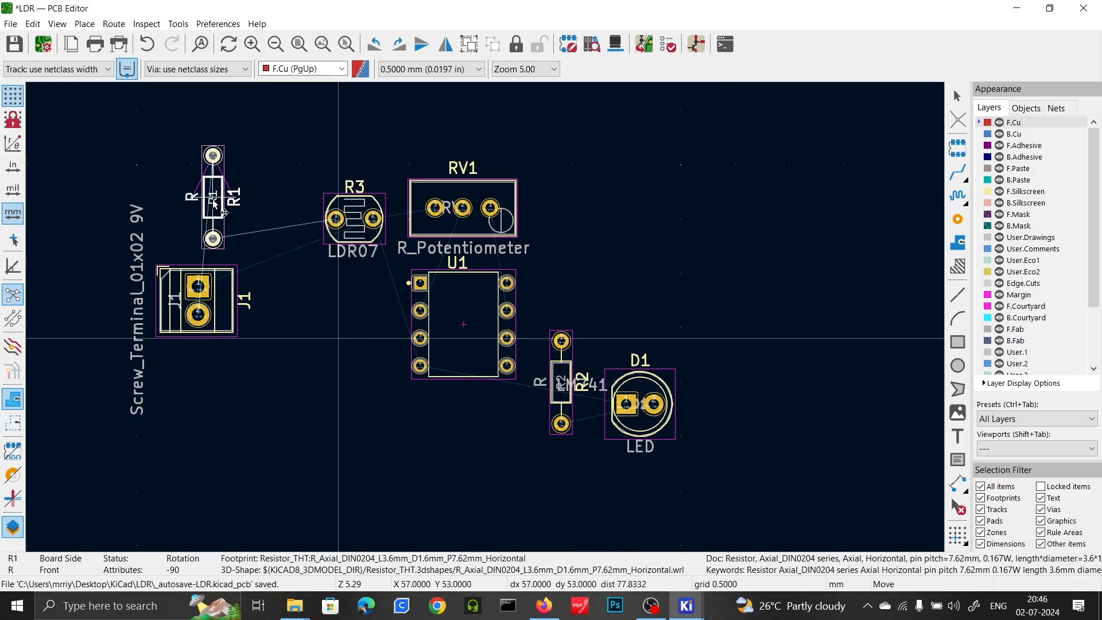
key(r)
click(252, 228)
Step: Move terminal block J1 closer to U1, and place R1 vertically just above J1
drag(75, 232, 239, 389)
key(m)
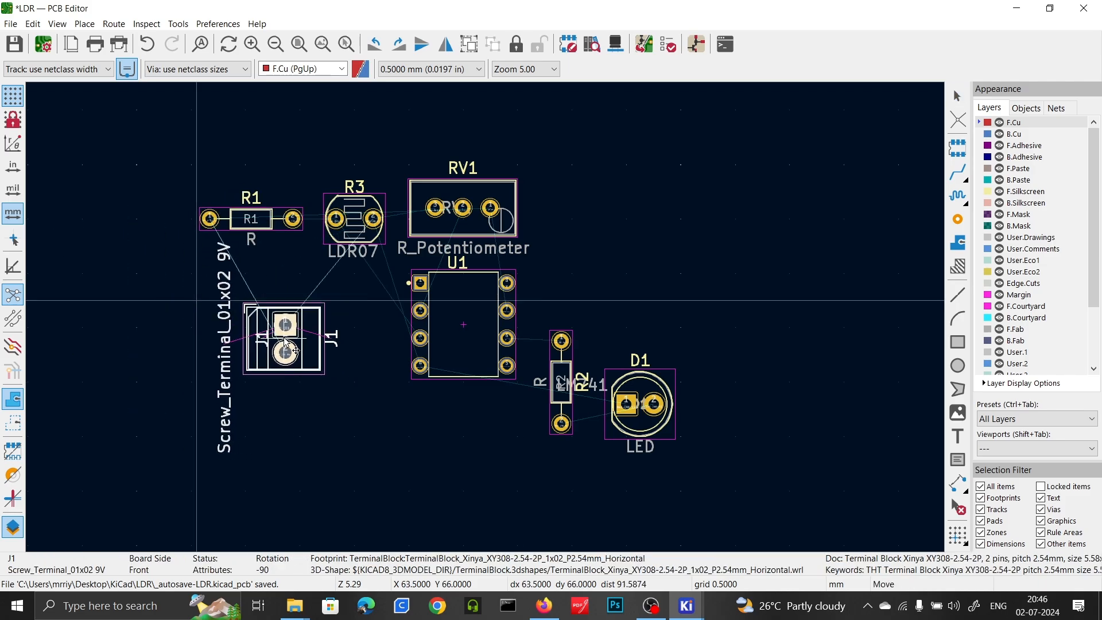
click(285, 341)
drag(131, 186, 312, 276)
key(m)
key(r)
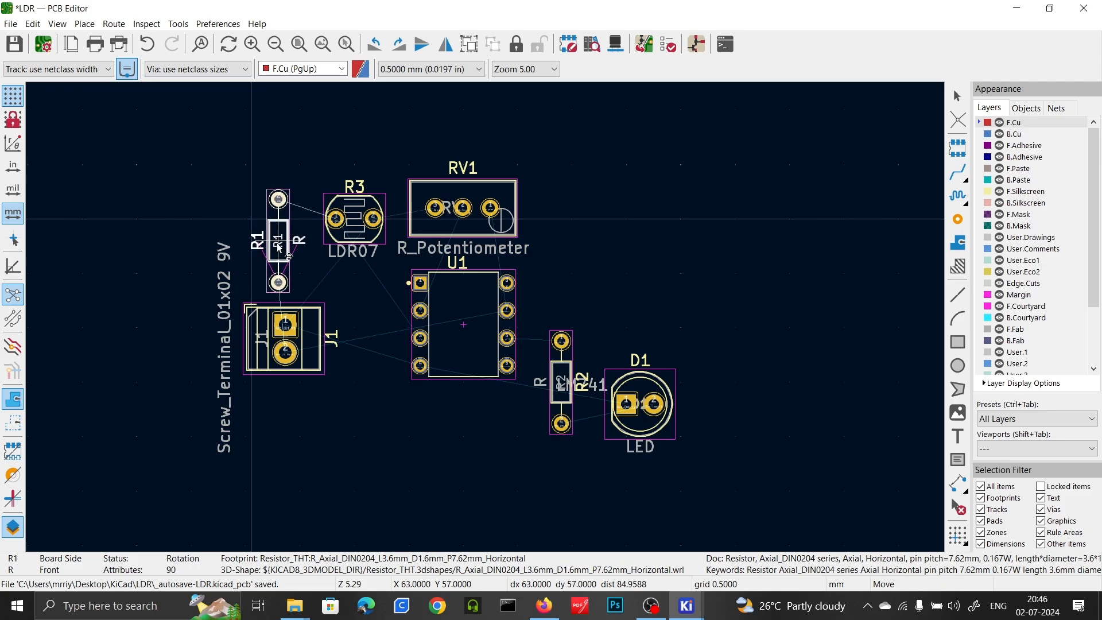
click(278, 247)
Step: Shift U1 closer to J1, and raise R3 so its pads line up with RV1's pads
drag(385, 256, 539, 356)
key(m)
click(424, 333)
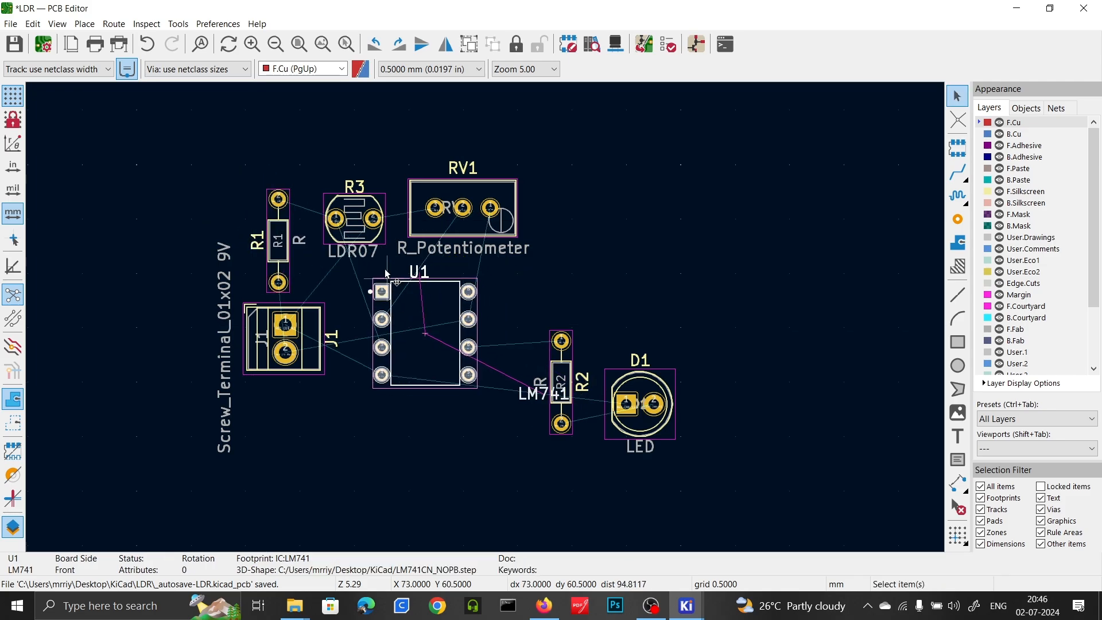
drag(299, 165, 376, 245)
key(m)
click(354, 208)
Step: Move R2 close to U1's right side and place LED D1 to the upper right of R2
drag(528, 303, 609, 453)
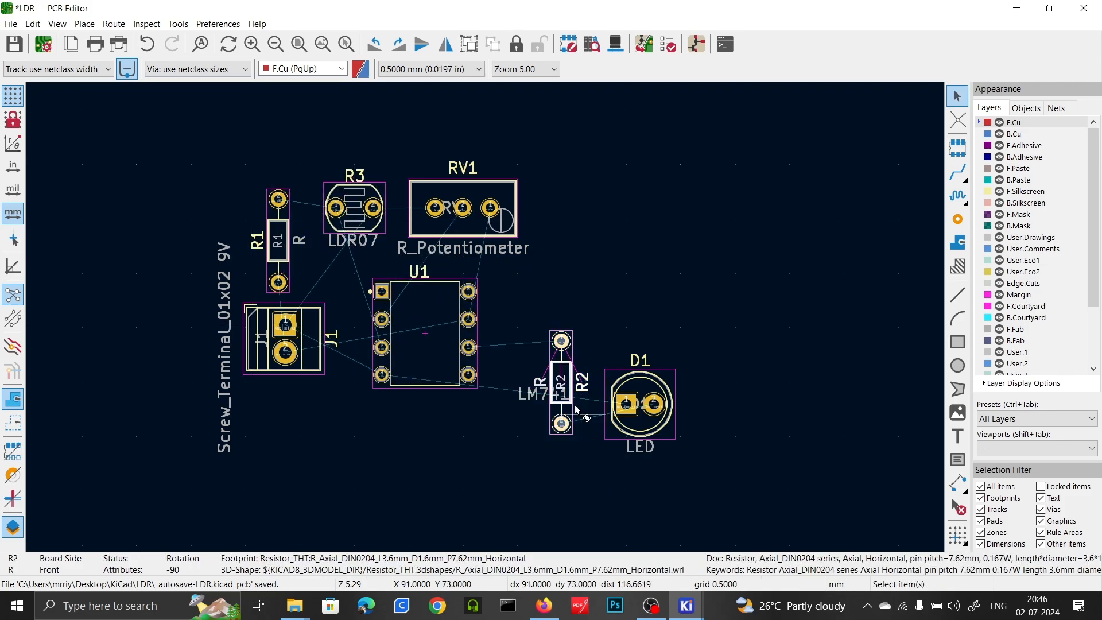
key(m)
click(532, 371)
drag(591, 337, 701, 492)
key(m)
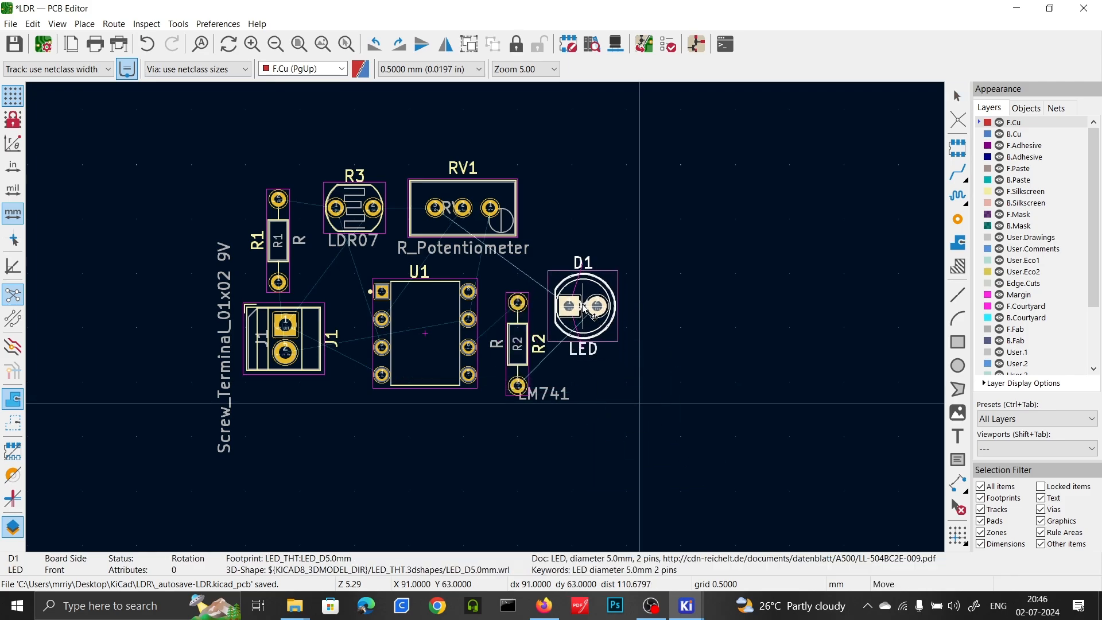
click(594, 309)
click(629, 403)
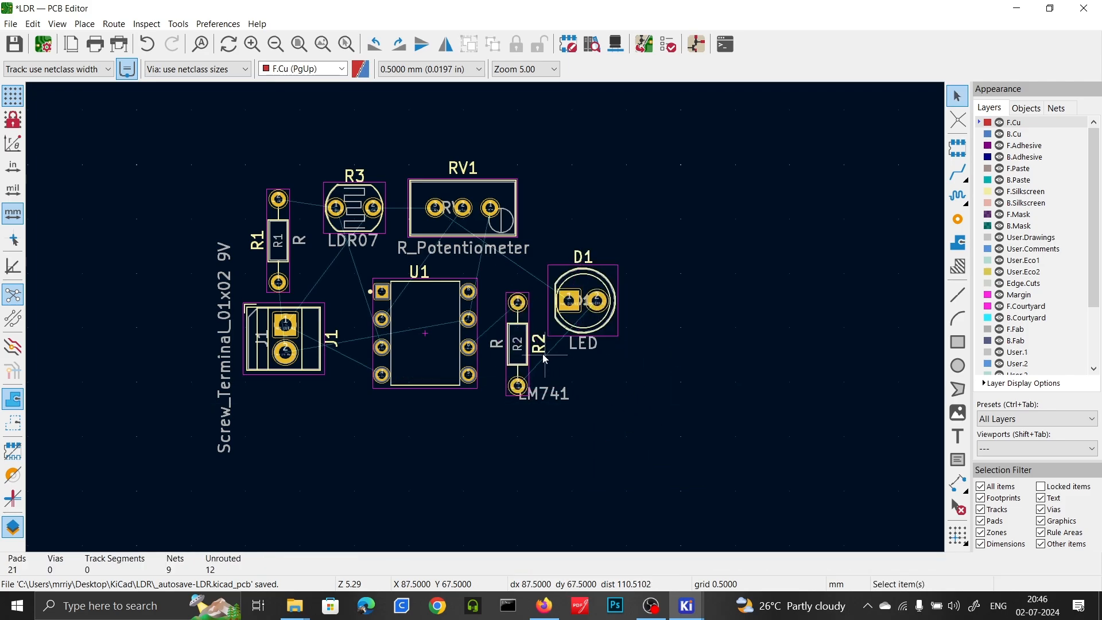
Step: Move LED D1 beside RV1, and rotate R2 with U1's value text so R2 lies horizontally below D1
click(553, 263)
drag(553, 264, 546, 182)
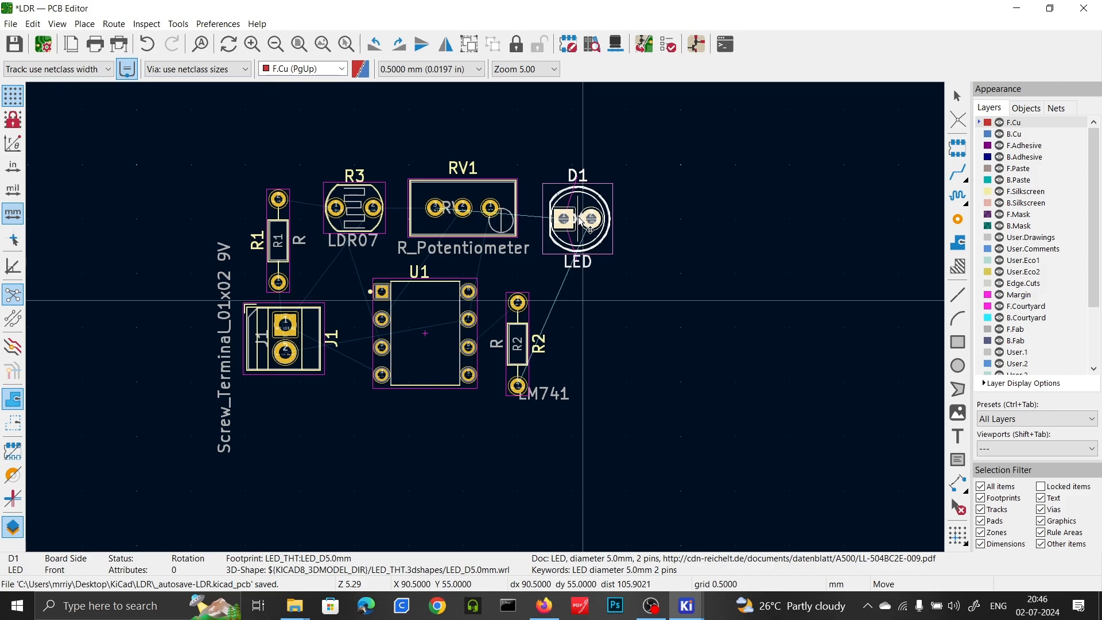
drag(504, 282, 637, 476)
key(r)
drag(515, 374, 593, 355)
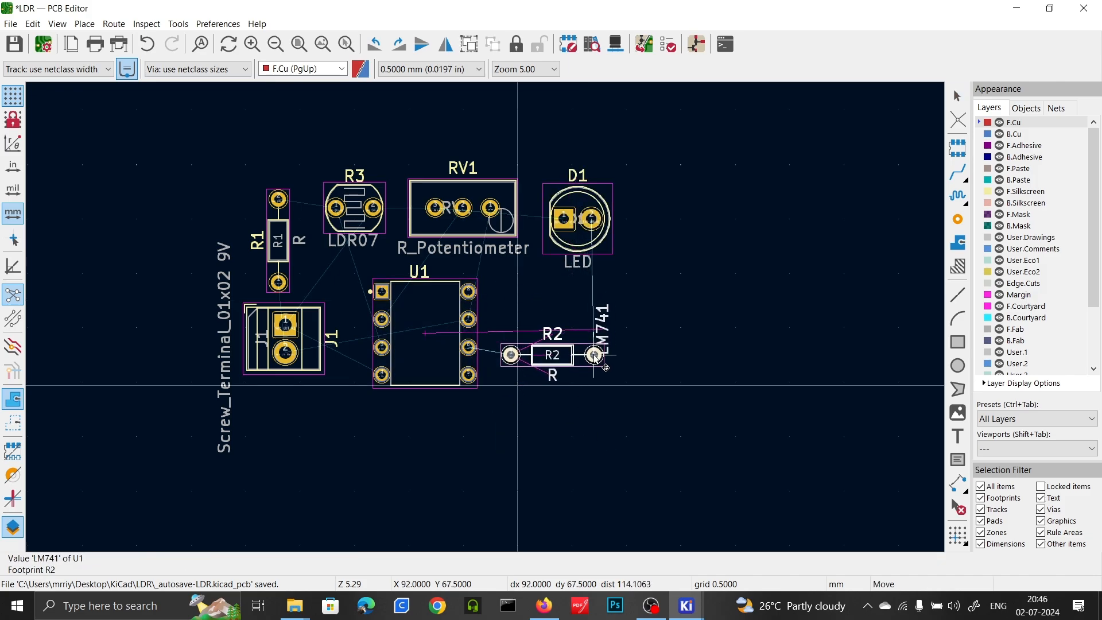
Step: Nudge R1 slightly up and left, away from terminal block J1
drag(244, 183, 311, 288)
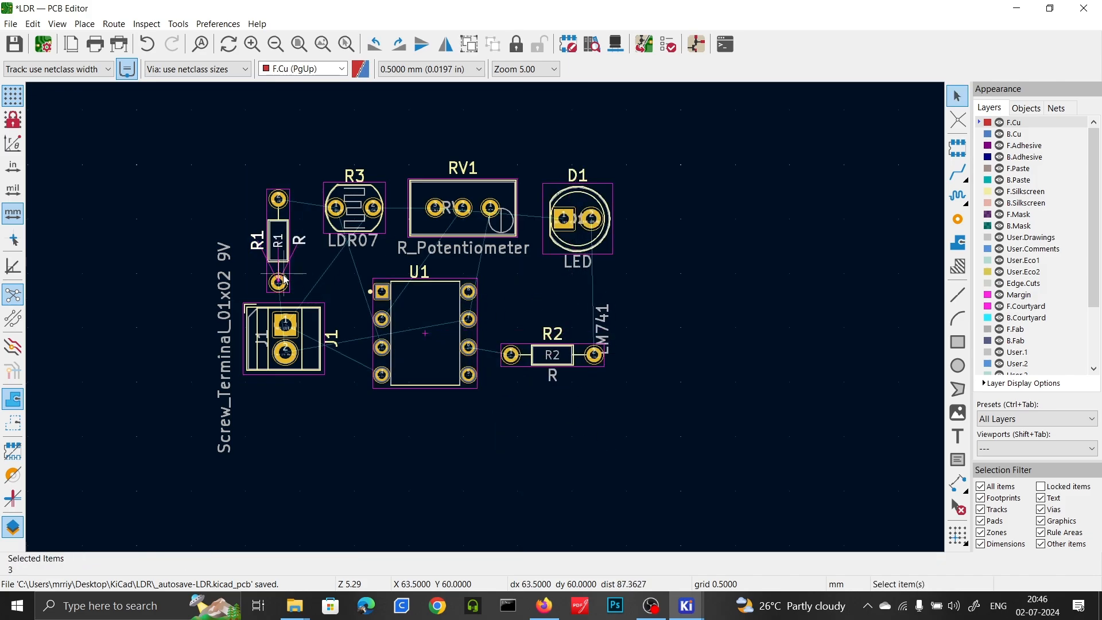
drag(278, 199, 273, 191)
click(223, 205)
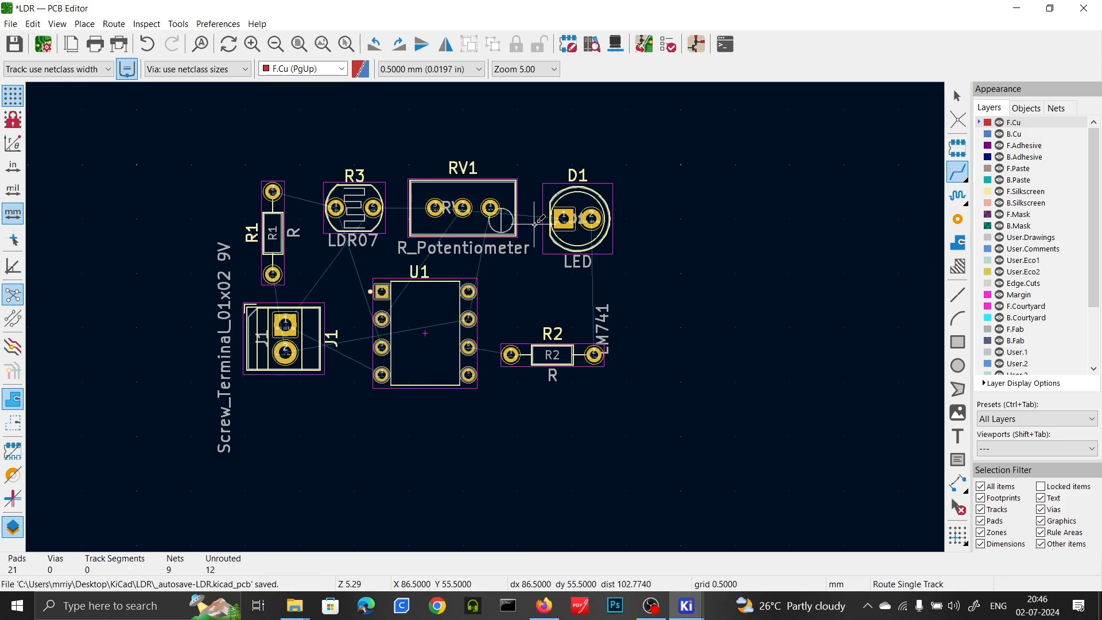
Step: Route a trial F.Cu track at netclass width from D1's pad 2 to R2's pad below it
click(591, 220)
click(594, 354)
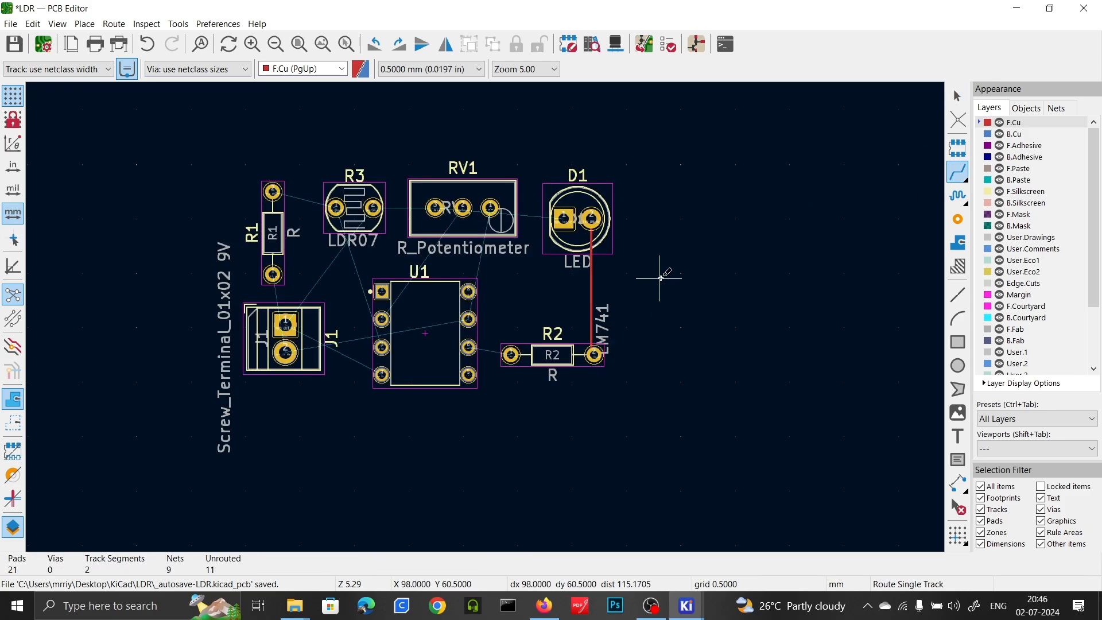
Step: Add a predefined track width of 1 mm in the board setup and make it the active track width
click(80, 69)
click(192, 69)
click(85, 69)
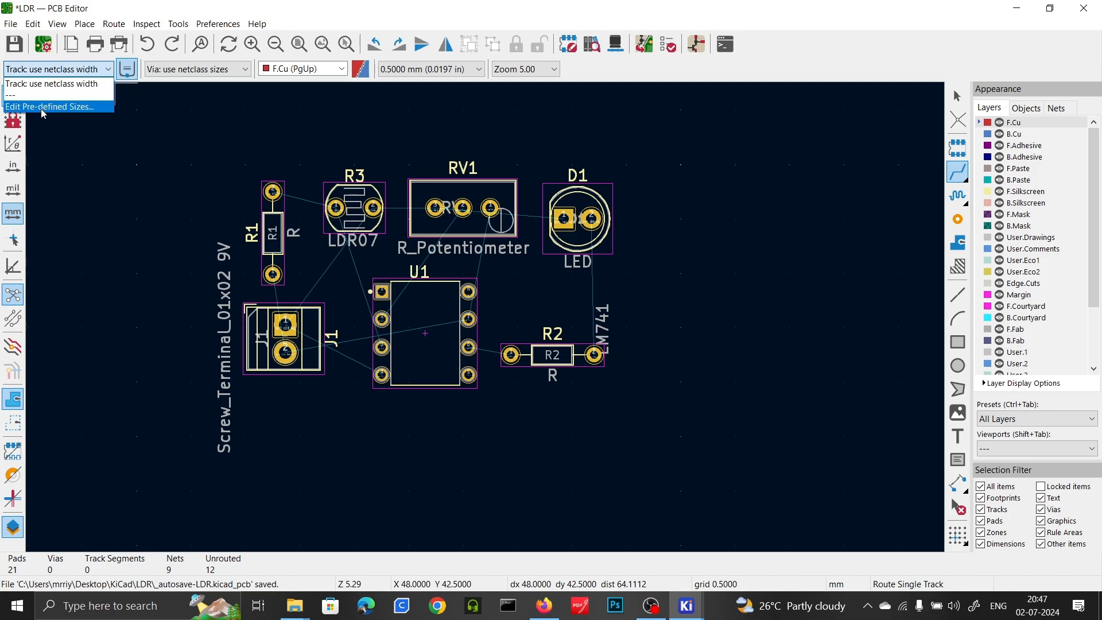
click(41, 108)
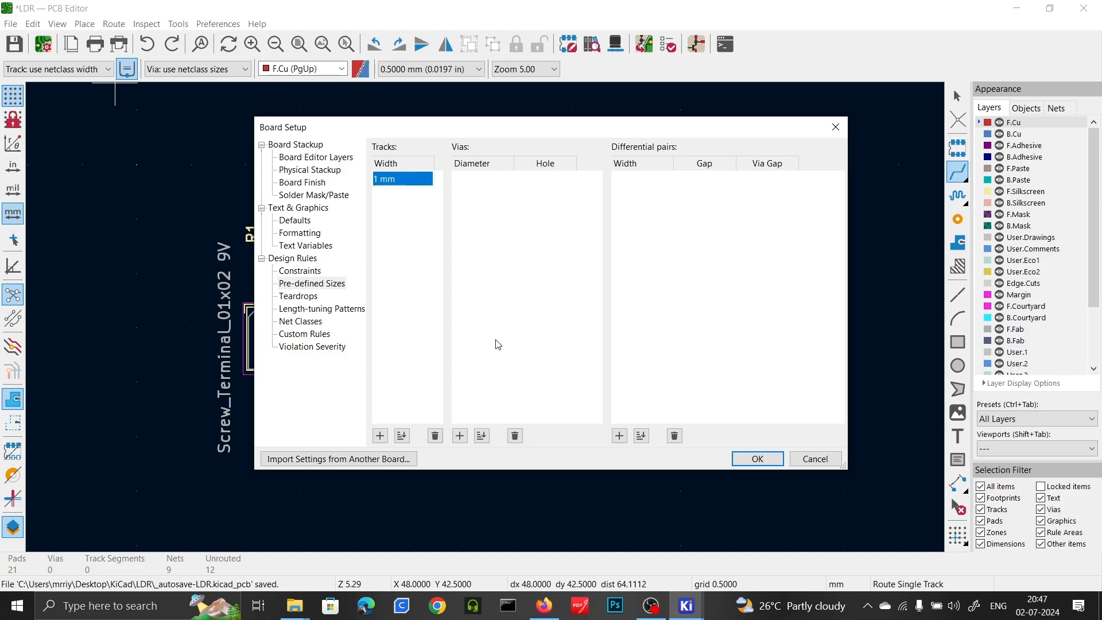
click(757, 458)
click(64, 69)
click(40, 100)
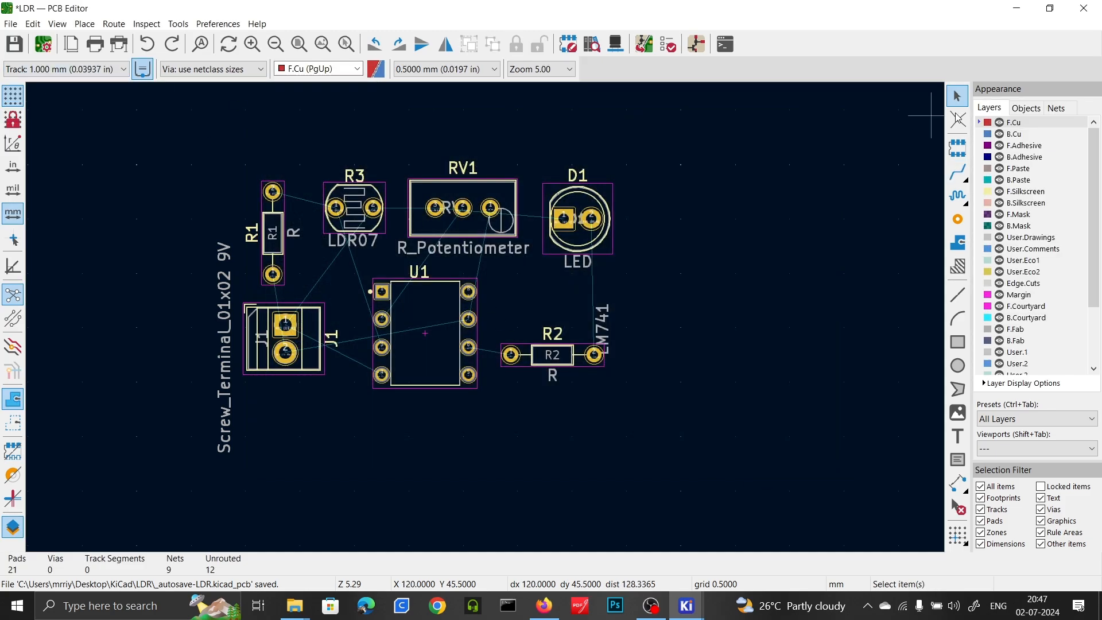
Step: Make B.Cu active and route a 1 mm track from D1's pad 1 over RV1 to RV1's left pad
click(986, 134)
click(547, 212)
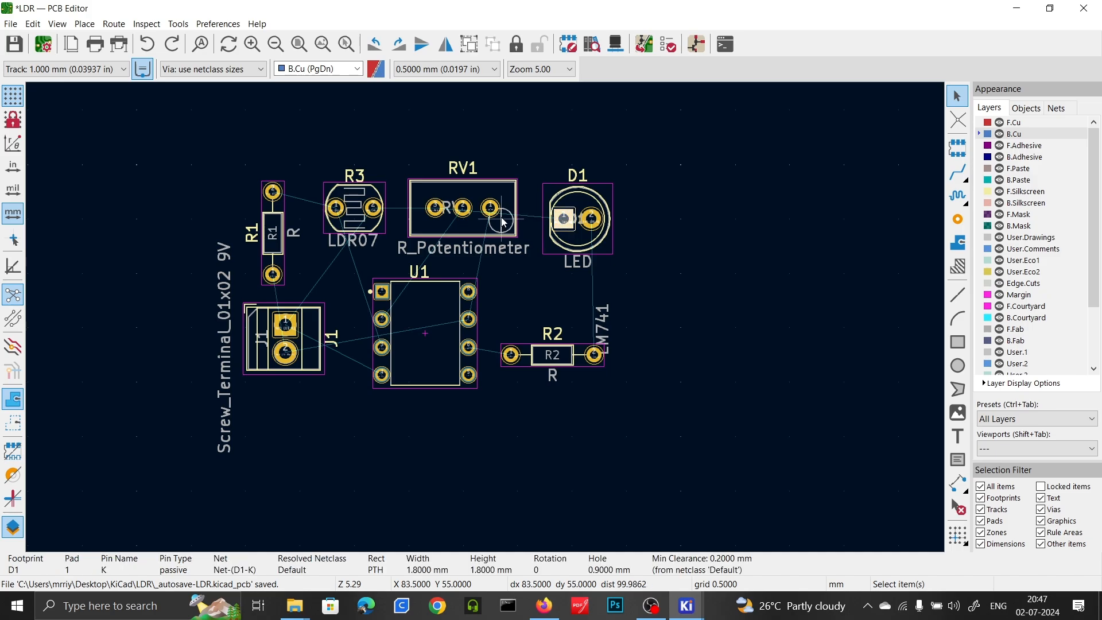
click(957, 172)
click(564, 218)
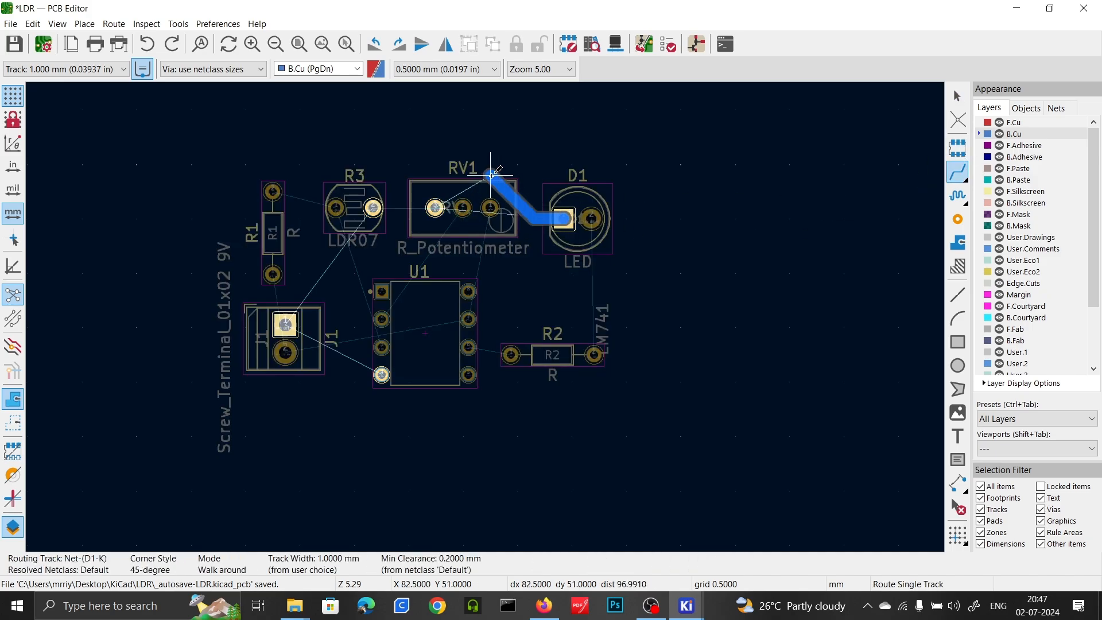
click(436, 204)
Step: Route B.Cu tracks from D1's pad 2 to R2's right pad, and from R2's left pad to U1's pin 6
click(592, 219)
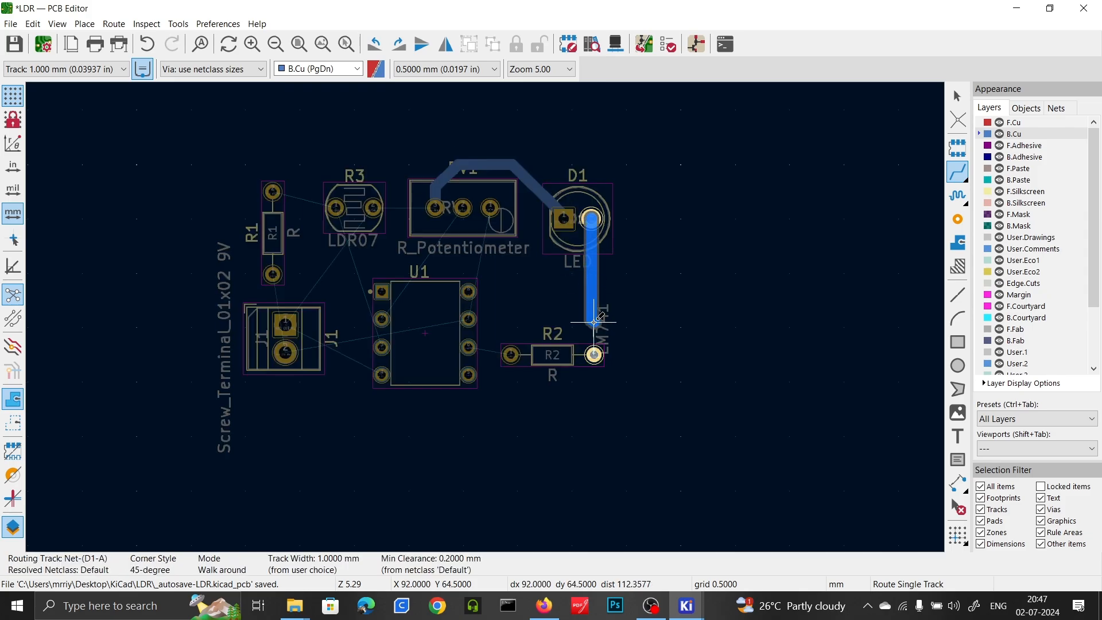
click(594, 355)
click(511, 355)
click(469, 346)
Step: Route U1's pin 7 around to RV1's right pad, and J1's pad 2 beneath U1's body to pin 7
click(469, 319)
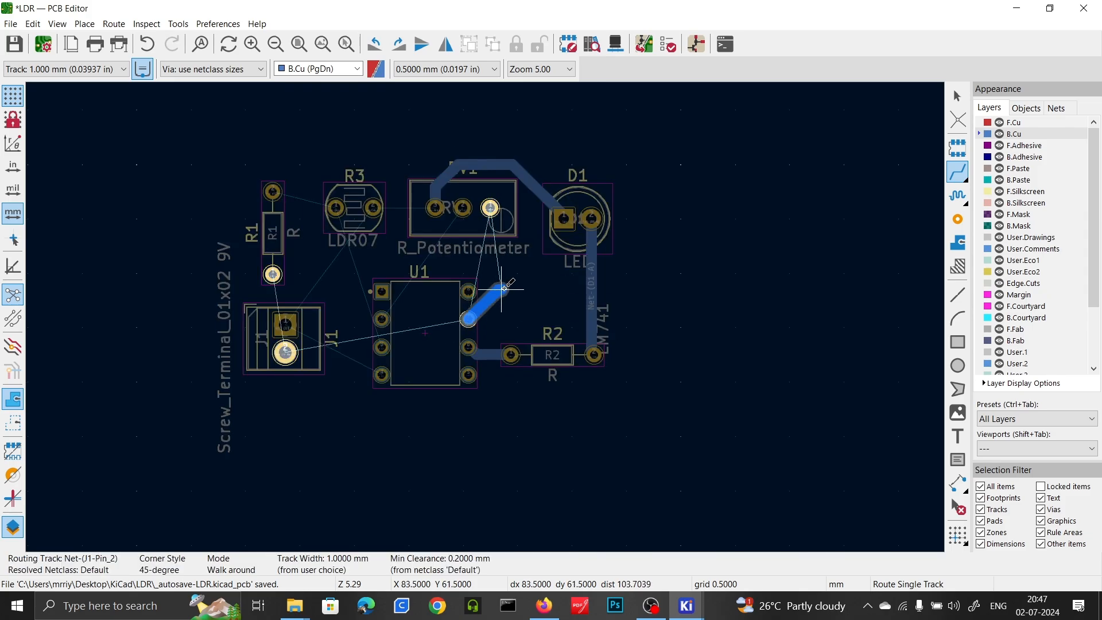
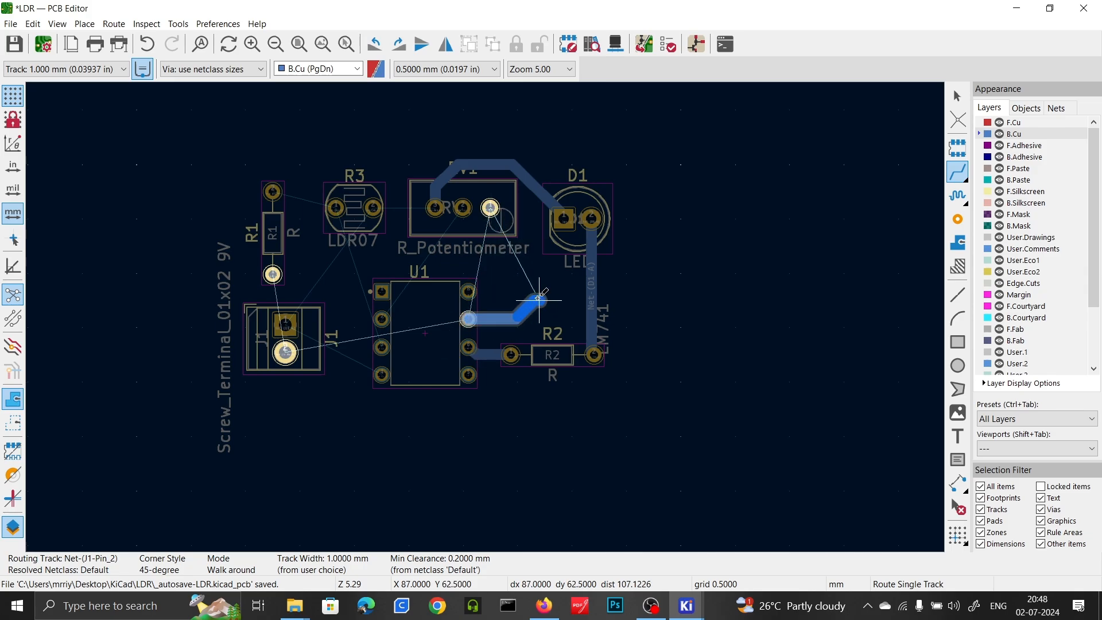
click(491, 207)
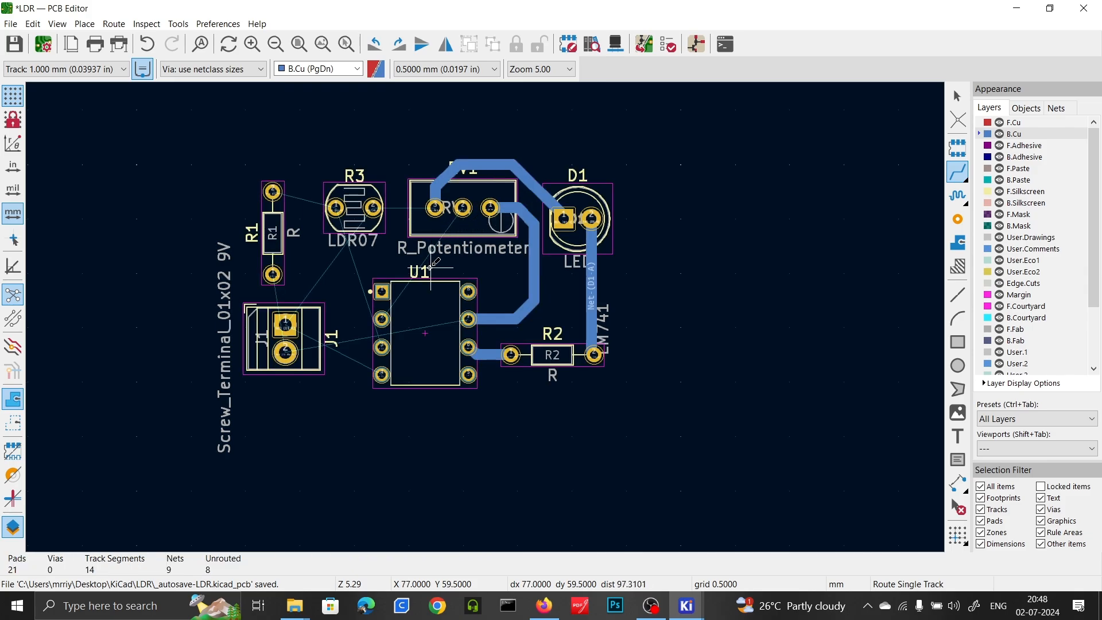
click(285, 352)
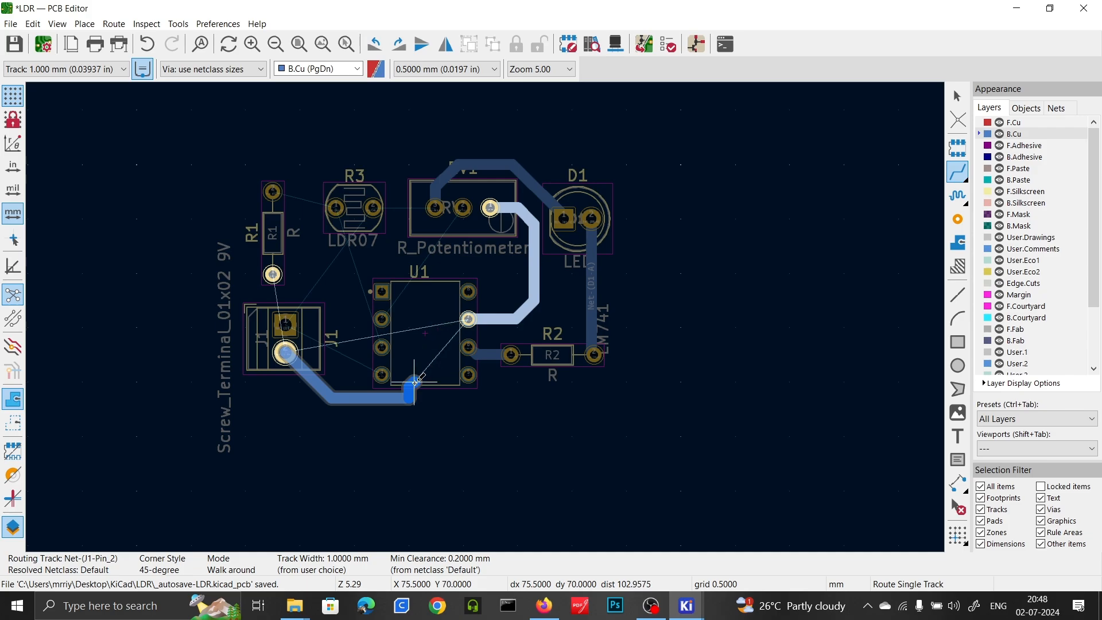
click(393, 399)
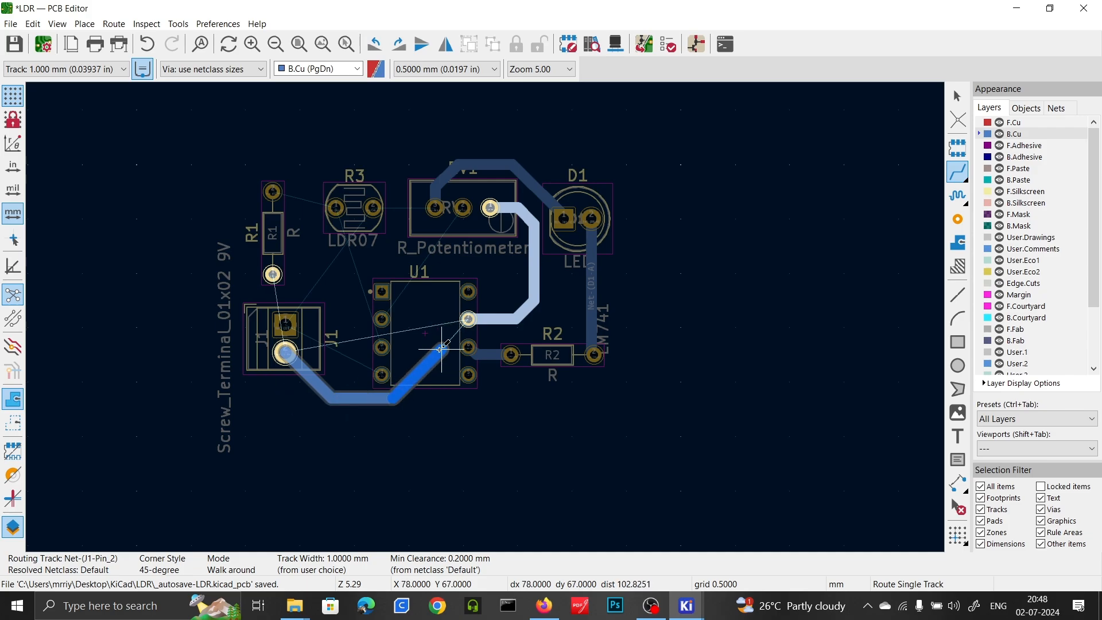
click(467, 319)
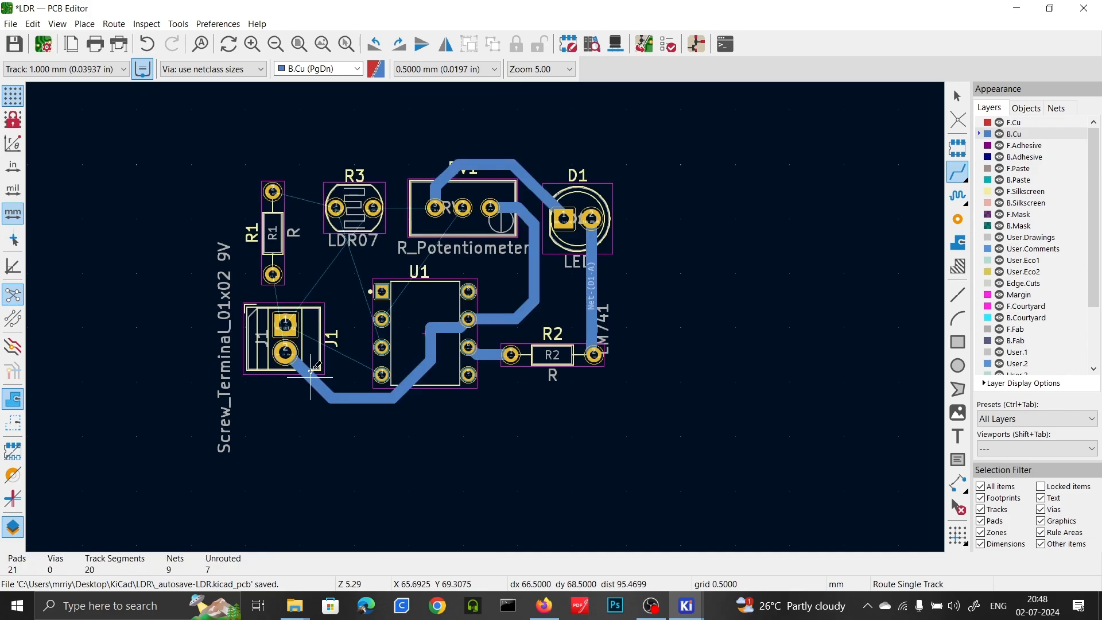
Step: Route tracks between U1's pin 4 and J1's pad 1, and from U1's pin 3 to R3's left pad
click(380, 376)
click(286, 326)
click(382, 347)
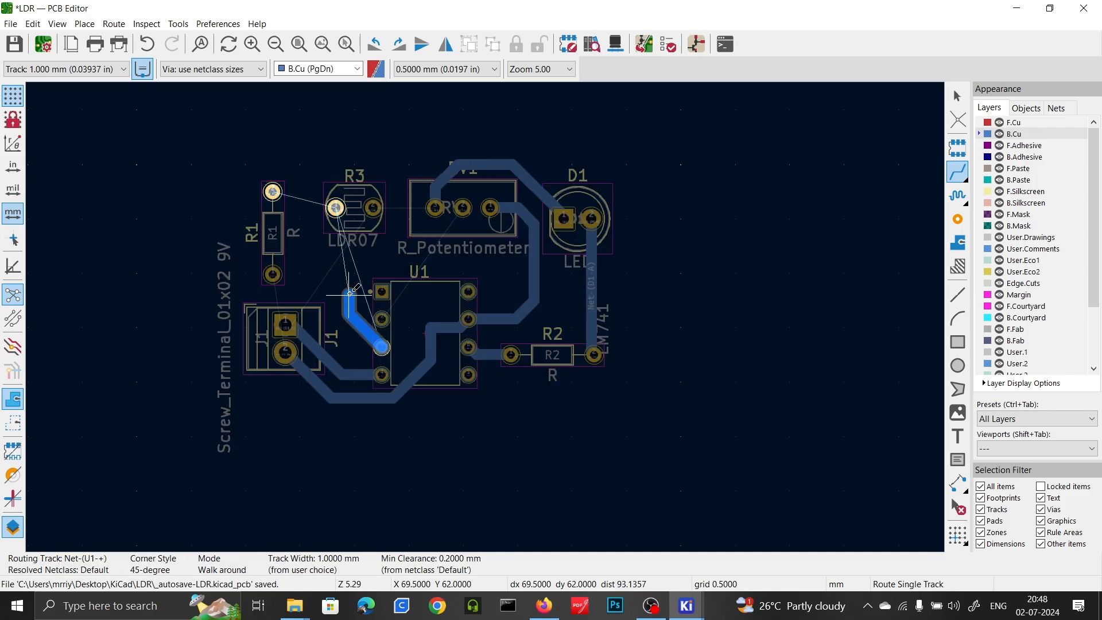
click(336, 207)
Step: Route U1's pin 2 to RV1's middle pad, and RV1's left pad to R3's right pad
click(381, 319)
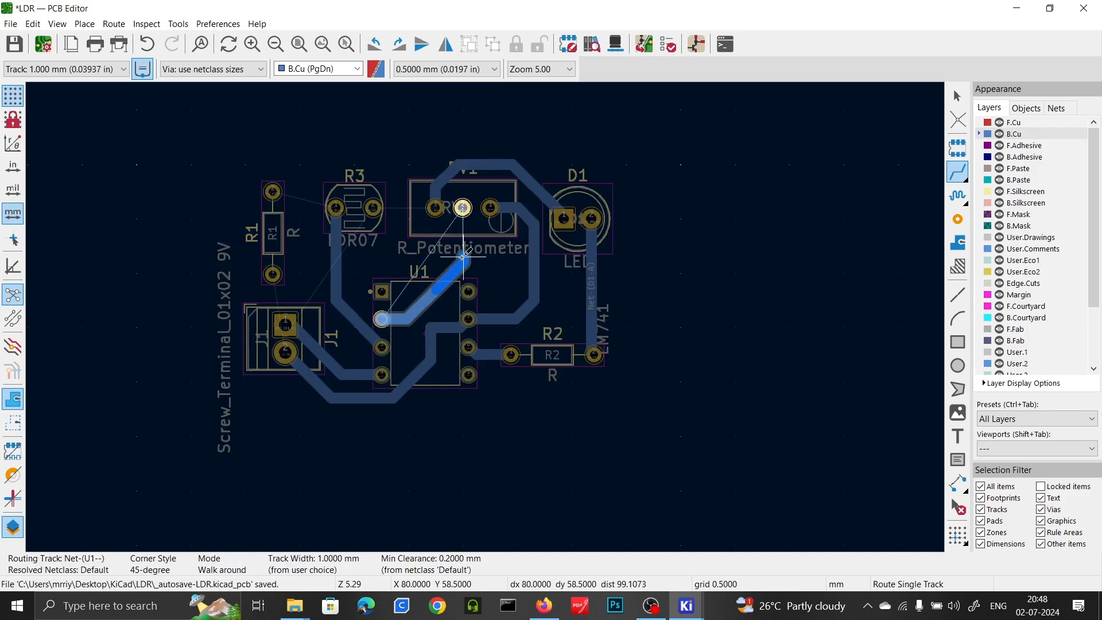
click(463, 208)
click(435, 208)
click(373, 208)
Step: Route R3's left pad to R1's upper pad, and R1's lower pad to J1's pad 2
click(336, 208)
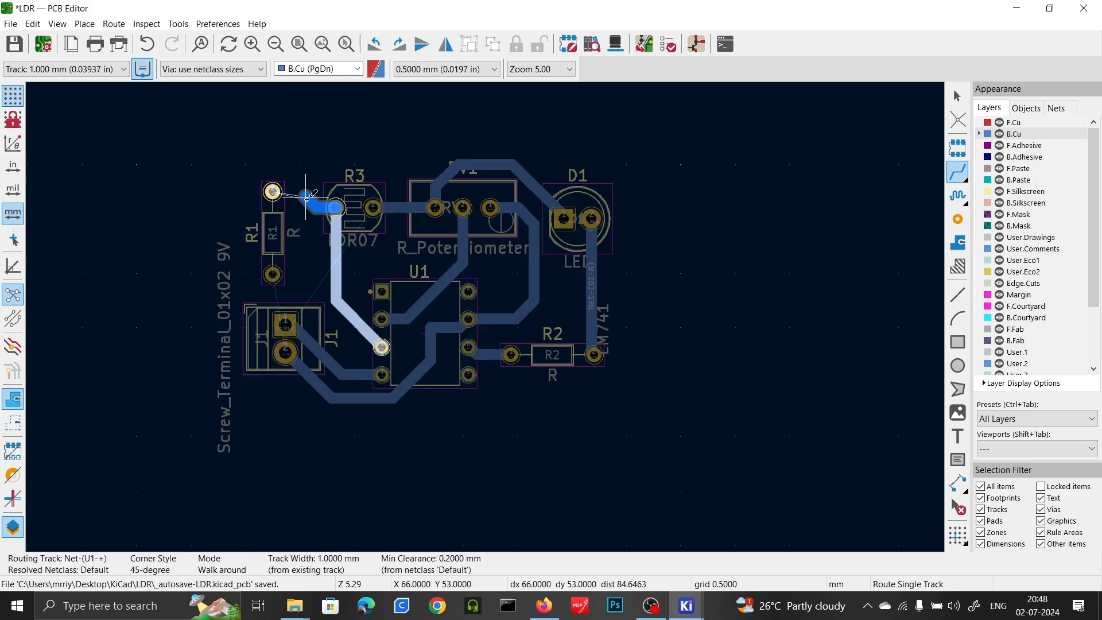
click(273, 191)
click(273, 274)
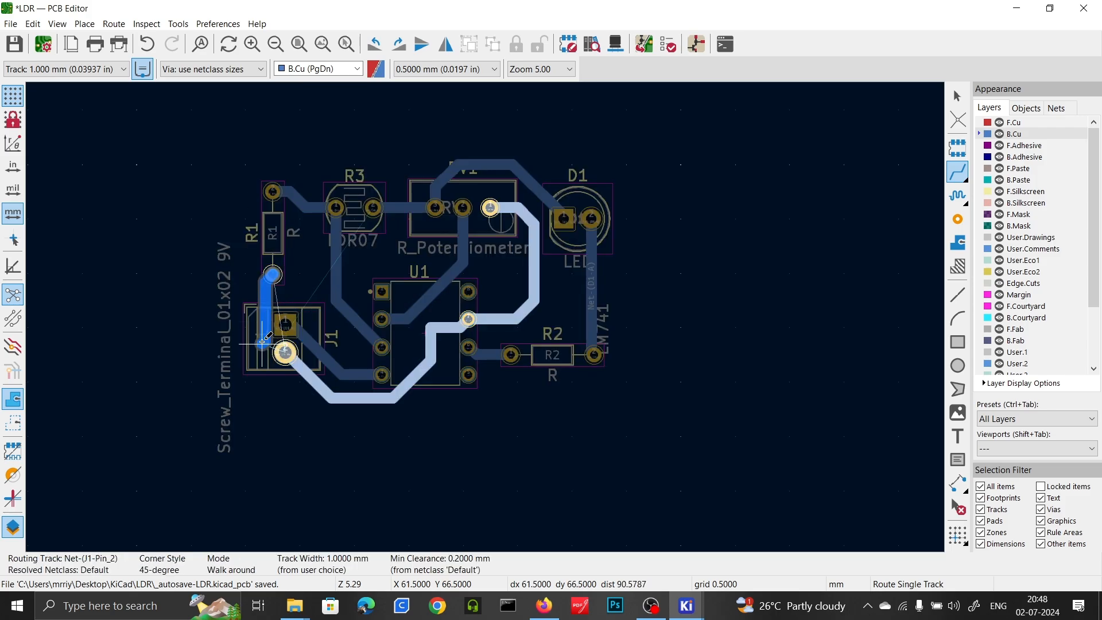
click(285, 351)
Step: Route J1's pad 1 between R1's pads, around its upper end and over to R3's right pad
click(285, 325)
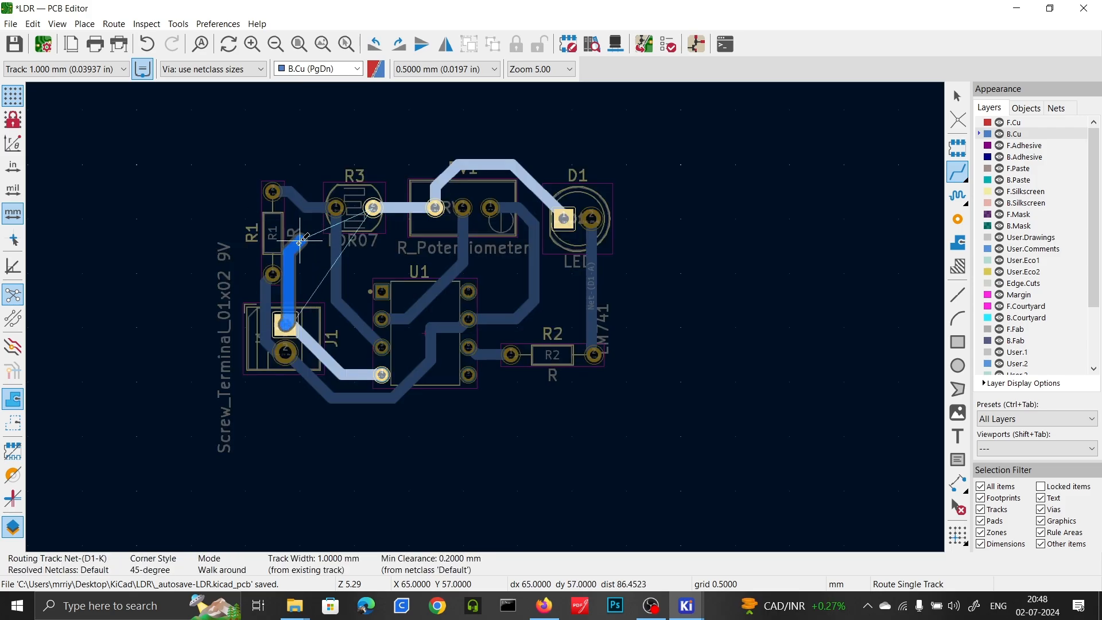
click(242, 206)
key(ctrl+z)
click(252, 219)
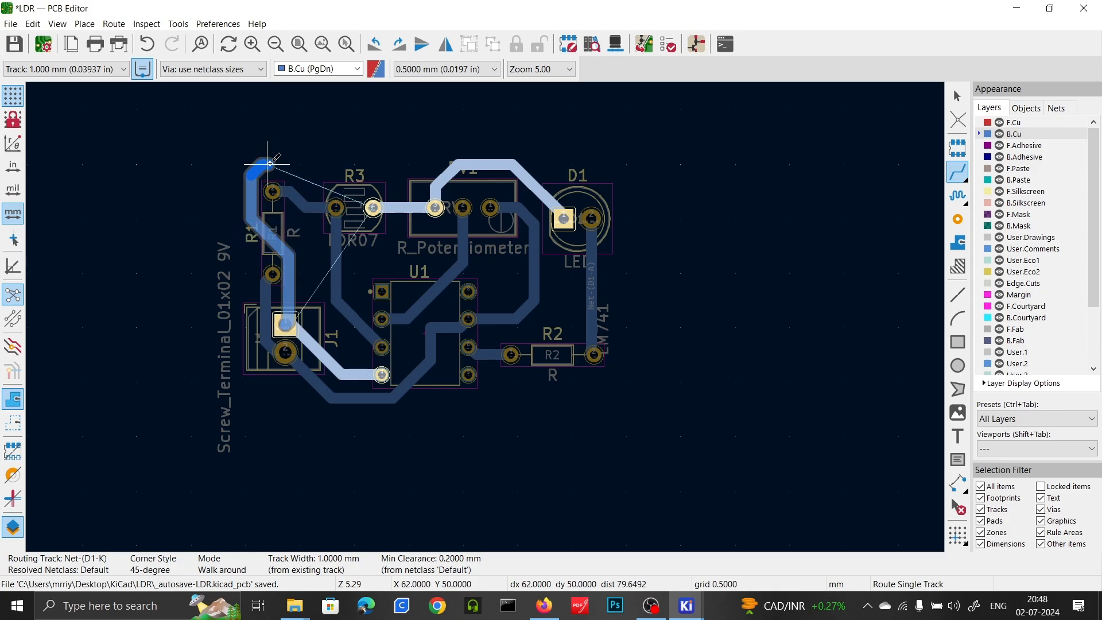
click(374, 204)
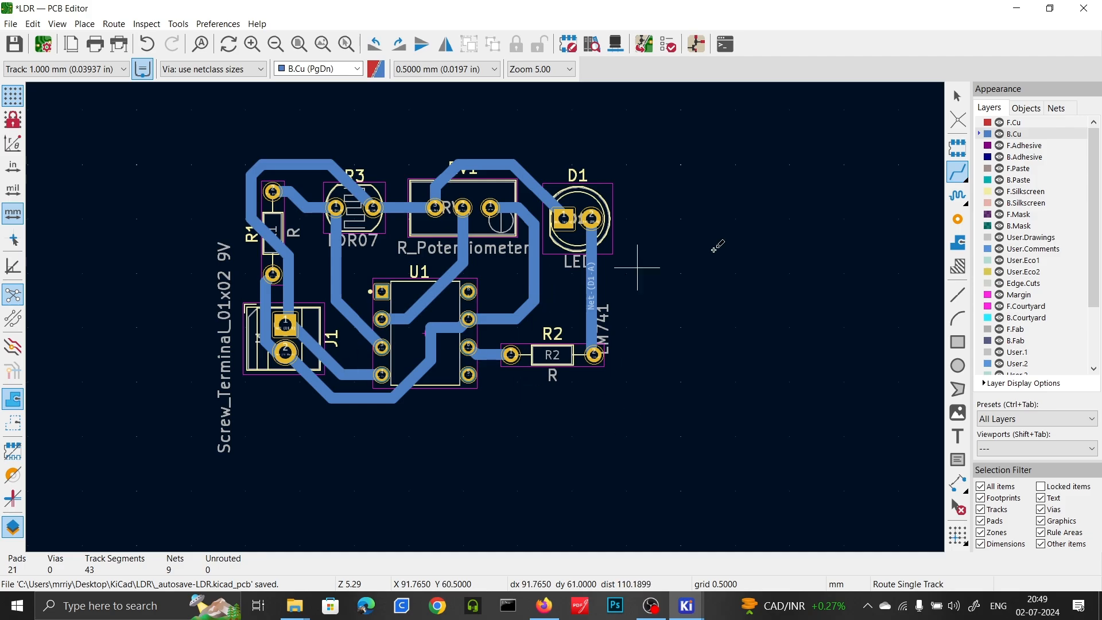
Step: Draw a rectangular board outline of about 37.5 by 23.5 mm on Edge.Cuts around all the components
scroll(1011, 344, down, 1)
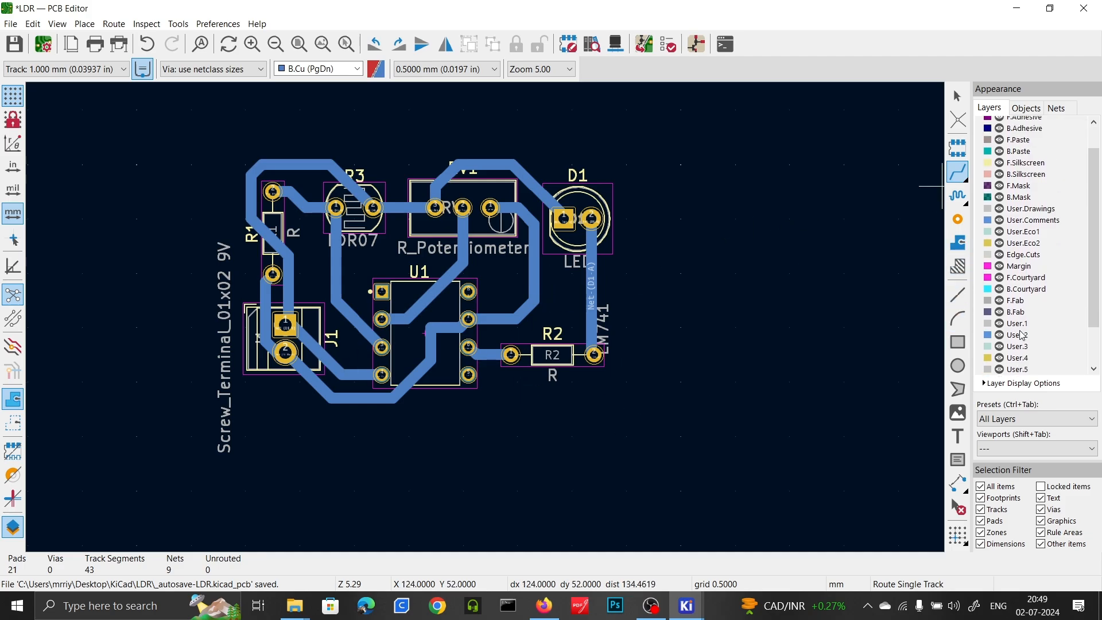
click(982, 266)
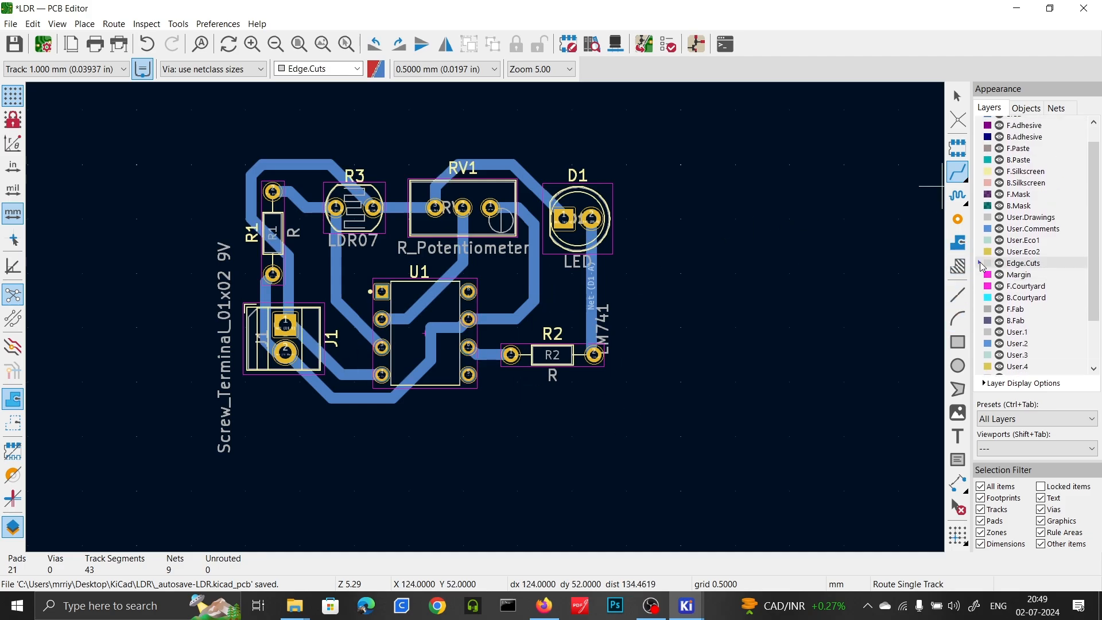
click(956, 339)
click(212, 153)
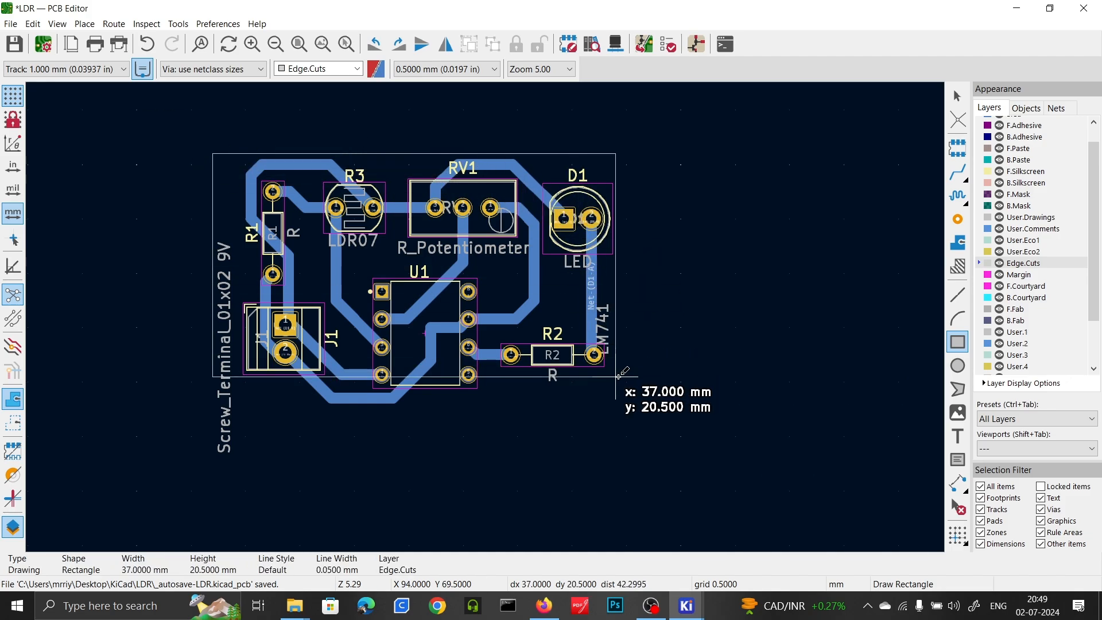
click(620, 409)
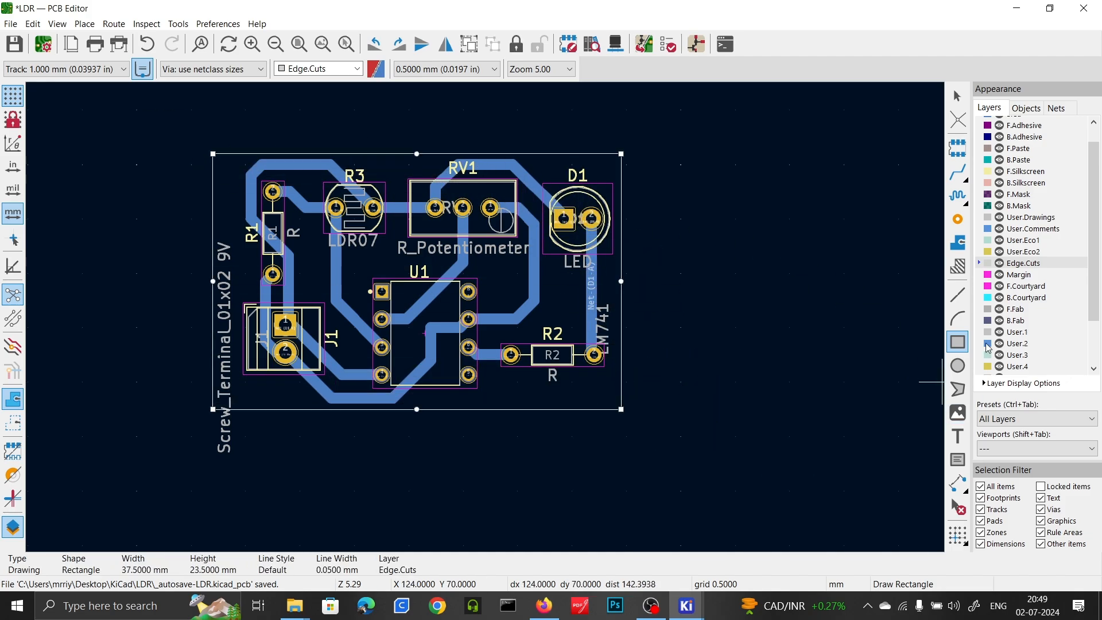
Step: Move J1's vertical value text up so that it sits inside the board outline
click(956, 96)
drag(224, 346, 235, 301)
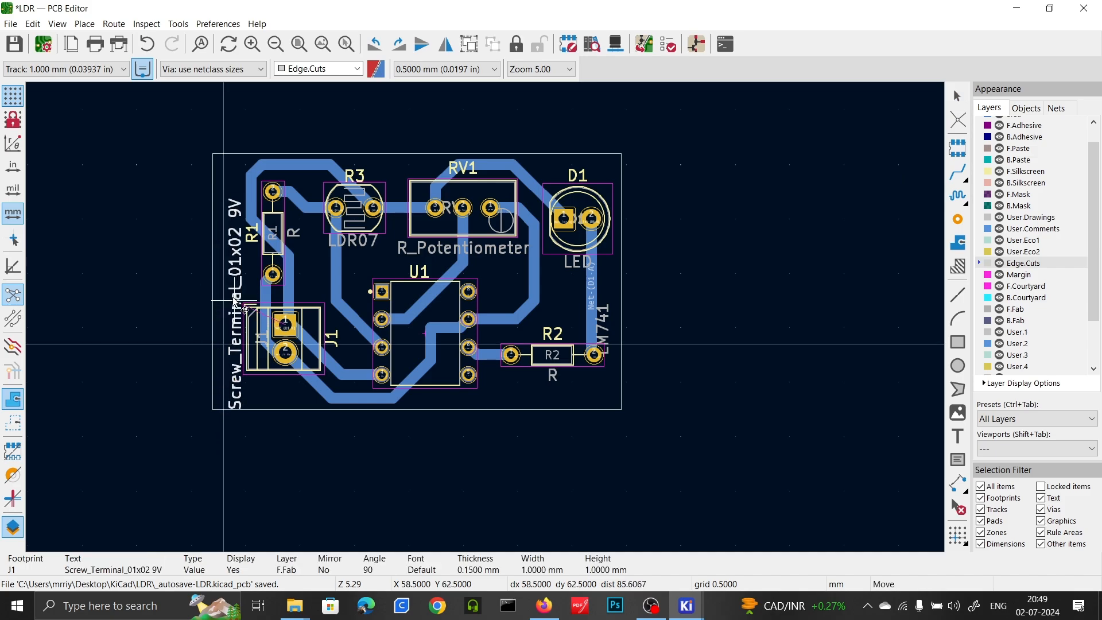
click(230, 280)
click(709, 320)
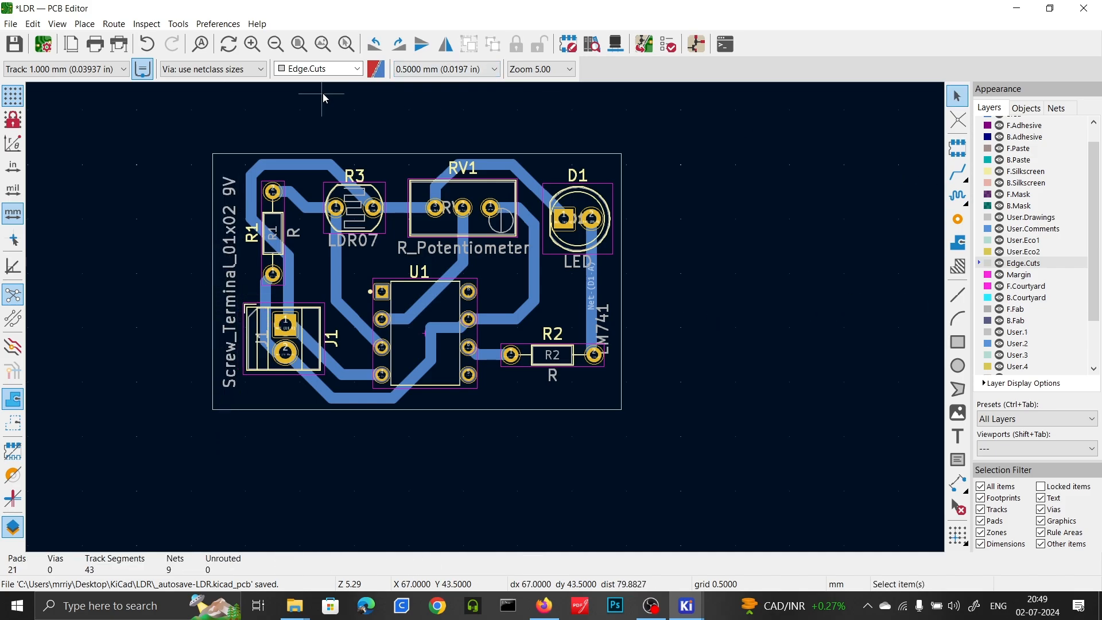
Step: Open the board in a maximized 3D viewer and examine the component placement
click(615, 44)
drag(175, 305, 296, 235)
drag(267, 433, 330, 359)
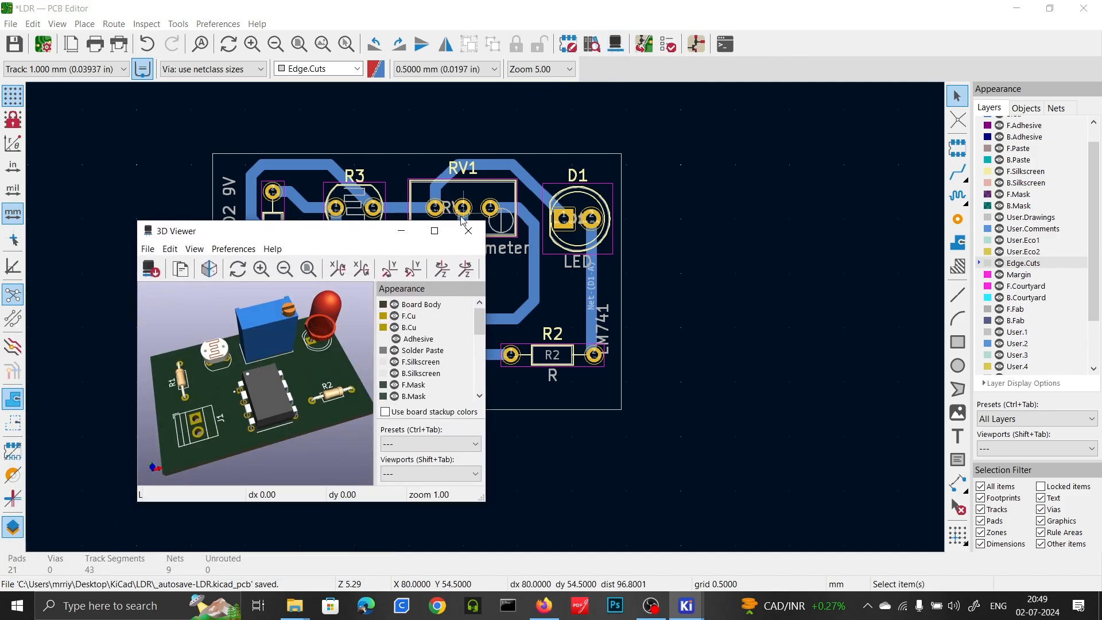
click(433, 231)
drag(480, 337, 660, 402)
drag(832, 422, 295, 435)
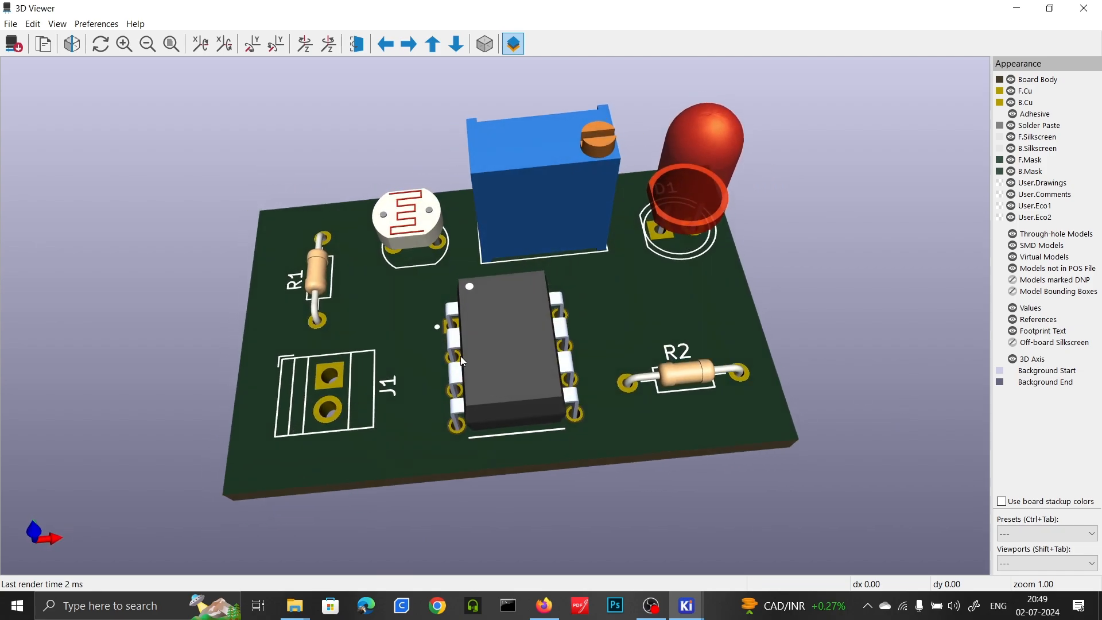
click(484, 45)
click(484, 45)
Step: Render the 3D board with raytracing and export the view as JPEG file LDR in the LDR project folder
click(70, 44)
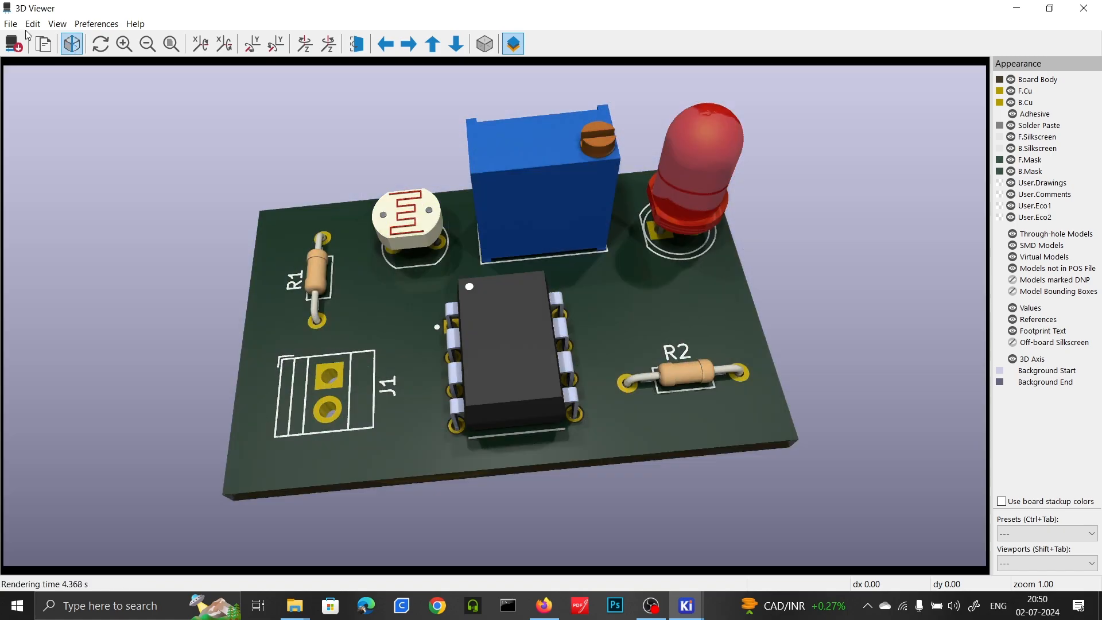
click(12, 24)
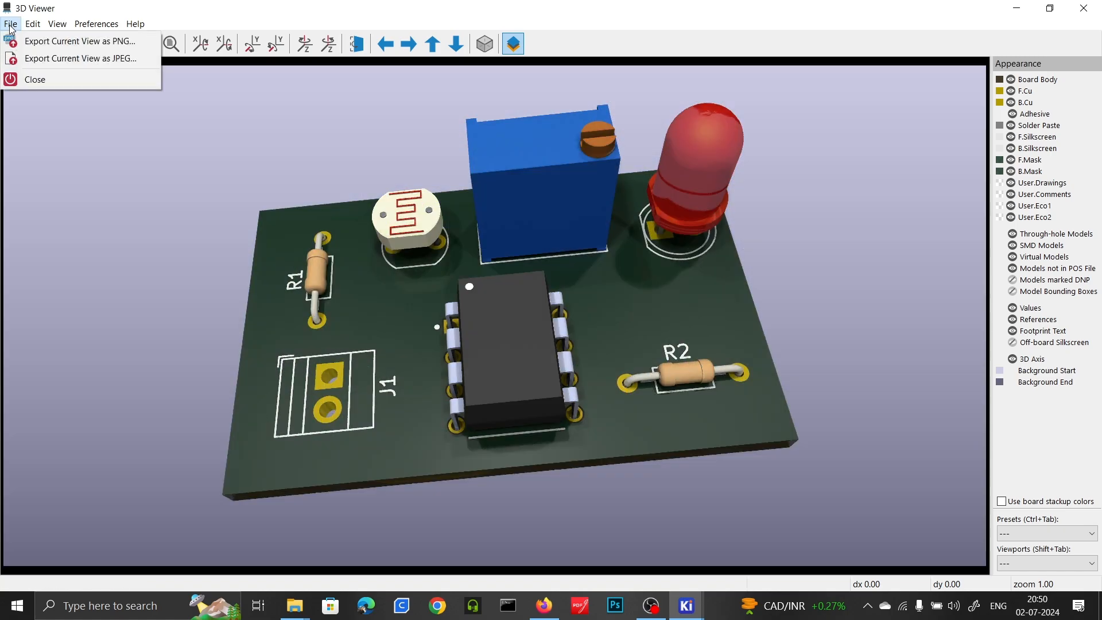
click(29, 59)
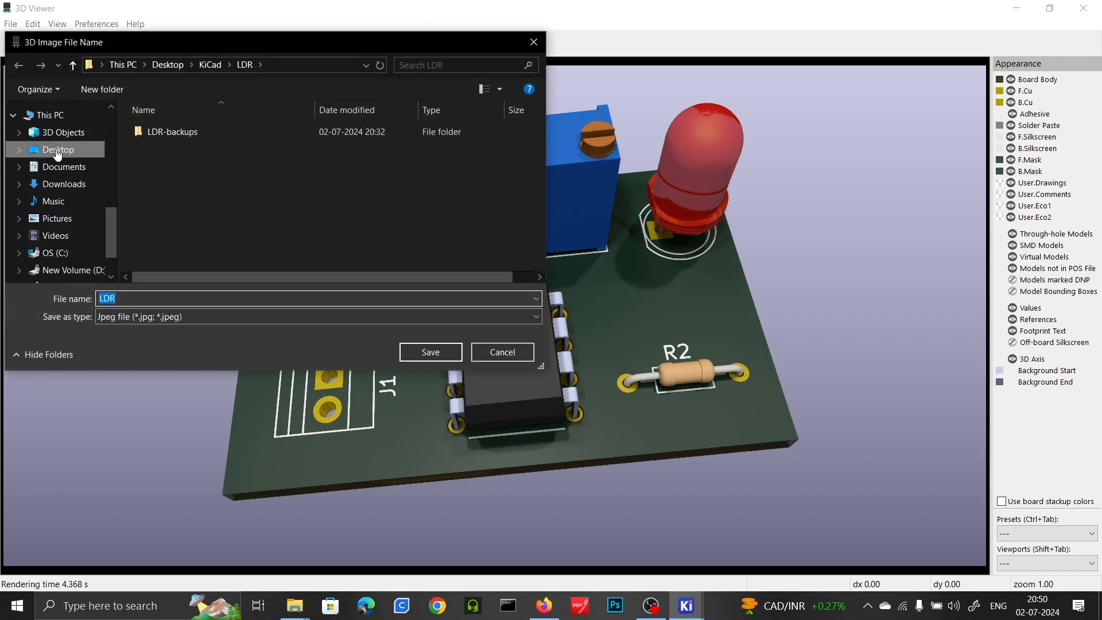
click(425, 351)
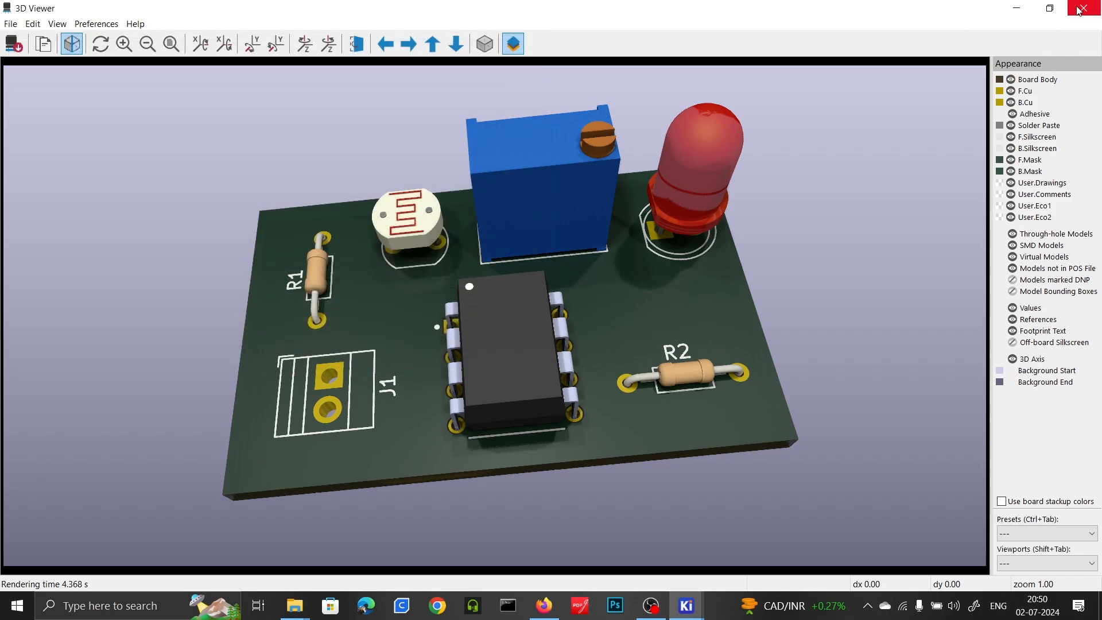
click(1101, 3)
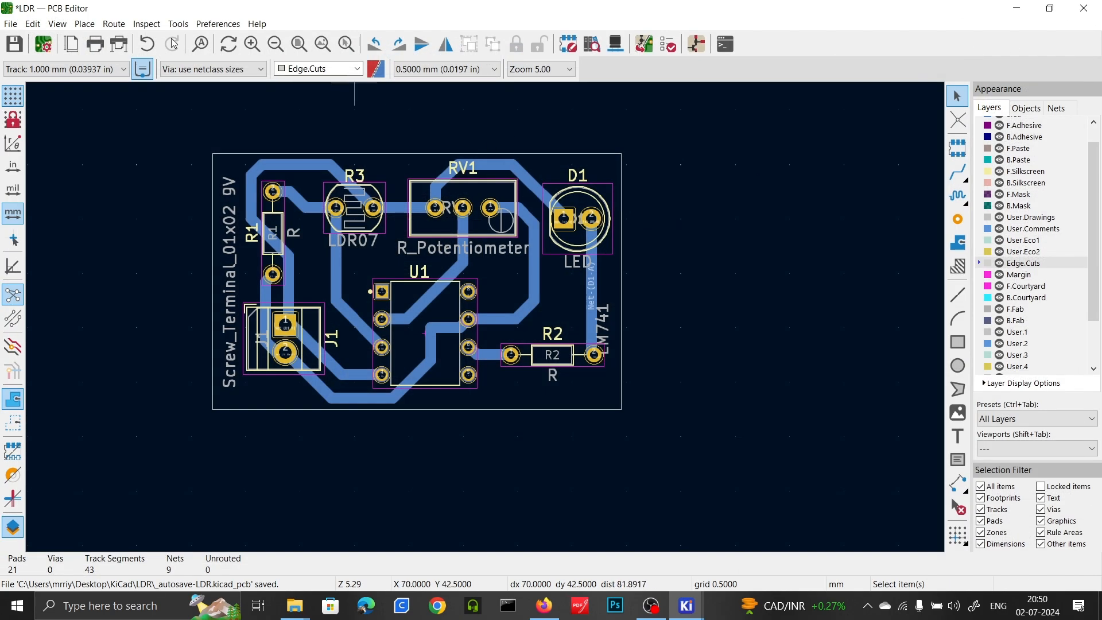
Step: Save the board and plot the preselected copper, paste, silkscreen, mask and Edge.Cuts layers in Gerber format
click(13, 44)
click(9, 25)
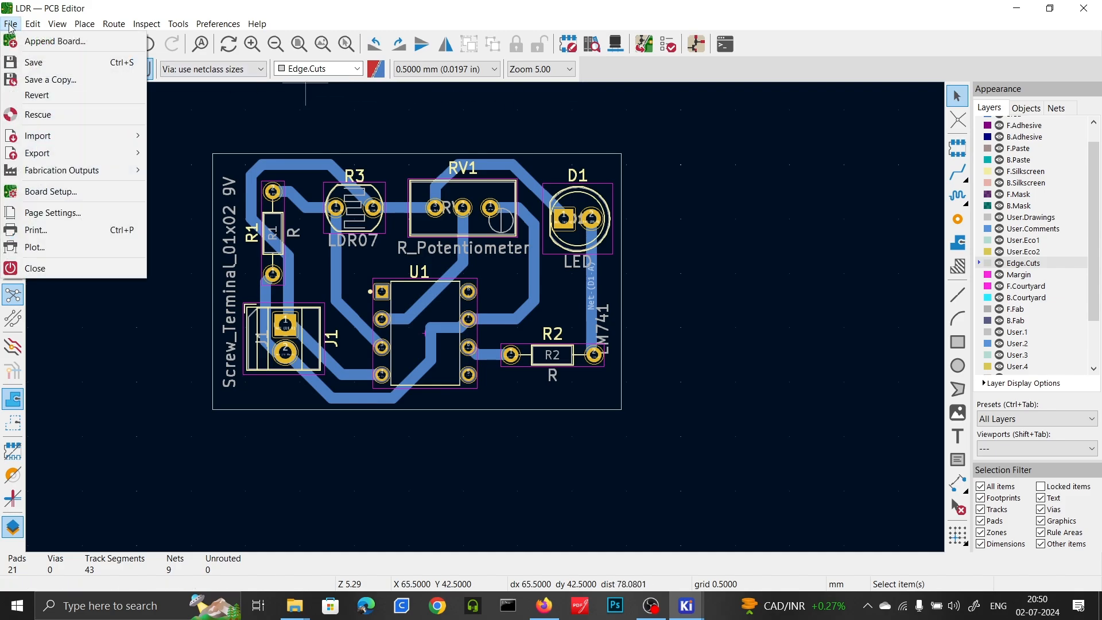
click(34, 247)
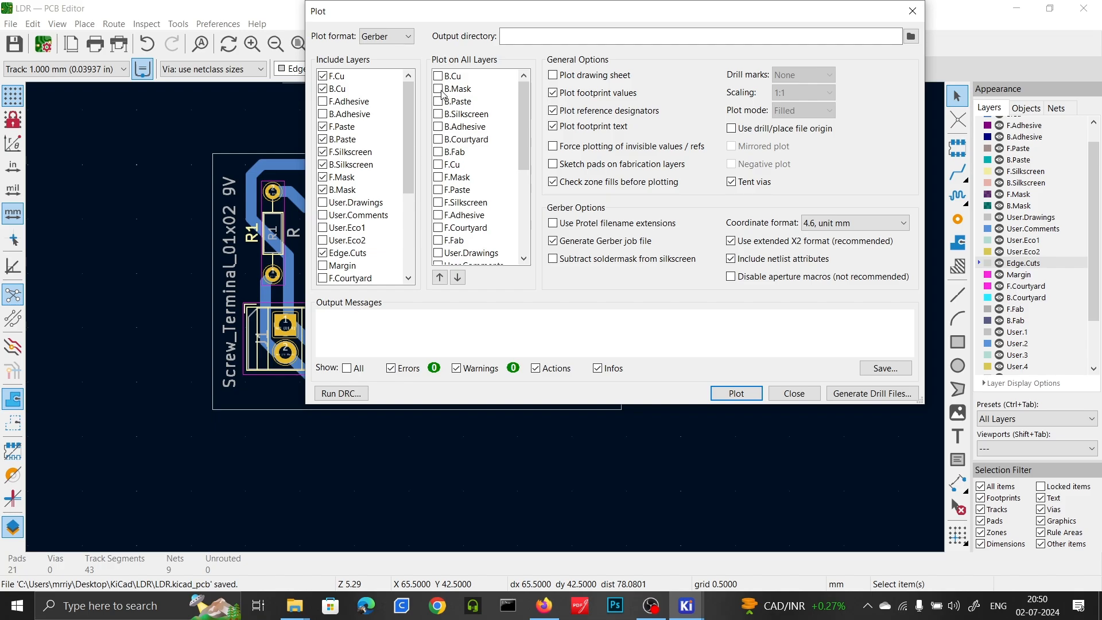
scroll(442, 202, down, 3)
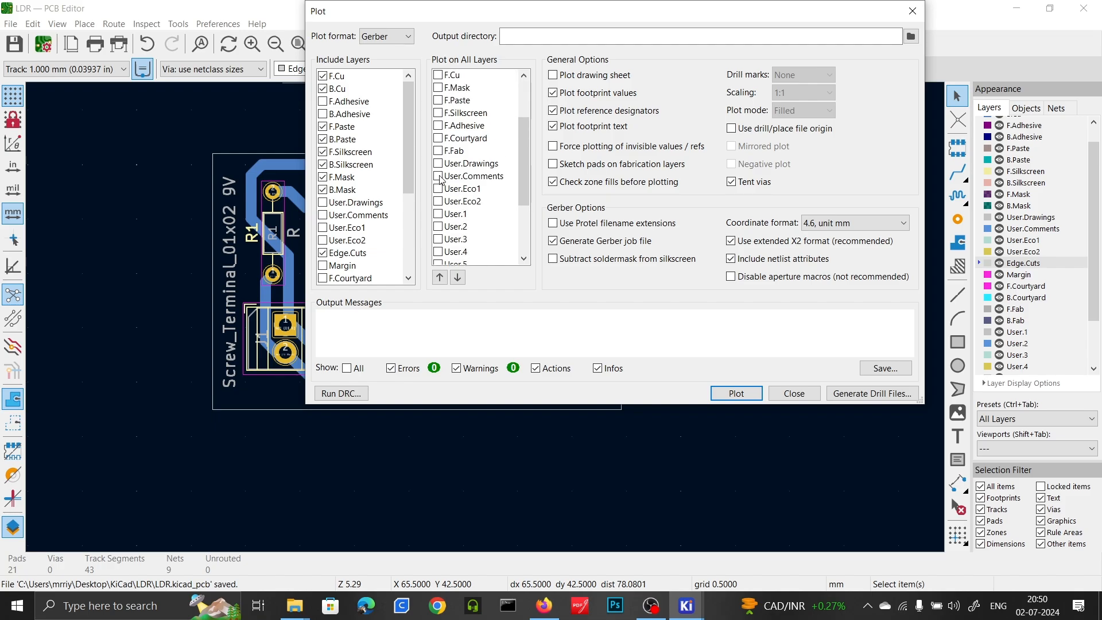
scroll(442, 183, up, 3)
scroll(442, 141, down, 3)
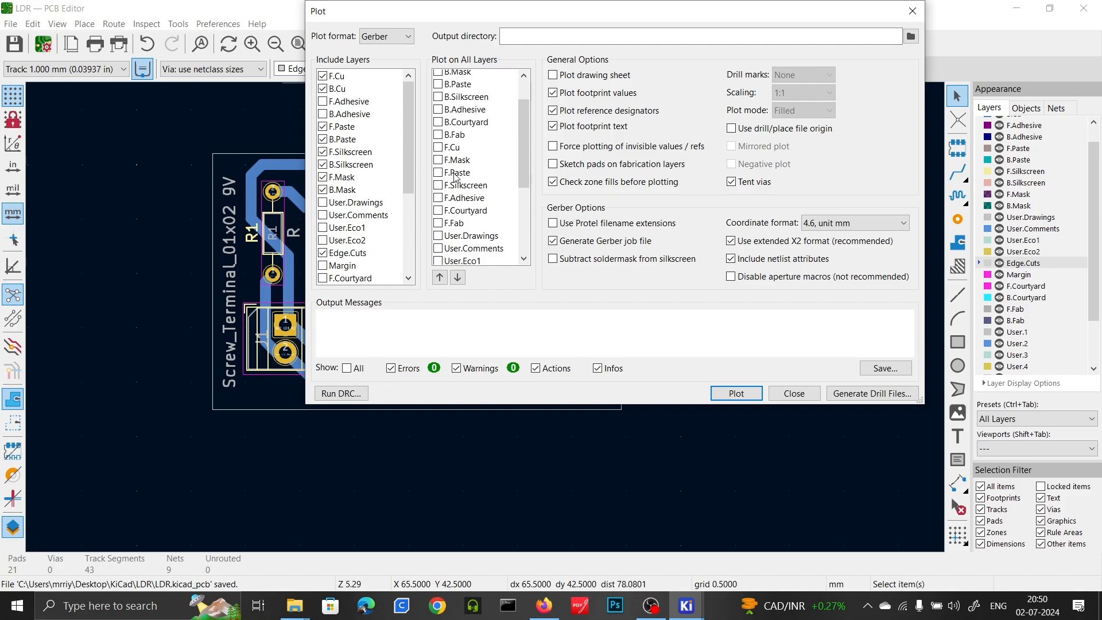
scroll(442, 127, up, 3)
click(441, 77)
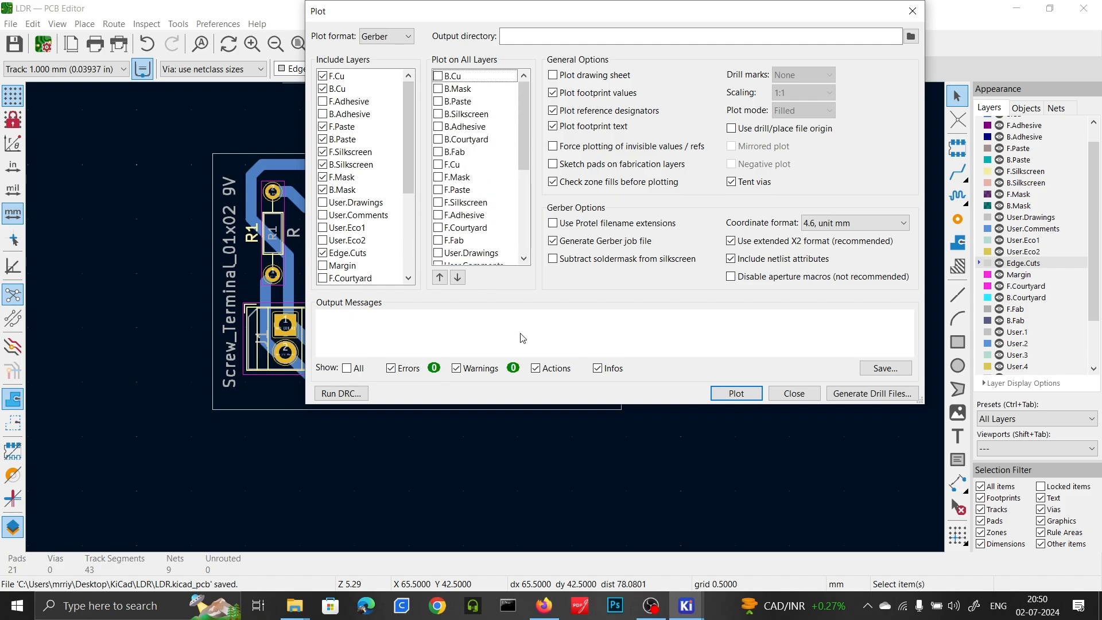
click(735, 394)
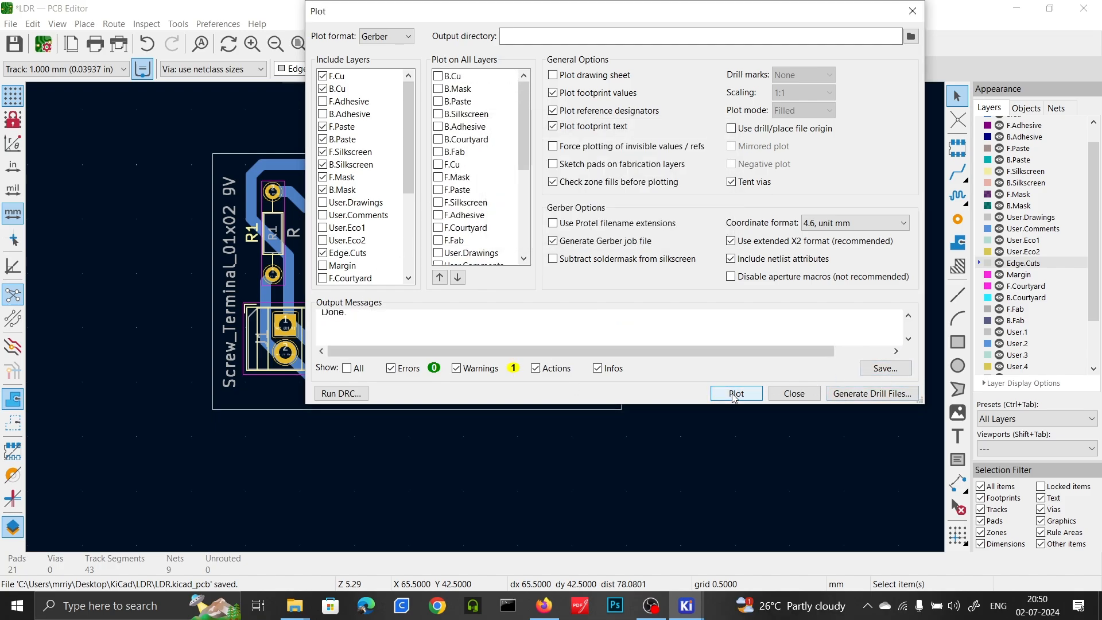
Step: Plot the selected layers in Gerber format into a new folder named gerber inside the LDR project folder, using a relative output path
click(911, 36)
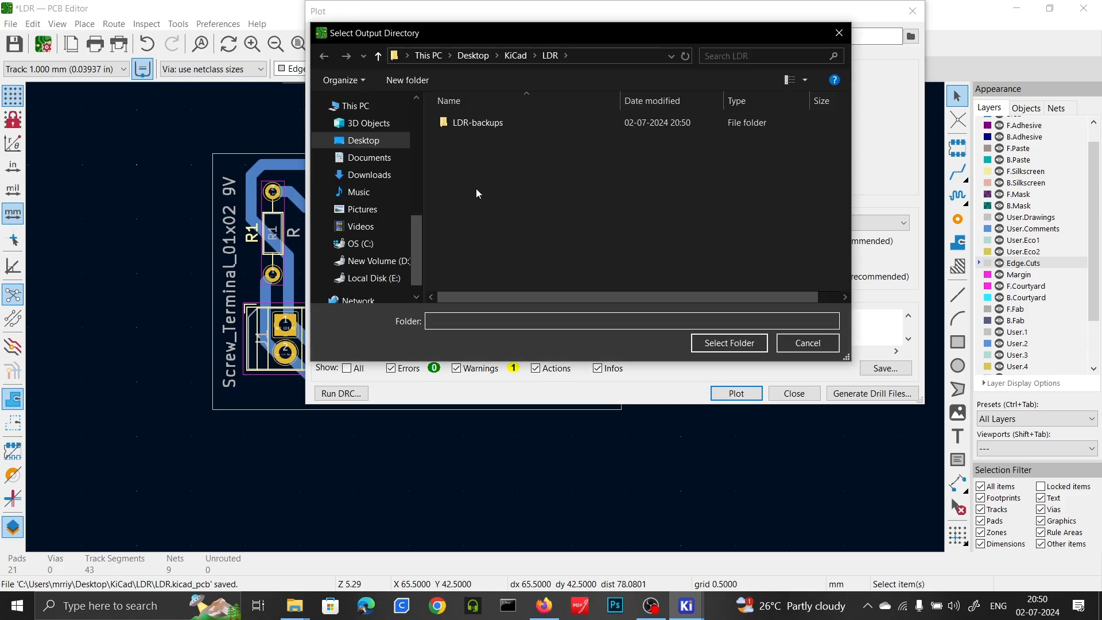
right_click(478, 190)
mouse_move(509, 360)
click(679, 361)
text(ger)
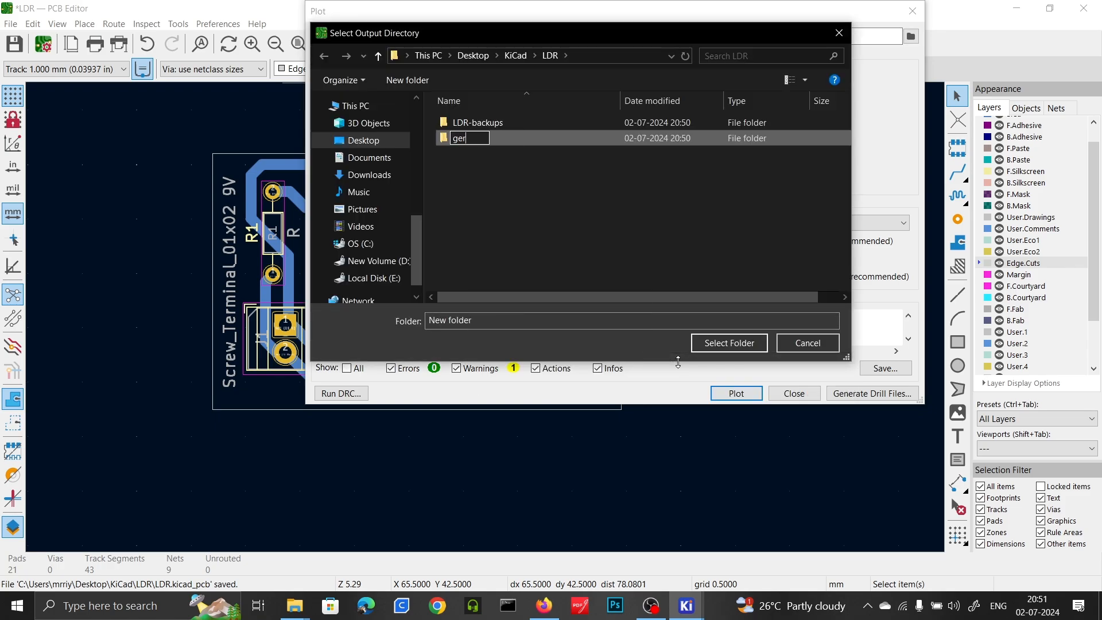
text(ber)
key(Return)
click(738, 344)
click(638, 214)
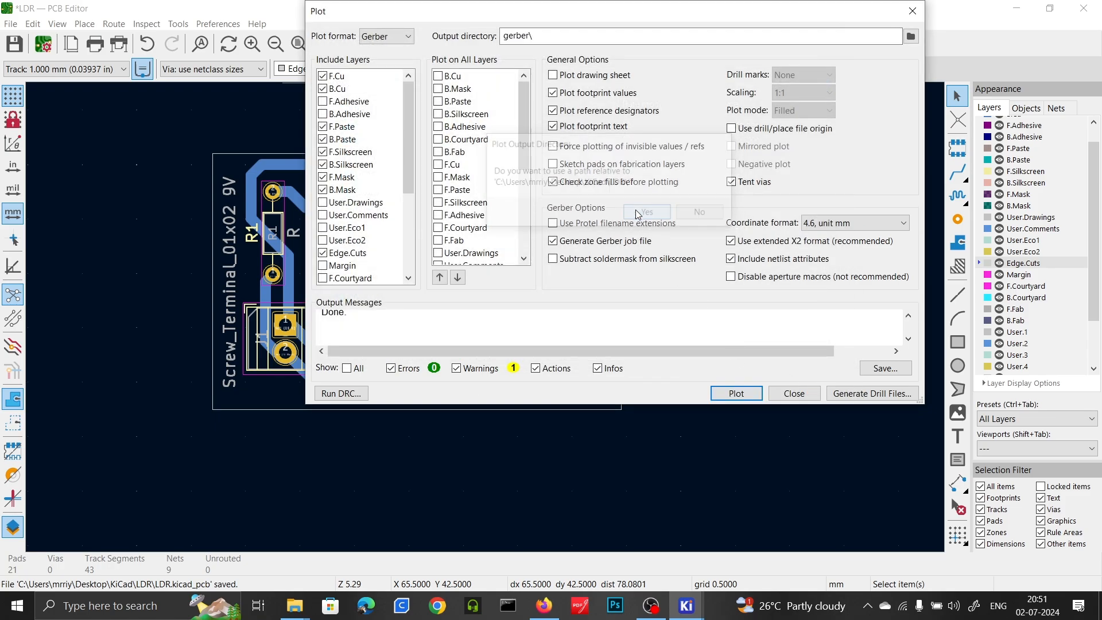
click(753, 394)
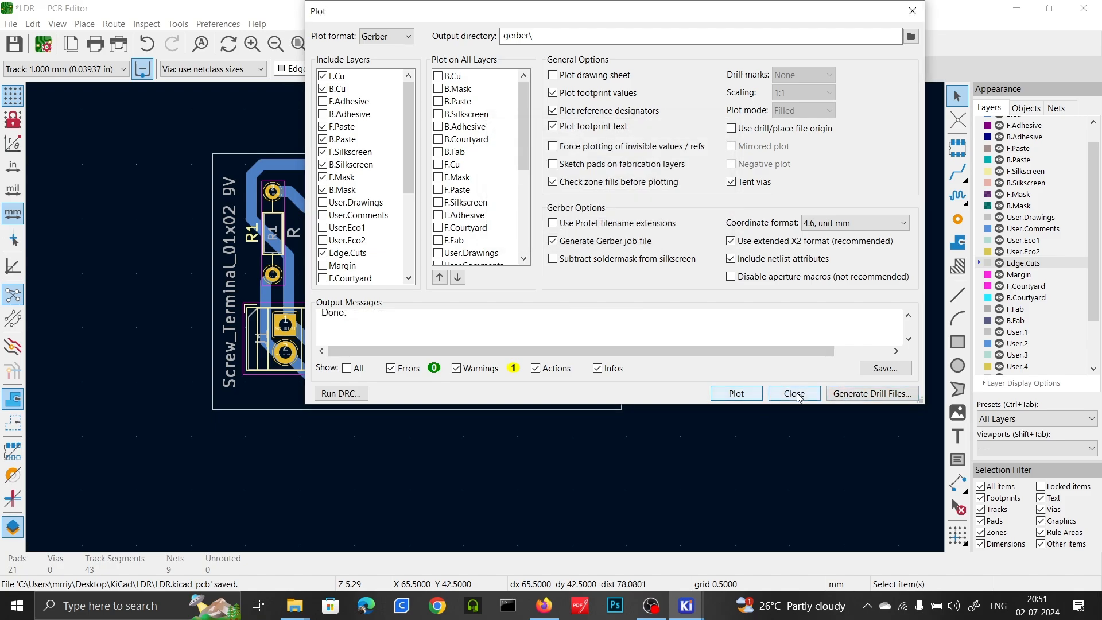
Step: Plot the same selected layers into the gerber folder in SVG format and again in PDF format
click(387, 36)
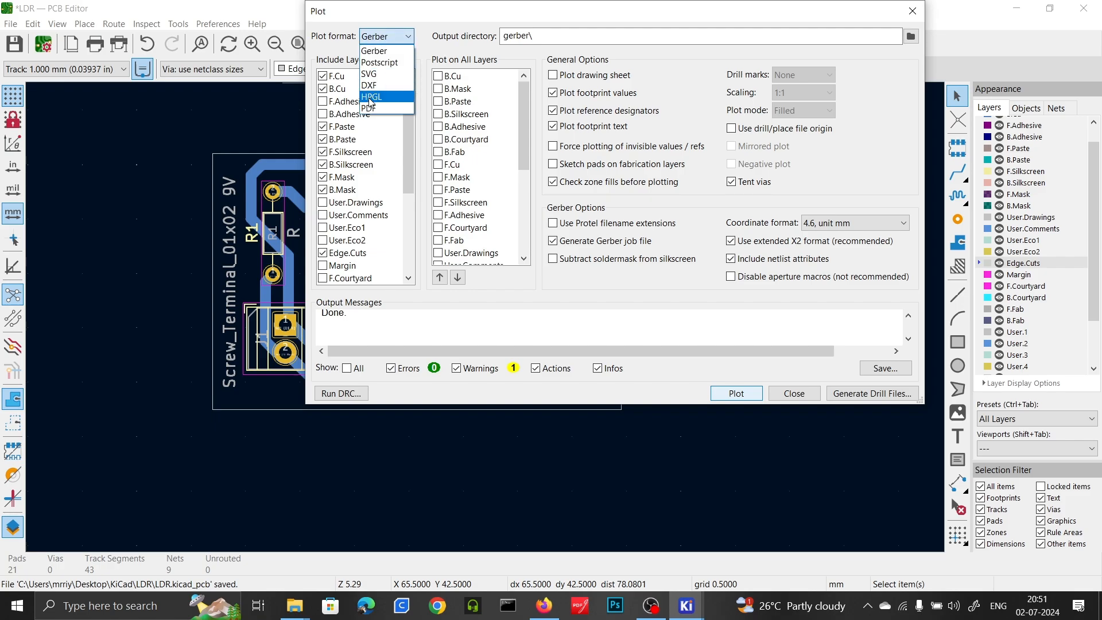
click(370, 74)
click(668, 359)
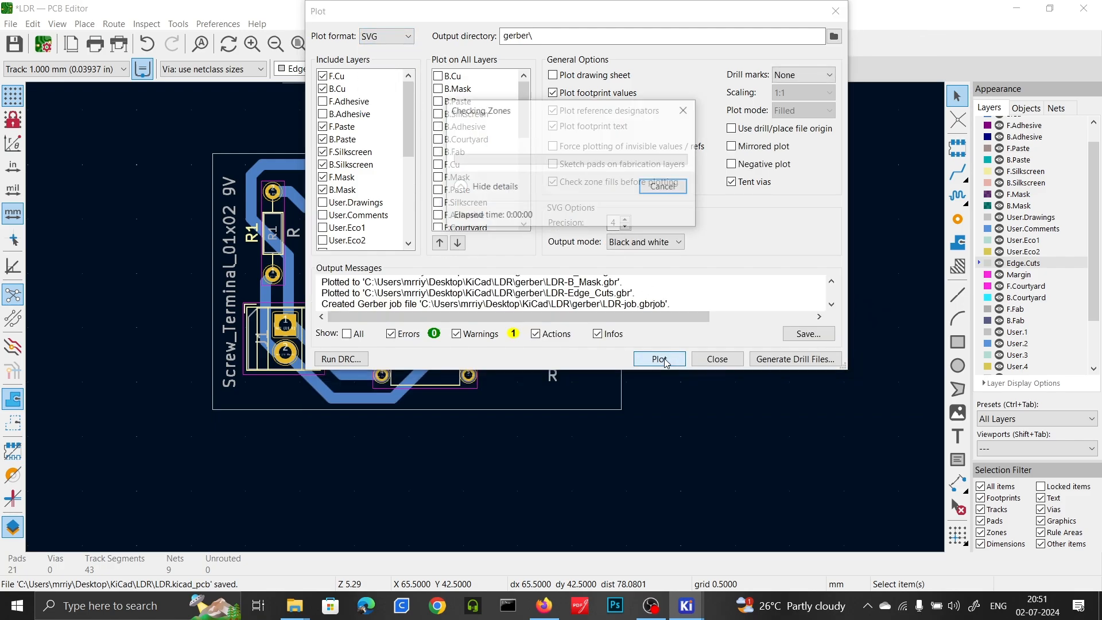
click(386, 38)
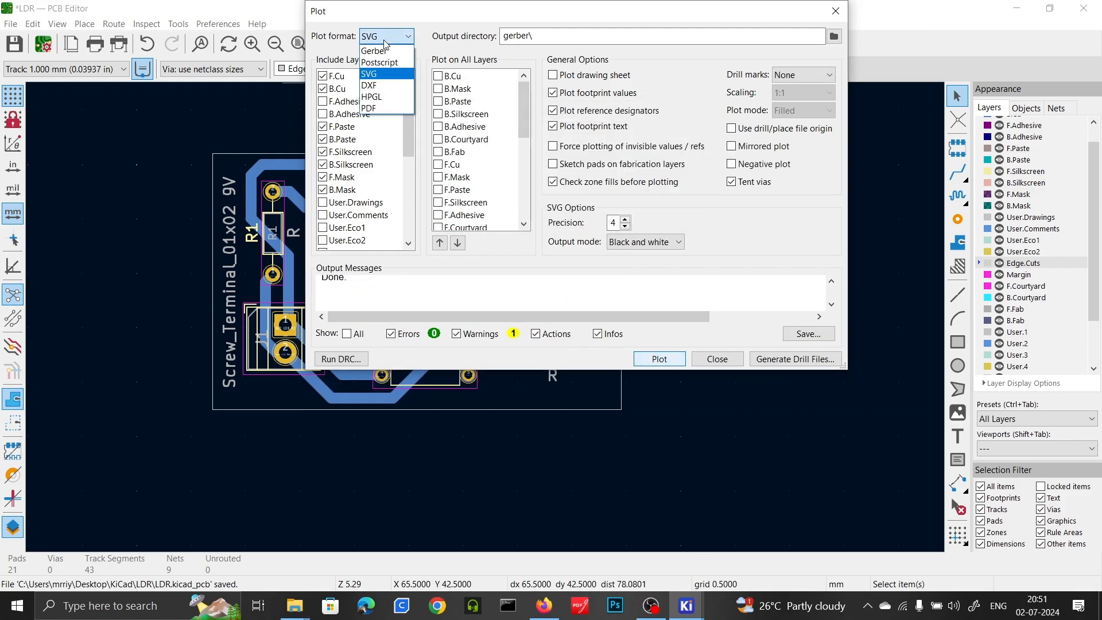
click(371, 108)
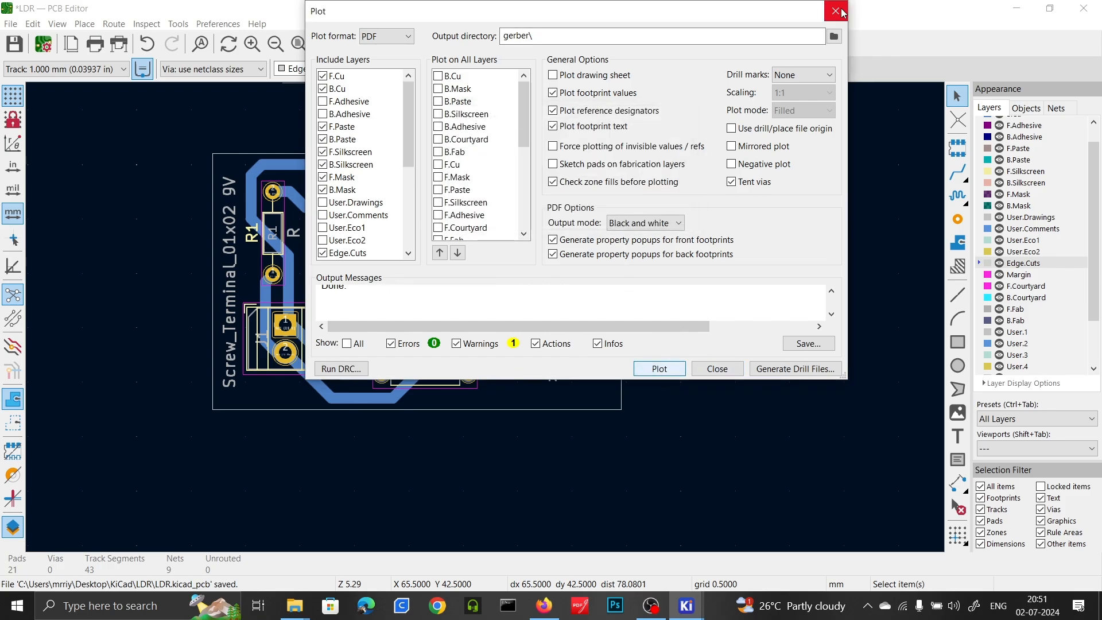
click(841, 12)
Step: Switch to File Explorer and examine the plotted files in the LDR project's gerber folder as large icons
click(1018, 8)
click(1019, 8)
click(1019, 8)
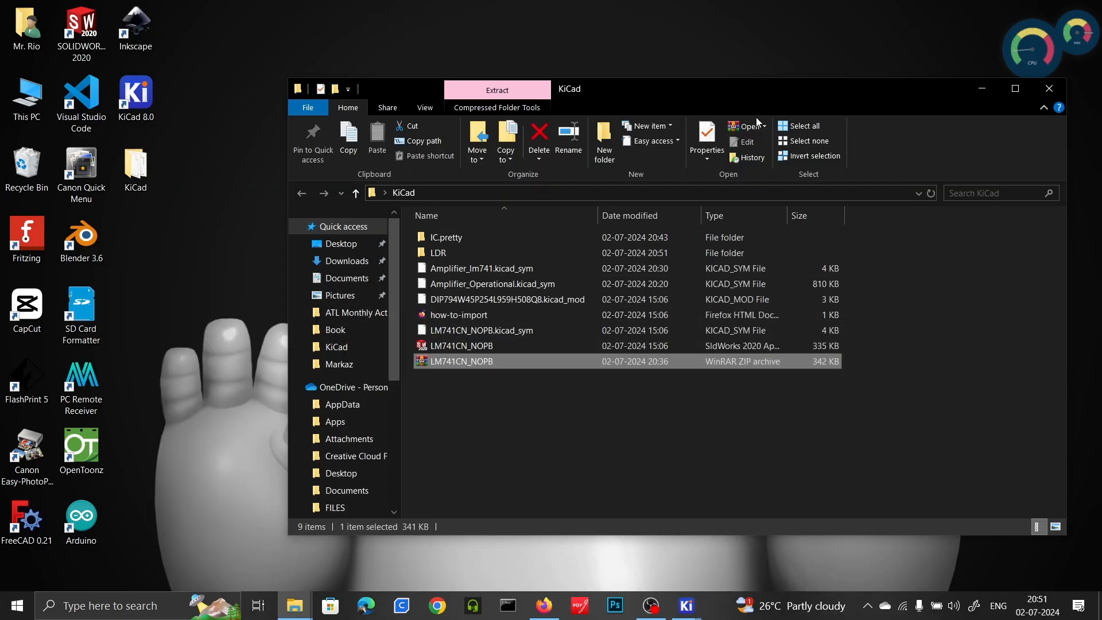
click(485, 346)
double_click(444, 252)
click(1056, 528)
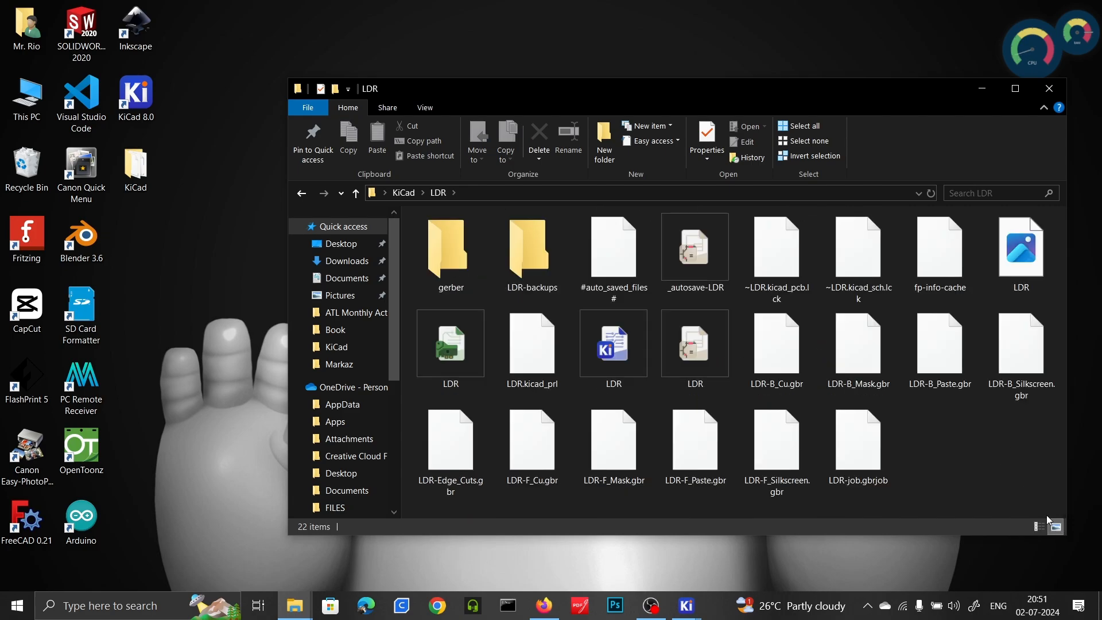
double_click(462, 265)
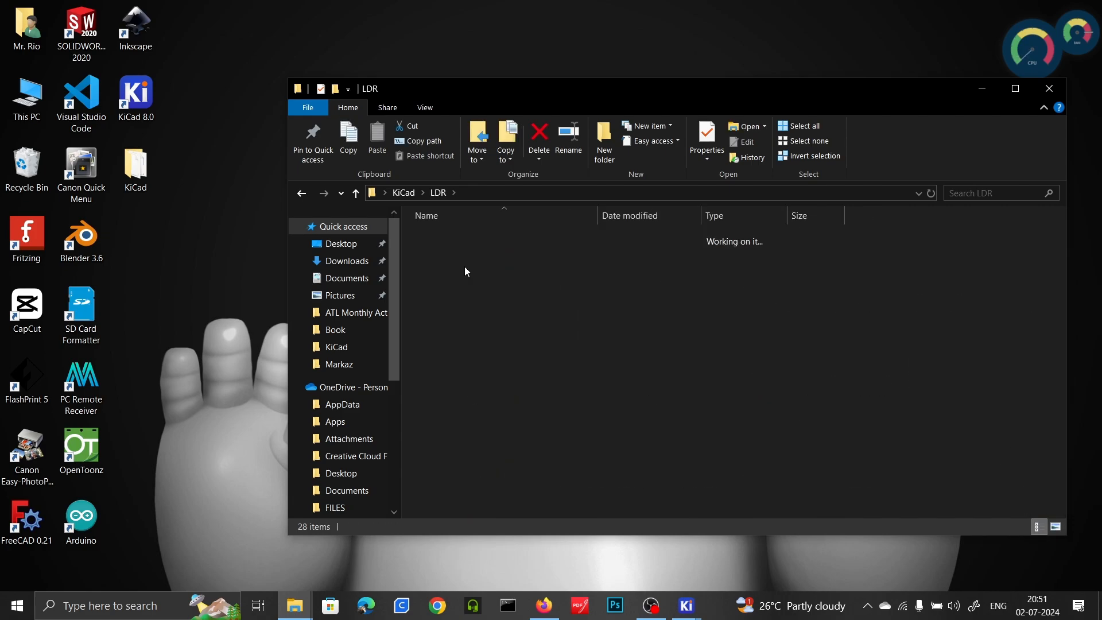
click(1039, 526)
click(1055, 527)
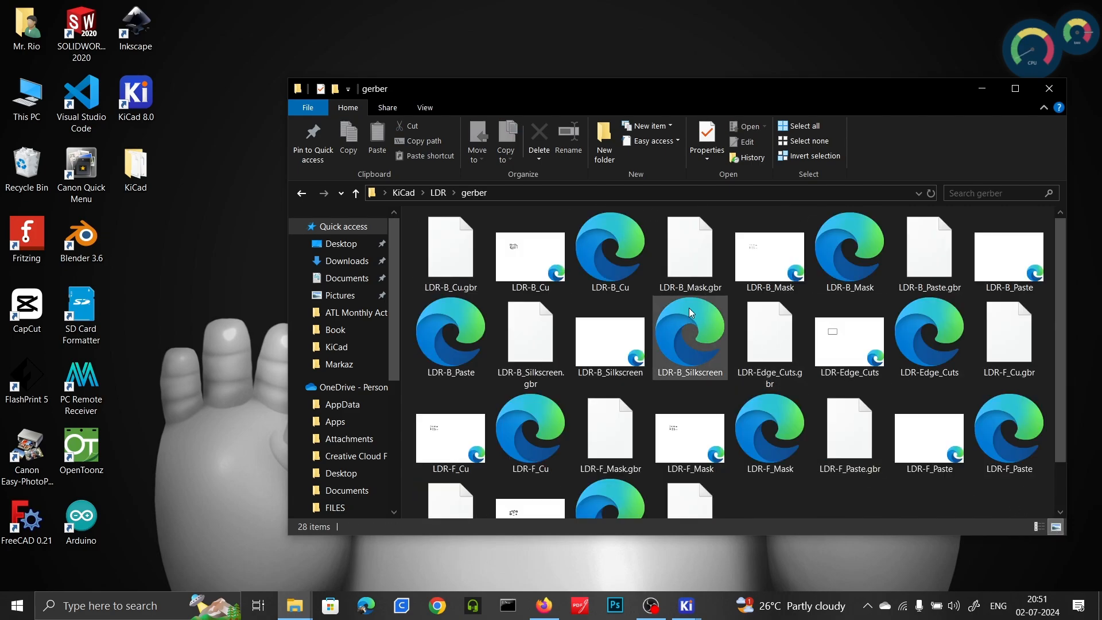
scroll(657, 423, down, 1)
scroll(657, 423, up, 1)
Step: Return to the PCB Editor and open a black-and-white print preview of the bottom copper and board outline at 1:1 scale
mouse_move(687, 606)
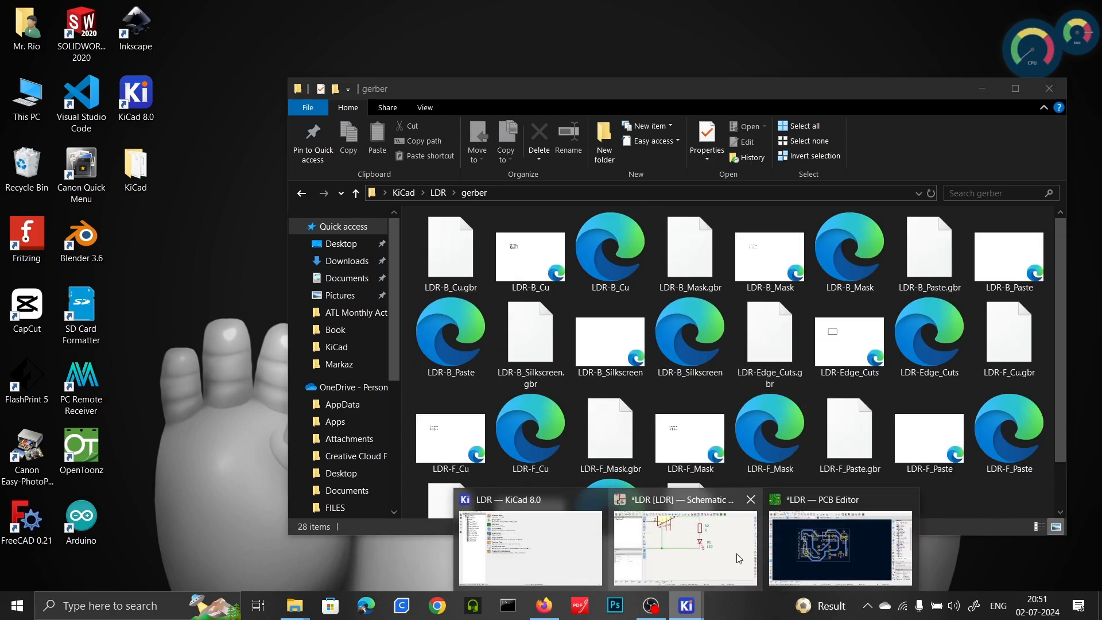
click(841, 540)
click(10, 23)
click(34, 230)
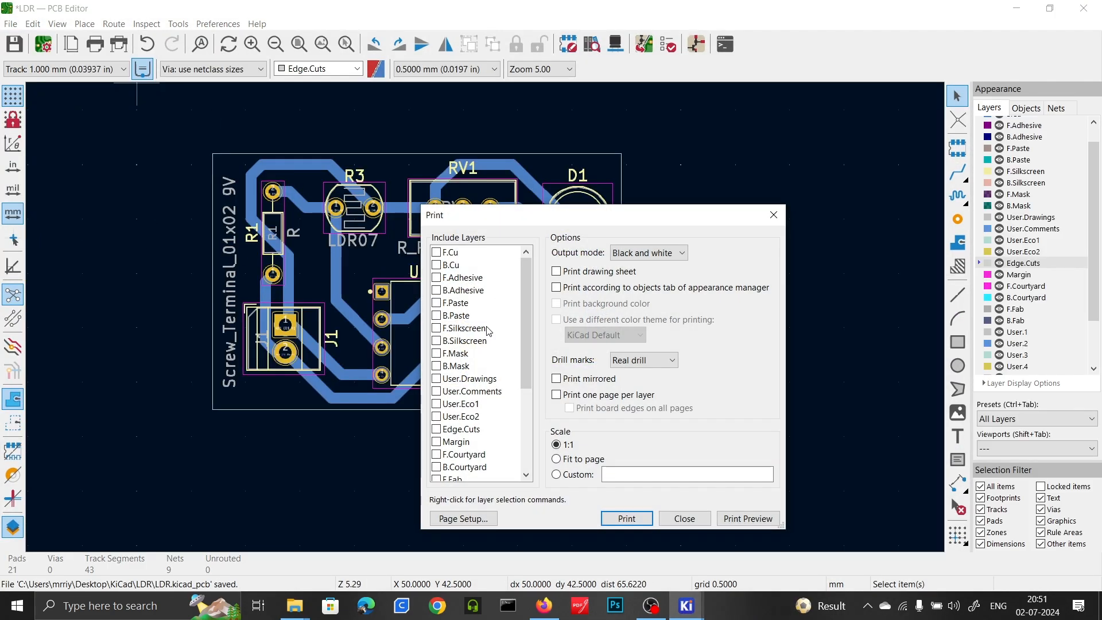
scroll(470, 400, down, 2)
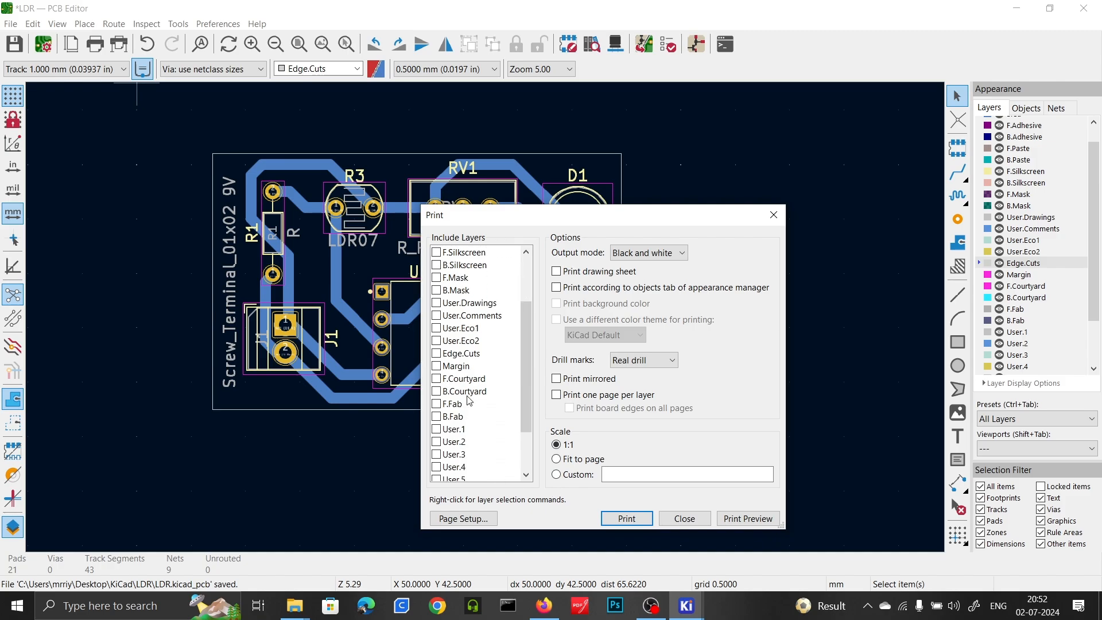
click(748, 518)
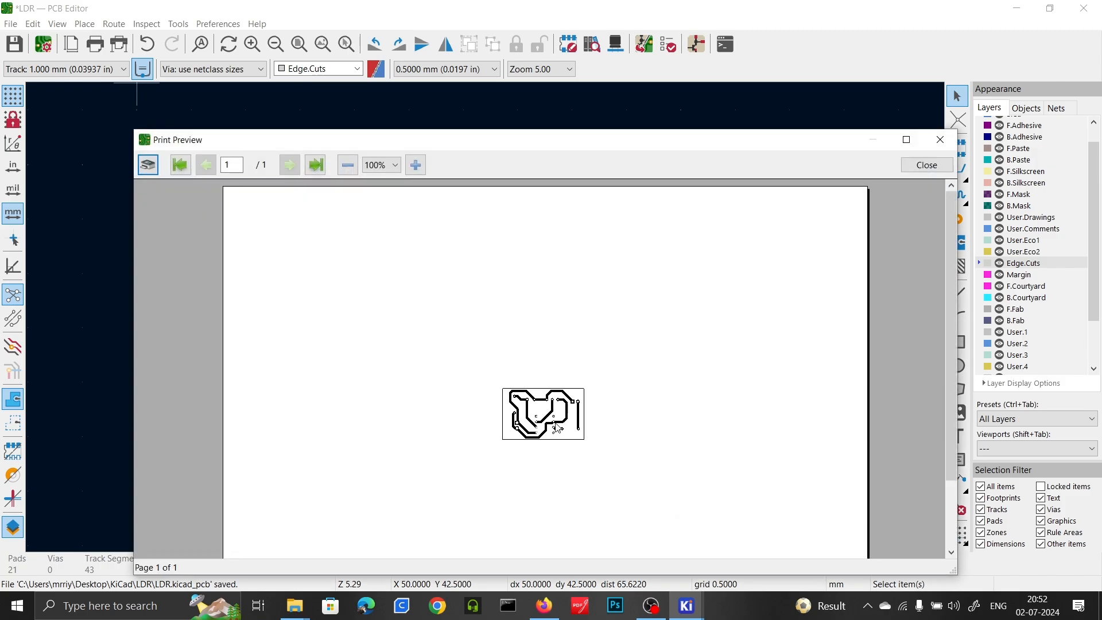
Step: Examine the track layout in the print preview at 200% and view the printer options without printing
click(415, 166)
click(415, 166)
scroll(601, 334, down, 12)
drag(550, 552, 696, 552)
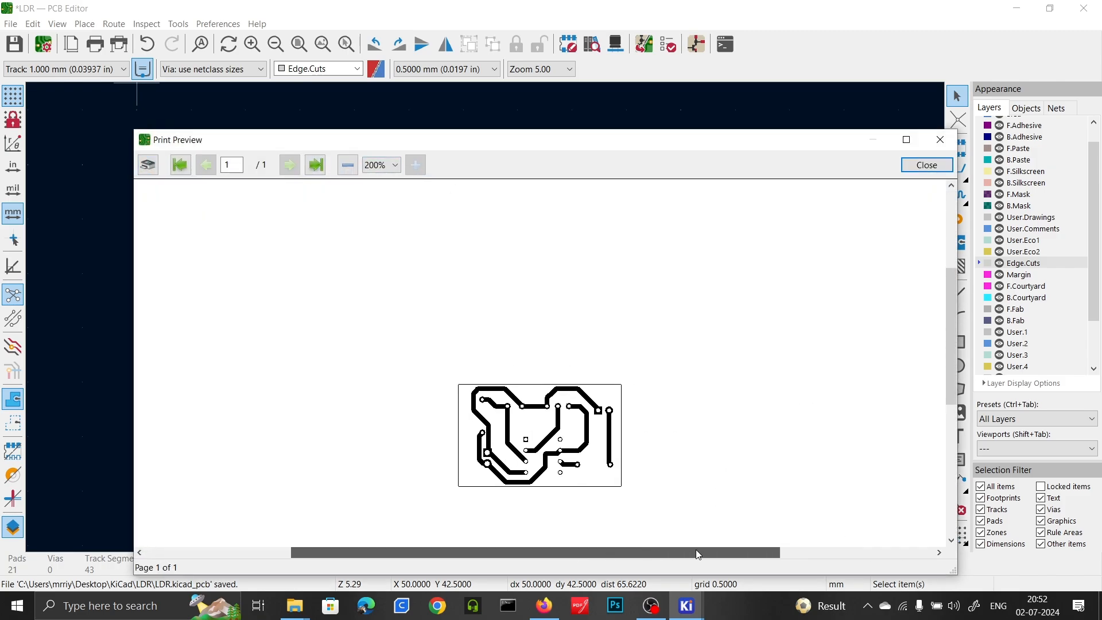
scroll(531, 349, down, 3)
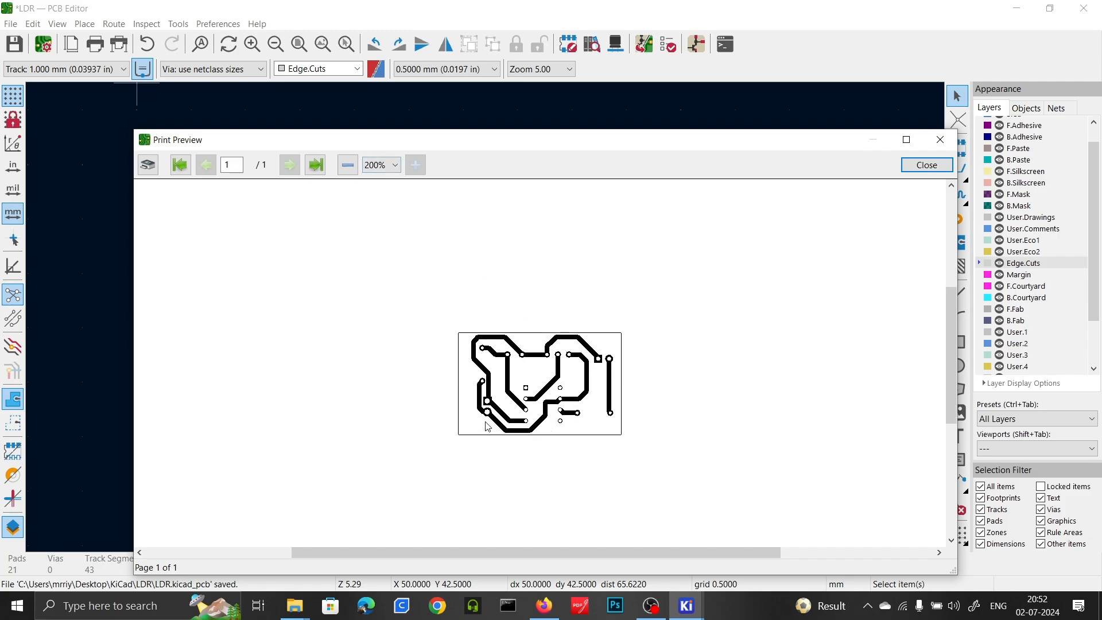
click(154, 164)
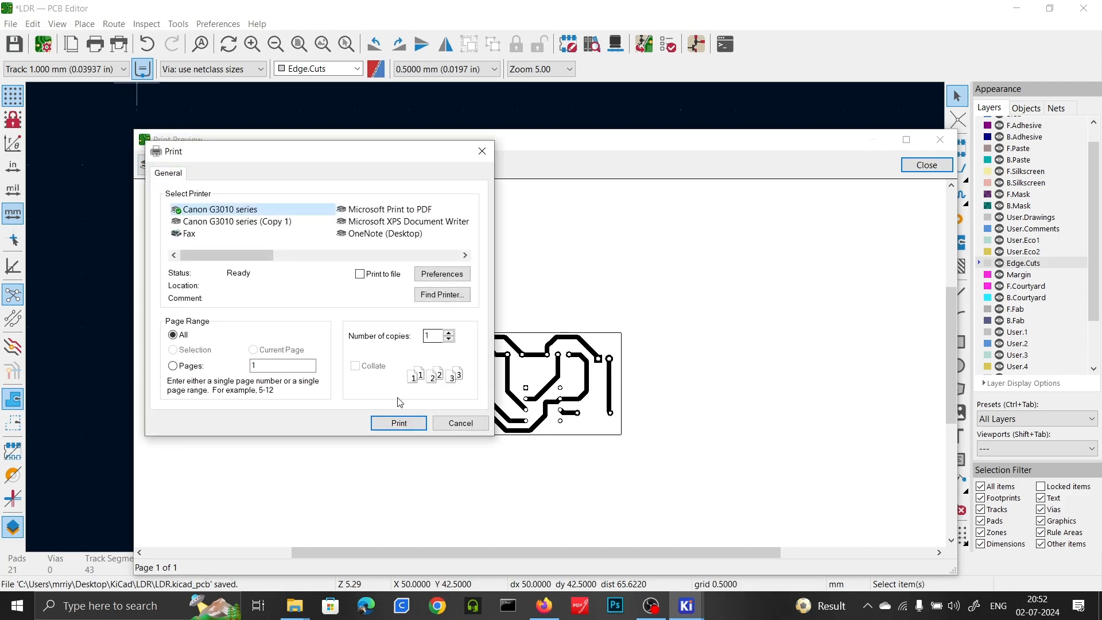
click(479, 151)
key(Escape)
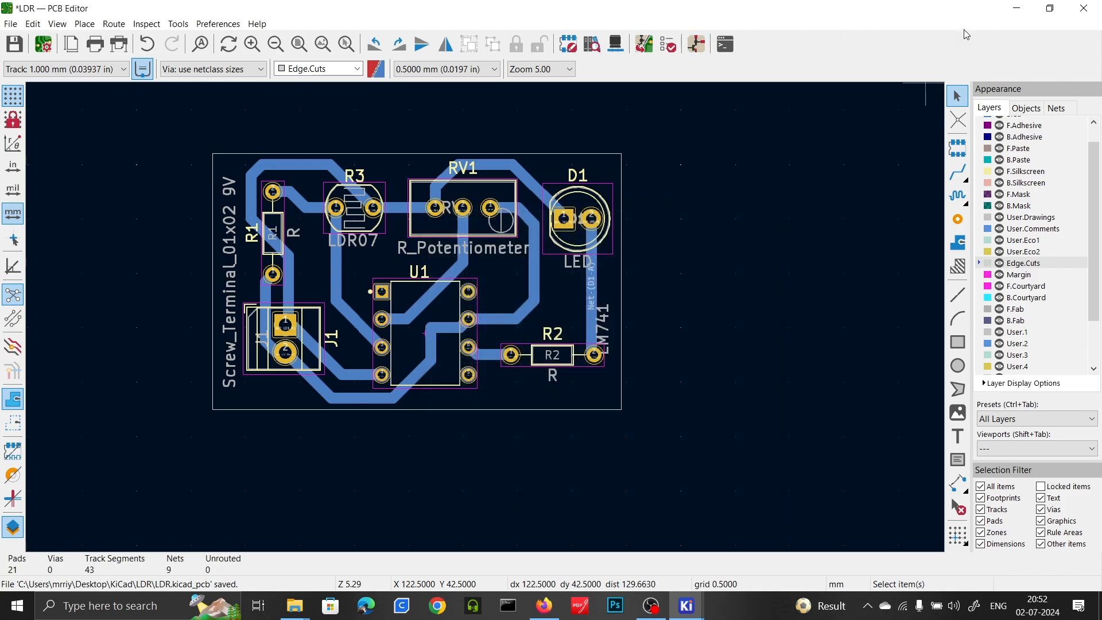